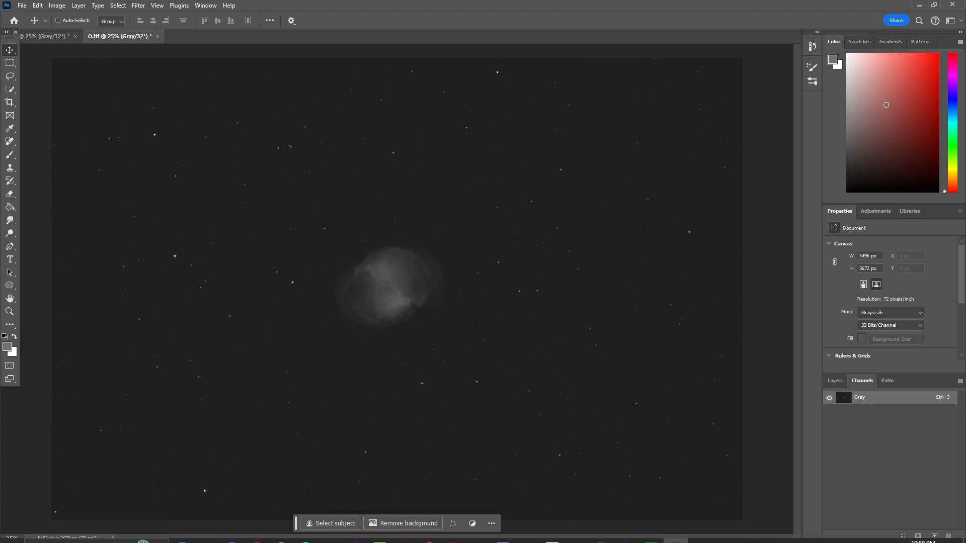
Step: Switch to PixInsight and reset the screen stretch on both the H and O master images
click(626, 533)
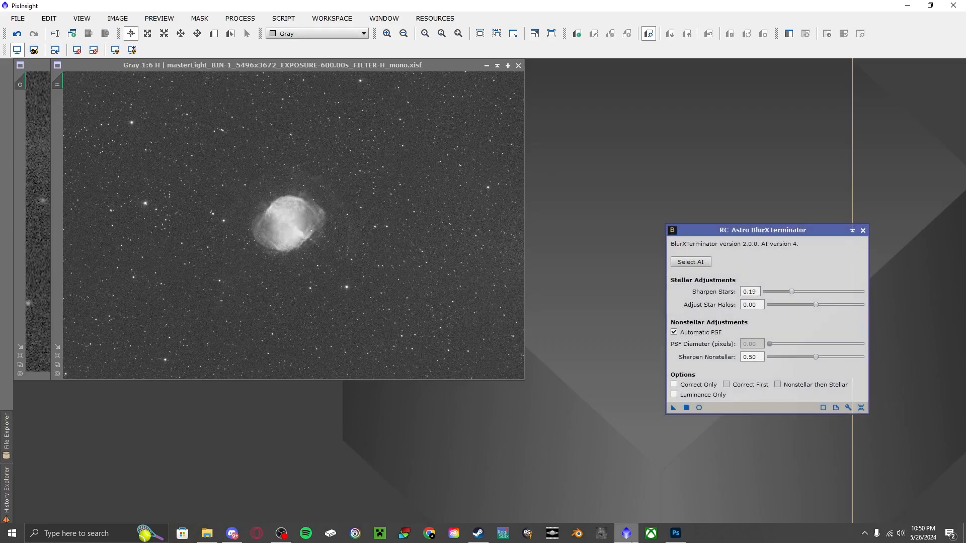
click(77, 51)
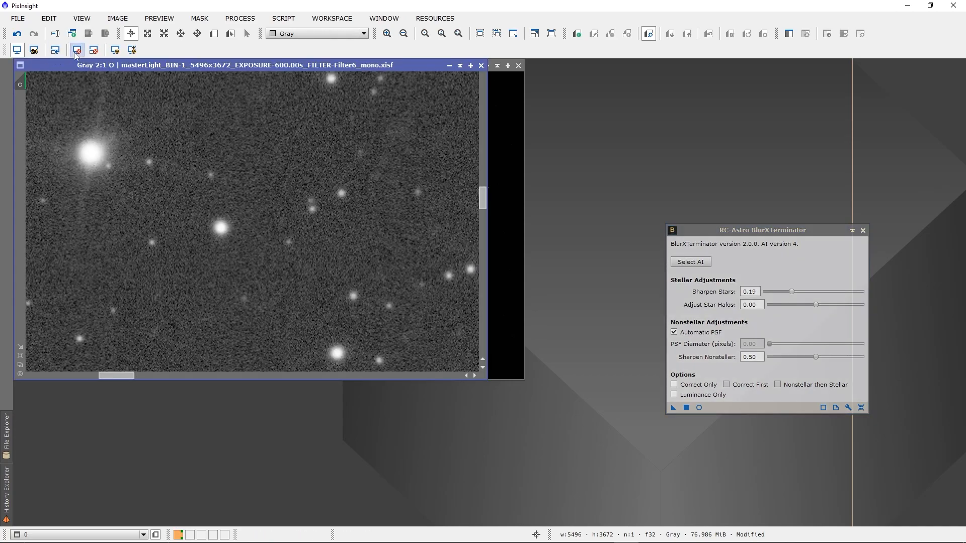
click(77, 54)
scroll(229, 291, down, 6)
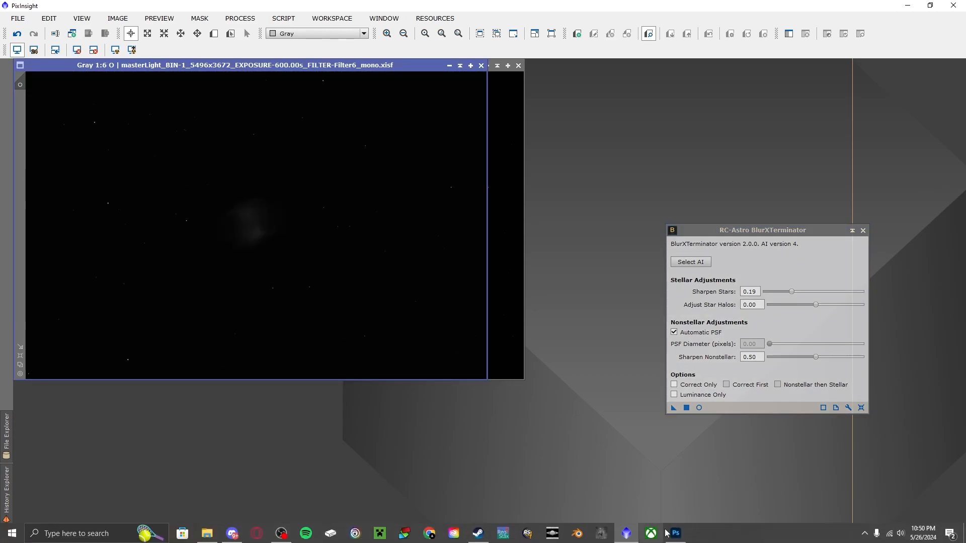
Step: Compare the nebula in O.tif in Photoshop with the unstretched O master image in PixInsight
click(650, 533)
scroll(390, 272, up, 14)
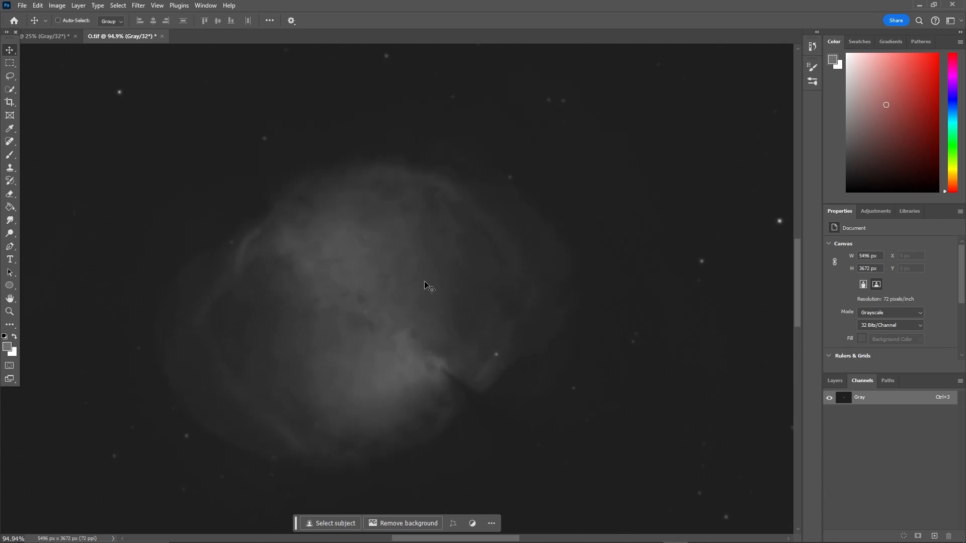
scroll(261, 221, down, 6)
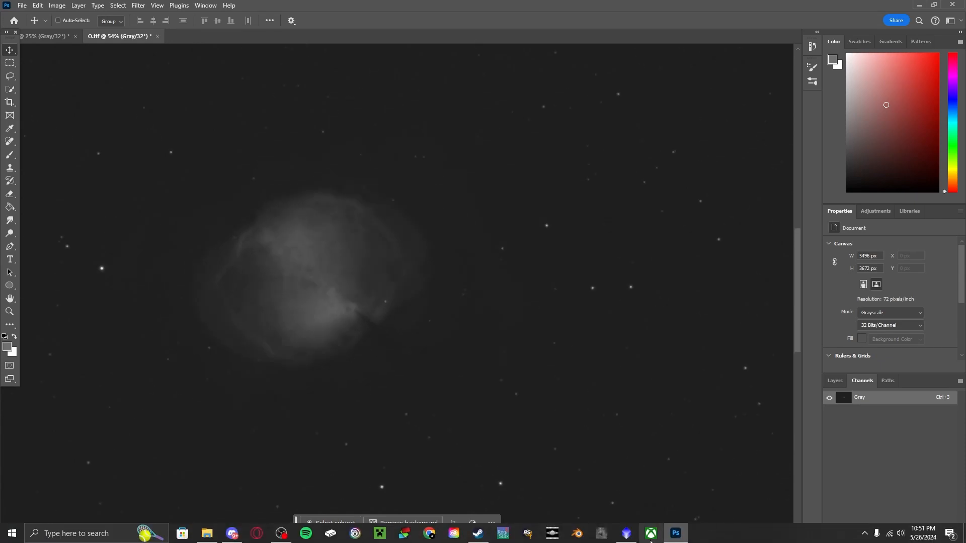
click(629, 536)
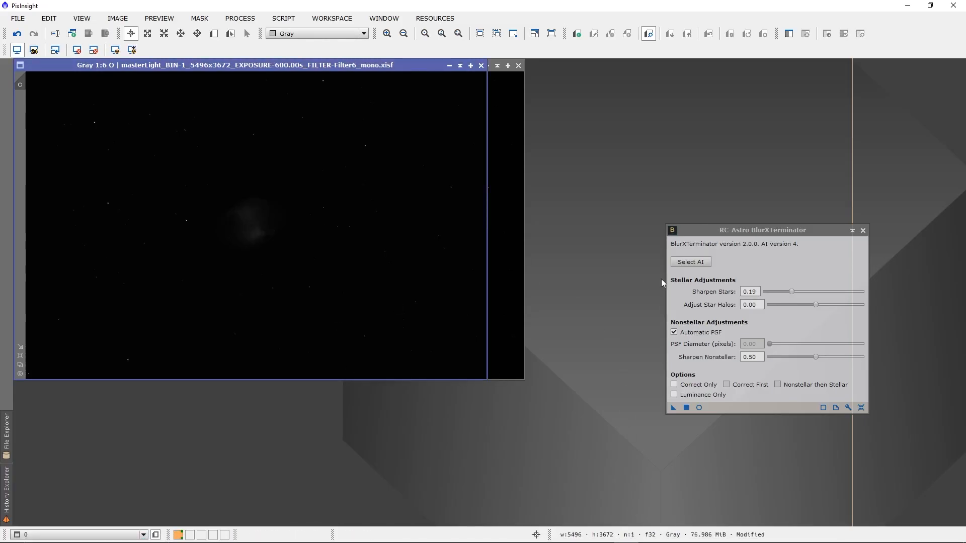
mouse_move(629, 542)
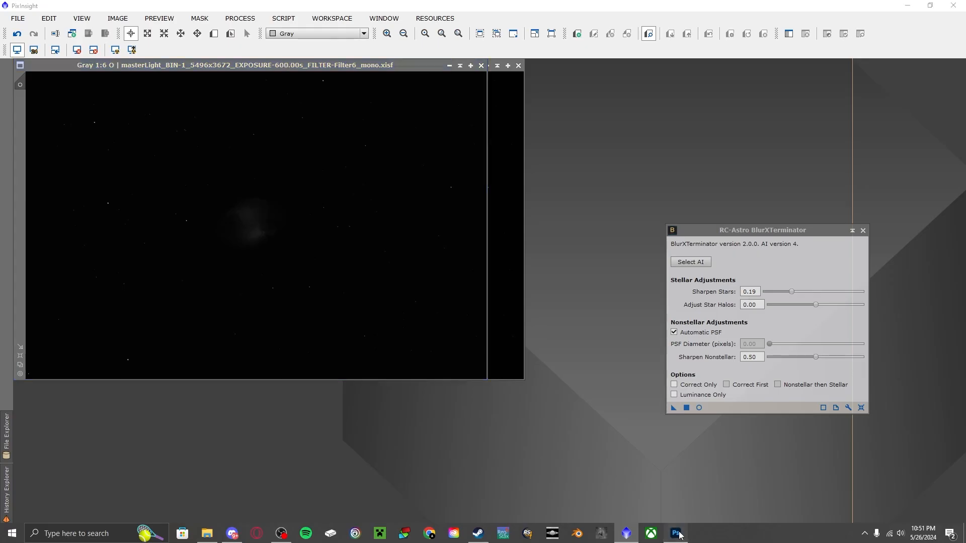
Step: Switch to Photoshop and check which RC-Astro filters are available, without applying one
click(675, 533)
click(138, 5)
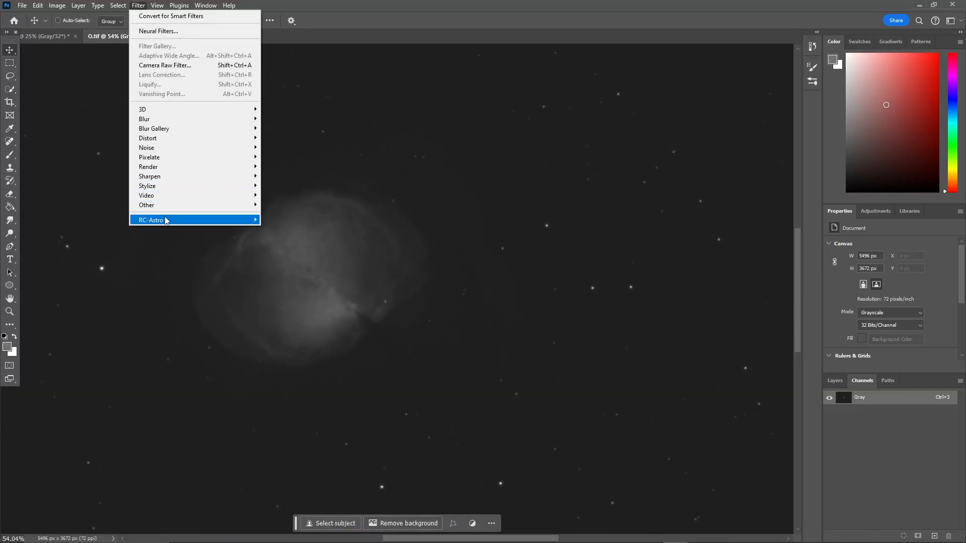
mouse_move(167, 220)
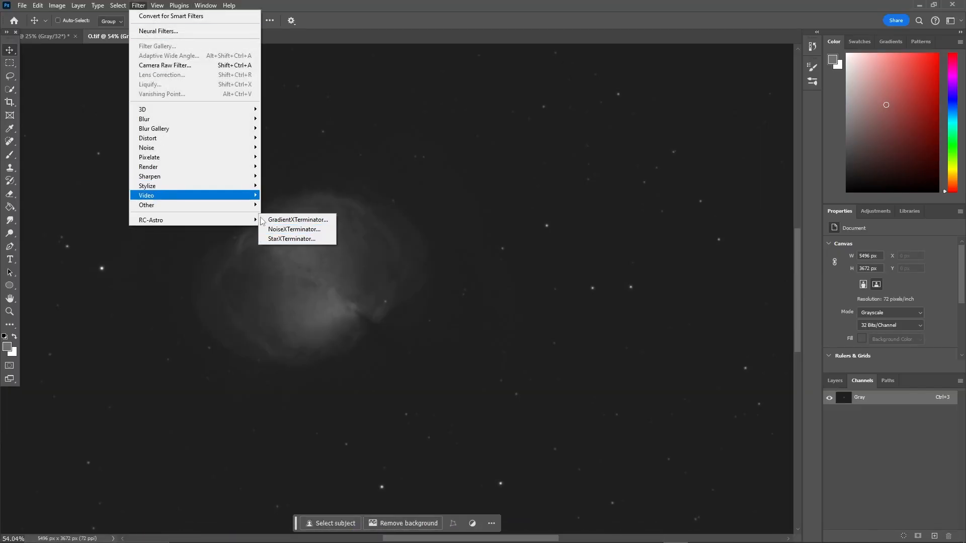
click(657, 8)
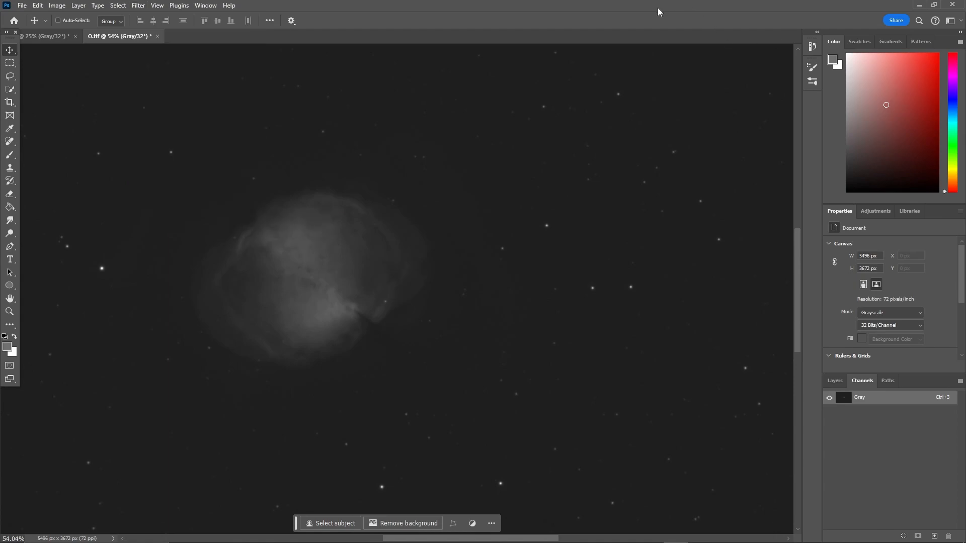
Step: Compare the bright star beside the nebula and the nebula's detail in O.tif with PixInsight's O master image
scroll(453, 280, left, 2)
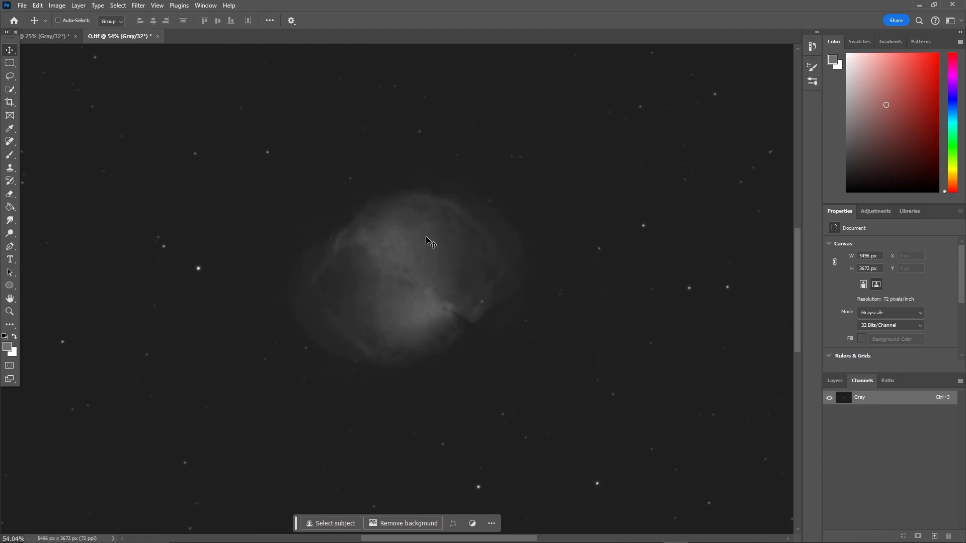
scroll(272, 282, up, 4)
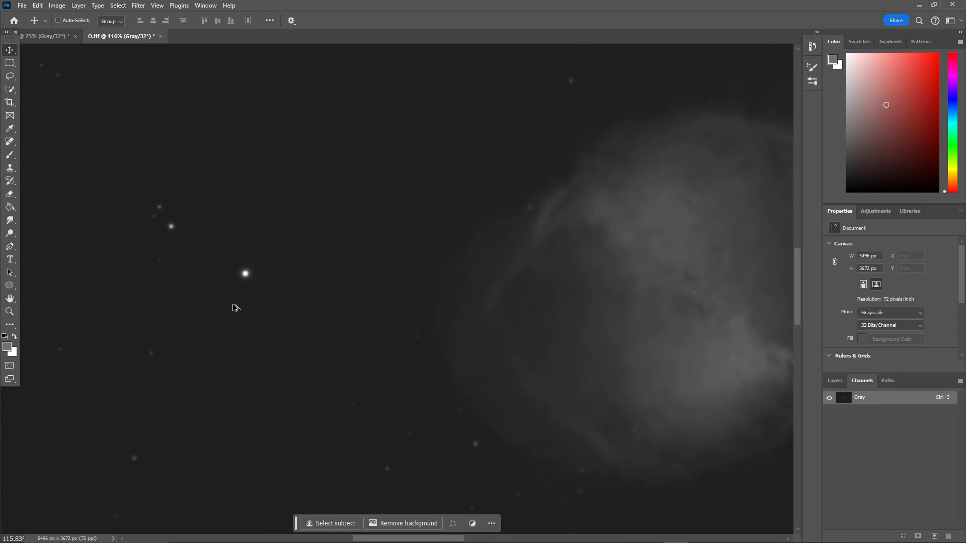
scroll(235, 307, up, 4)
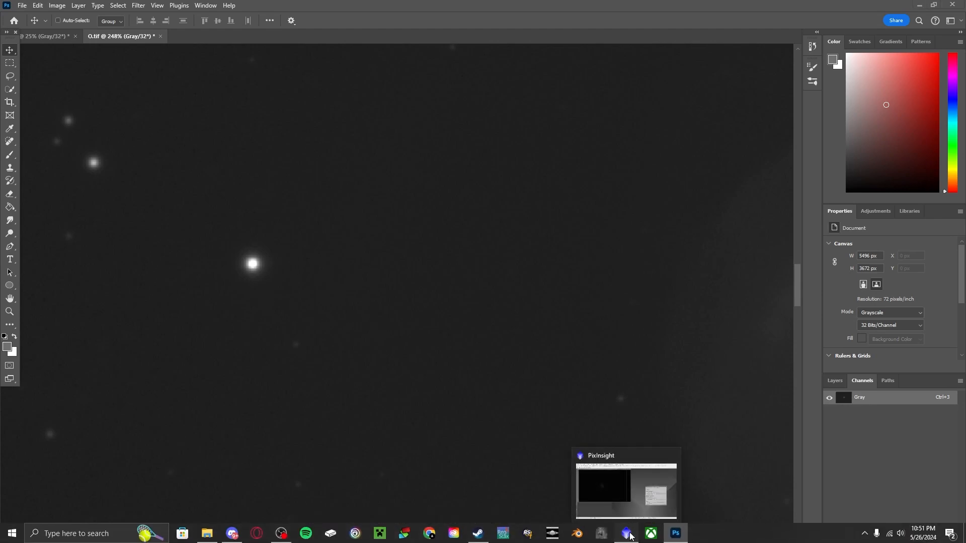
click(631, 536)
scroll(97, 173, up, 6)
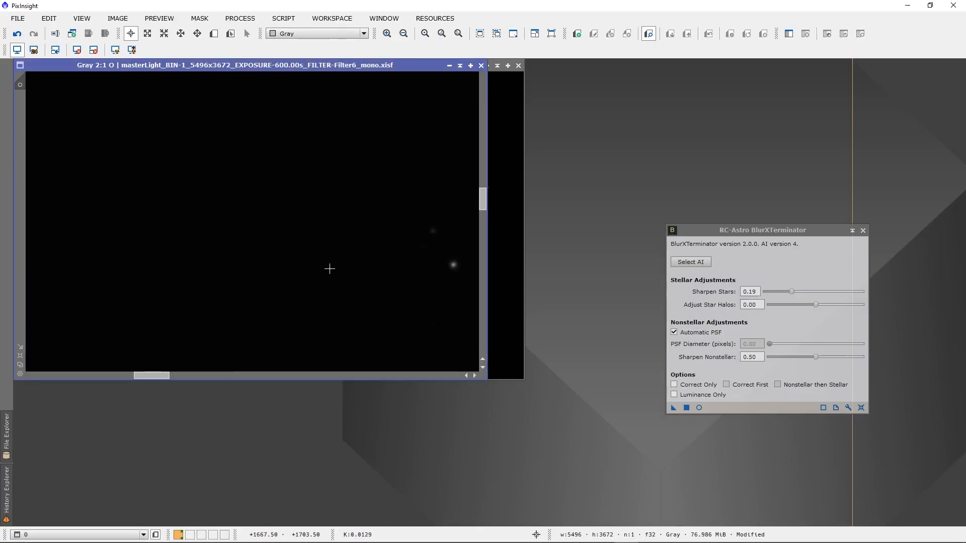
drag(361, 281, 147, 235)
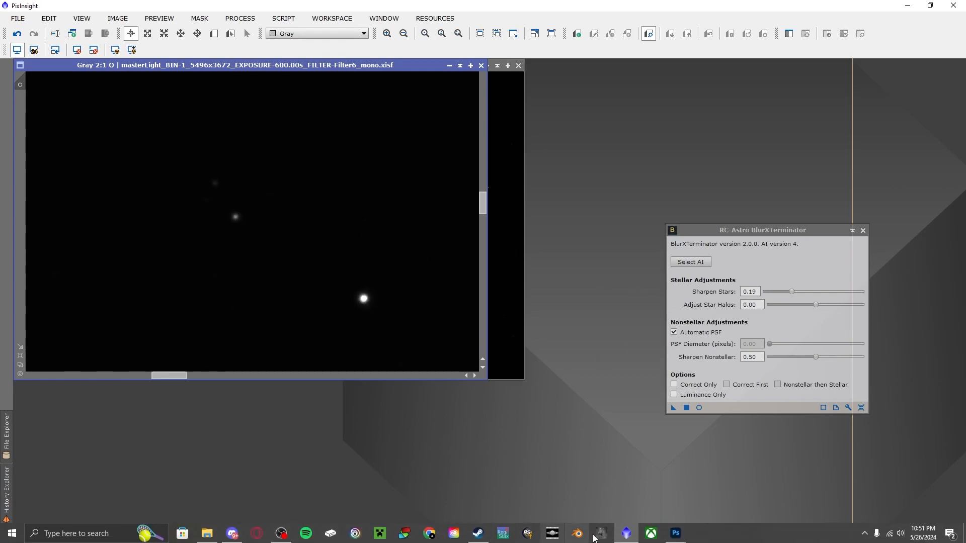
click(676, 534)
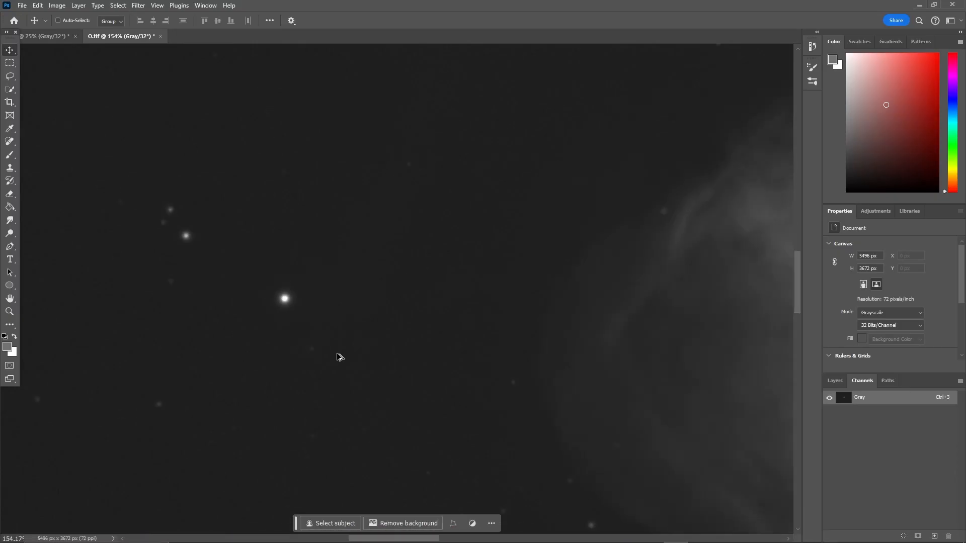
scroll(347, 352, down, 3)
scroll(653, 393, up, 3)
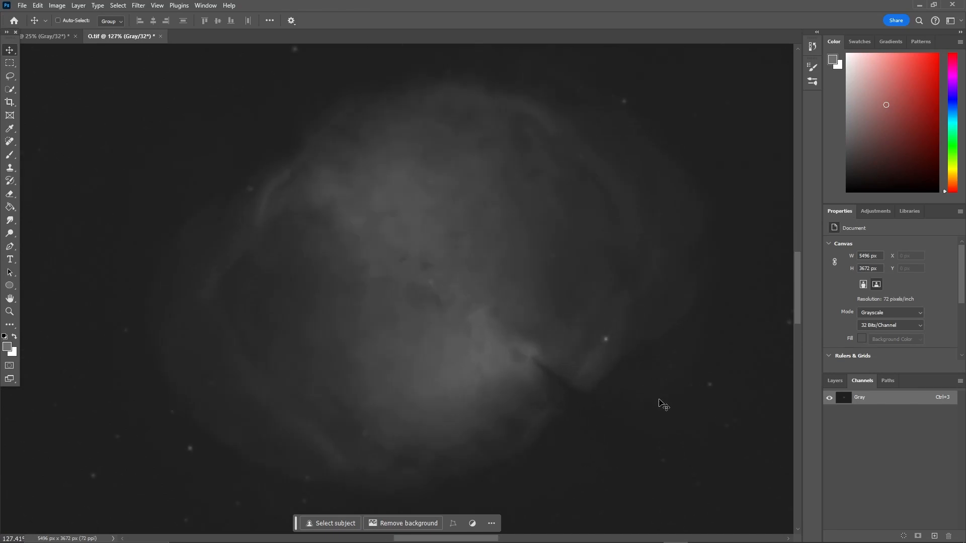
scroll(433, 285, down, 5)
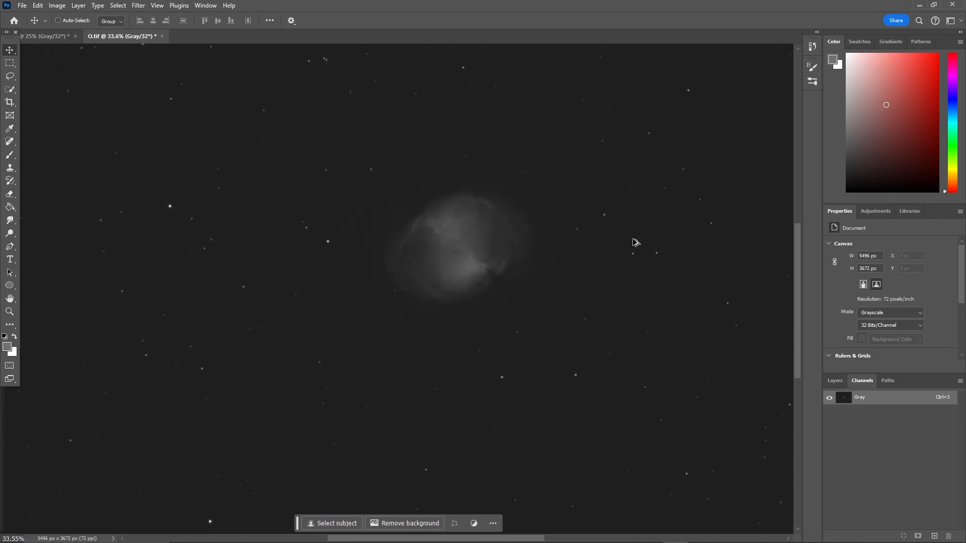
Step: Unlock the Background layer in O.tif and in the other open grayscale image
click(835, 380)
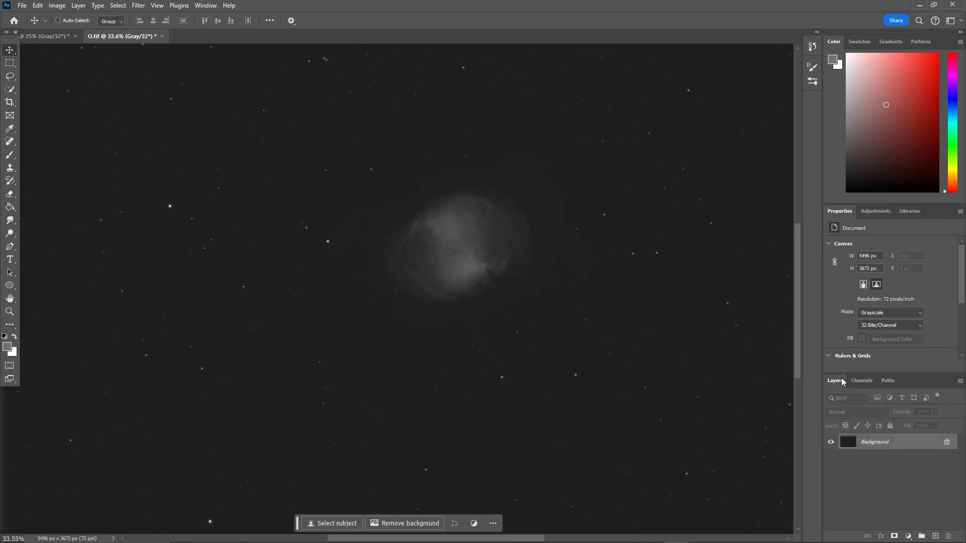
click(946, 442)
scroll(544, 345, down, 3)
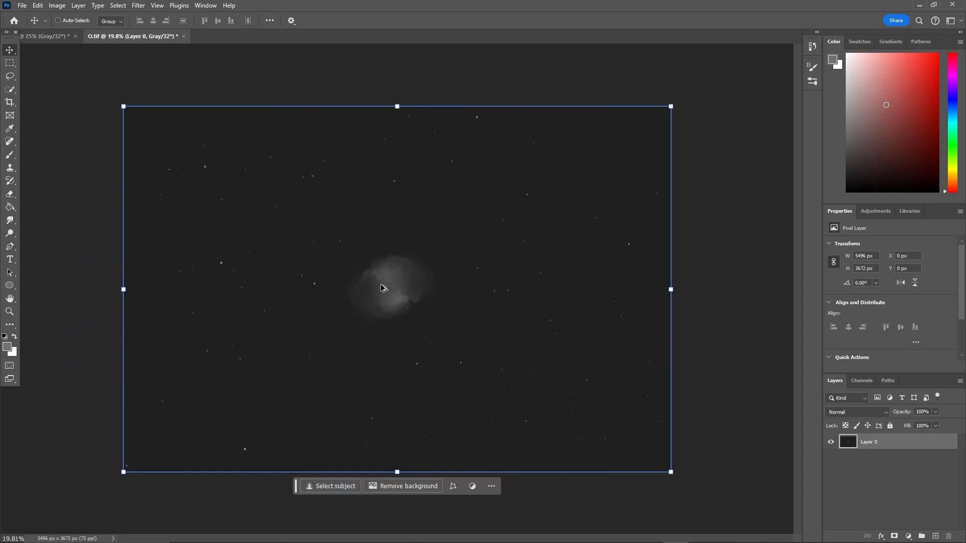
click(53, 37)
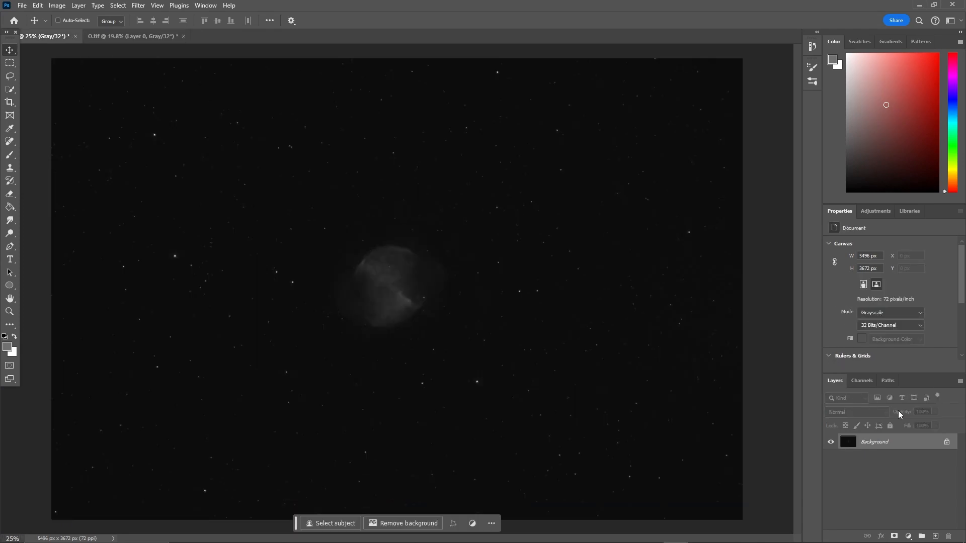
click(947, 443)
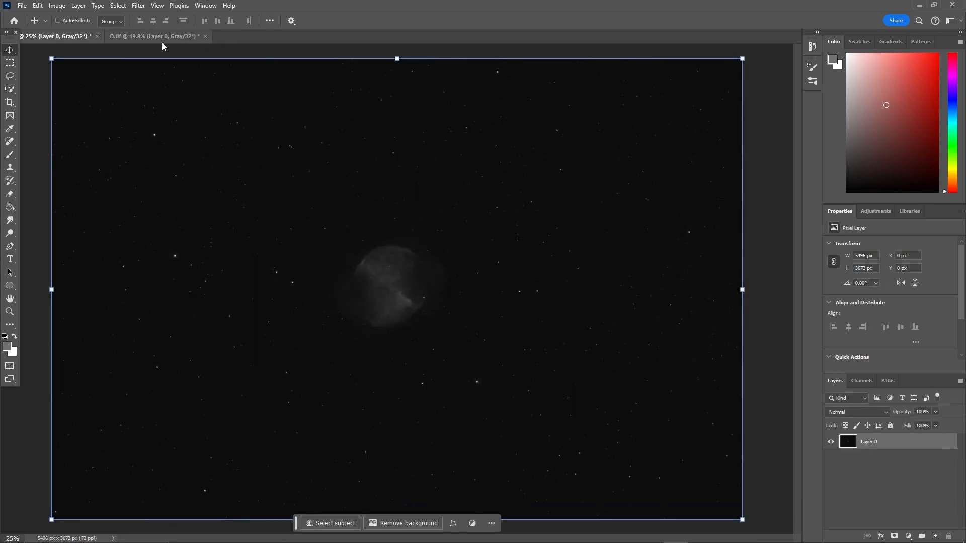
Step: Examine the nebula's structure in the two open images, comparing one with the other
scroll(384, 251, up, 5)
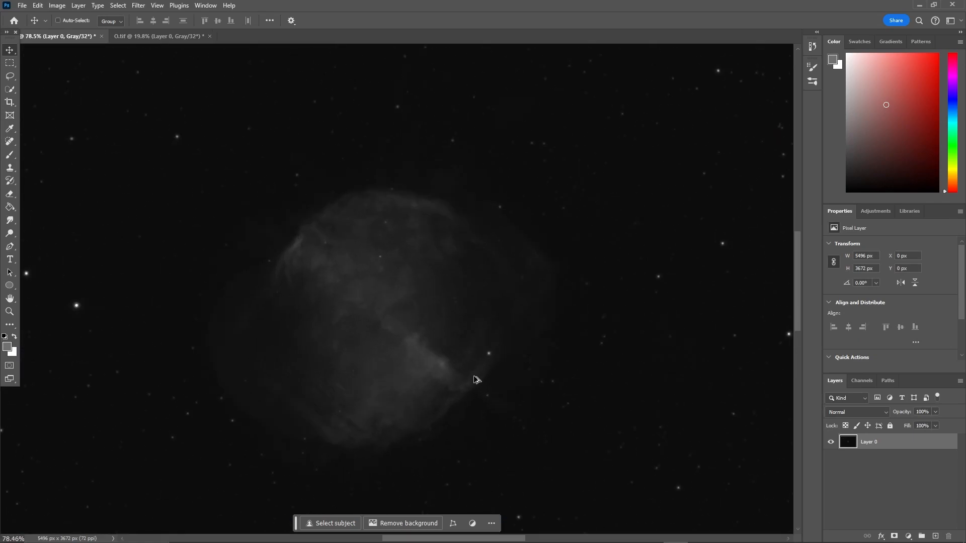
scroll(435, 384, down, 5)
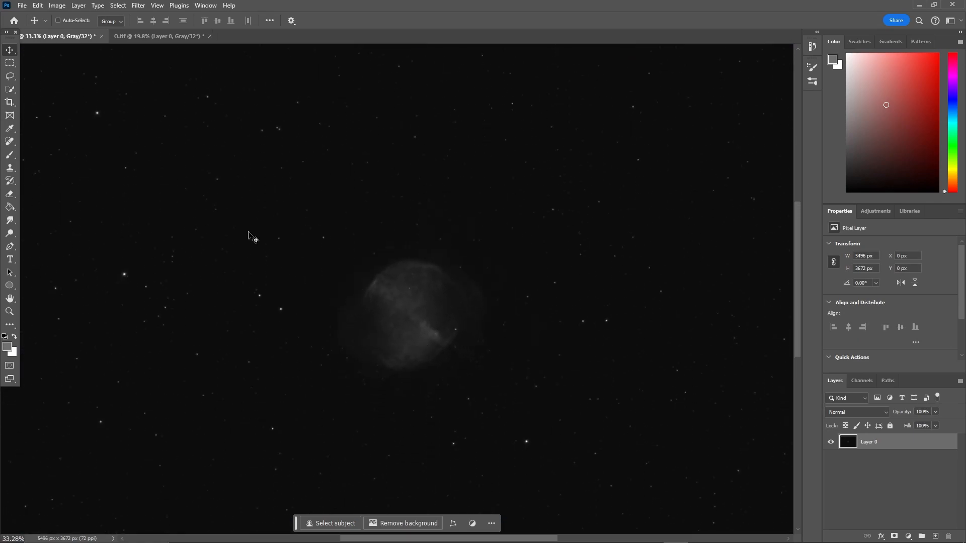
click(137, 37)
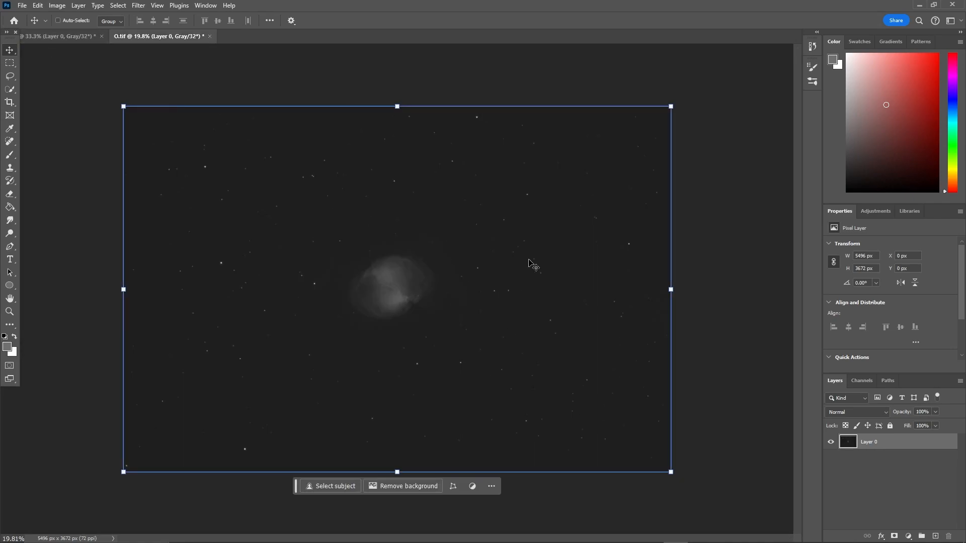
scroll(504, 295, up, 5)
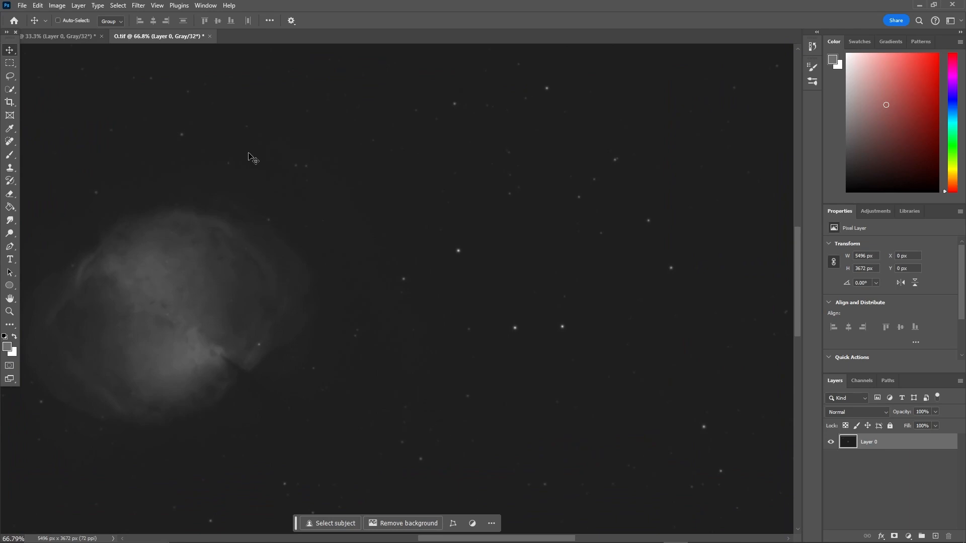
click(50, 37)
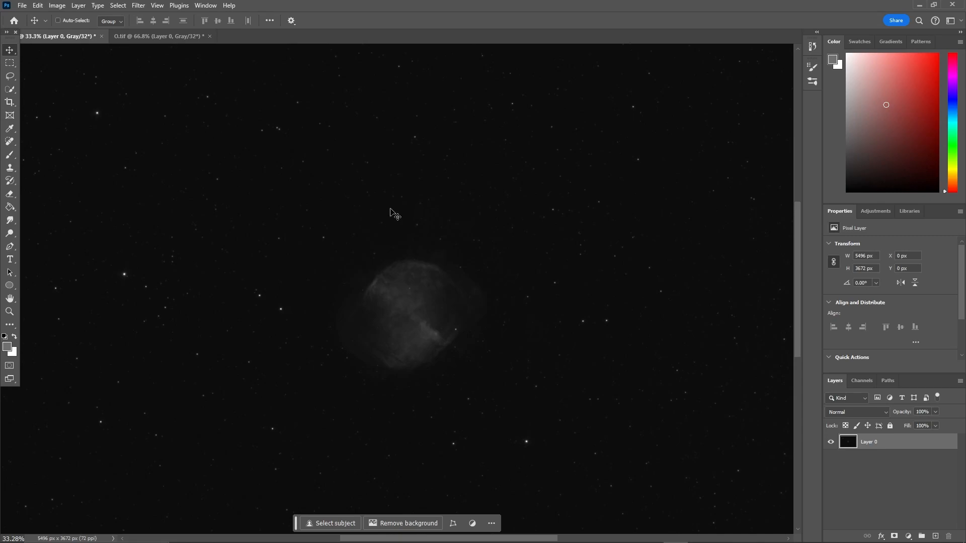
scroll(342, 231, down, 2)
Step: Copy the O.tif layer into the other open image as a new layer and nudge it 20 px to the right
click(156, 37)
scroll(317, 265, down, 4)
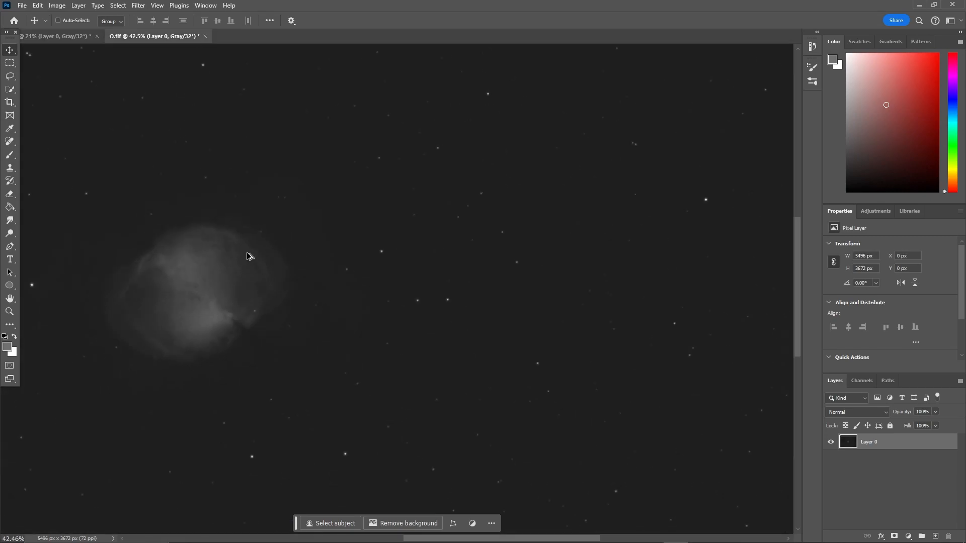
drag(433, 295, 388, 287)
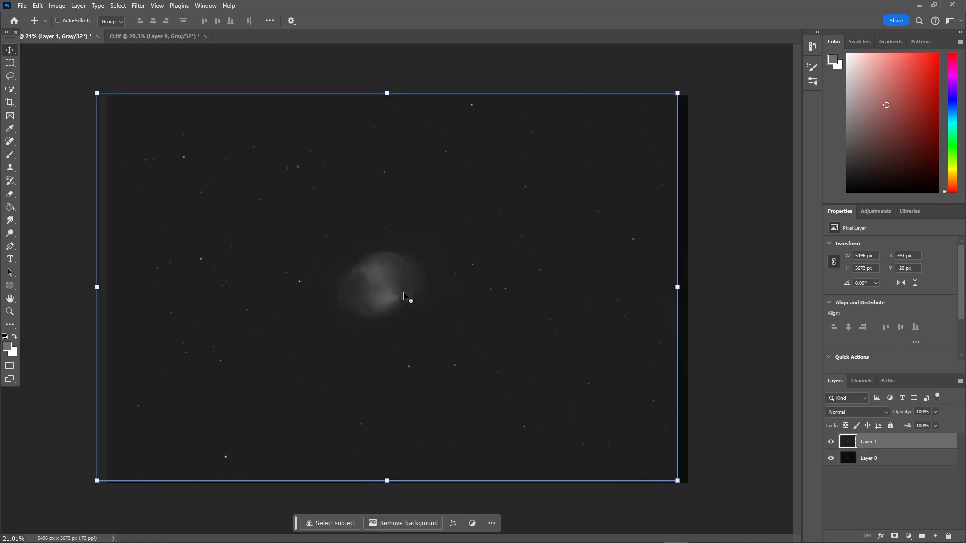
key(shift+Right)
key(shift+Right)
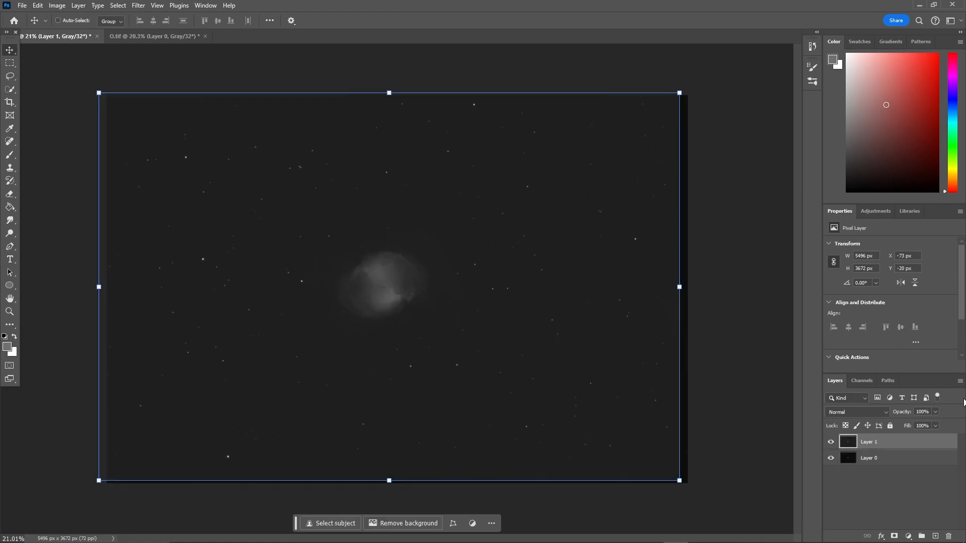
Step: Set Layer 1 to Difference blending and align its stars with Layer 0 by moving it to X 0 px, Y 0 px
click(875, 416)
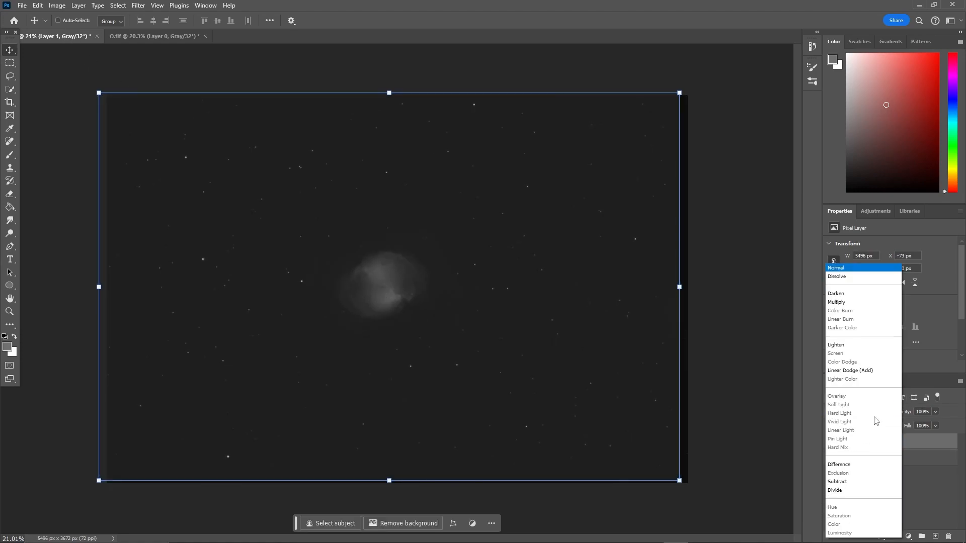
click(860, 464)
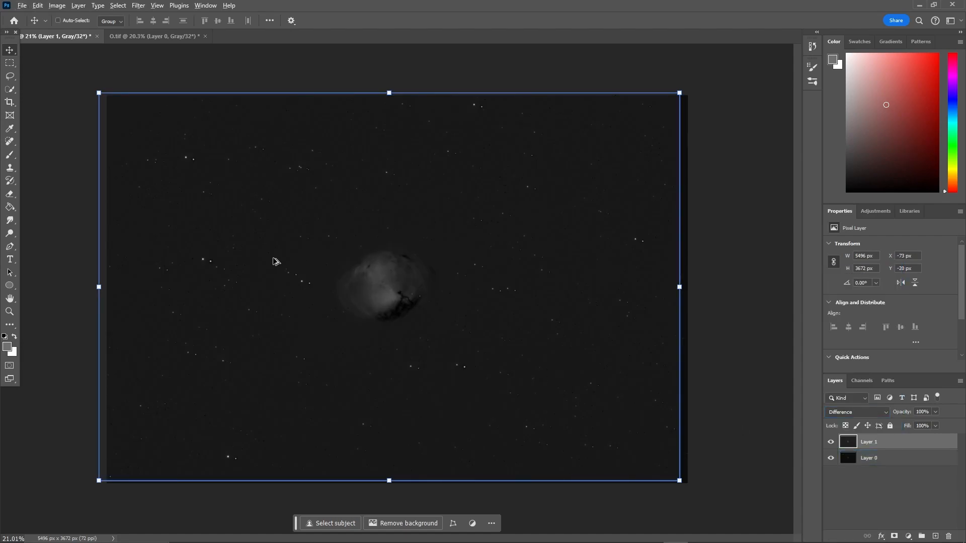
scroll(273, 262, up, 5)
scroll(276, 323, up, 2)
drag(299, 300, 328, 305)
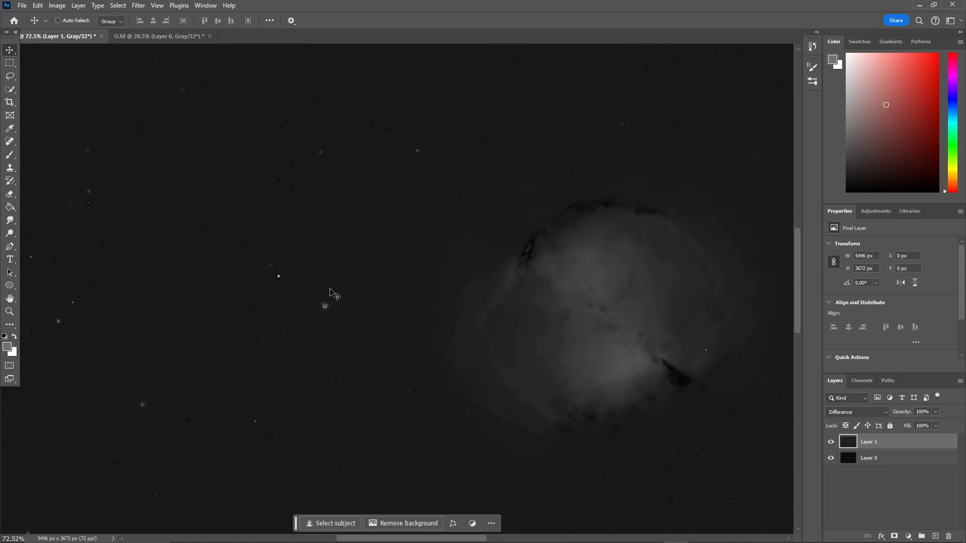
scroll(401, 315, down, 6)
scroll(548, 245, up, 1)
scroll(548, 270, down, 1)
Step: Return Layer 1 to Normal blending and hide it to show Layer 0
click(872, 413)
click(855, 270)
click(856, 463)
click(873, 445)
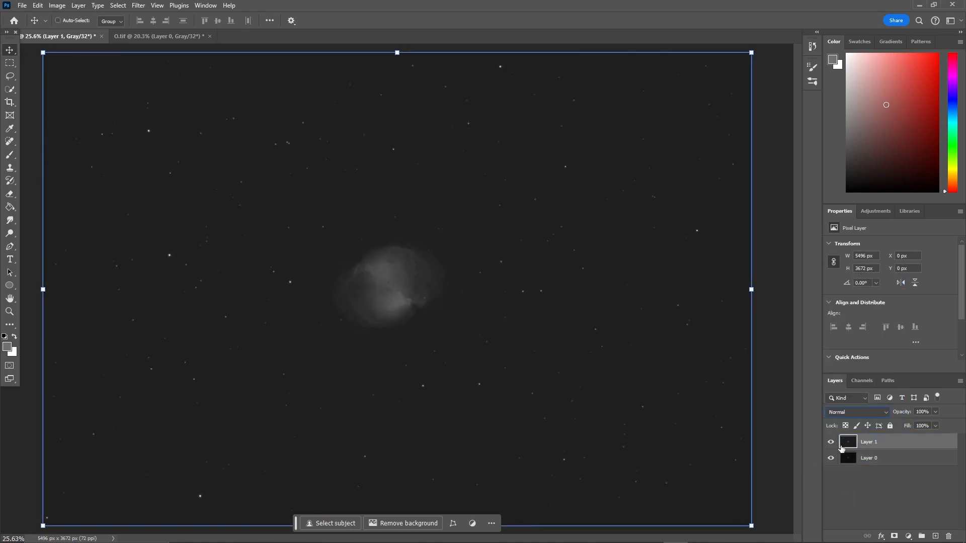
click(831, 441)
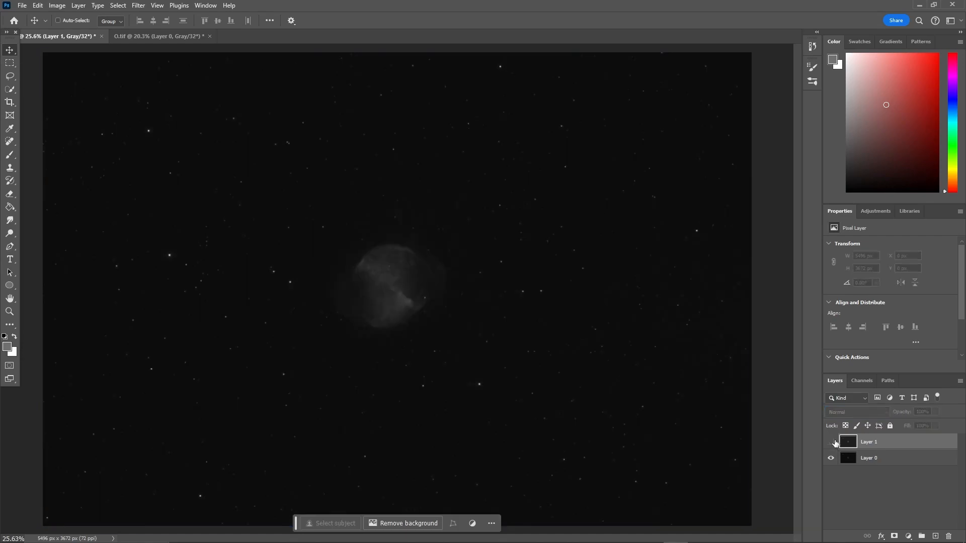
Step: Compare the nebula in Layer 1 with Layer 0 by repeatedly hiding and showing Layer 1
click(833, 442)
click(833, 442)
click(833, 442)
click(833, 442)
click(832, 442)
click(833, 442)
click(832, 442)
click(833, 442)
click(833, 442)
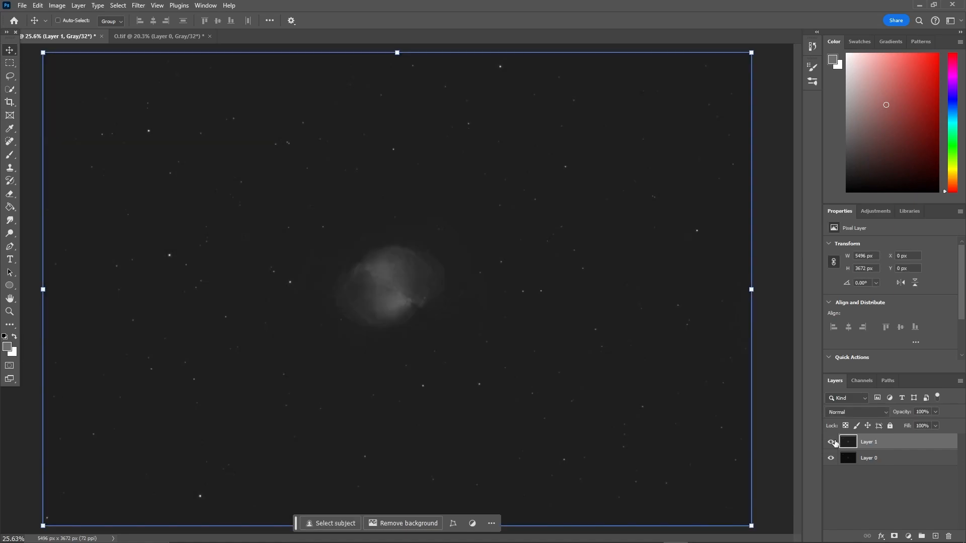
click(833, 442)
click(834, 463)
click(831, 442)
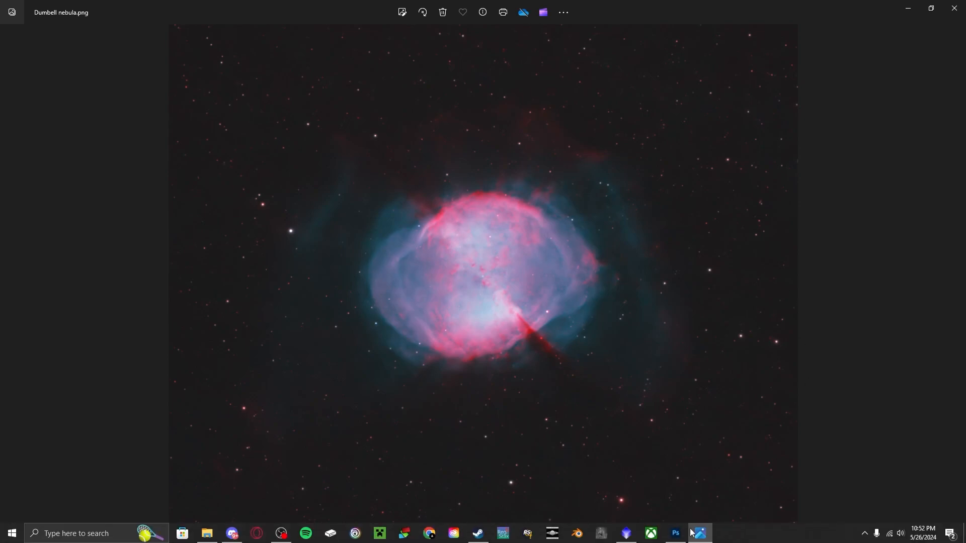
Step: Close the Dumbell nebula.png reference picture and its folder view, returning to the layered Photoshop document
click(952, 7)
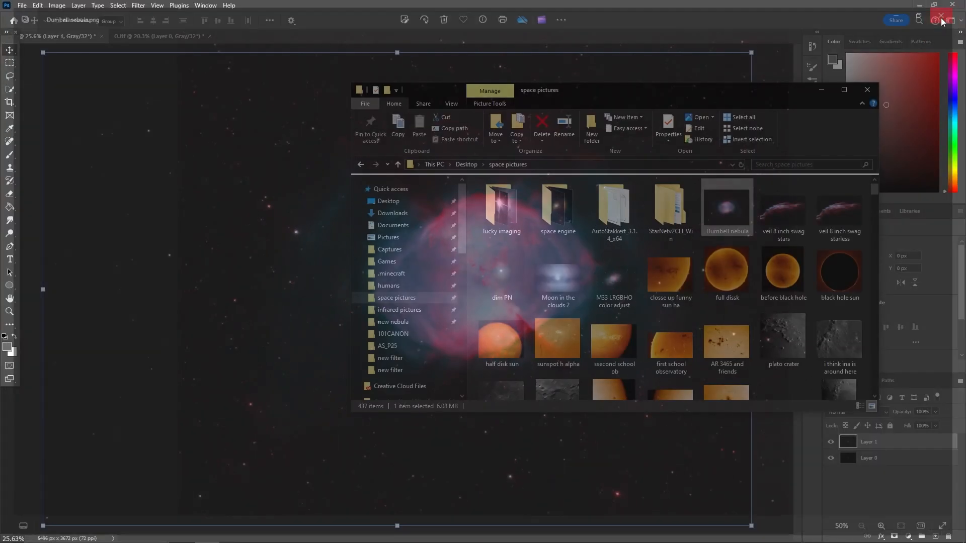
click(91, 297)
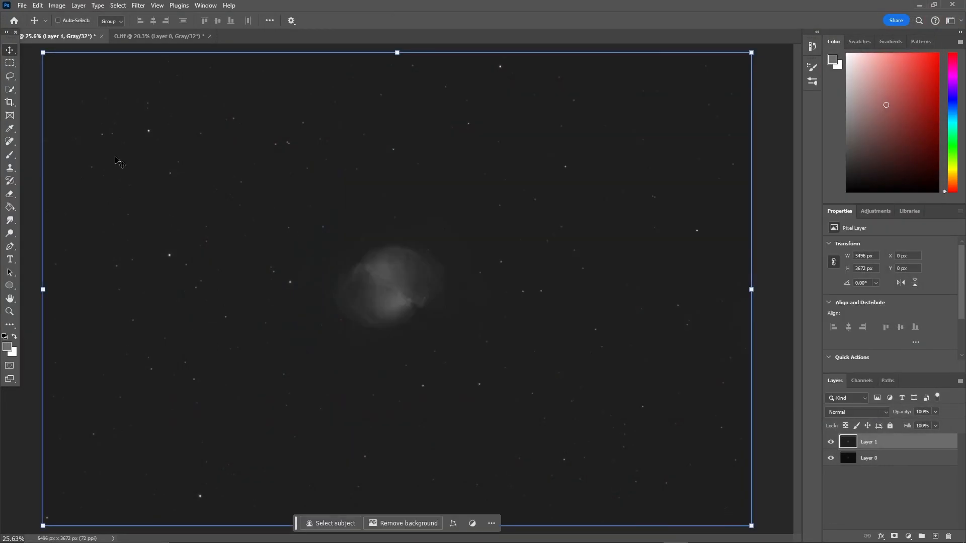
scroll(390, 271, up, 8)
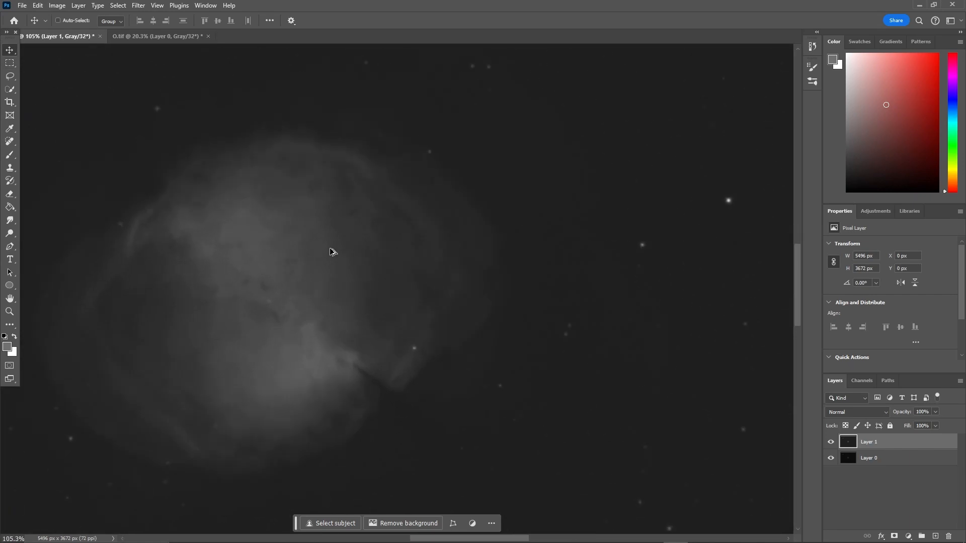
Step: Try brightening Layer 1 with a Levels adjustment of its shadows and midtones
key(ctrl)
key(ctrl+l)
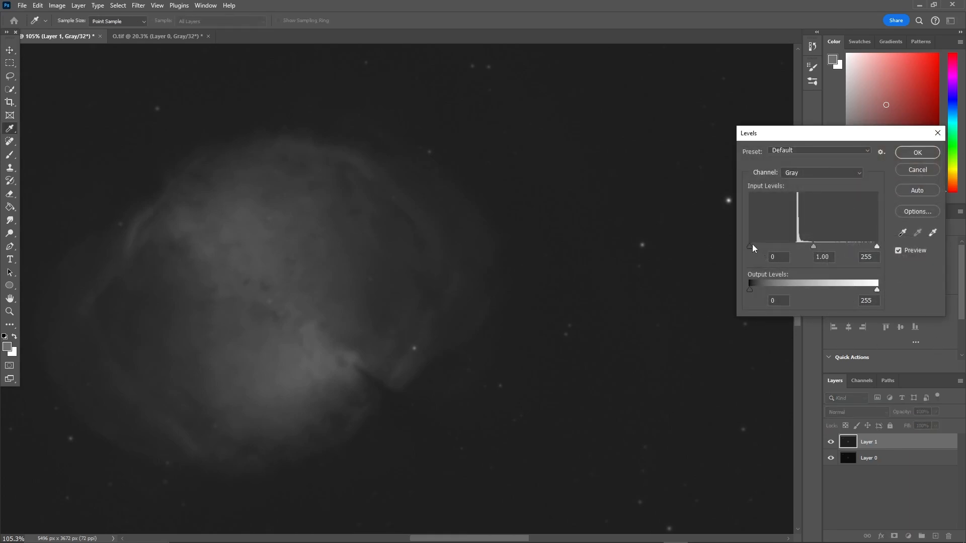
mouse_move(750, 246)
mouse_down()
mouse_move(778, 246)
mouse_move(753, 247)
mouse_up()
drag(814, 246, 750, 246)
click(917, 152)
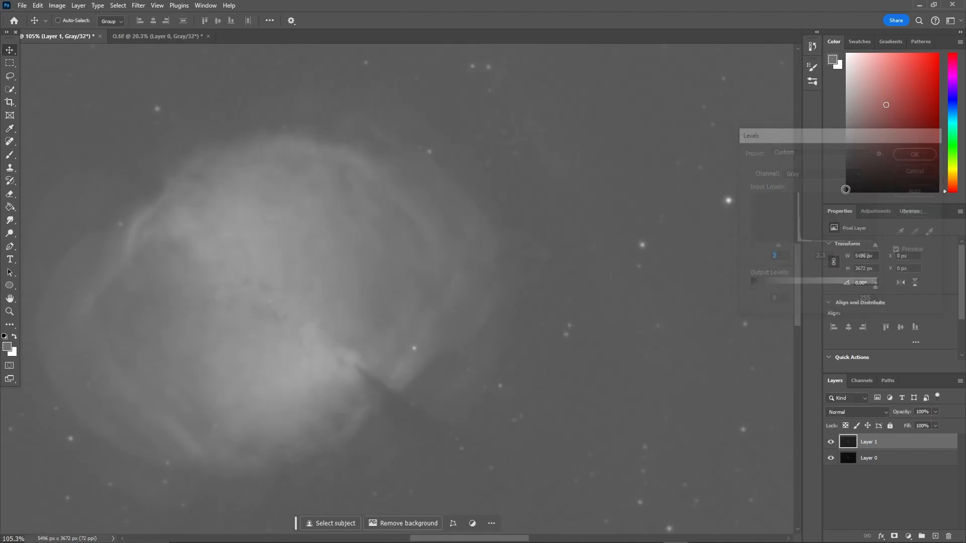
scroll(492, 248, down, 5)
click(57, 5)
mouse_move(81, 19)
click(873, 484)
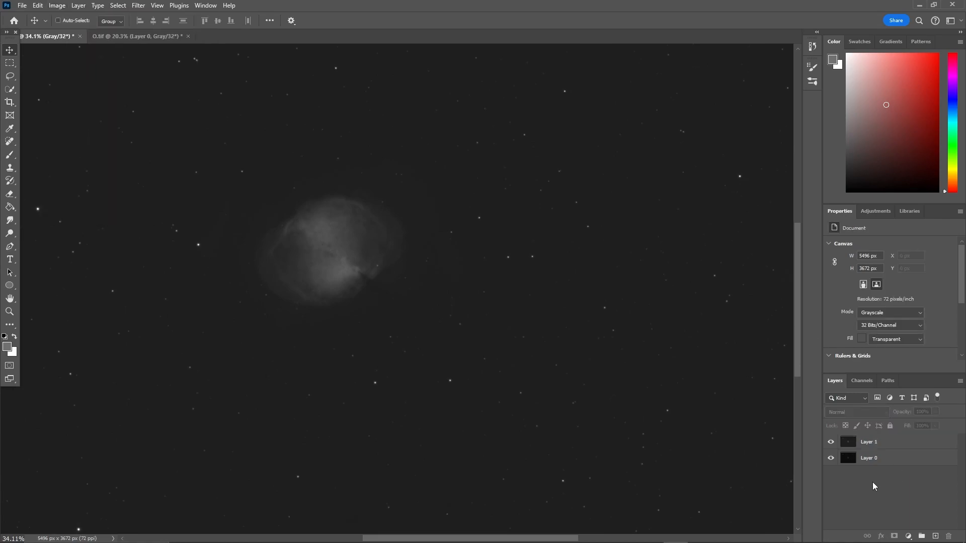
scroll(548, 338, left, 3)
scroll(544, 337, left, 1)
scroll(544, 337, down, 5)
scroll(526, 338, up, 1)
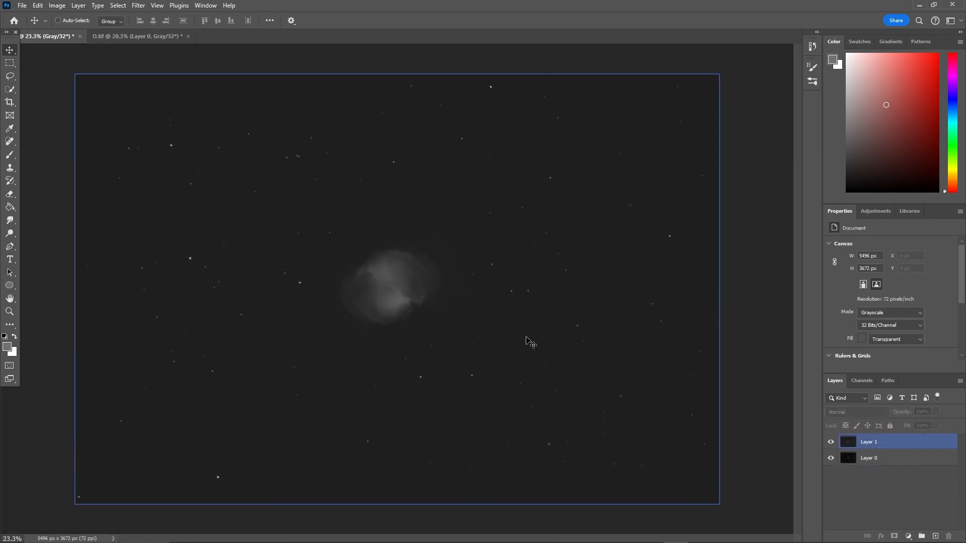
Step: Hide Layer 1 and brighten Layer 0 with Levels by raising the midtones to about 1.69
click(832, 442)
click(853, 459)
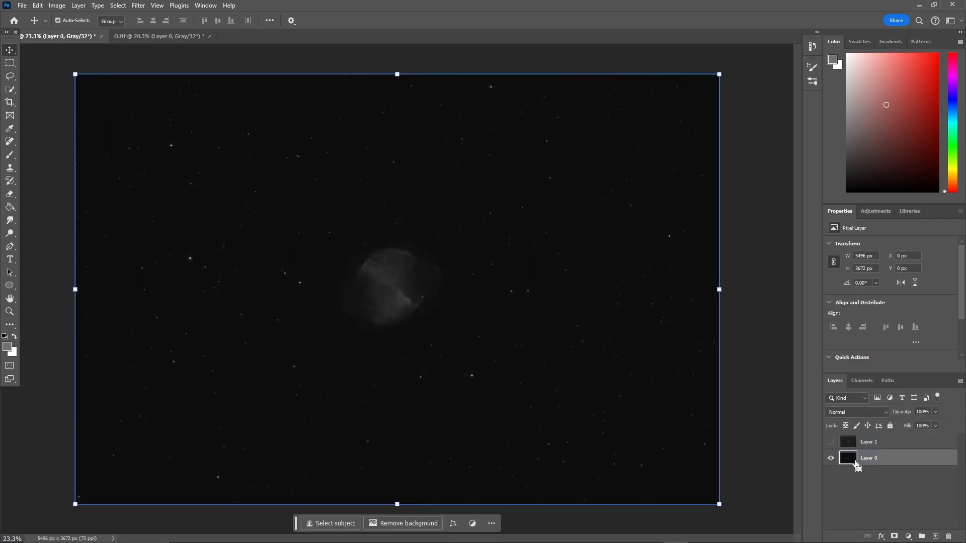
key(ctrl+l)
drag(813, 247, 789, 249)
click(900, 151)
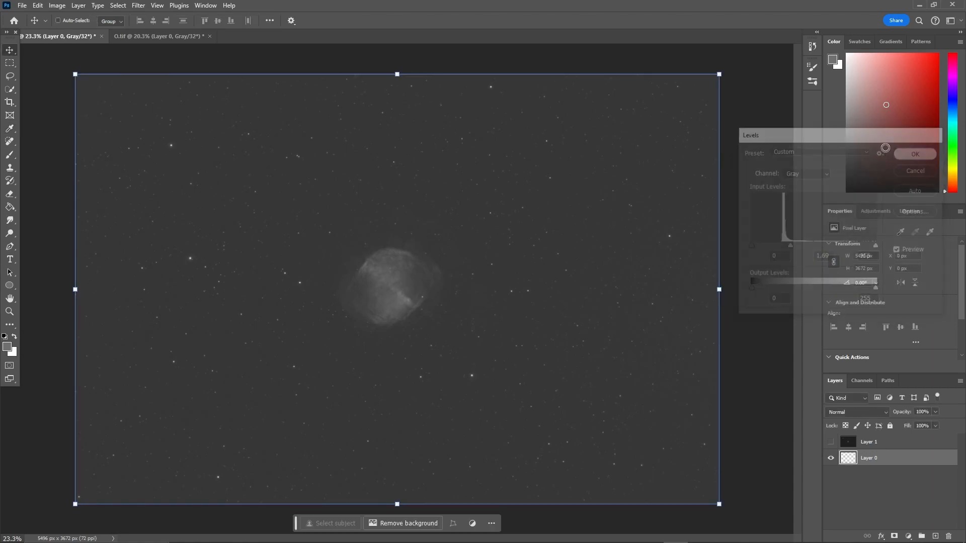
Step: Stretch Layer 0 again with Levels, setting the black point to 7 and brightening the midtones strongly
key(ctrl+l)
drag(750, 246, 752, 247)
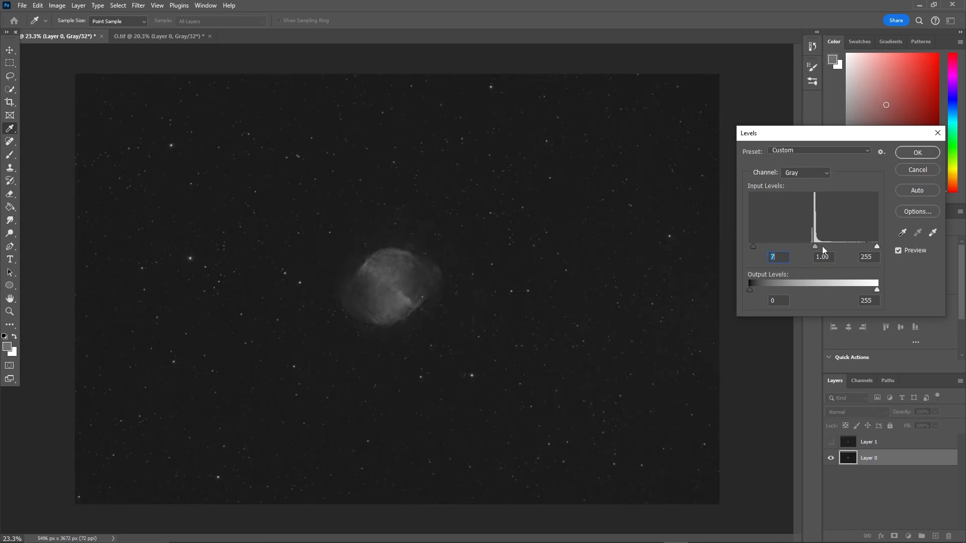
drag(813, 246, 775, 247)
click(917, 152)
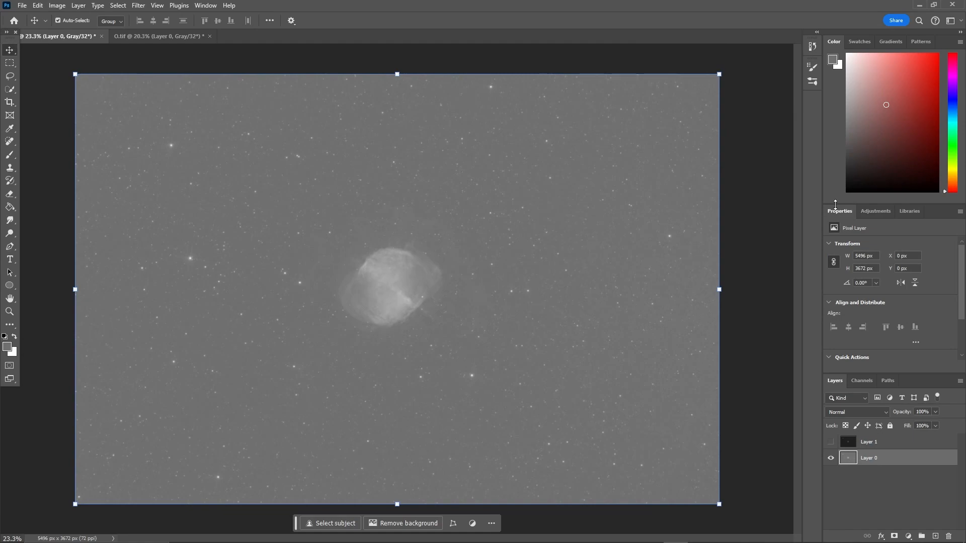
Step: Darken Layer 0's background with a Levels black point of 27, comparing the preview before accepting
key(ctrl+l)
drag(752, 246, 763, 249)
key(alt)
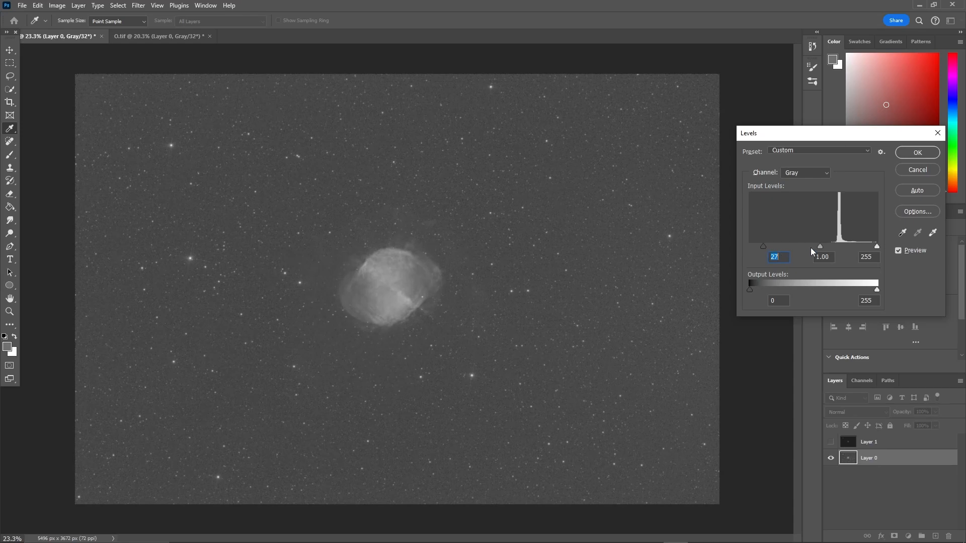
click(898, 251)
click(898, 251)
click(918, 150)
Step: Convert the document from grayscale to RGB Color mode without merging the layers
click(59, 5)
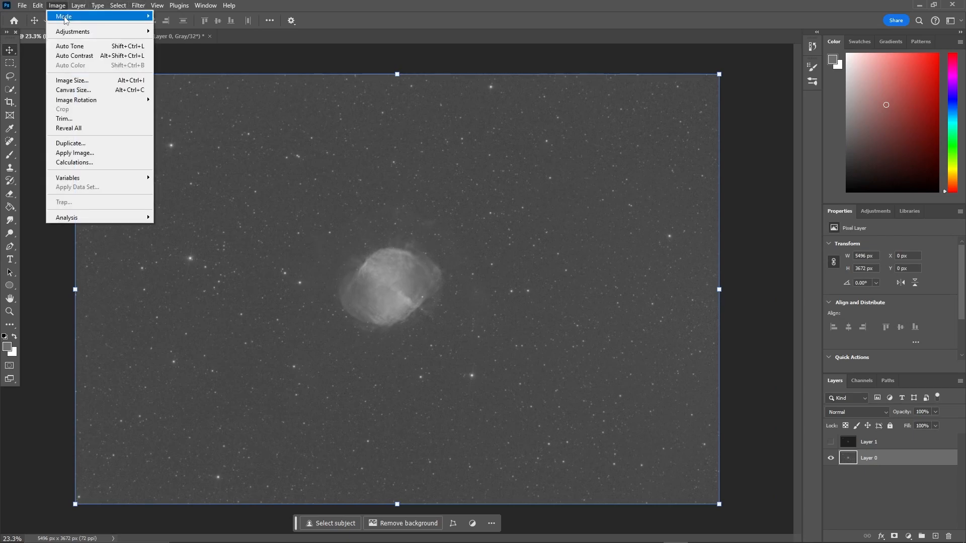
mouse_move(71, 15)
click(178, 53)
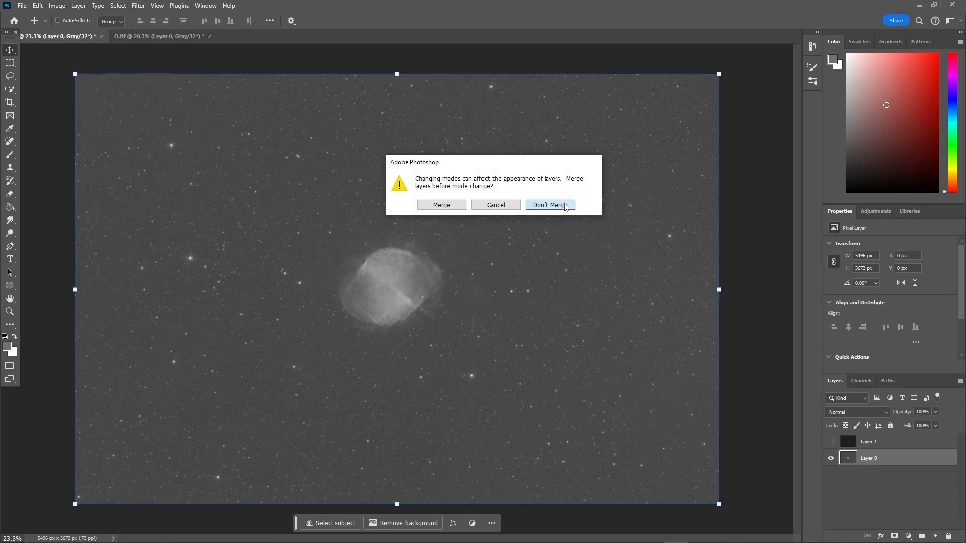
click(573, 207)
Step: Refine Layer 0's tones with another Levels adjustment, raising the shadow input level slightly
key(ctrl+l)
mouse_move(749, 246)
mouse_down()
mouse_move(801, 247)
mouse_move(767, 240)
mouse_move(752, 249)
mouse_up()
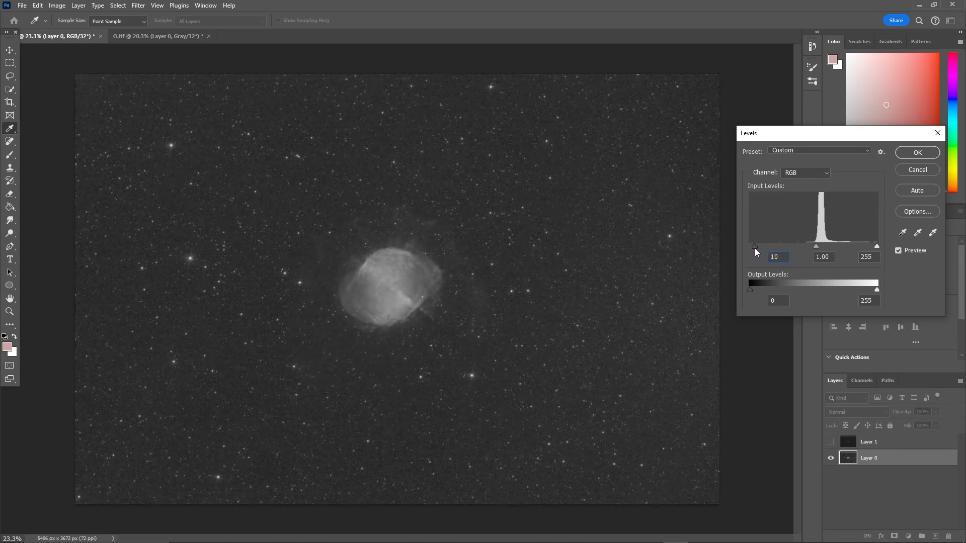
drag(755, 248, 753, 248)
click(927, 154)
Step: Examine the stretched nebula and surrounding stars in Layer 0 up close, and show Layer 1 again
scroll(499, 251, up, 5)
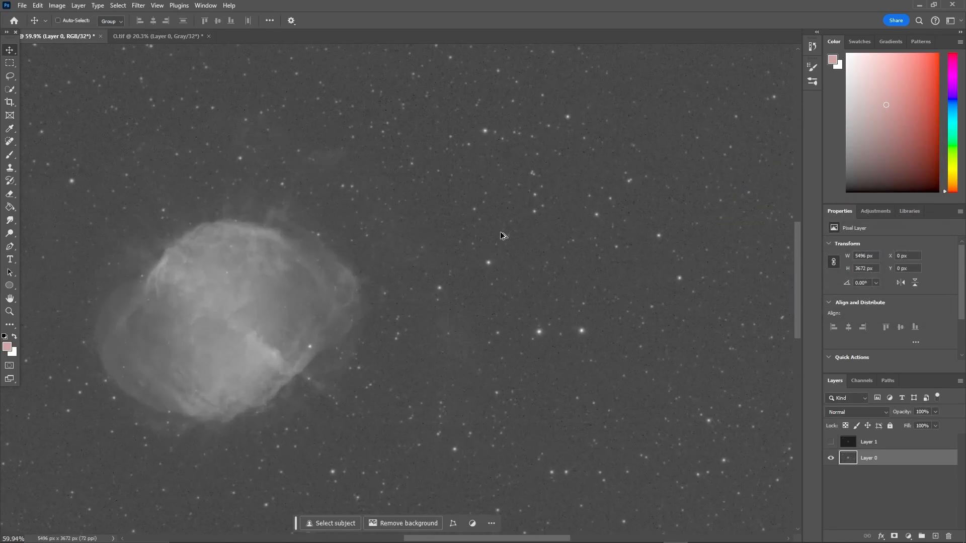
scroll(500, 234, up, 10)
scroll(614, 322, down, 10)
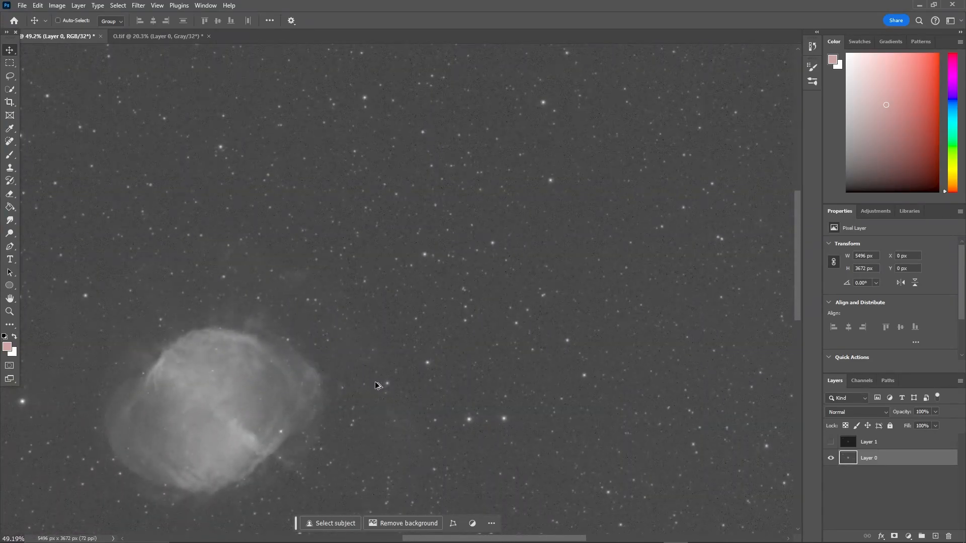
scroll(371, 386, left, 10)
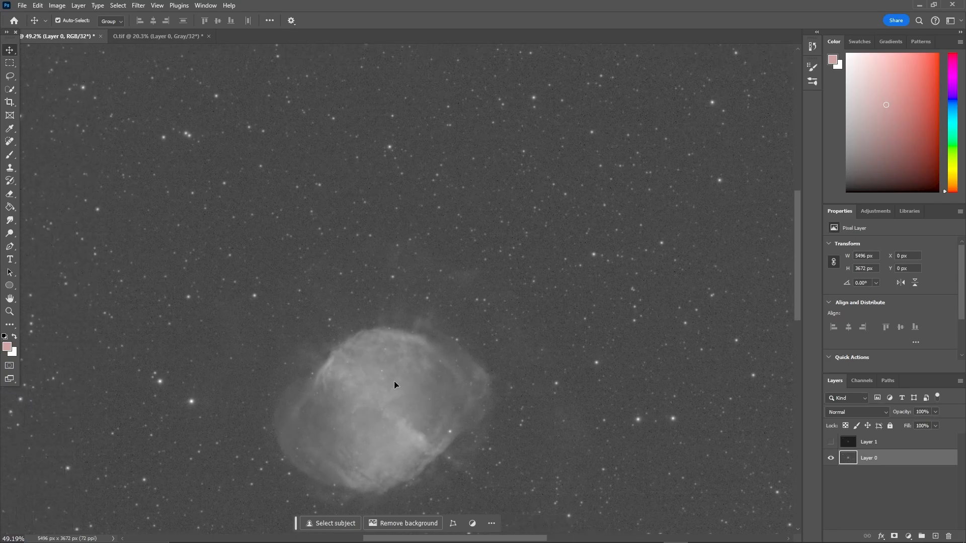
scroll(388, 378, down, 2)
scroll(392, 372, down, 3)
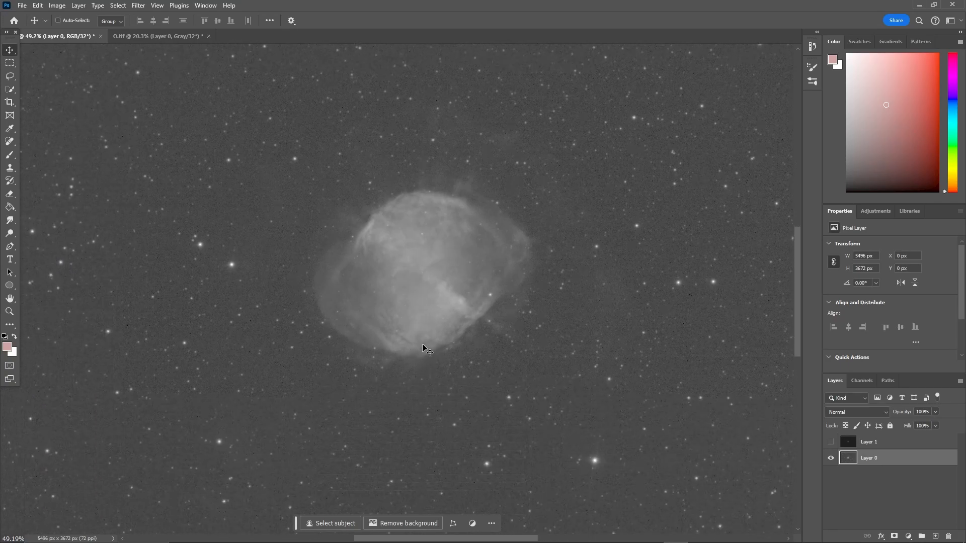
scroll(422, 345, down, 2)
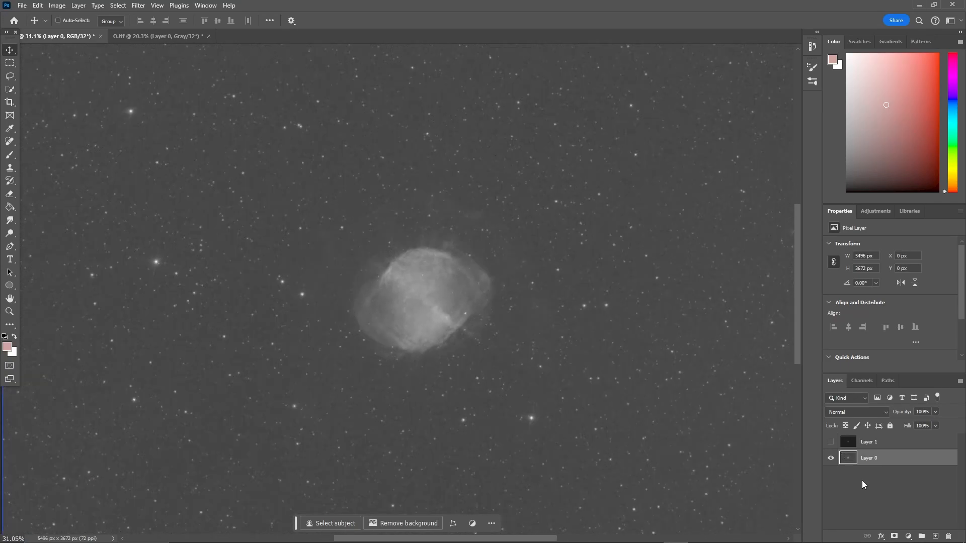
click(831, 443)
key(ctrl+l)
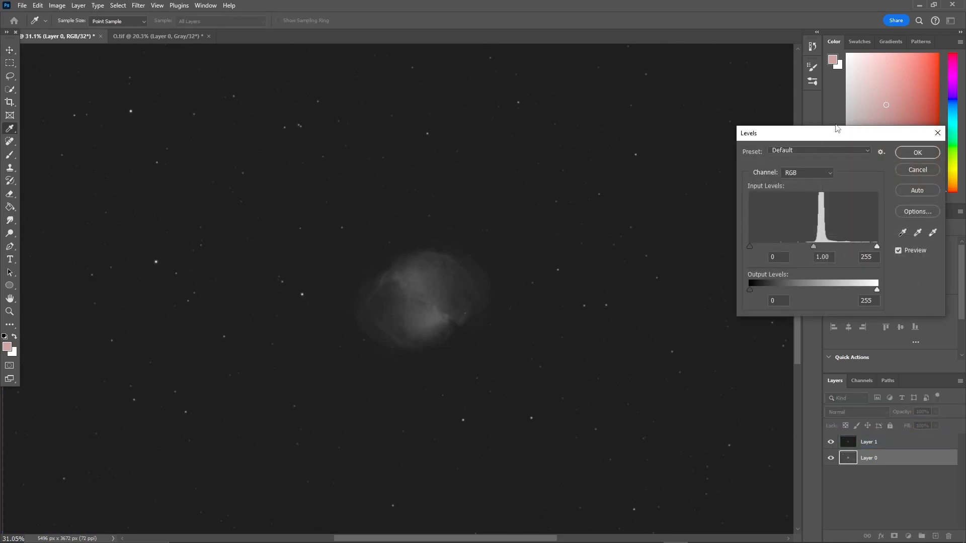
drag(813, 247, 774, 248)
click(914, 173)
Step: Brighten Layer 1 with Levels by raising the midtones to about 1.97
click(864, 443)
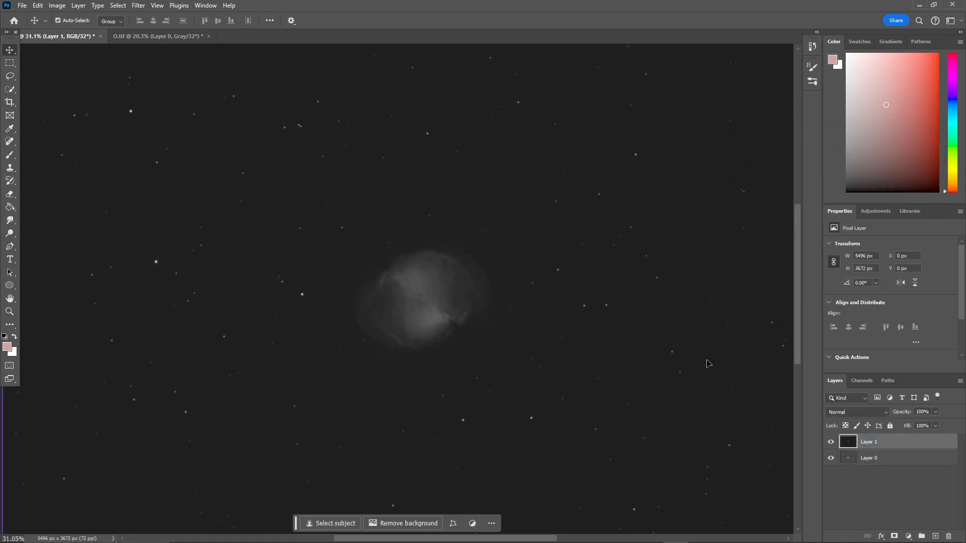
key(ctrl+l)
drag(810, 245, 780, 245)
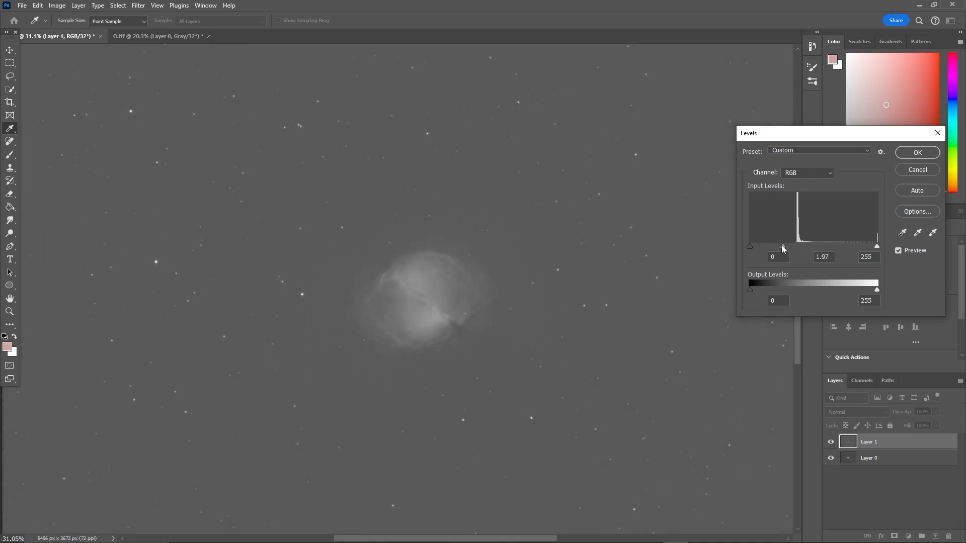
click(917, 152)
Step: Increase Layer 1's contrast with Levels, using a black point of 26 and midtones of 1.17
key(ctrl+l)
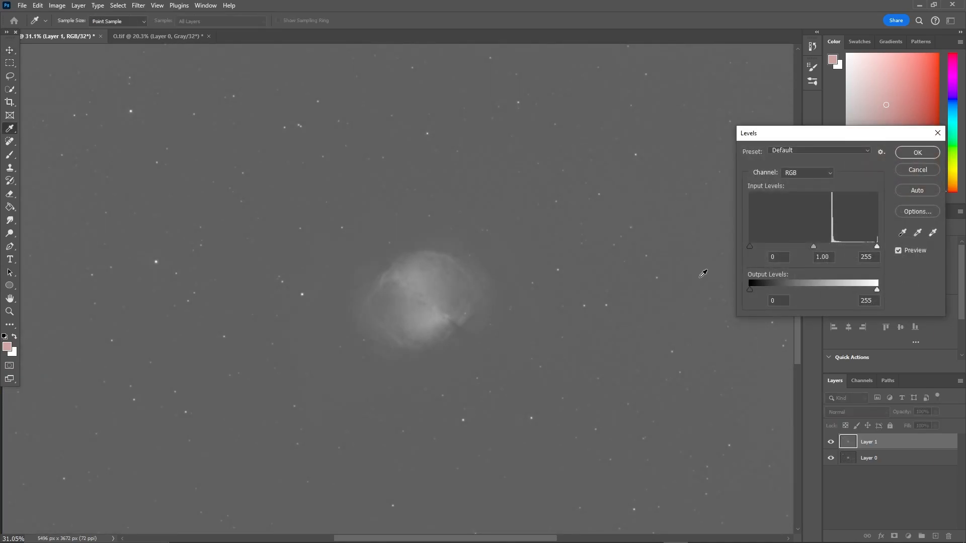
drag(749, 245, 814, 245)
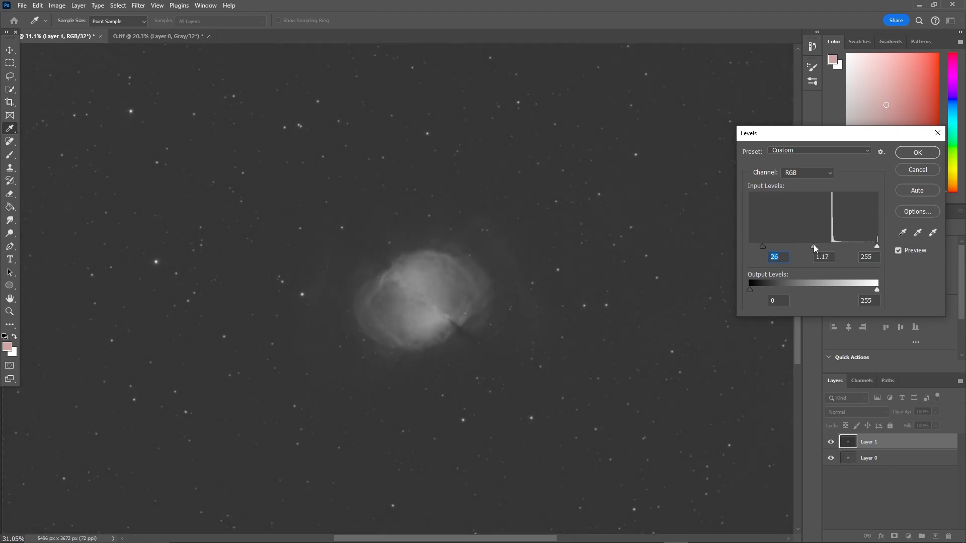
click(917, 152)
Step: Stretch Layer 1 once more with Levels, setting the black point to 6 and the midtones to 1.32
key(ctrl+l)
drag(750, 244, 753, 244)
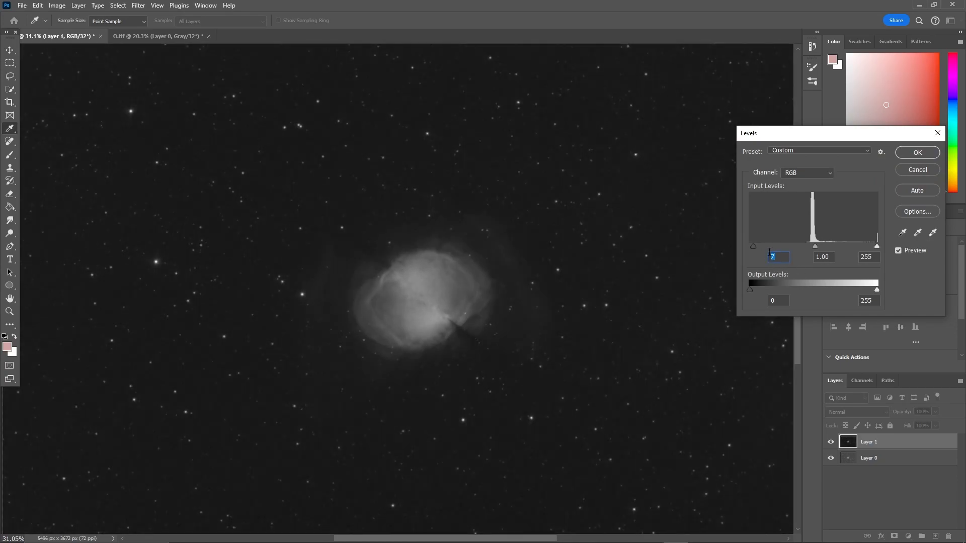
text(6)
drag(814, 246, 809, 248)
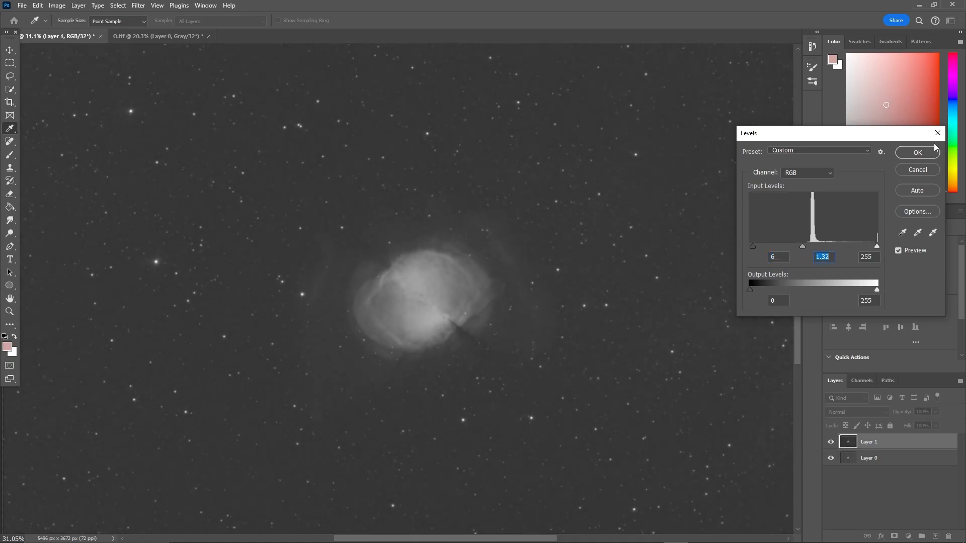
click(916, 155)
key(v)
Step: Examine Layer 1's stars and outer nebula up close, and compare it with Layer 0 by toggling Layer 1's visibility
scroll(602, 222, up, 16)
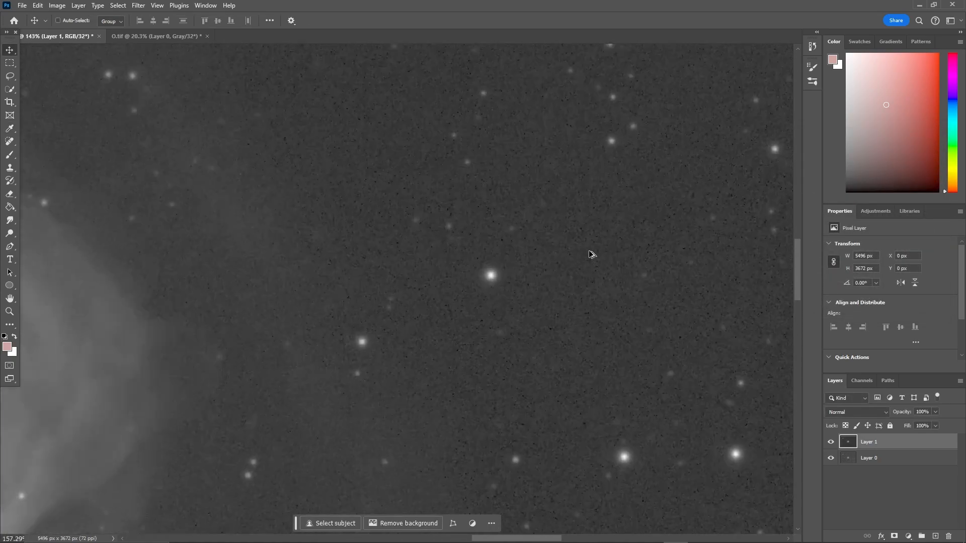
scroll(590, 252, down, 7)
scroll(576, 274, down, 12)
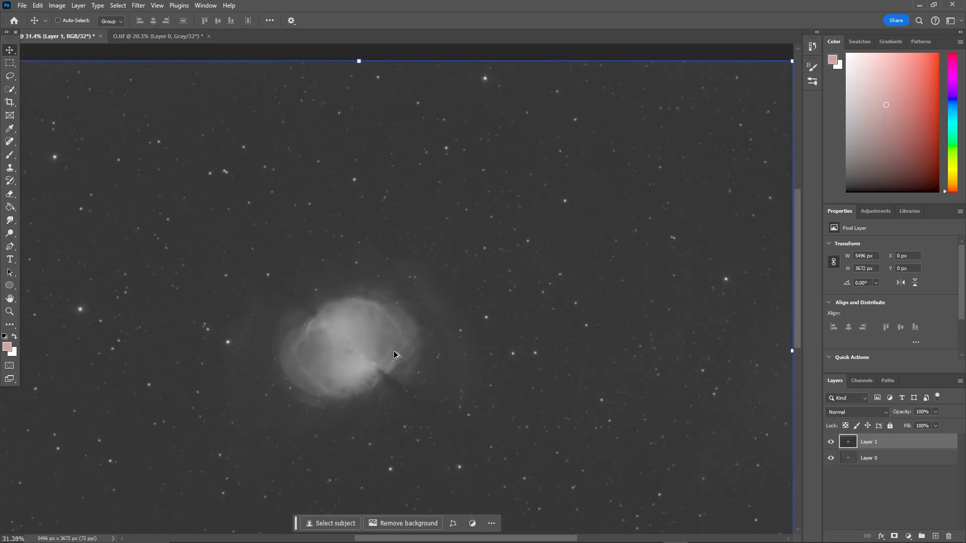
scroll(381, 385, down, 1)
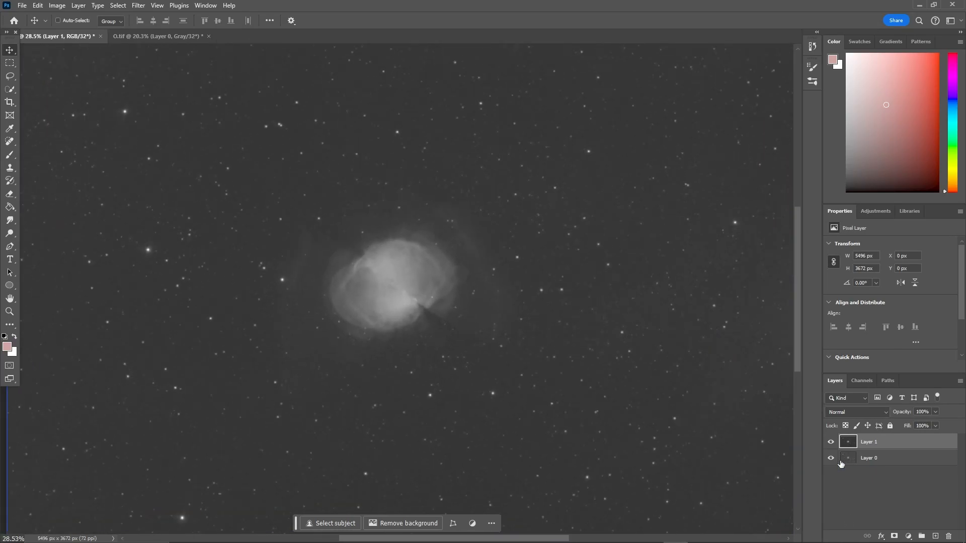
click(830, 442)
click(830, 441)
click(831, 442)
click(830, 442)
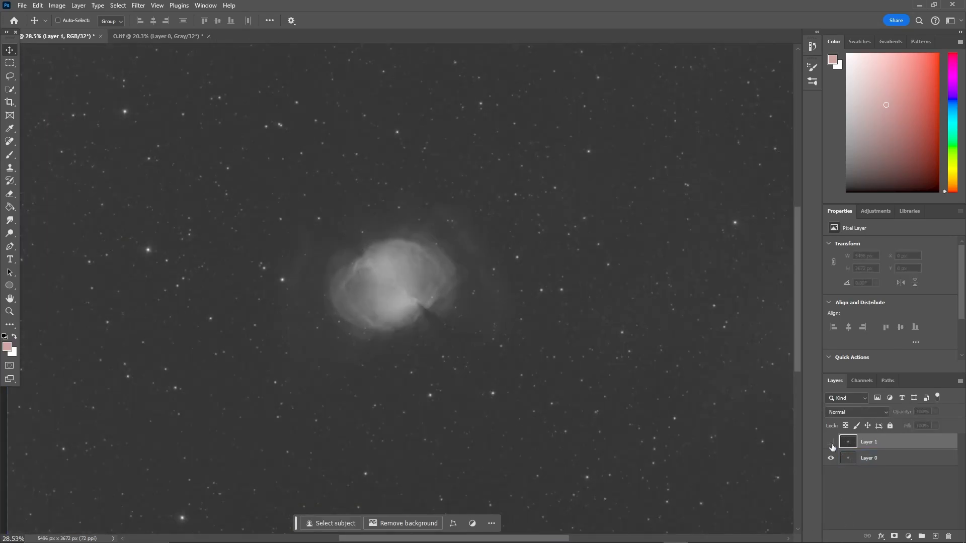
click(831, 442)
click(830, 441)
click(831, 444)
click(831, 445)
click(830, 444)
click(830, 445)
click(831, 444)
click(831, 442)
Step: Darken Layer 1's background and lift the nebula with Curves, mapping input 28 to output 9 and input 139 to output 141
scroll(468, 248, up, 5)
scroll(476, 264, down, 2)
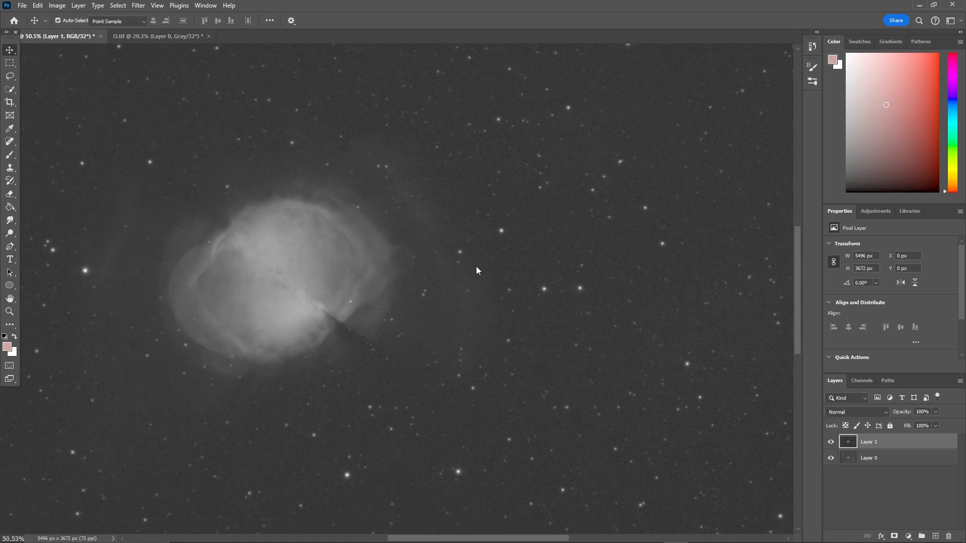
key(ctrl+m)
scroll(462, 275, down, 2)
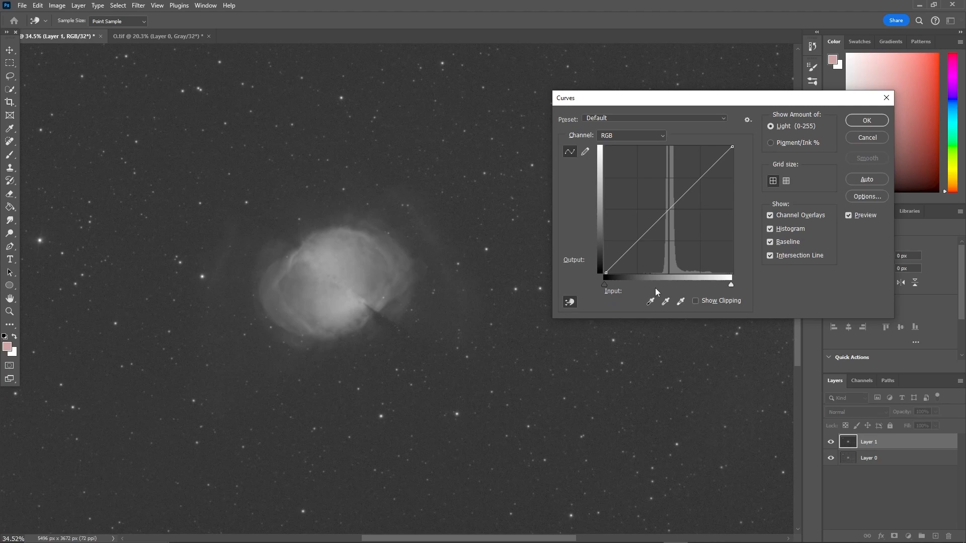
mouse_move(622, 259)
mouse_down()
mouse_move(633, 268)
mouse_move(623, 267)
mouse_up()
mouse_move(683, 213)
mouse_down()
mouse_move(658, 199)
mouse_move(674, 202)
mouse_up()
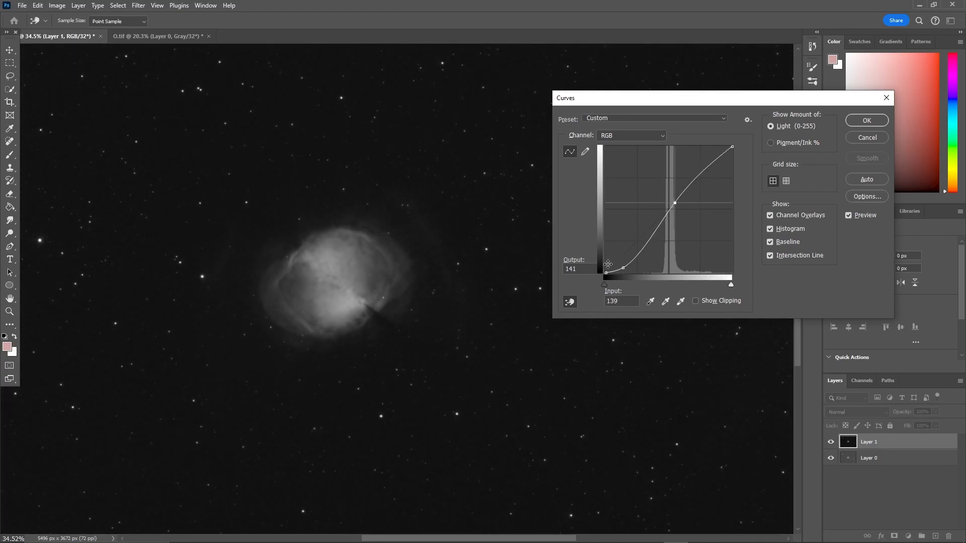
mouse_move(622, 266)
mouse_down()
mouse_move(623, 276)
mouse_move(620, 267)
mouse_up()
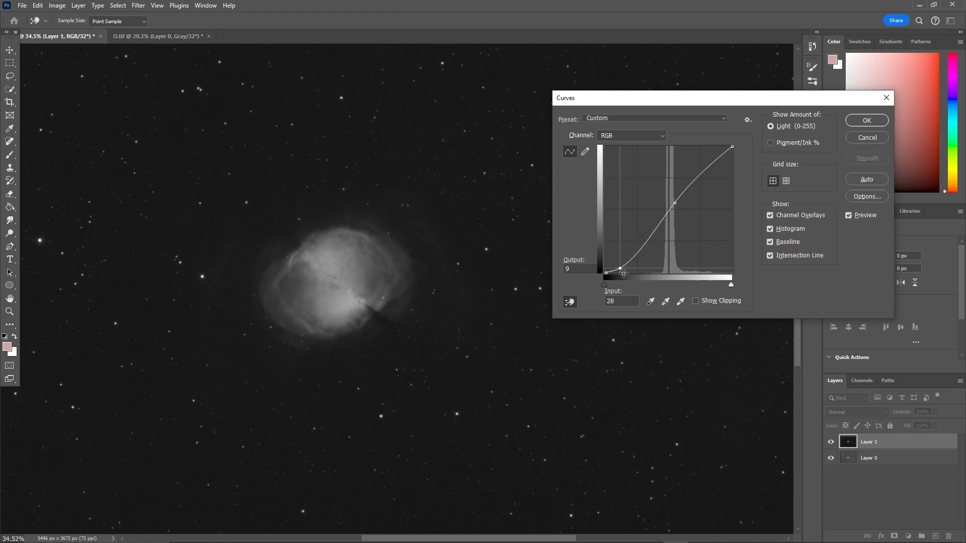
click(859, 124)
Step: Hide Layer 1 and apply an S-shaped Curves adjustment to Layer 0, mapping input 20 to output 5 and raising the midtones
scroll(567, 292, up, 10)
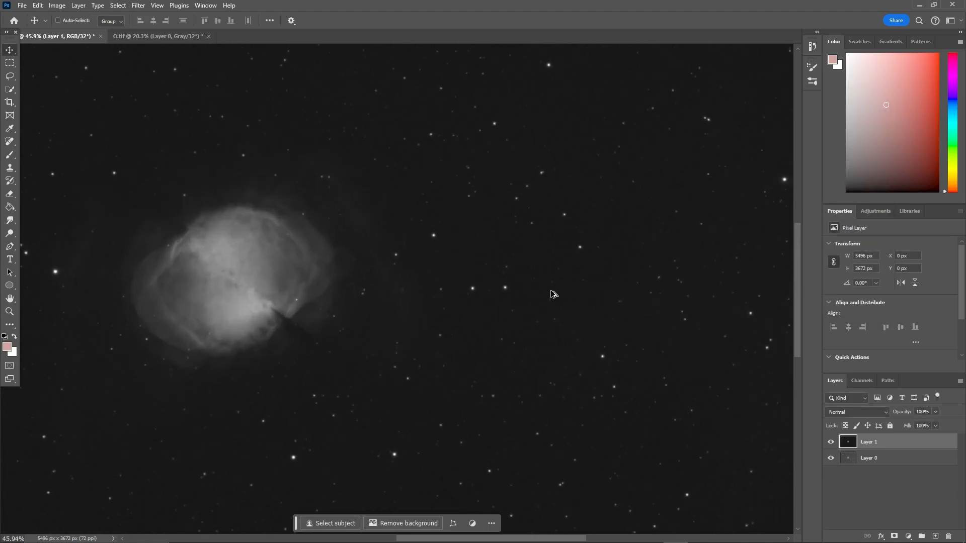
scroll(544, 296, down, 9)
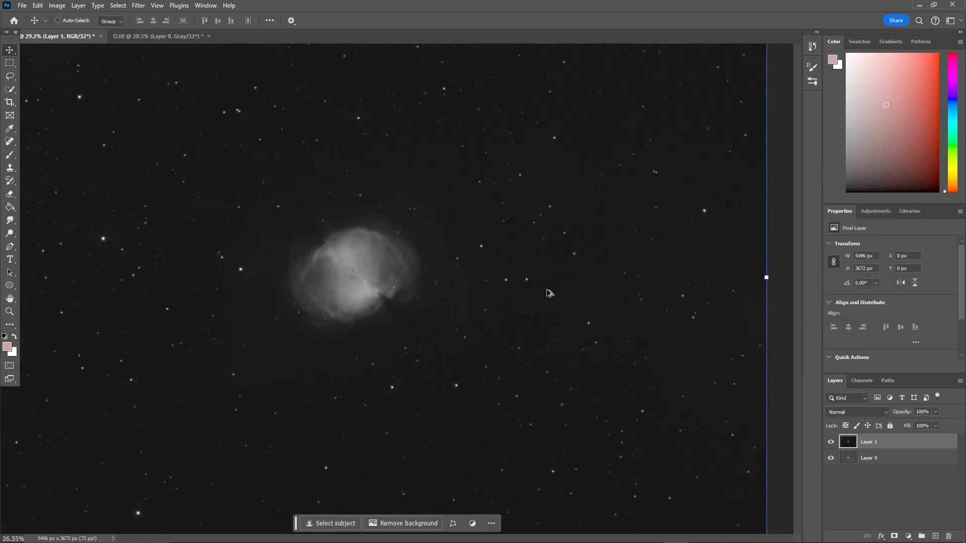
scroll(478, 334, down, 1)
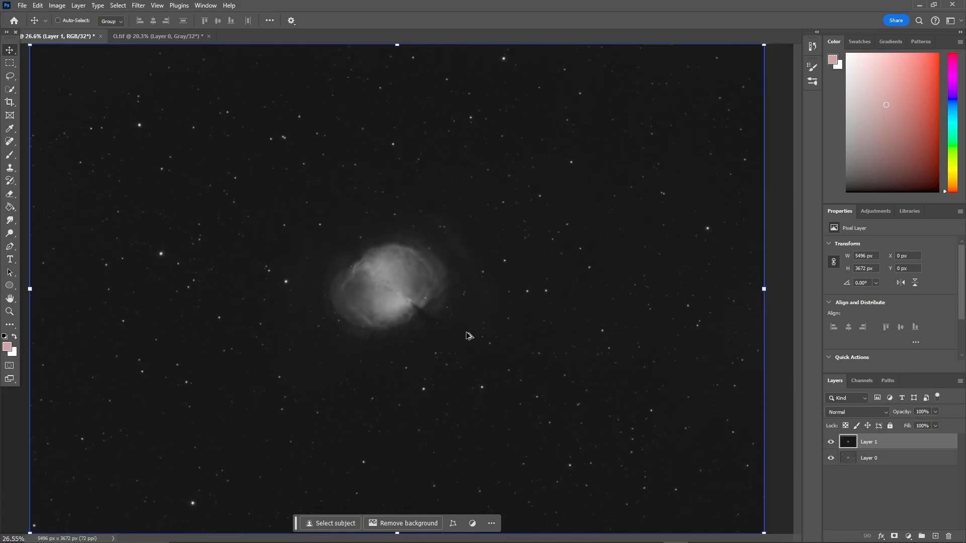
click(831, 441)
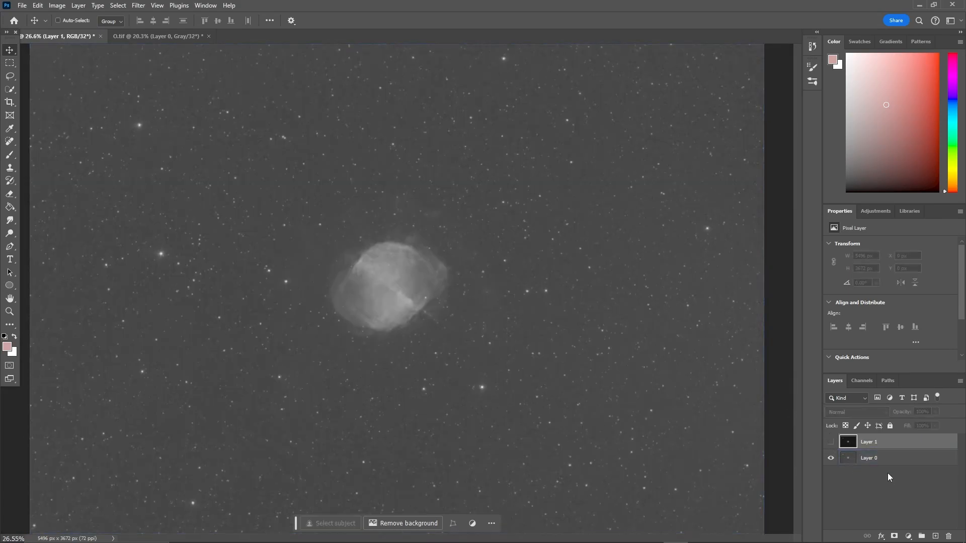
click(860, 458)
key(ctrl+m)
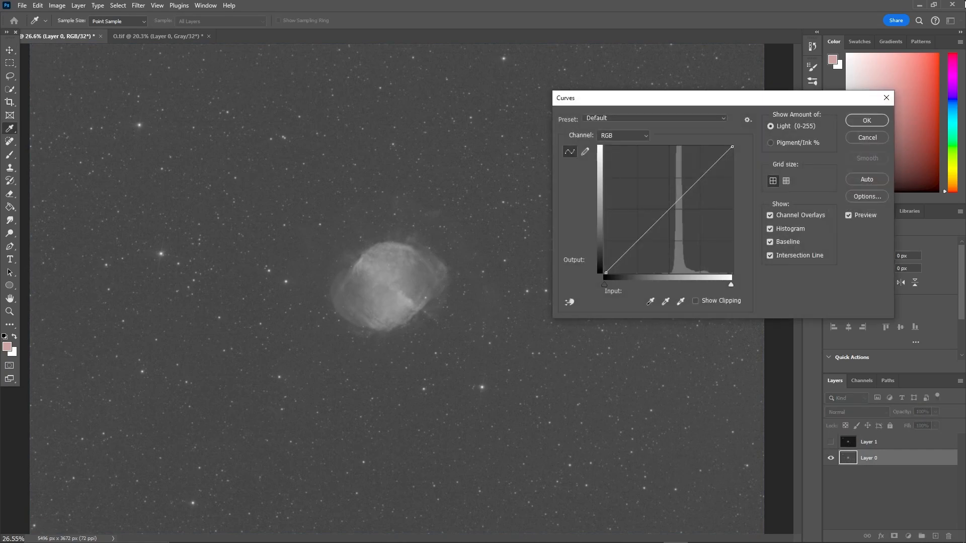
drag(616, 264, 620, 270)
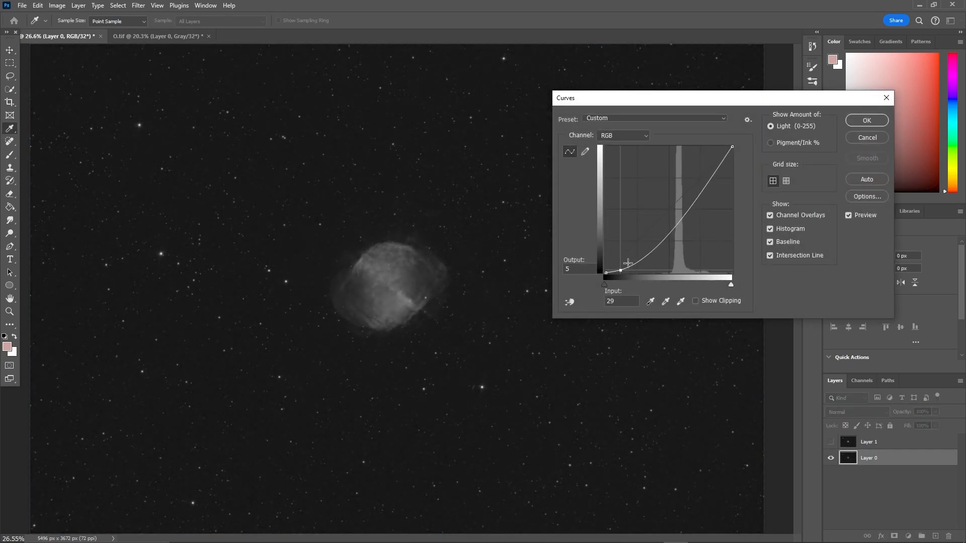
drag(675, 226, 664, 207)
drag(619, 267, 616, 268)
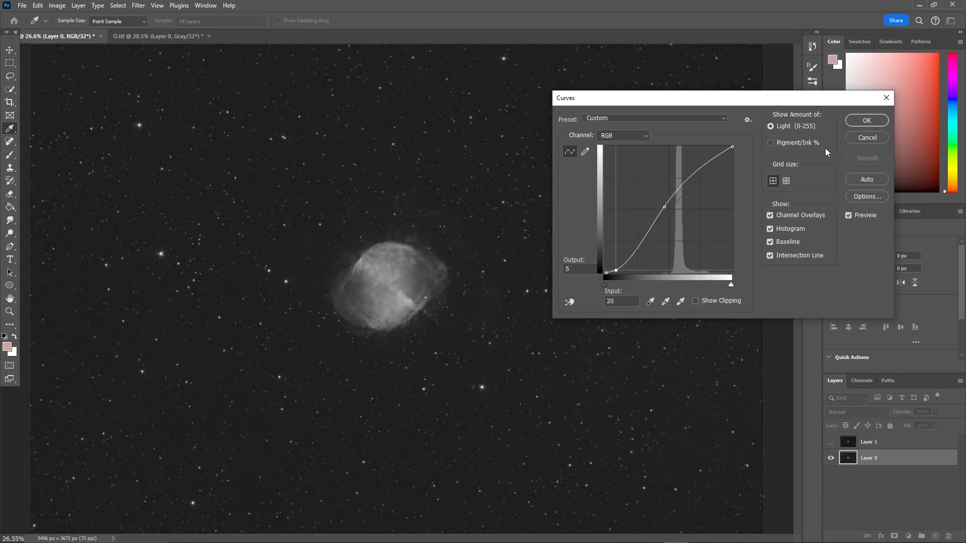
click(862, 123)
Step: Preview an extreme Curves stretch on Layer 0, mapping input 7 to output 55, to examine the background gradient, and discard it
scroll(558, 294, down, 2)
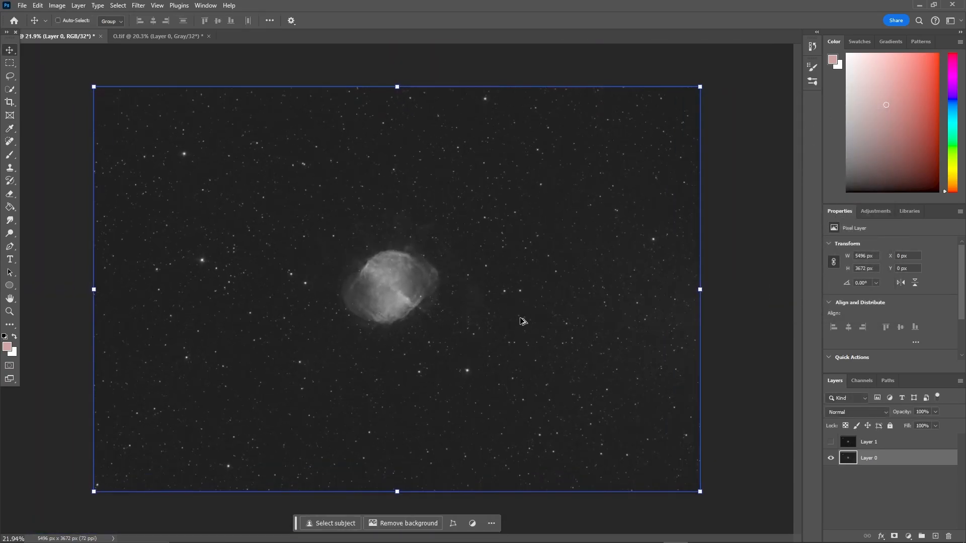
scroll(484, 261, up, 7)
scroll(483, 259, up, 3)
scroll(493, 253, down, 5)
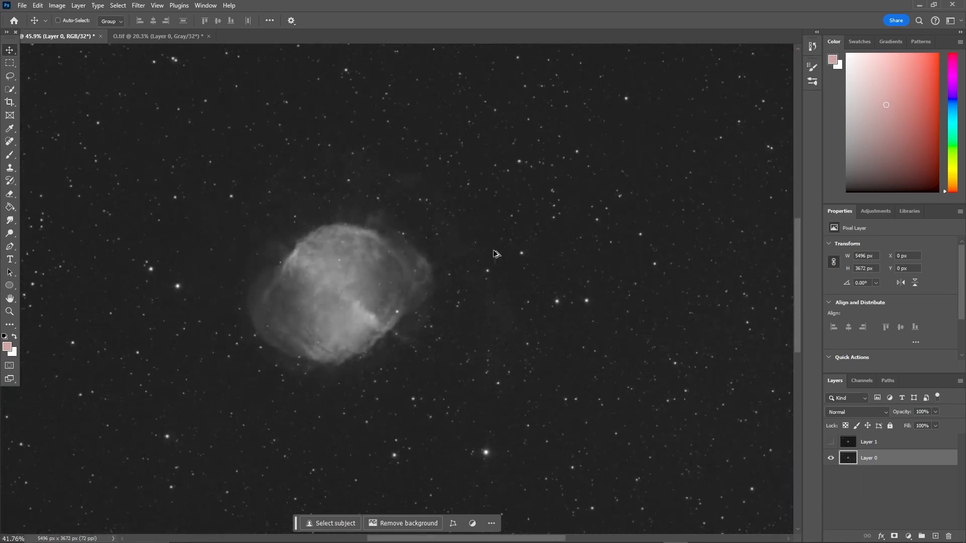
scroll(503, 272, up, 1)
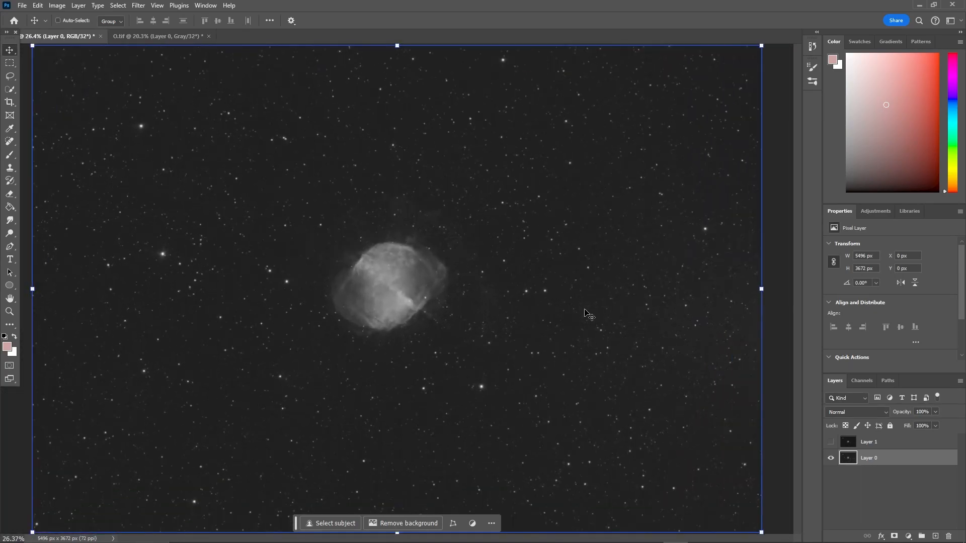
key(ctrl+m)
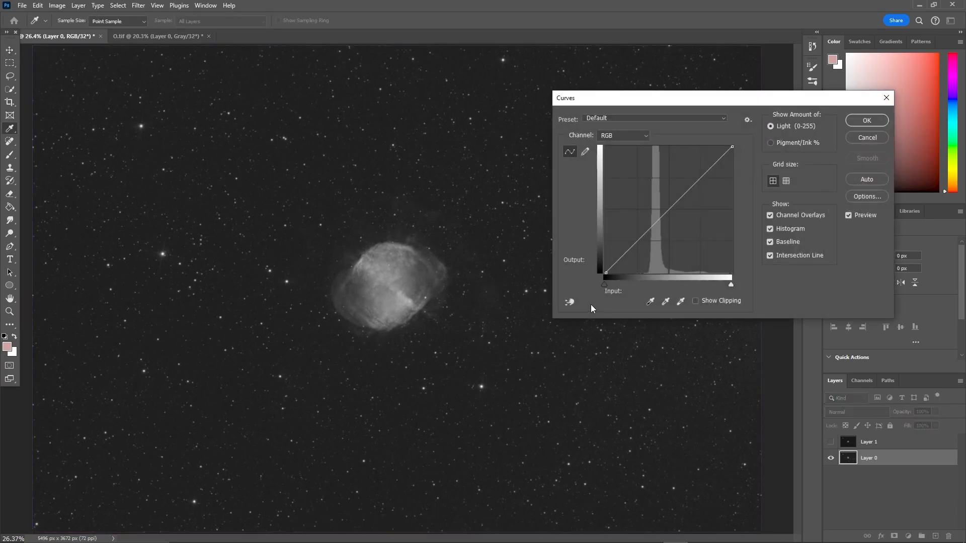
drag(668, 188, 611, 191)
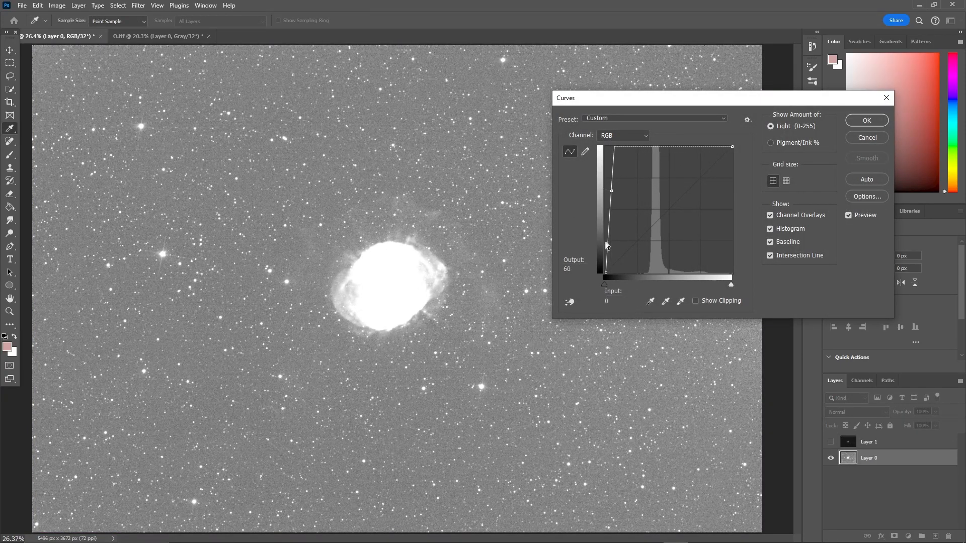
drag(606, 243, 609, 244)
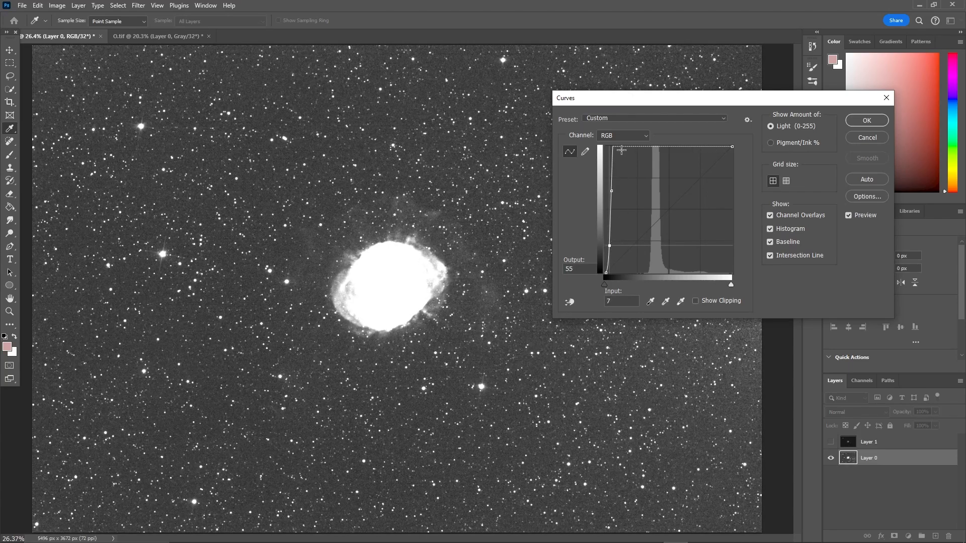
drag(646, 98, 861, 313)
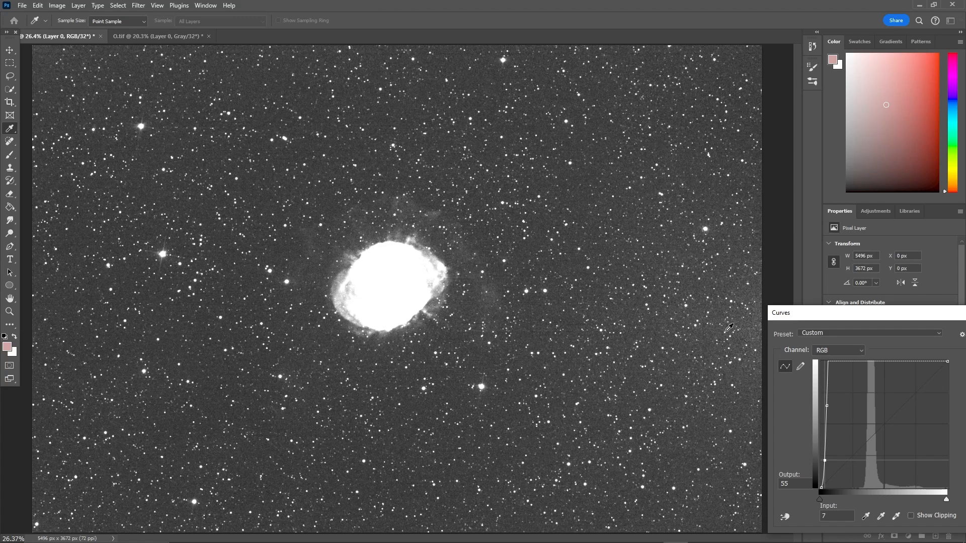
drag(838, 320, 458, 263)
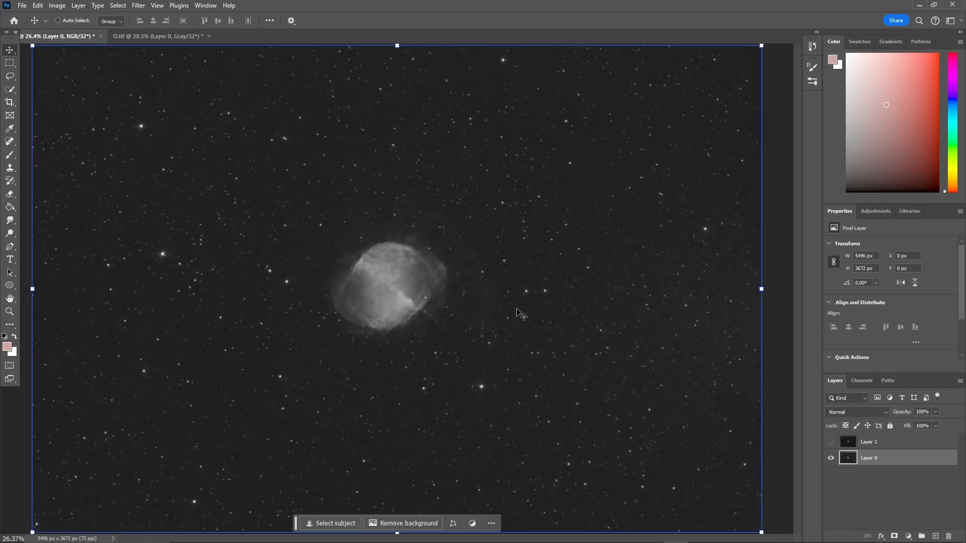
key(ctrl+0)
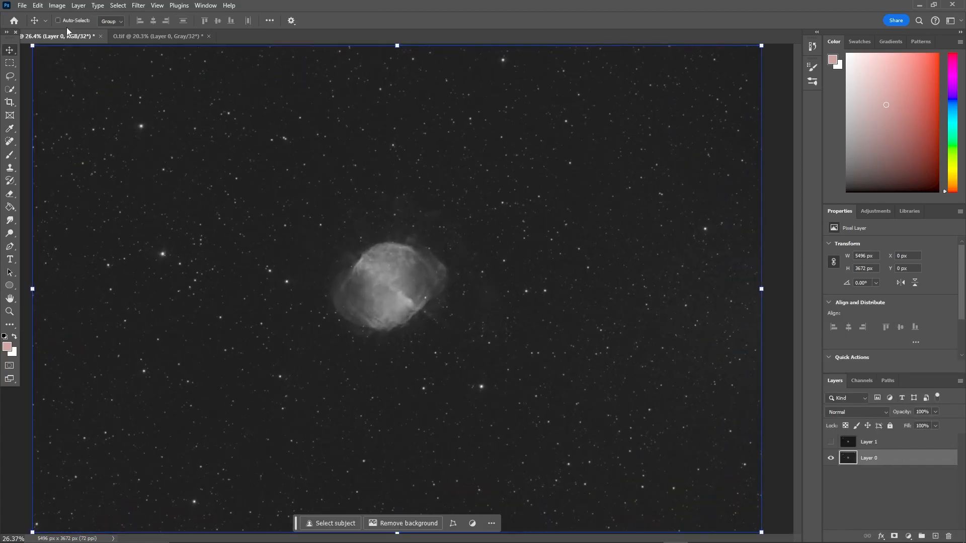
Step: Copy the whole Layer 0 image and paste it into a new 5496 × 3672 px, 32-bit RGB document
click(9, 63)
scroll(75, 113, down, 4)
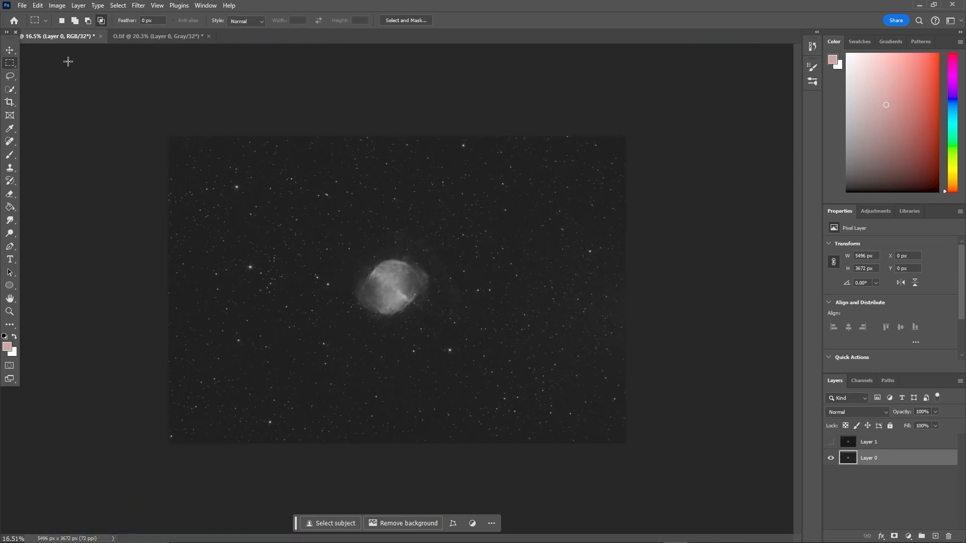
key(ctrl+a)
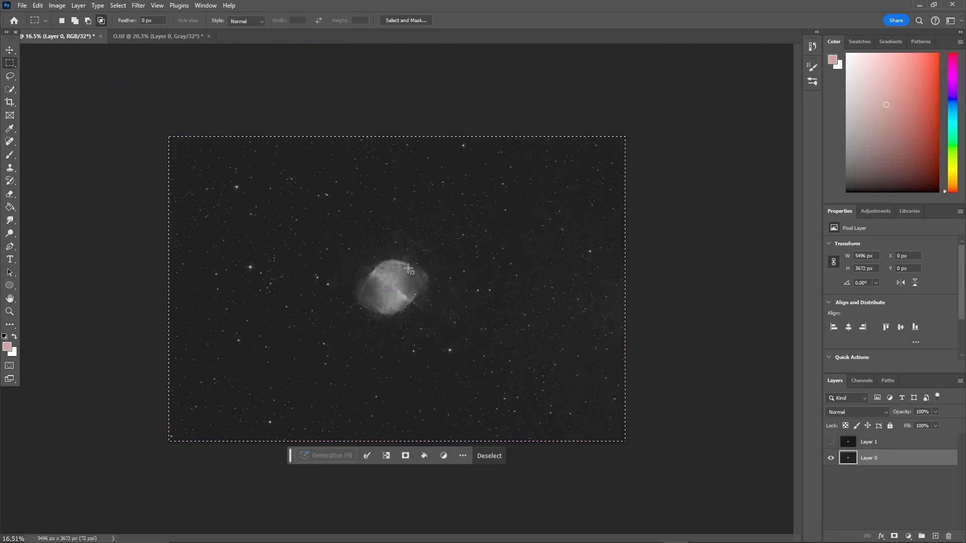
key(ctrl+d)
click(22, 6)
click(22, 22)
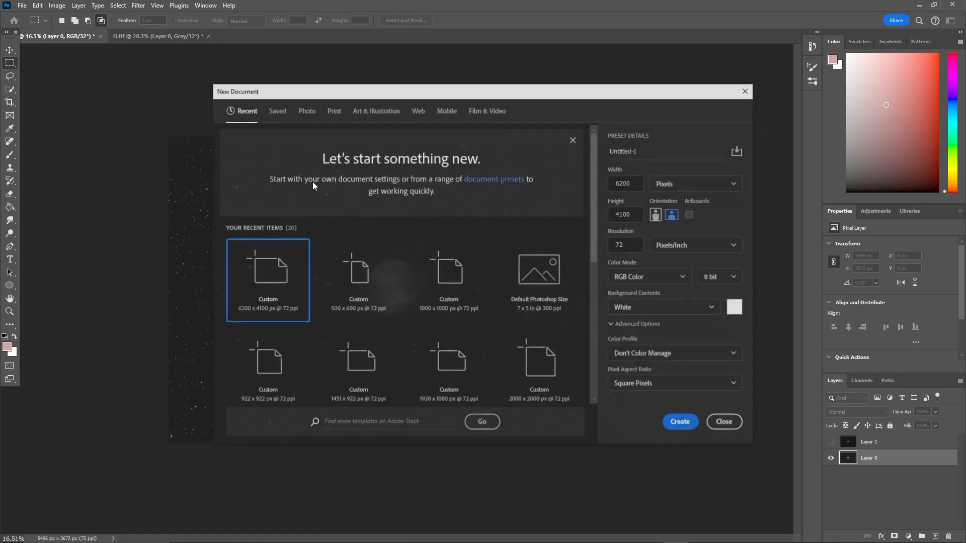
click(679, 423)
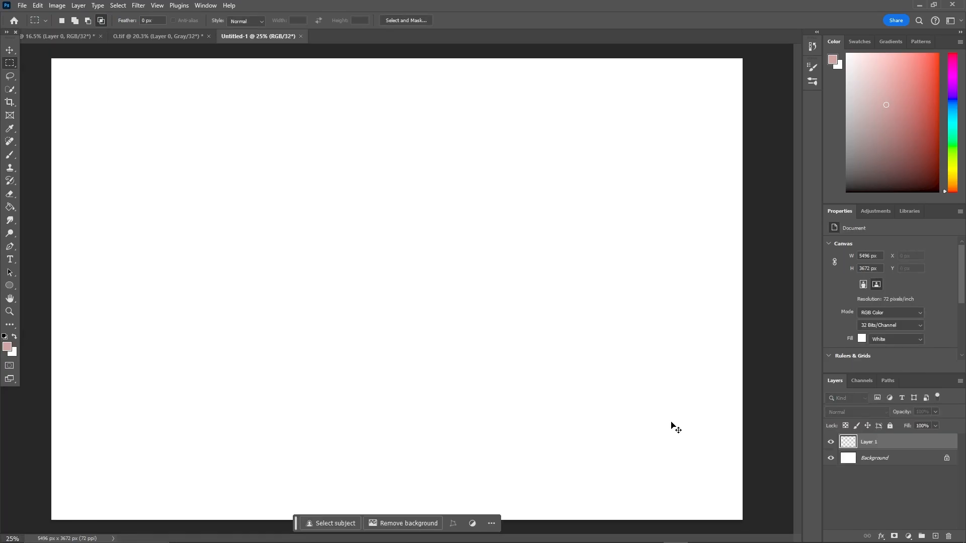
key(ctrl+v)
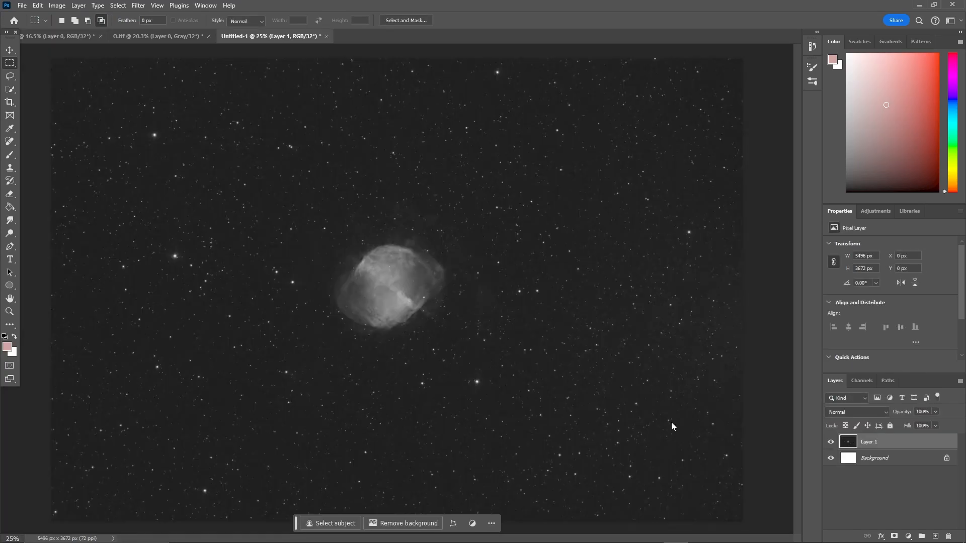
Step: Convert the new document to 16 bits per channel, keeping its layers unmerged
click(57, 5)
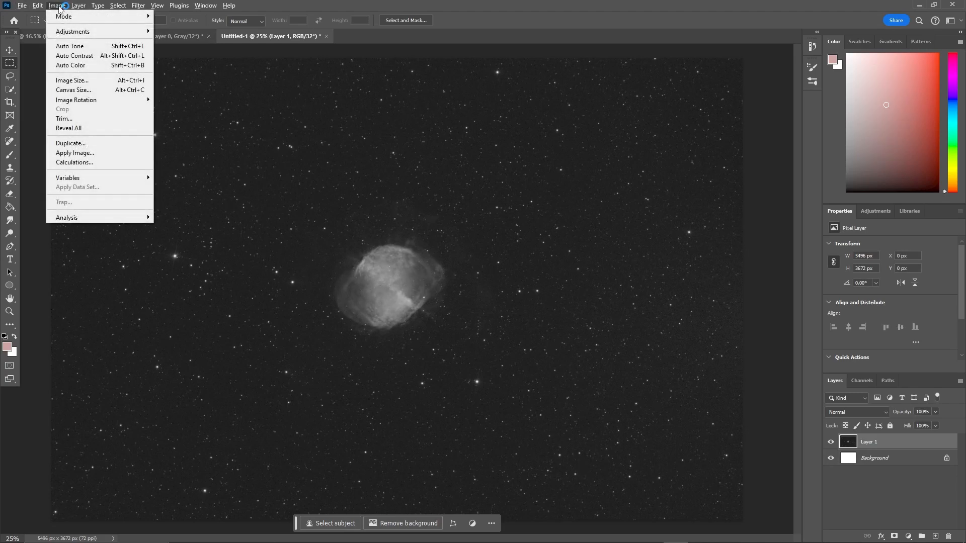
mouse_move(140, 5)
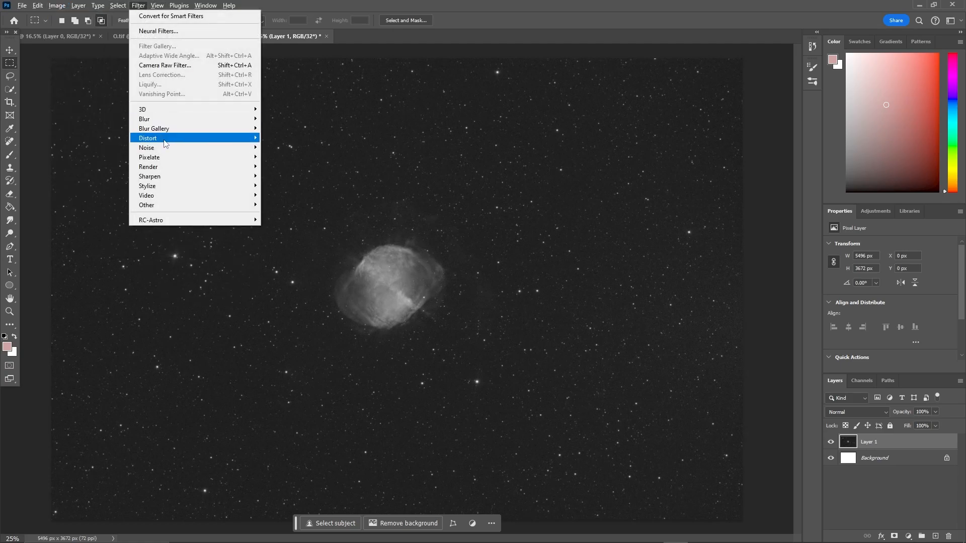
mouse_move(159, 150)
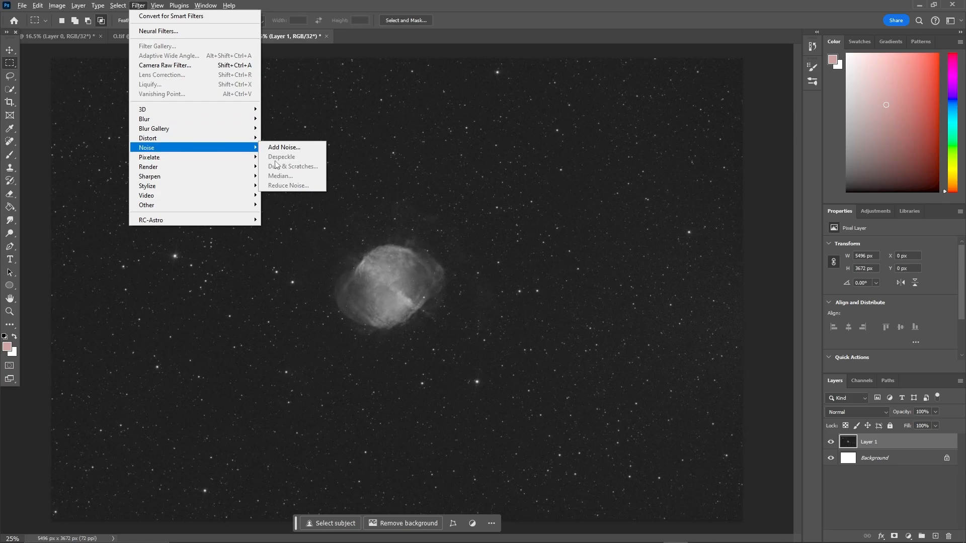
mouse_move(56, 5)
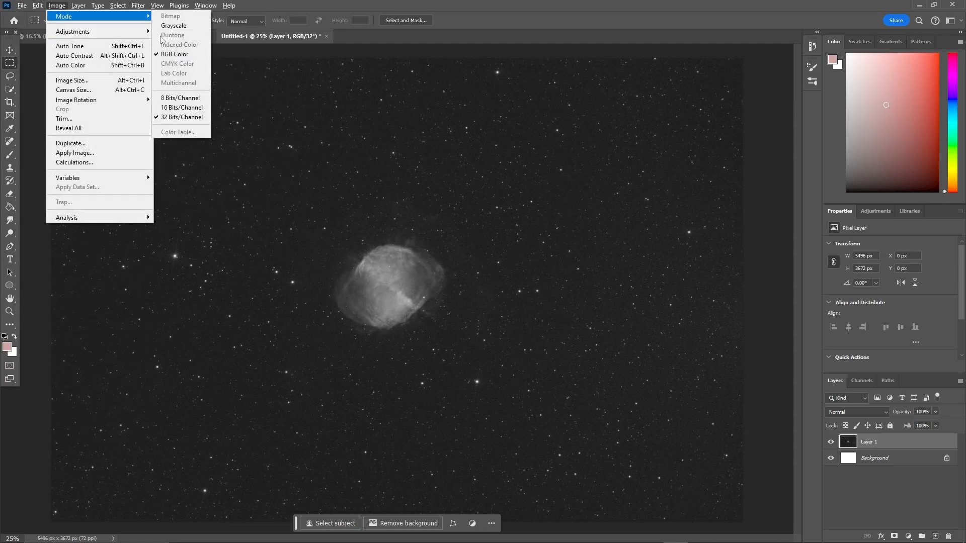
click(177, 107)
click(552, 207)
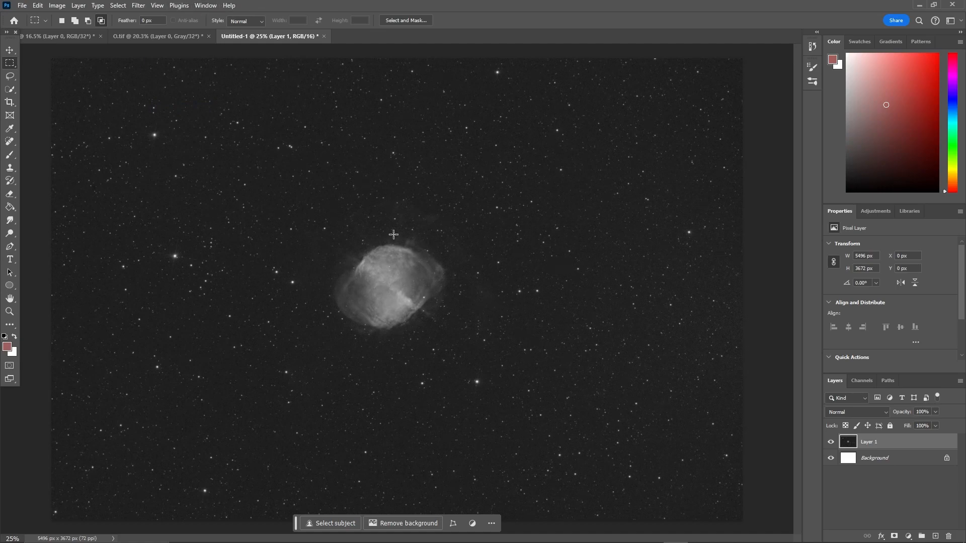
Step: Remove the stars from the pasted layer with the Dust & Scratches filter at a 64-pixel radius and threshold 0
click(143, 5)
mouse_move(181, 148)
click(291, 166)
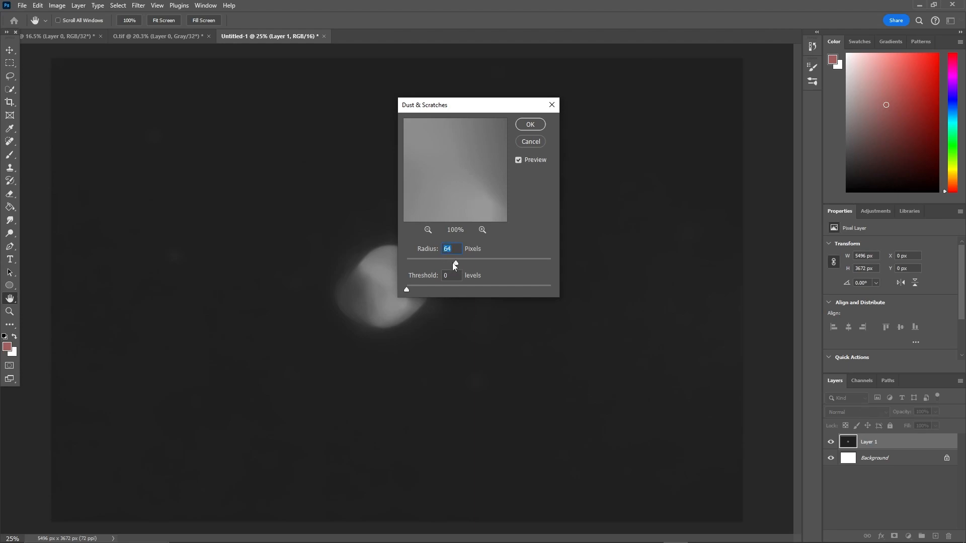
click(529, 125)
key(m)
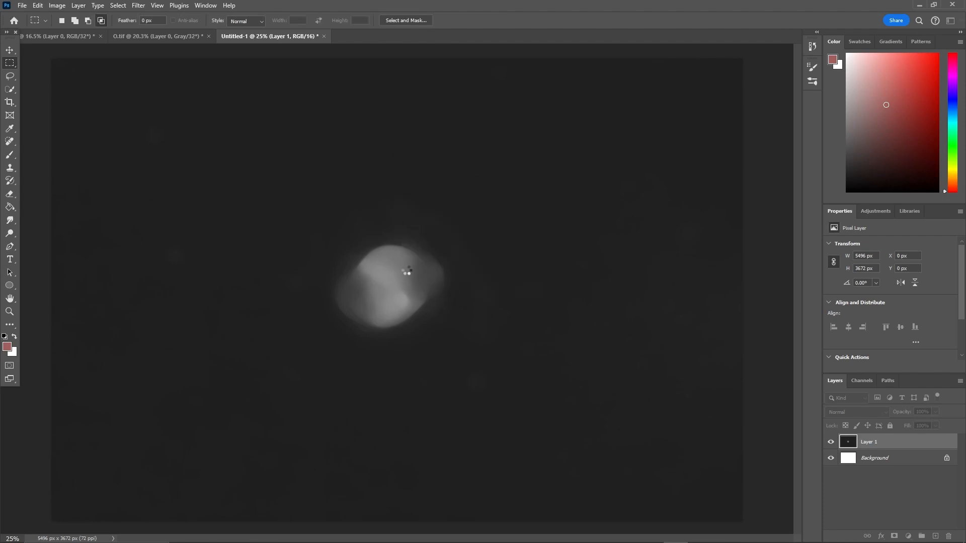
Step: Inspect the filtered image for leftover star spots, and return to the original two-layer nebula document
scroll(167, 263, up, 1)
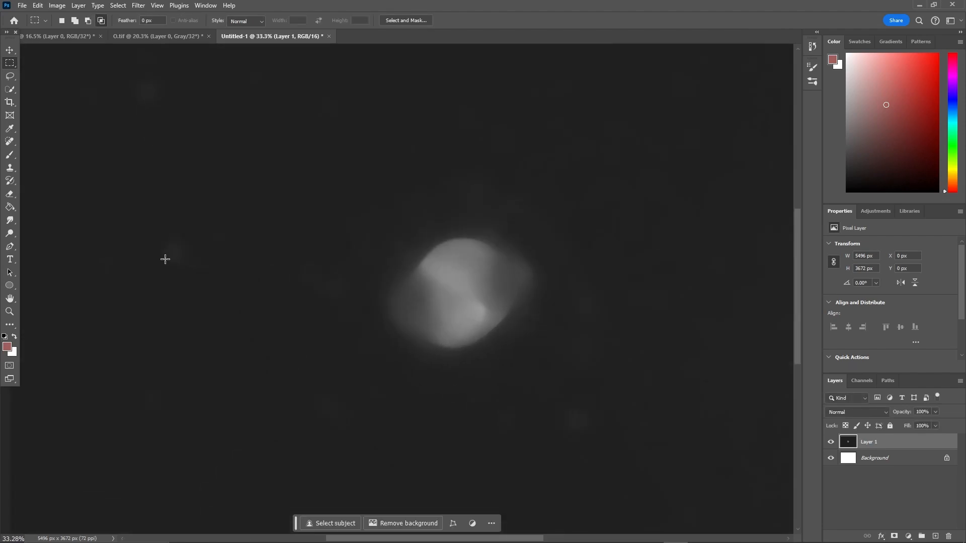
scroll(166, 300, up, 2)
scroll(146, 143, down, 3)
scroll(218, 140, down, 1)
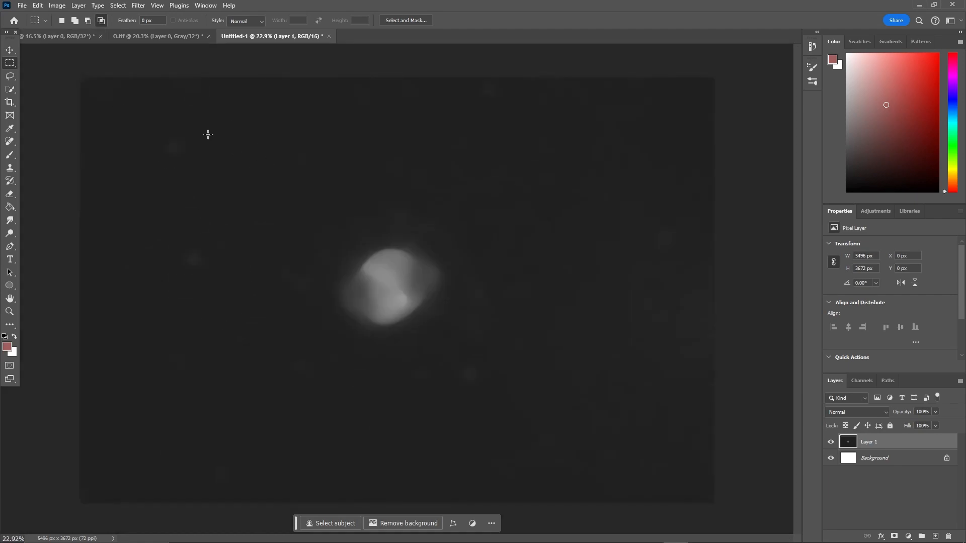
click(78, 40)
scroll(300, 280, up, 1)
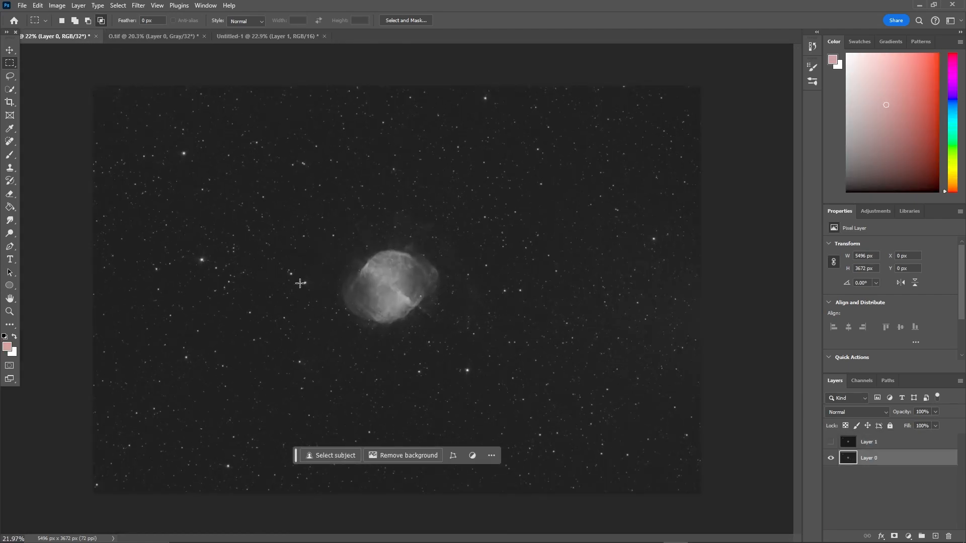
Step: Compare the original nebula image with the star-removed copy by switching between the two documents
click(267, 38)
click(49, 37)
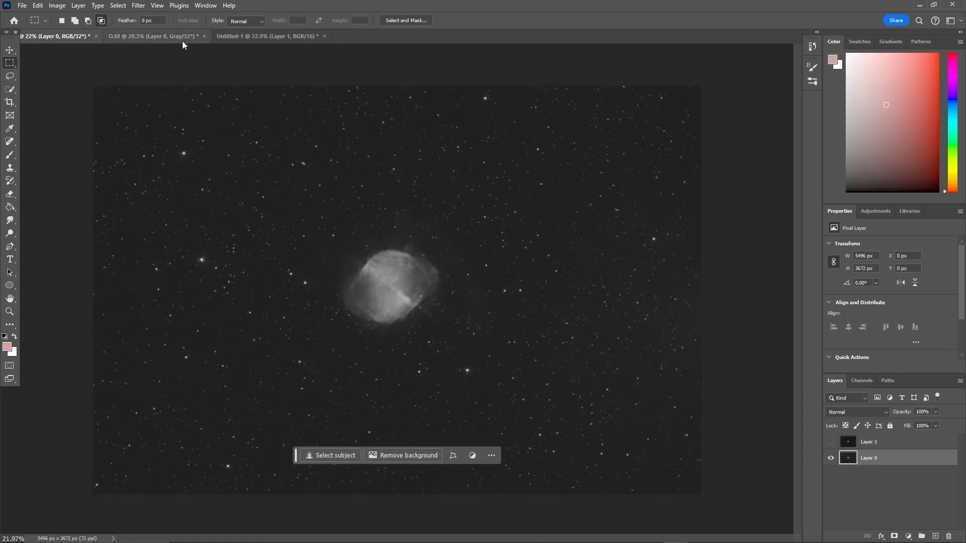
click(231, 38)
click(80, 38)
click(246, 35)
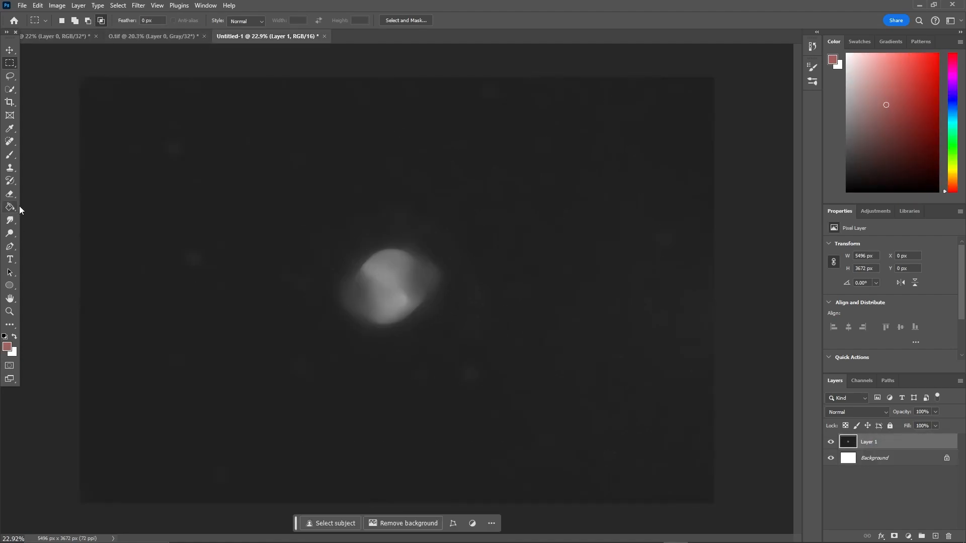
Step: Set up the Spot Healing Brush at a size of 1200 pixels for the star-removed layer
click(10, 141)
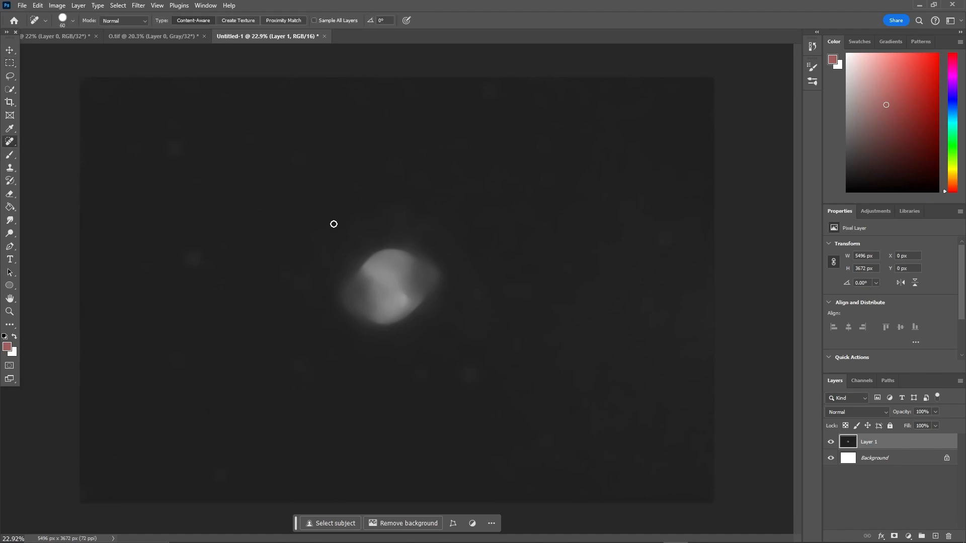
key(bracketright)
key(bracketright)
key(bracketright)
key(bracketright)
key(bracketright)
key(bracketright)
key(bracketright)
key(bracketright)
key(bracketright)
key(bracketright)
key(bracketright)
key(bracketright)
key(bracketright)
key(bracketright)
key(bracketright)
key(bracketright)
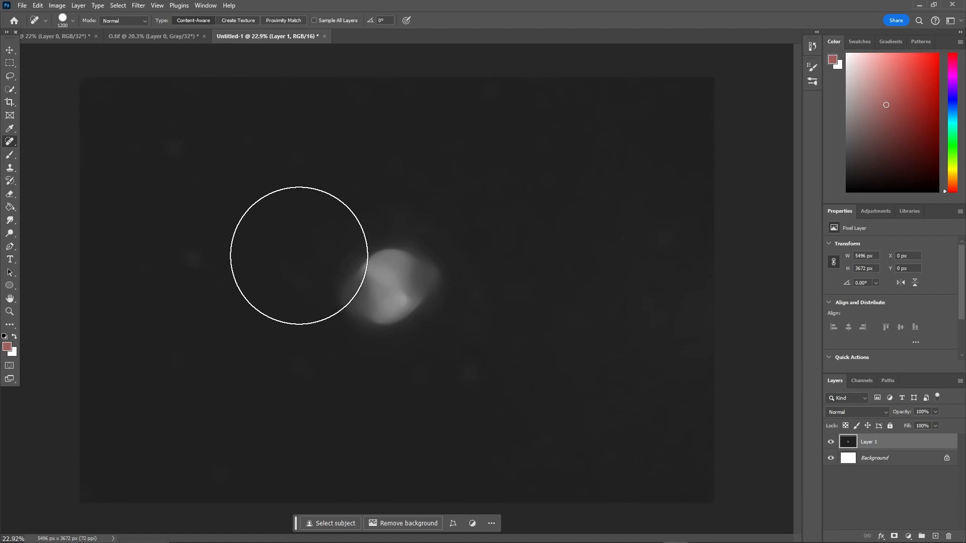
mouse_move(306, 262)
mouse_down()
mouse_move(333, 313)
mouse_move(381, 250)
mouse_move(428, 278)
mouse_move(439, 320)
mouse_up()
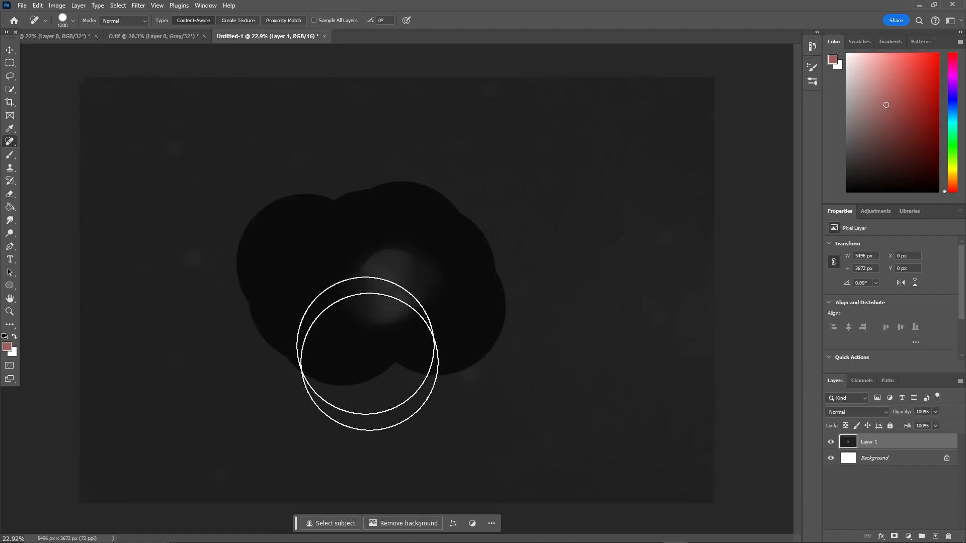
drag(310, 381, 313, 384)
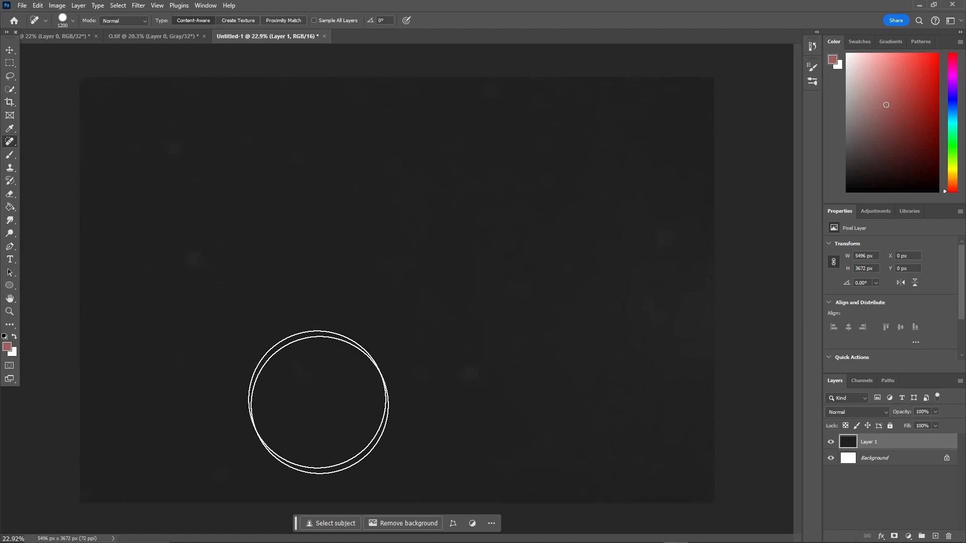
key(ctrl+z)
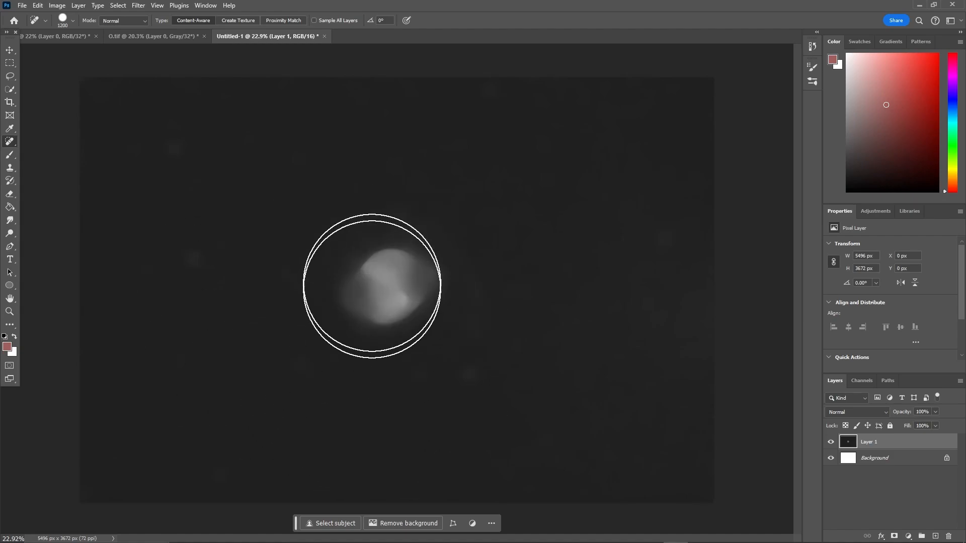
Step: Heal the nebula out of the star-removed layer with the 1200-pixel Spot Healing Brush, and the leftover star spots with a 400-pixel one
drag(390, 280, 421, 287)
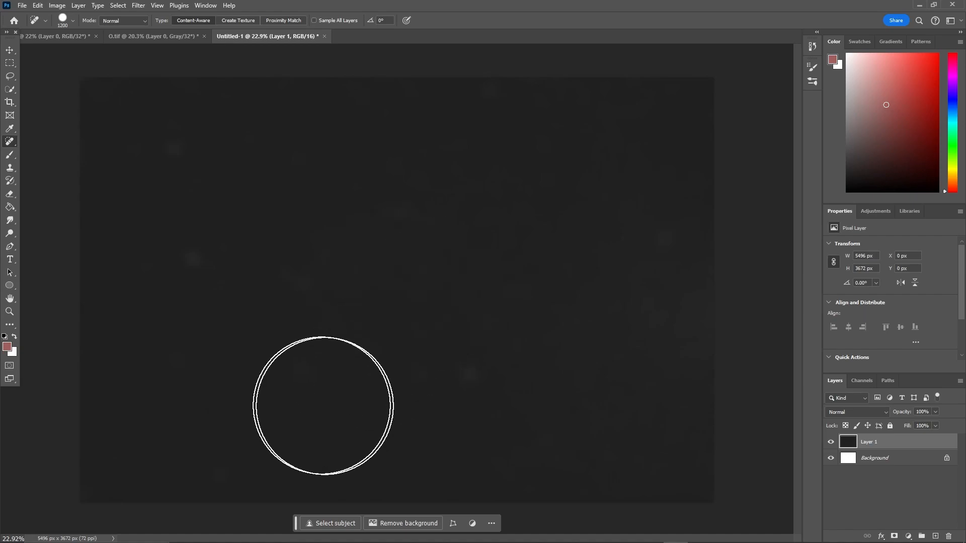
key(bracketleft)
key(bracketleft)
key(bracketleft)
key(bracketleft)
key(bracketleft)
key(bracketleft)
key(bracketleft)
key(bracketleft)
click(467, 374)
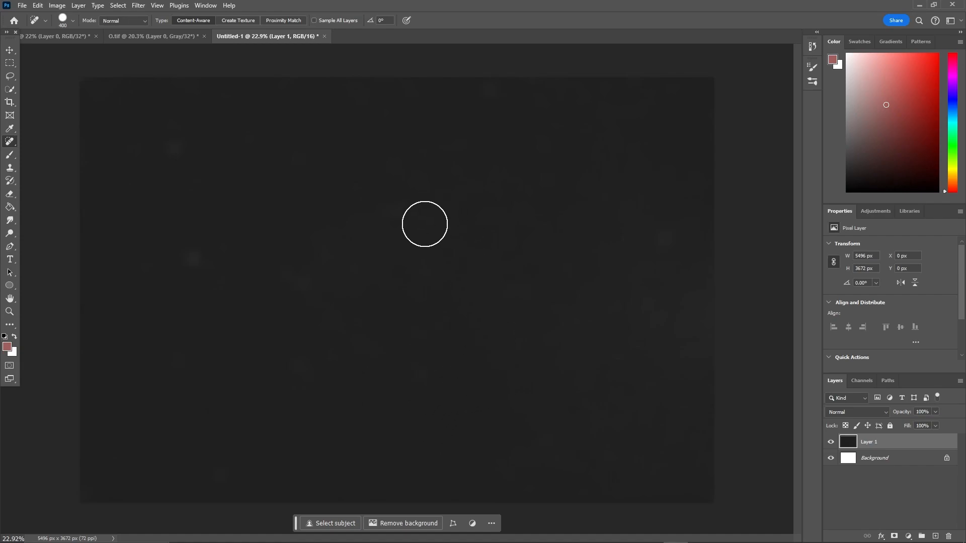
drag(424, 225, 362, 215)
click(190, 261)
click(173, 149)
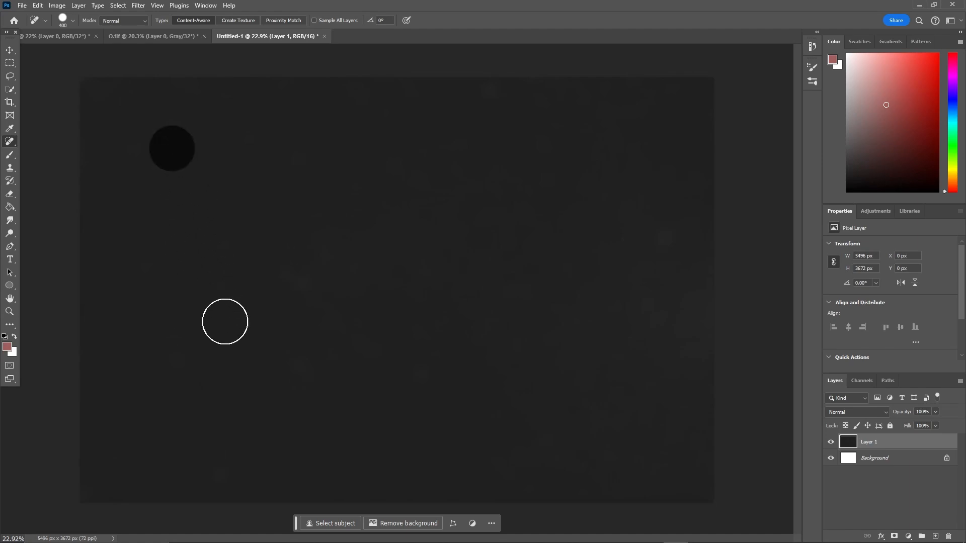
click(490, 96)
click(658, 240)
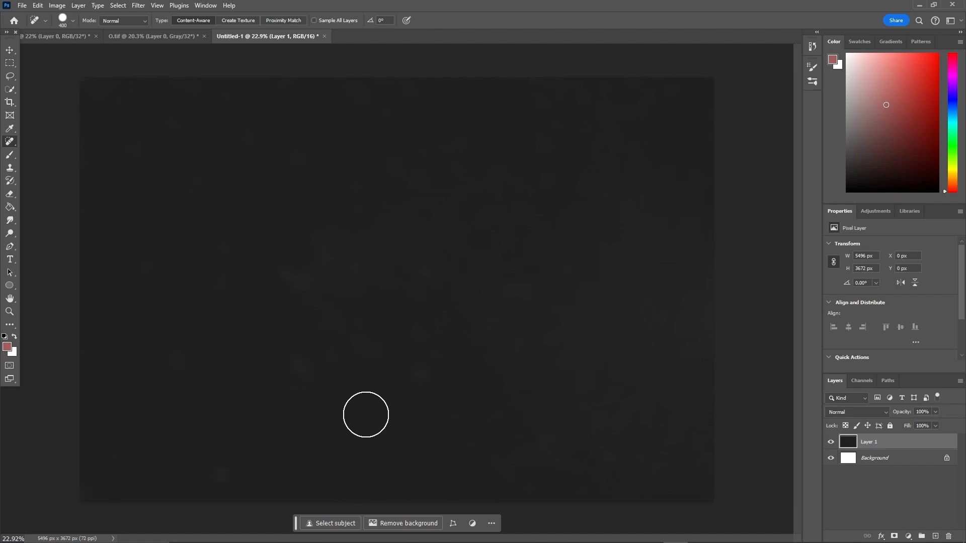
click(293, 280)
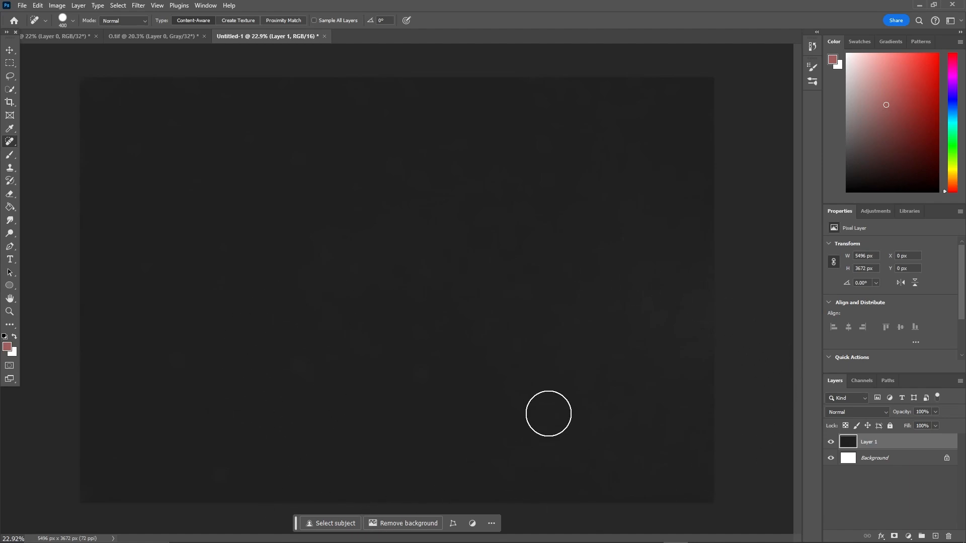
click(420, 375)
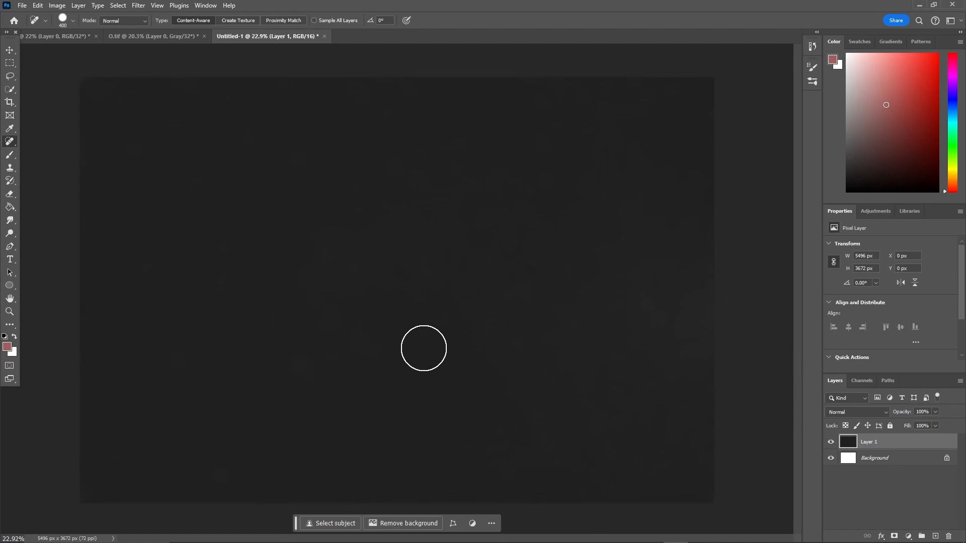
click(421, 333)
click(143, 278)
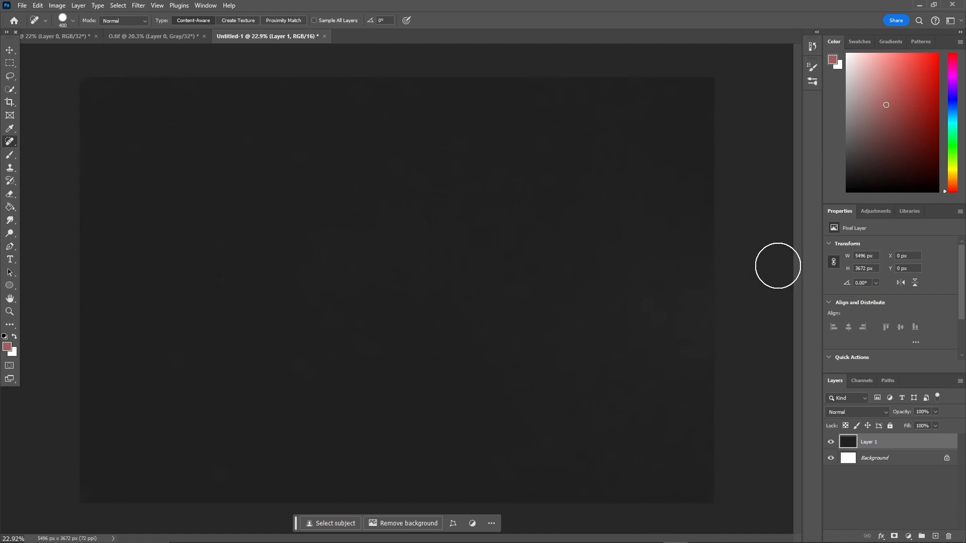
click(546, 147)
click(547, 178)
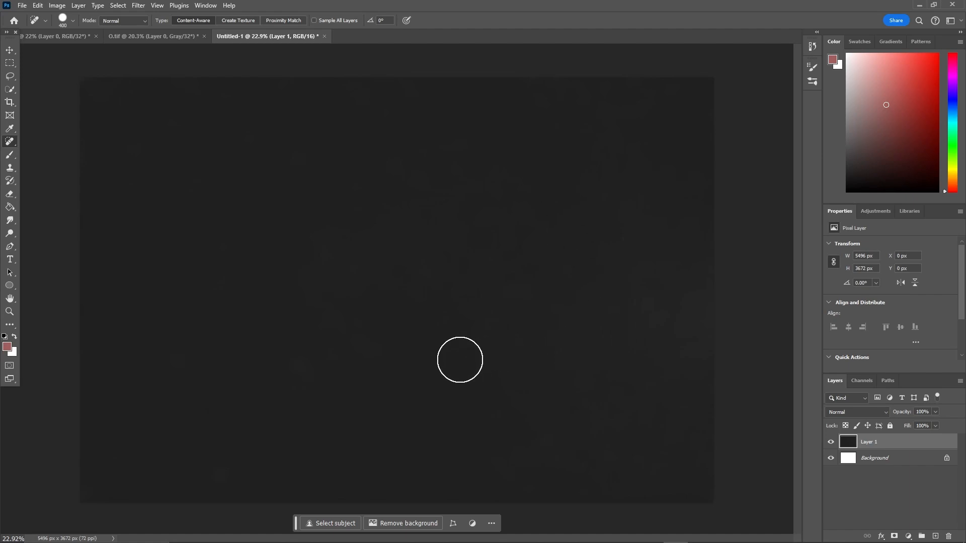
scroll(431, 387, down, 8)
scroll(438, 388, up, 9)
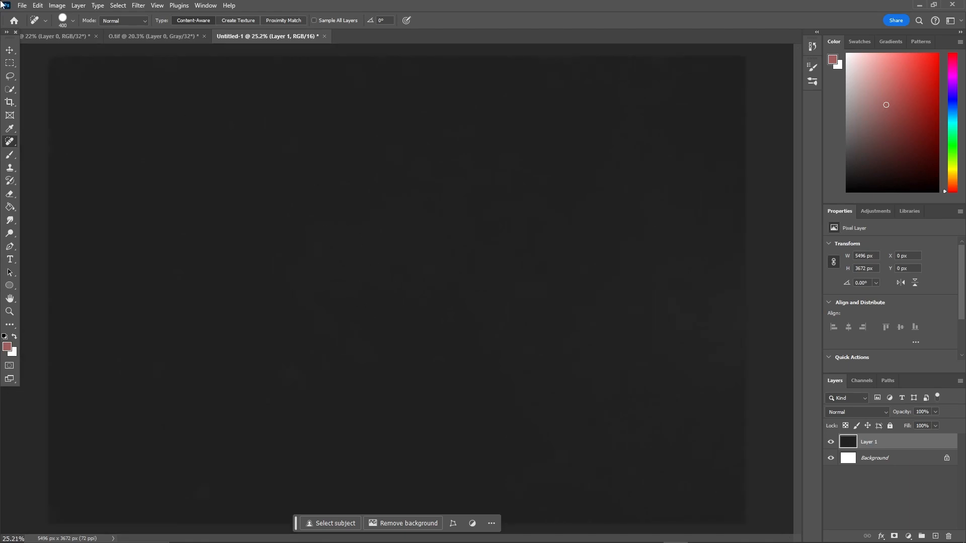
Step: Convert the original two-layer nebula document H.tif to 16 bits per channel without merging its layers
key(v)
click(65, 35)
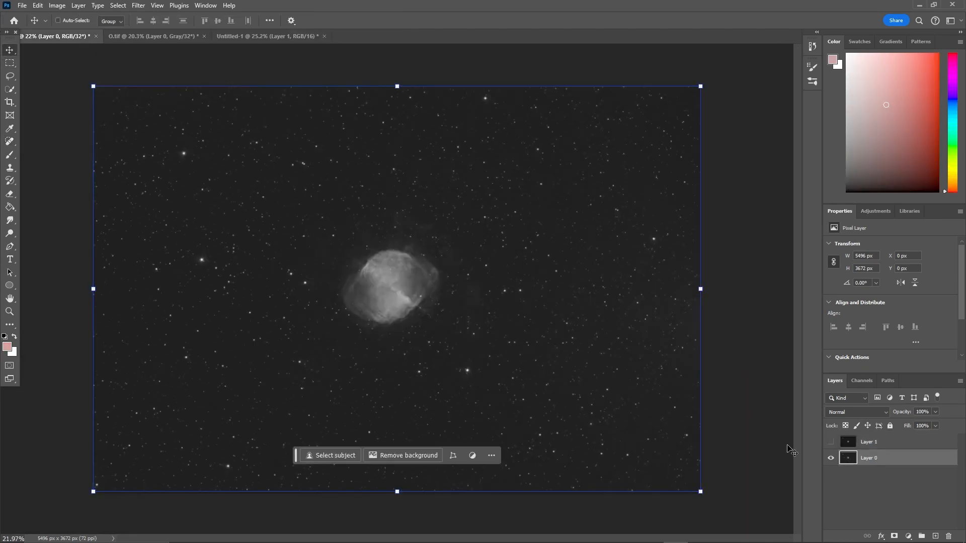
click(57, 6)
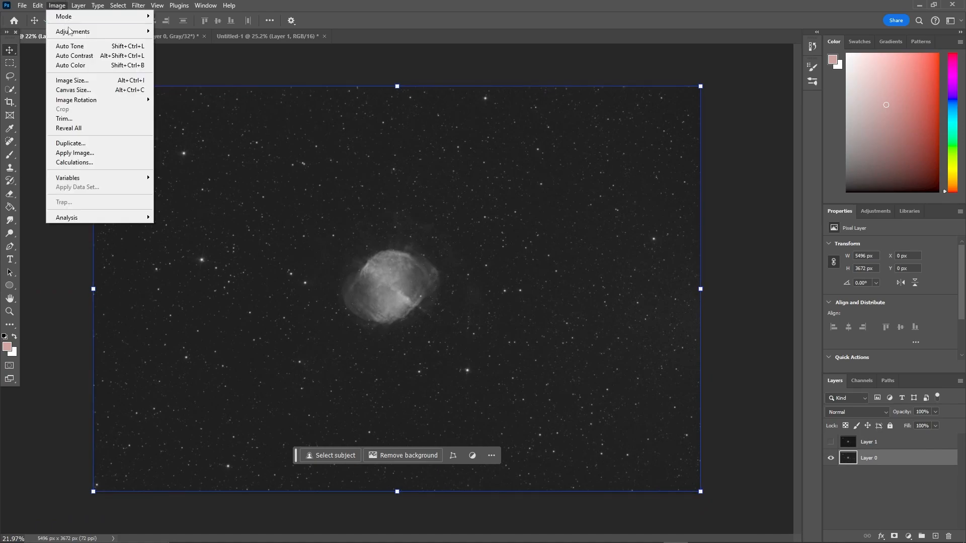
mouse_move(75, 16)
click(182, 108)
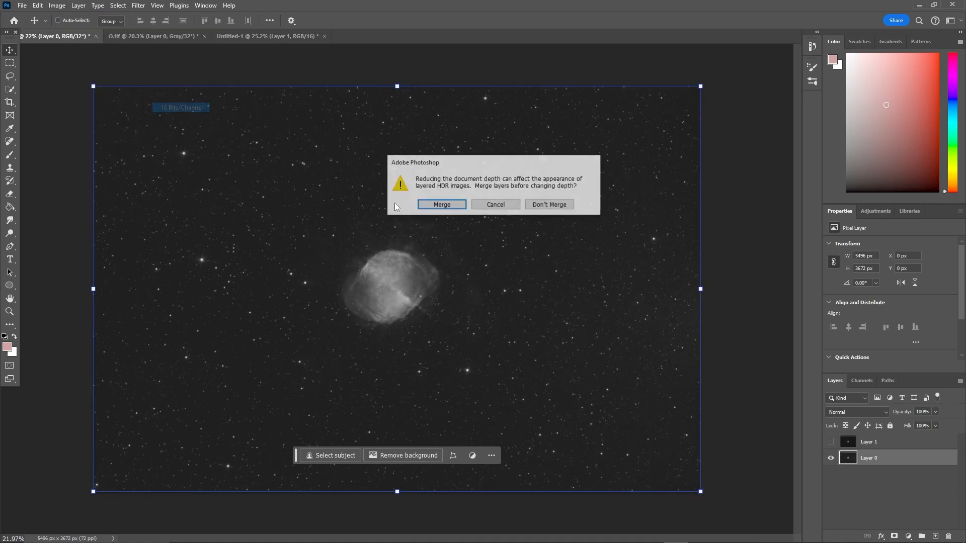
click(548, 206)
Step: Set up Apply Image on Layer 0 with Untitled-1 as source and Subtract blending, and compare the preview with the original
click(57, 6)
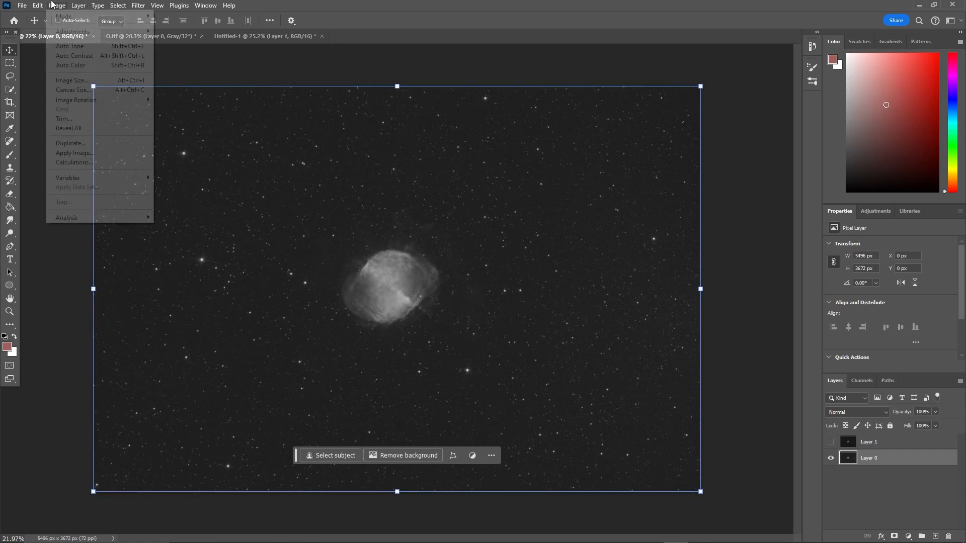
click(76, 153)
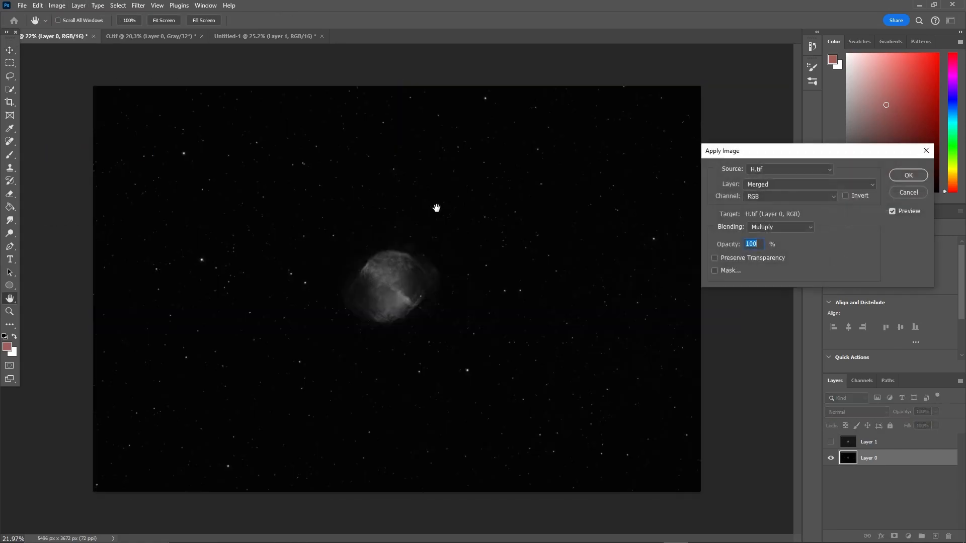
click(785, 169)
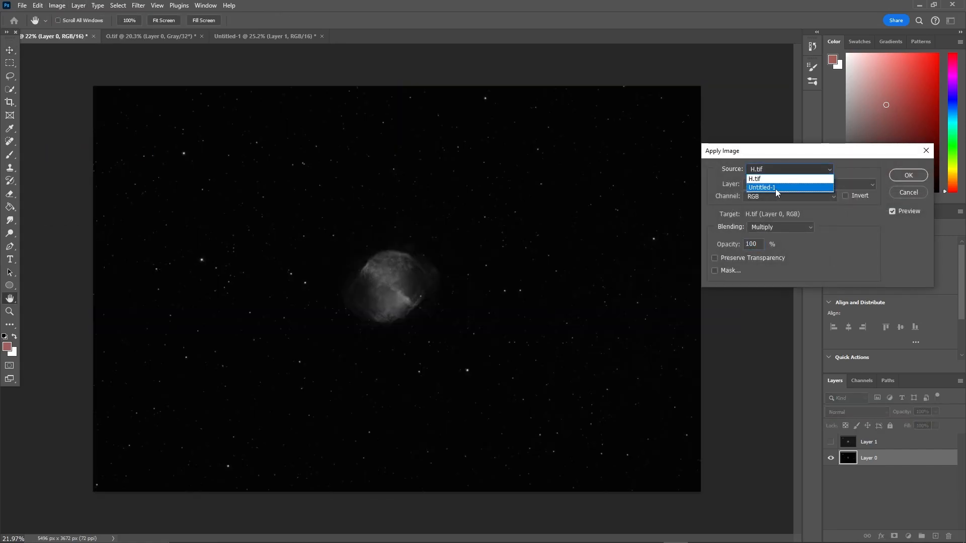
click(776, 188)
click(772, 229)
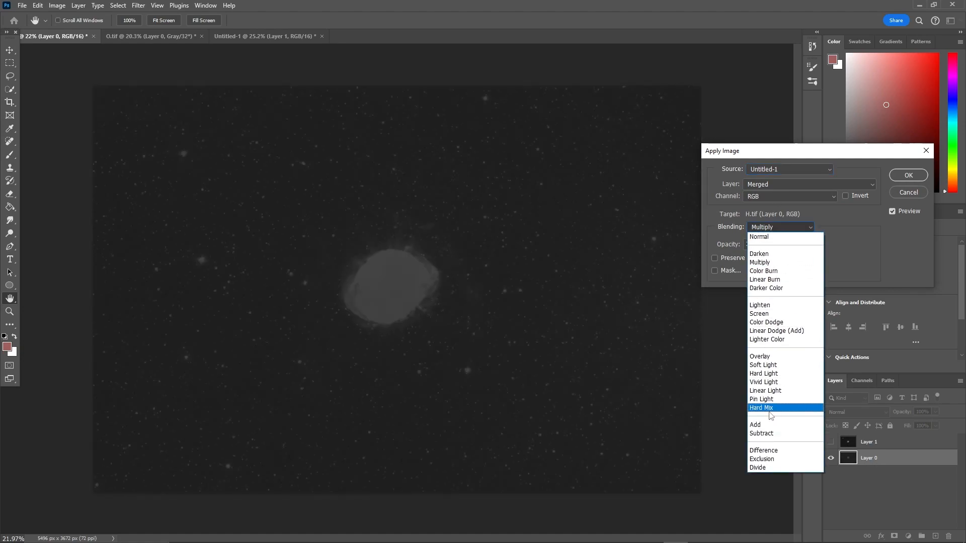
click(768, 433)
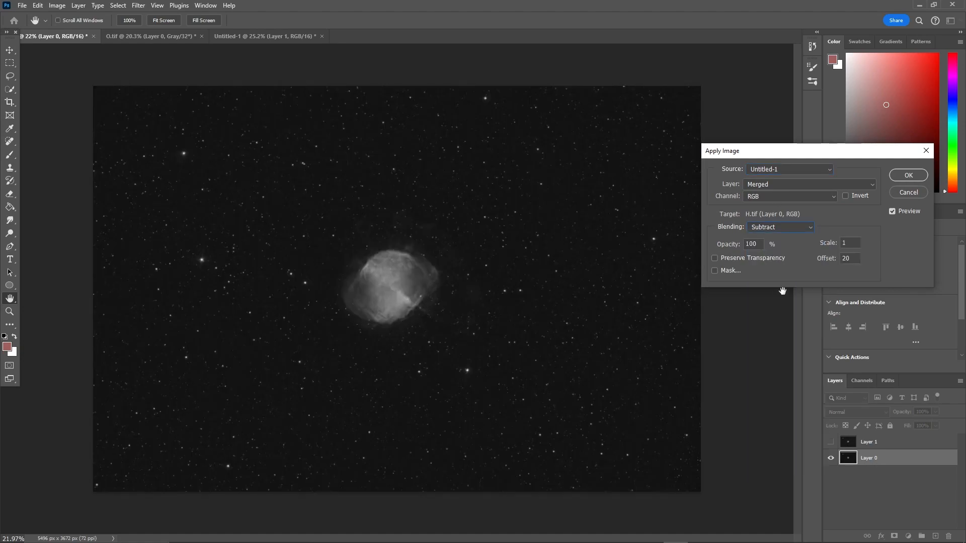
click(892, 211)
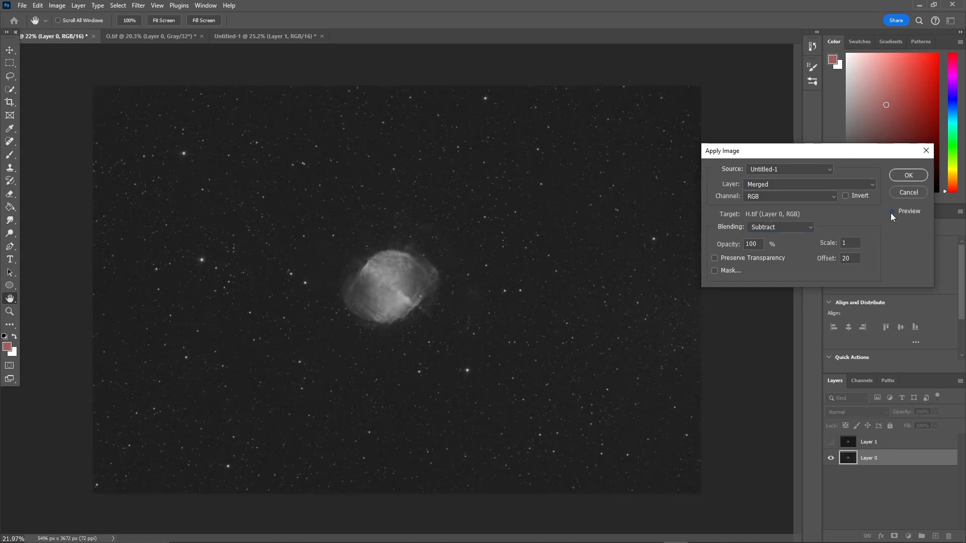
click(892, 212)
click(892, 211)
click(892, 212)
click(892, 212)
click(892, 212)
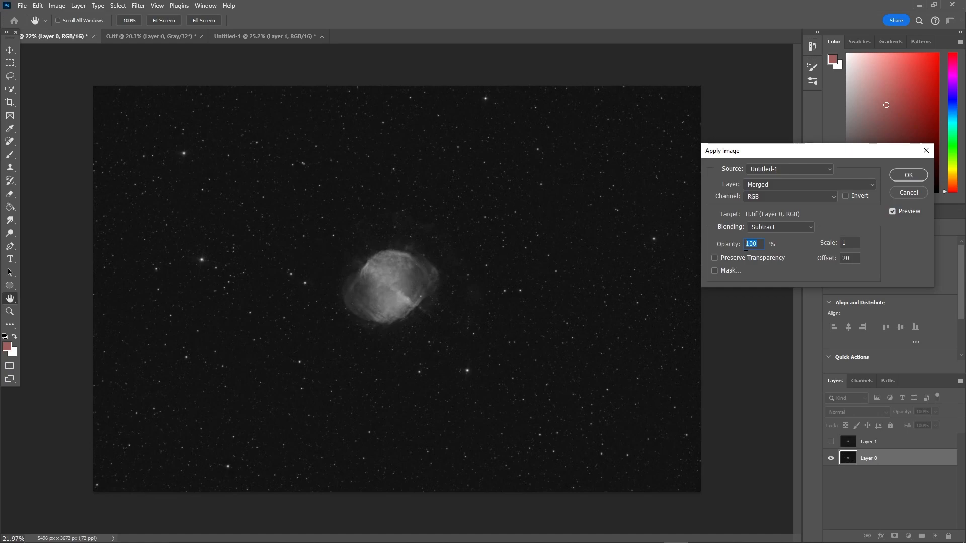
Step: Set the subtraction's opacity to 80%, compare it with the original, and apply it to Layer 0
text(80)
click(893, 211)
click(893, 211)
click(893, 212)
click(894, 211)
click(893, 211)
click(893, 211)
click(894, 210)
click(894, 209)
click(894, 209)
click(894, 209)
click(894, 209)
click(894, 209)
click(895, 210)
click(894, 209)
click(922, 175)
key(v)
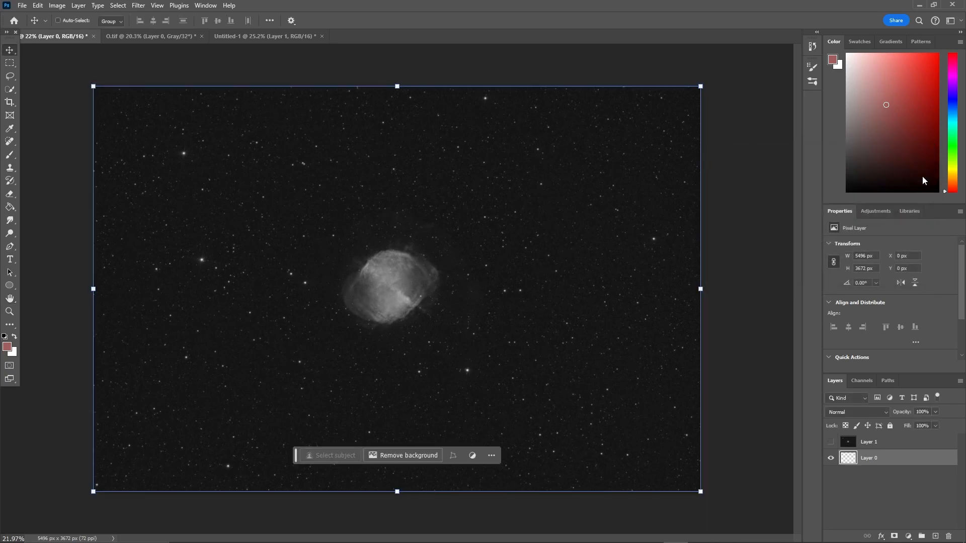
Step: Examine Layer 0's corrected background under a temporary steep Curves stretch with input 42 and output 209, and discard the stretch
key(ctrl+m)
drag(542, 326, 464, 323)
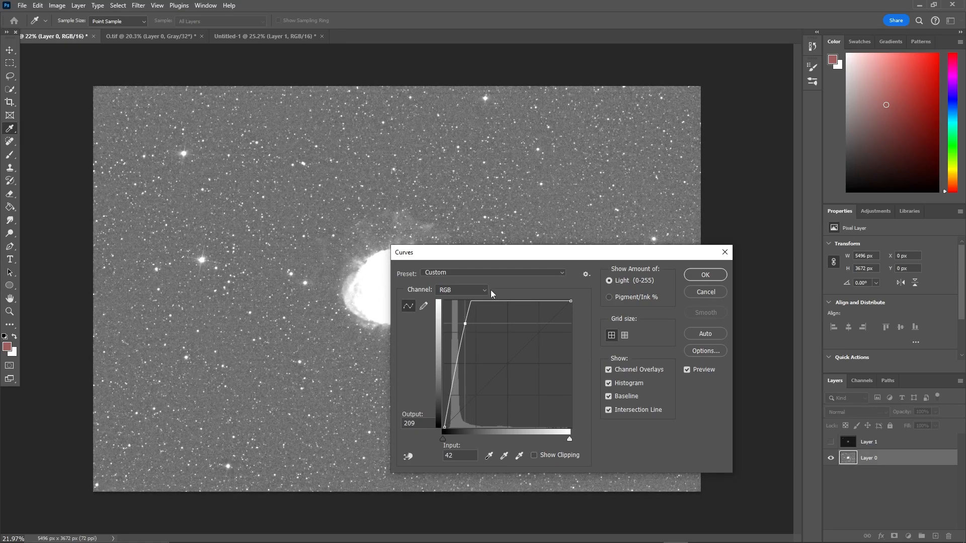
drag(522, 258, 620, 374)
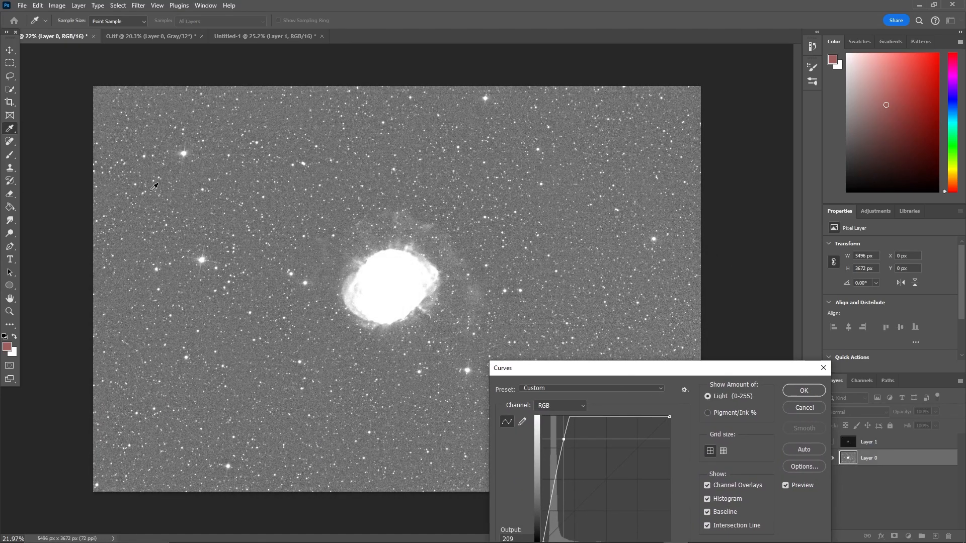
click(820, 406)
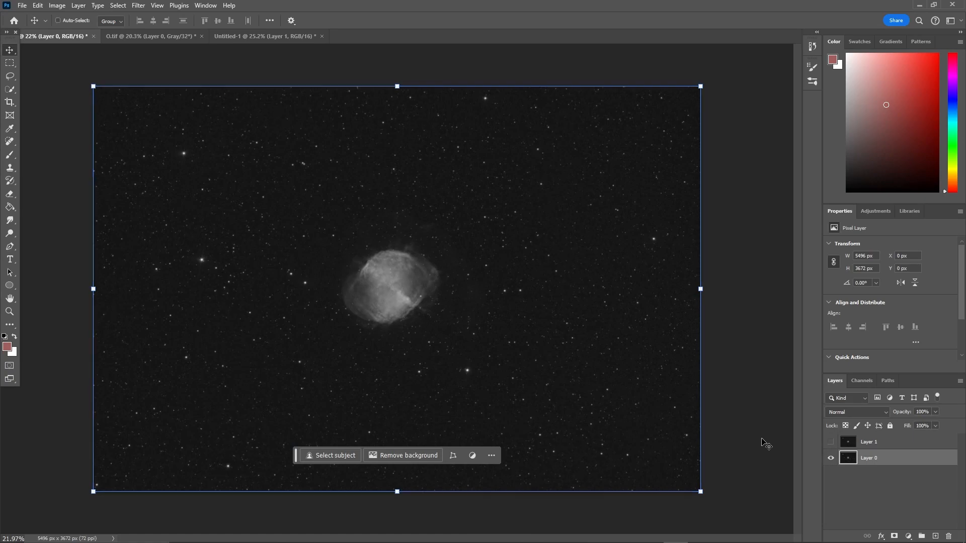
Step: Show Layer 1 and copy its whole image, leaving nothing selected
click(877, 446)
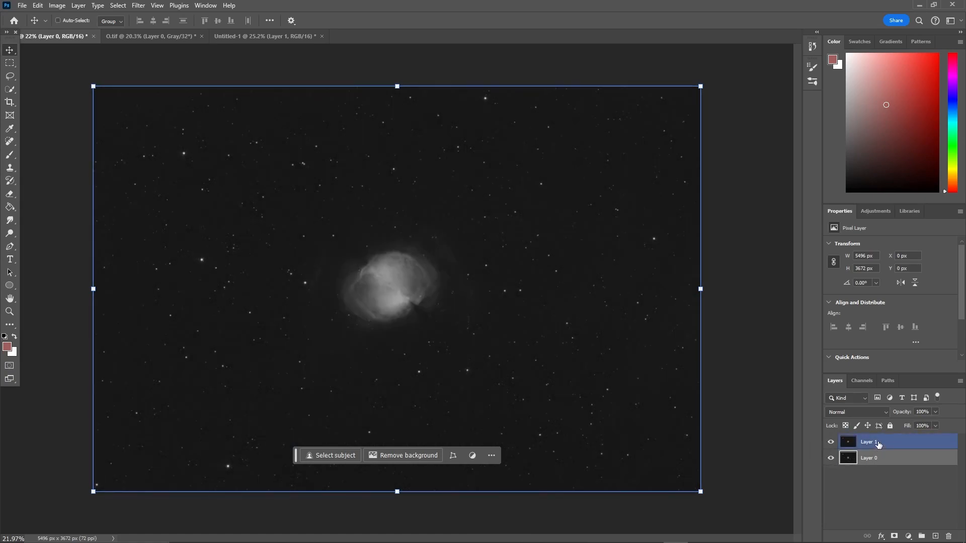
scroll(318, 294, down, 2)
key(m)
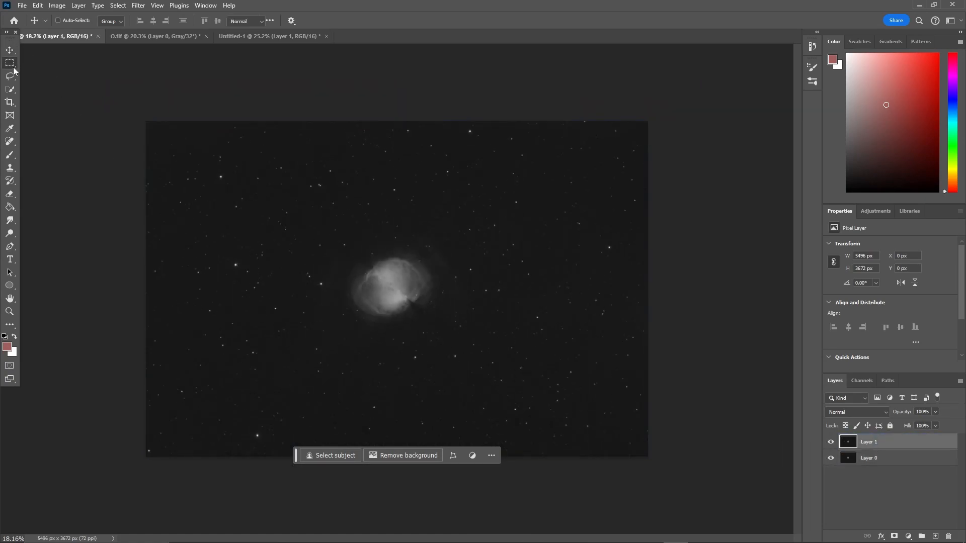
drag(146, 121, 756, 526)
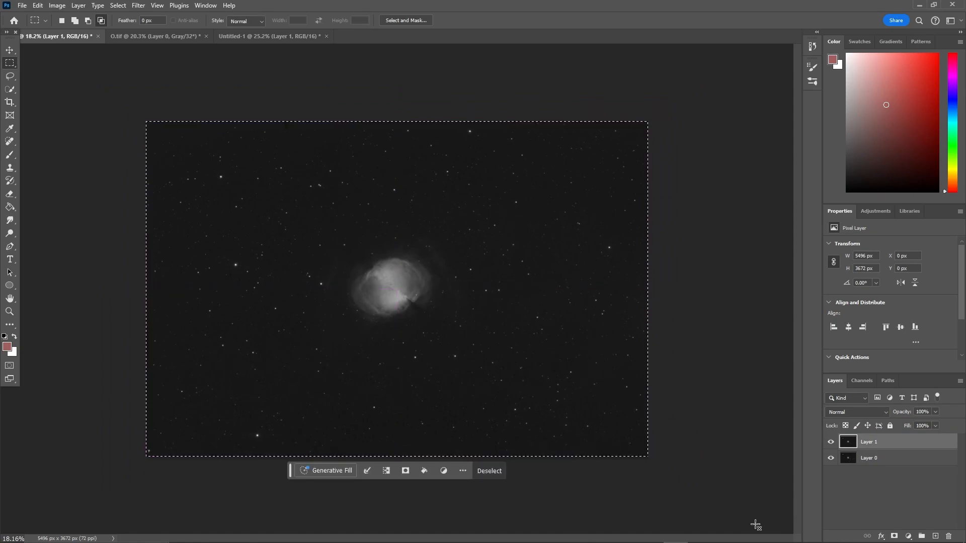
key(ctrl+d)
Step: Create a new 5496 x 3672 px, 16-bit RGB document from the clipboard size and paste the copied Layer 1 image into it
click(23, 5)
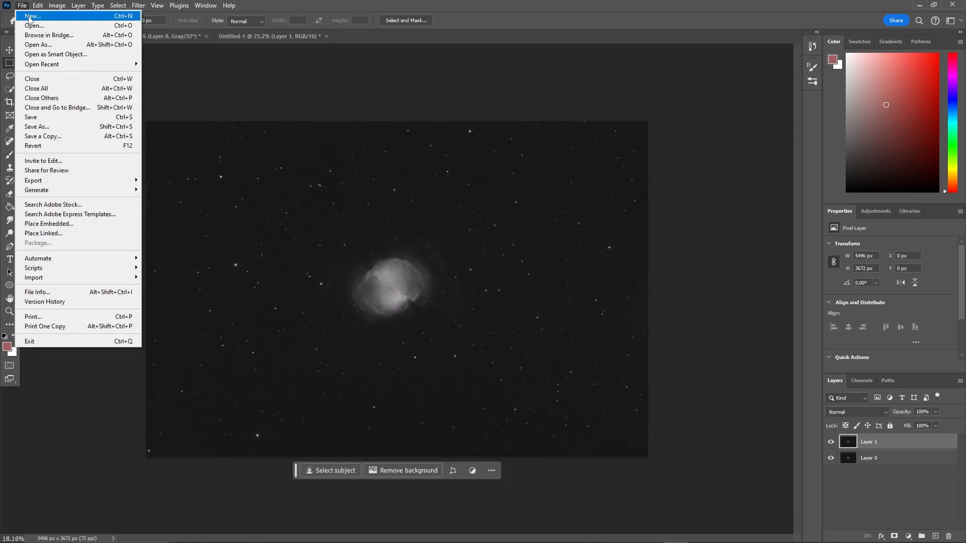
click(29, 16)
click(358, 281)
click(254, 274)
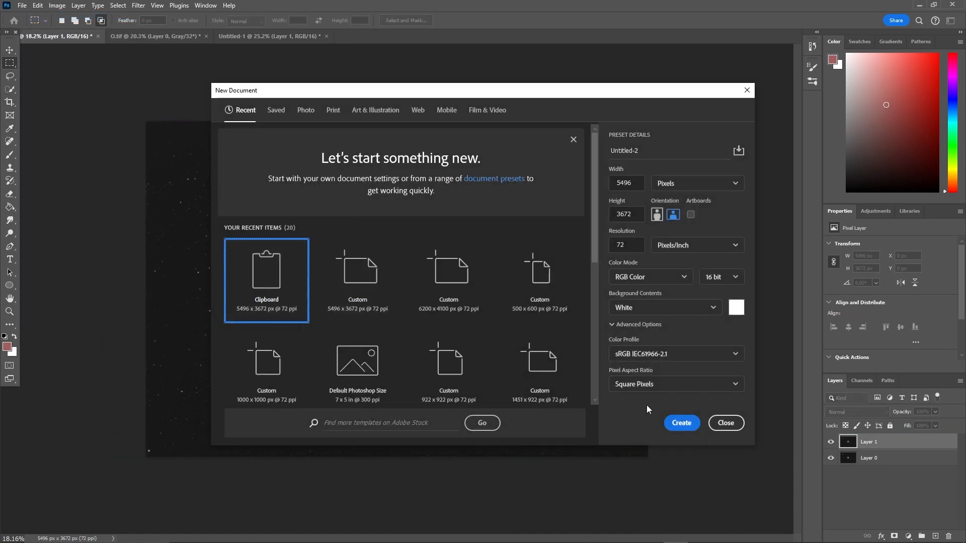
click(681, 422)
key(ctrl+v)
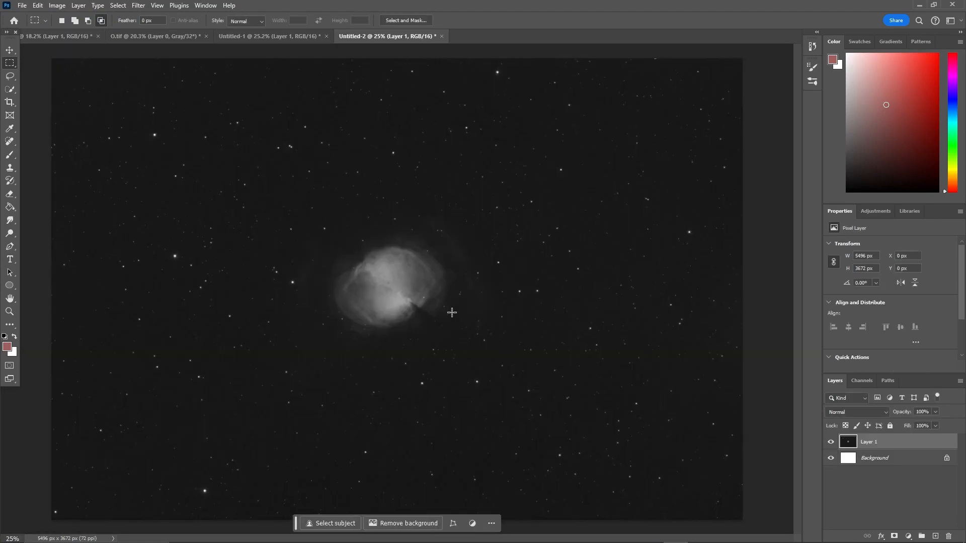
Step: Apply Dust & Scratches to the pasted layer with a radius of 64 pixels and a threshold of 0
click(135, 5)
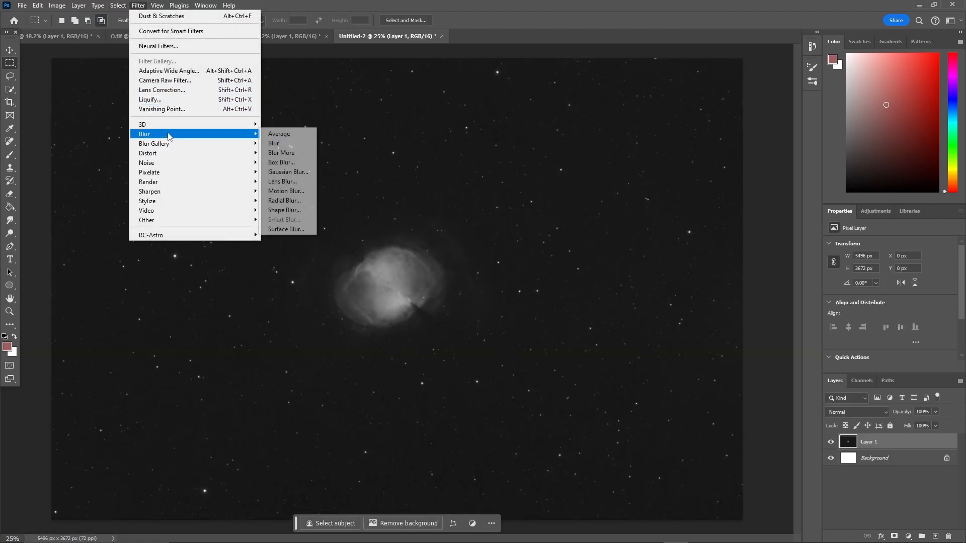
mouse_move(176, 164)
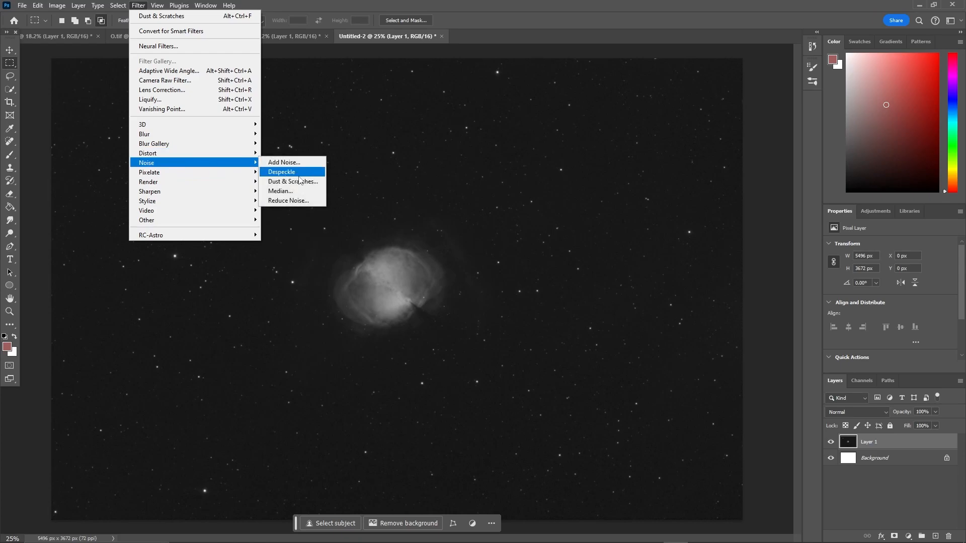
click(303, 183)
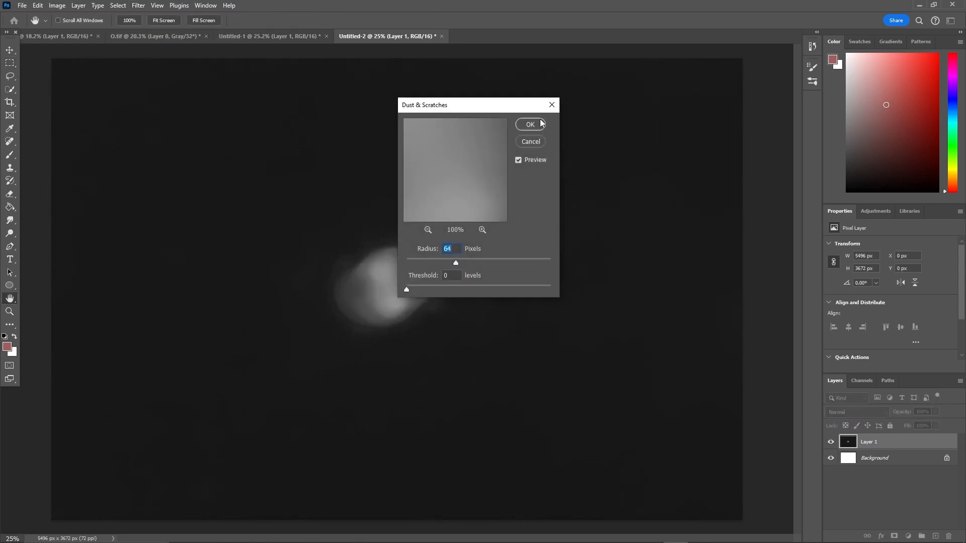
click(540, 123)
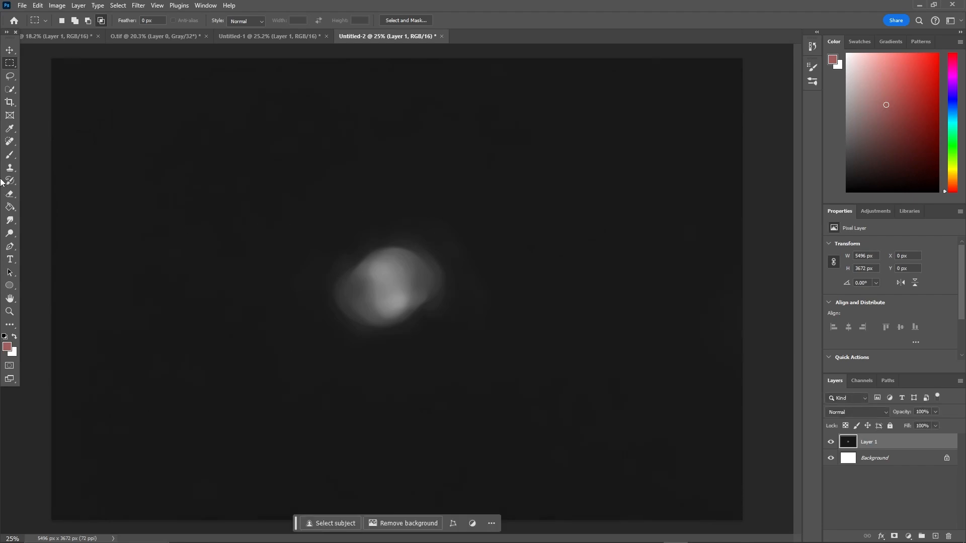
Step: Remove the nebula and the uneven patches beside it with the content-aware Spot Healing Brush, leaving a synthetic background
click(9, 141)
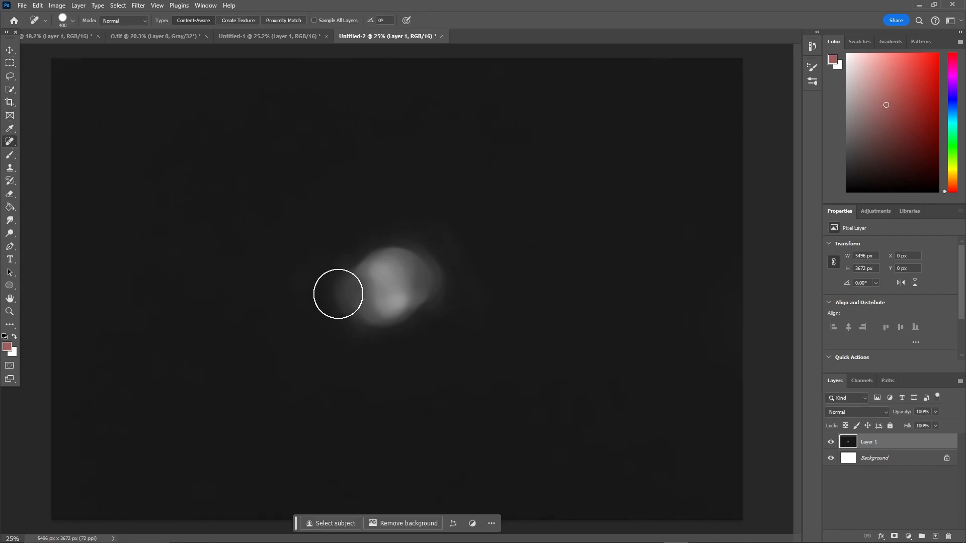
mouse_move(342, 294)
mouse_down()
mouse_move(386, 263)
mouse_move(389, 253)
mouse_move(364, 228)
mouse_move(411, 218)
mouse_move(442, 237)
mouse_move(461, 259)
mouse_move(466, 323)
mouse_move(435, 312)
mouse_move(425, 261)
mouse_move(389, 322)
mouse_move(405, 294)
mouse_move(334, 302)
mouse_move(350, 315)
mouse_move(337, 271)
mouse_move(322, 333)
mouse_move(360, 324)
mouse_move(311, 313)
mouse_move(351, 308)
mouse_move(399, 339)
mouse_up()
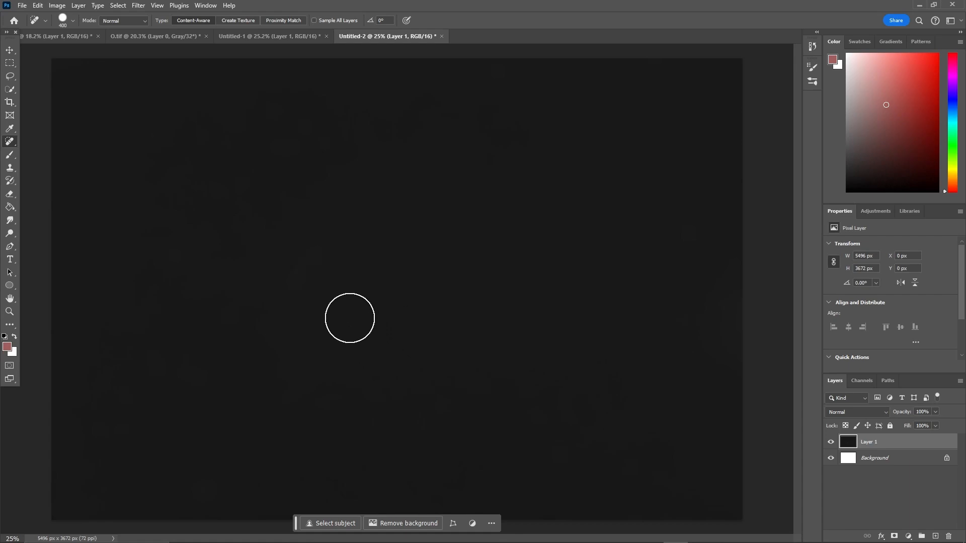
drag(284, 289, 315, 250)
drag(183, 299, 183, 282)
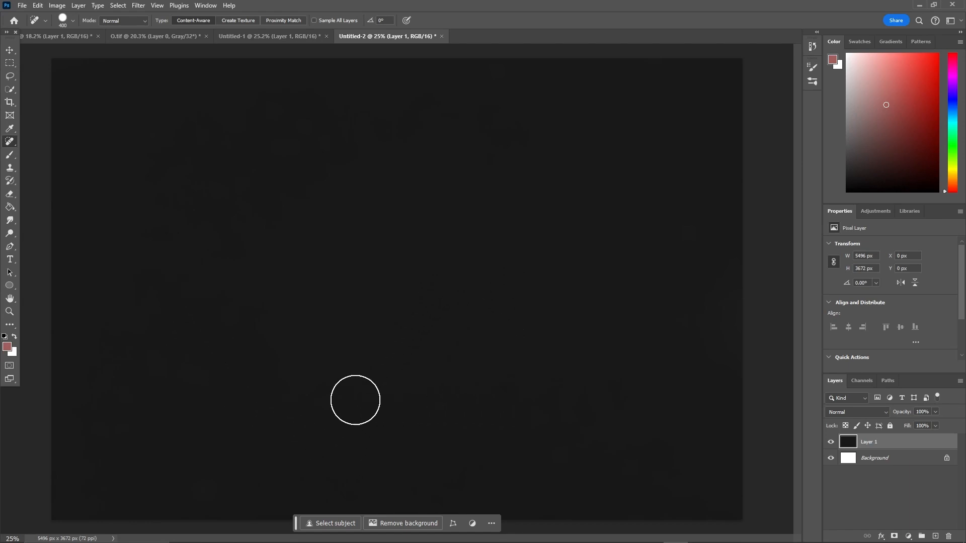
scroll(343, 404, down, 5)
scroll(343, 403, up, 4)
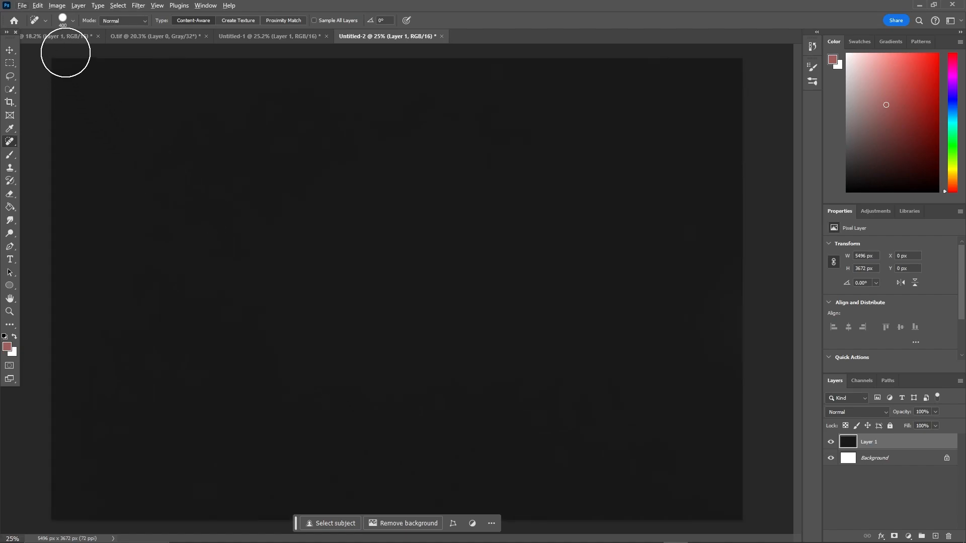
Step: Return to the H image and apply Untitled-2 to Layer 1 with Subtract blending, 80% opacity and an offset of 20
click(50, 34)
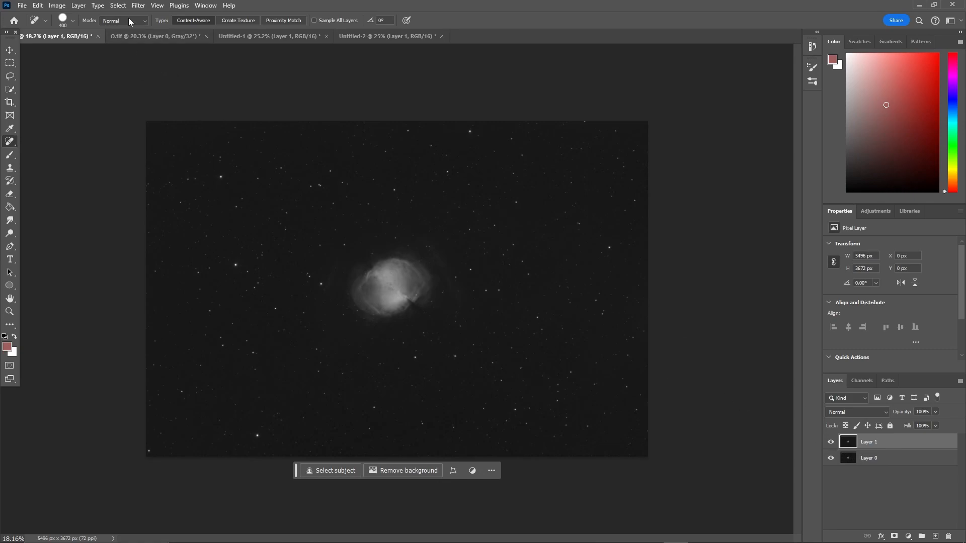
click(56, 5)
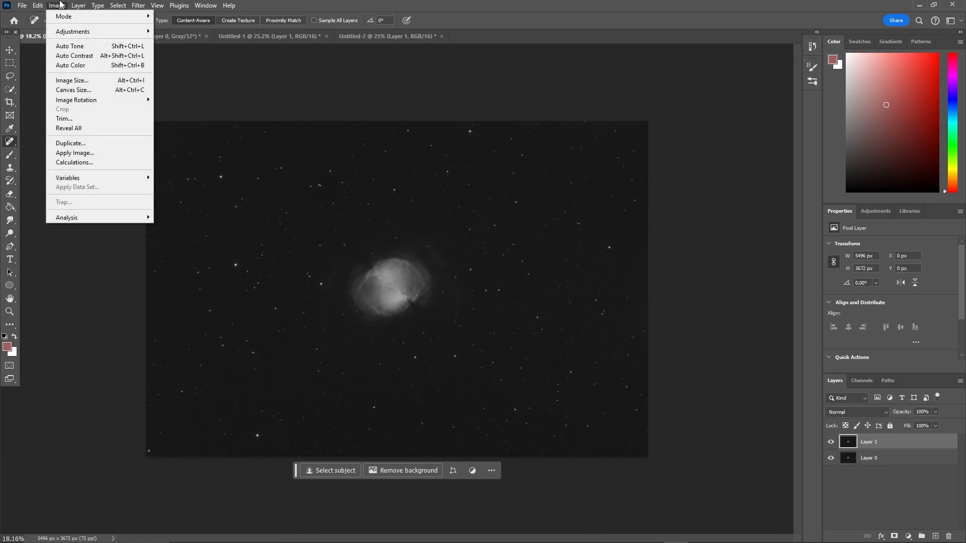
click(70, 147)
click(798, 169)
click(779, 195)
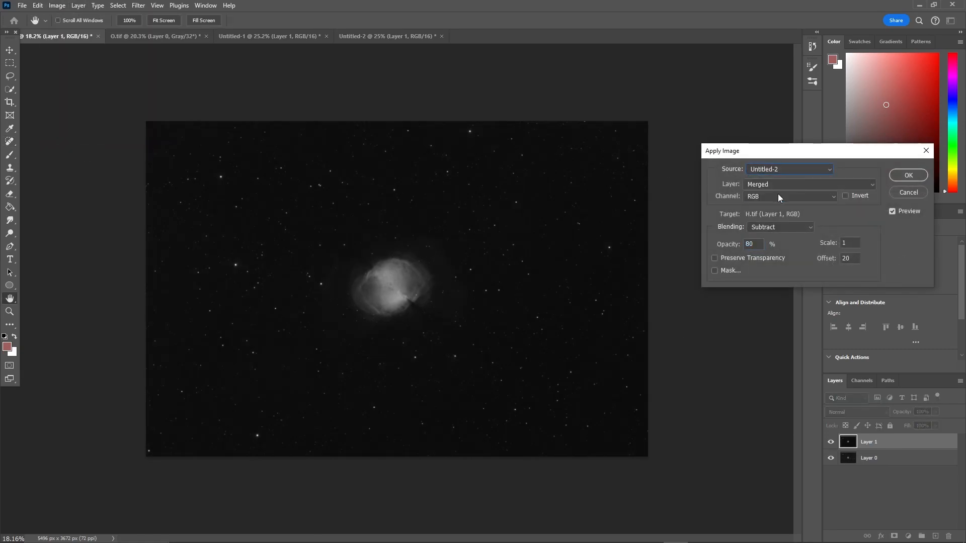
click(908, 175)
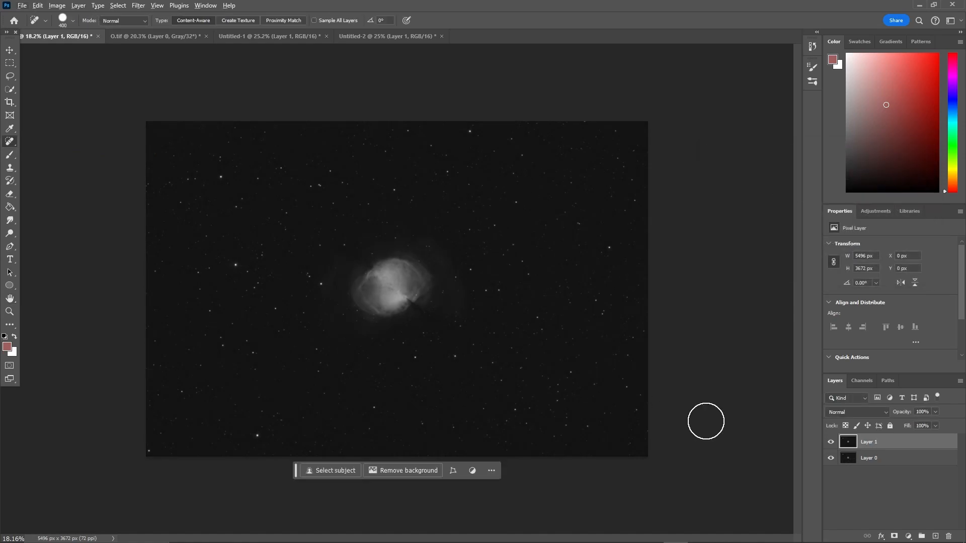
Step: Compare the corrected Layer 1 with Layer 0 by repeatedly toggling Layer 1's visibility, and inspect the nebula up close
click(829, 442)
click(829, 442)
click(829, 442)
click(829, 442)
click(828, 442)
click(829, 442)
click(829, 442)
click(829, 442)
click(829, 442)
click(829, 442)
click(829, 443)
click(829, 442)
click(829, 442)
click(829, 442)
click(829, 442)
click(829, 442)
scroll(539, 408, up, 3)
scroll(433, 302, down, 1)
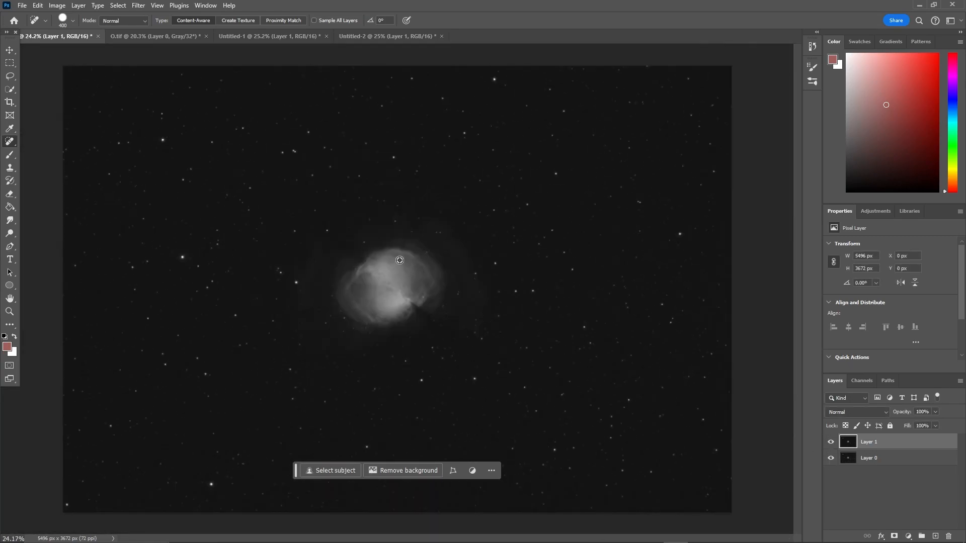
Step: Copy the whole background-corrected image of Layer 1, leaving nothing selected
click(9, 63)
key(ctrl+0)
drag(97, 78, 769, 523)
click(776, 483)
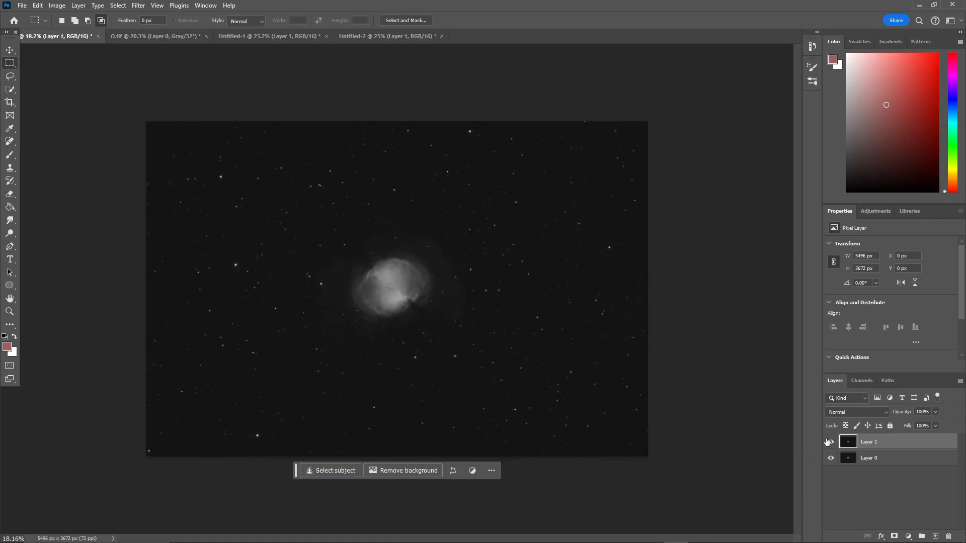
Step: Hide Layer 1, rename Layer 0 as H and rename Layer 1 as O
click(830, 442)
click(860, 465)
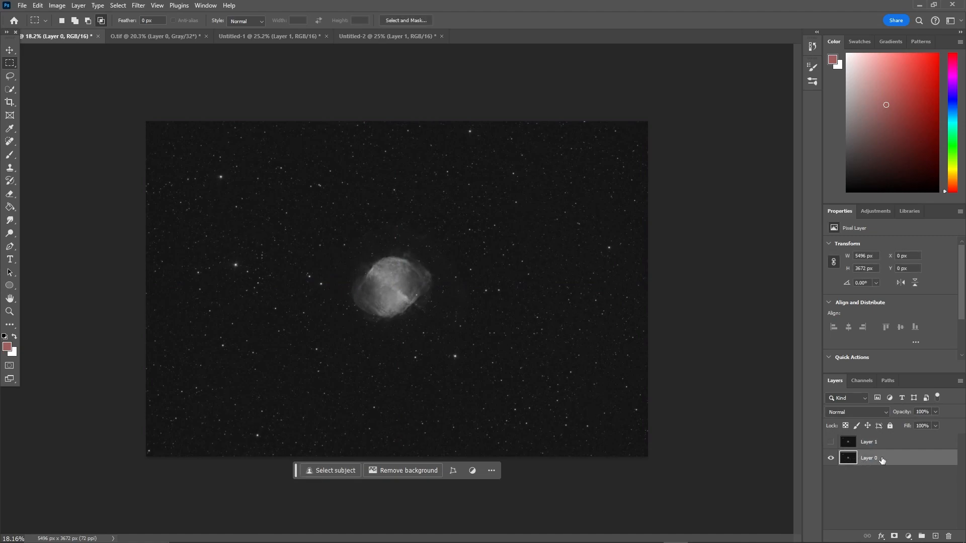
double_click(884, 458)
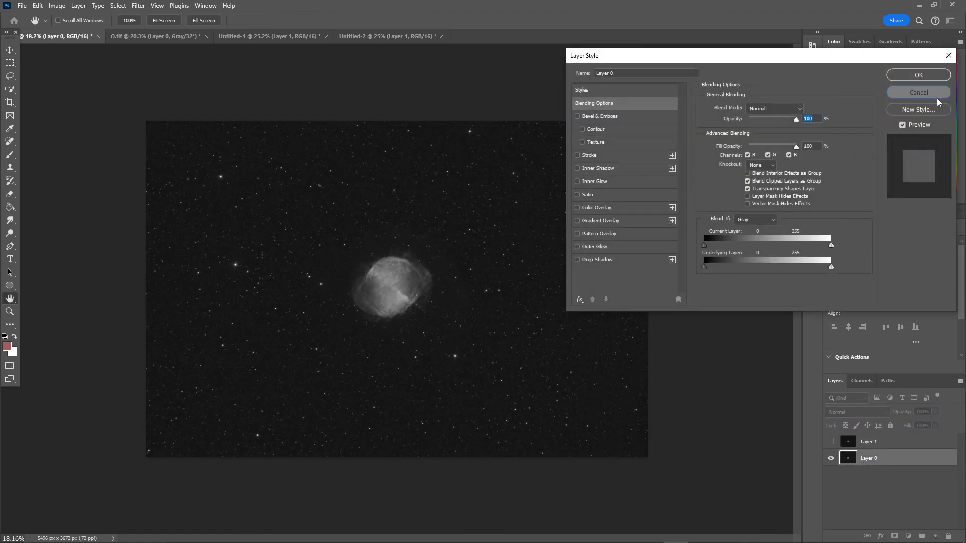
key(Escape)
click(874, 443)
click(873, 462)
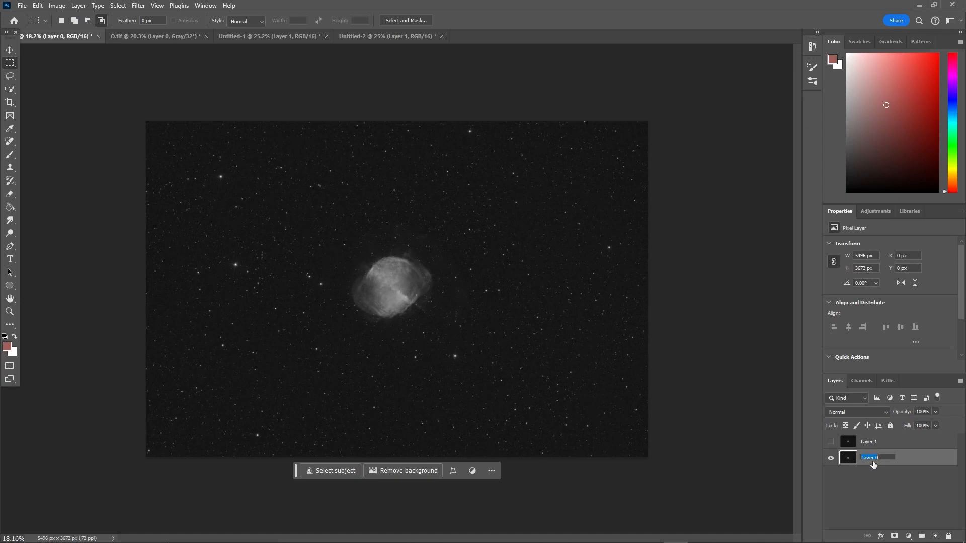
key(Return)
double_click(869, 442)
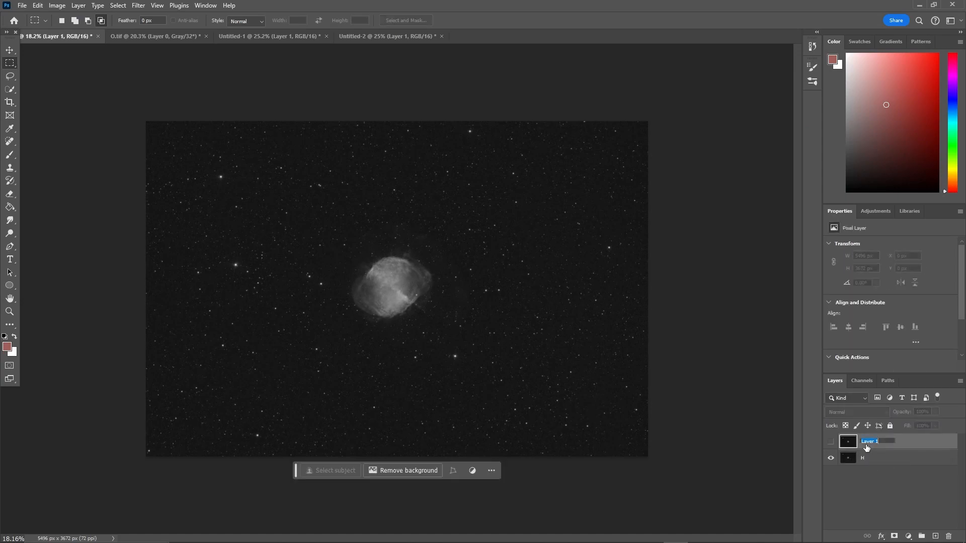
click(883, 493)
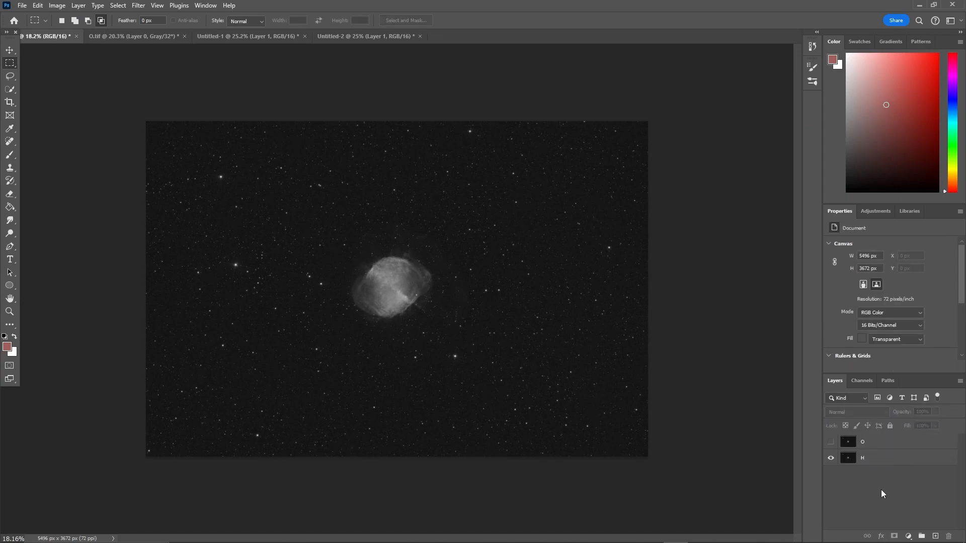
Step: Paste the copied O image into the Green and Blue channels of layer H, and show the RGB composite
click(864, 458)
click(867, 382)
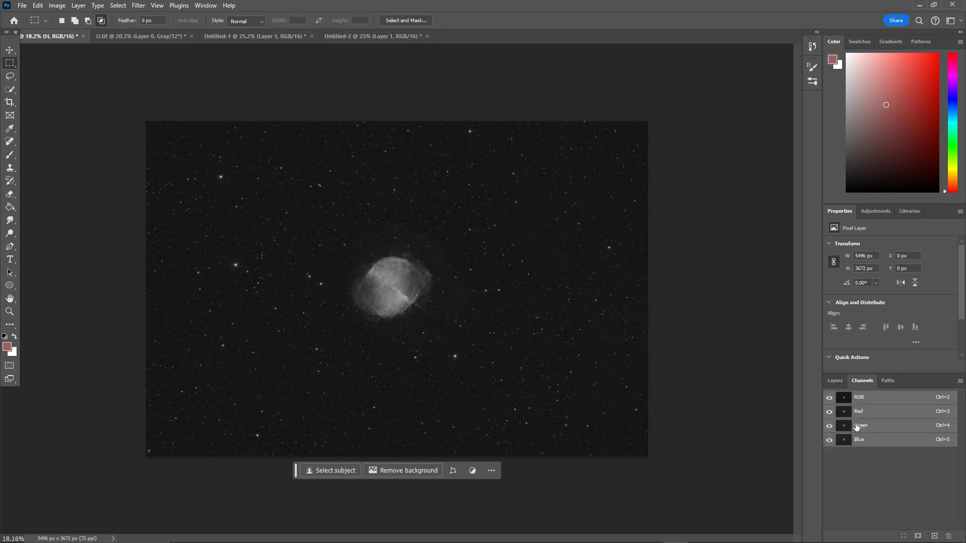
click(863, 426)
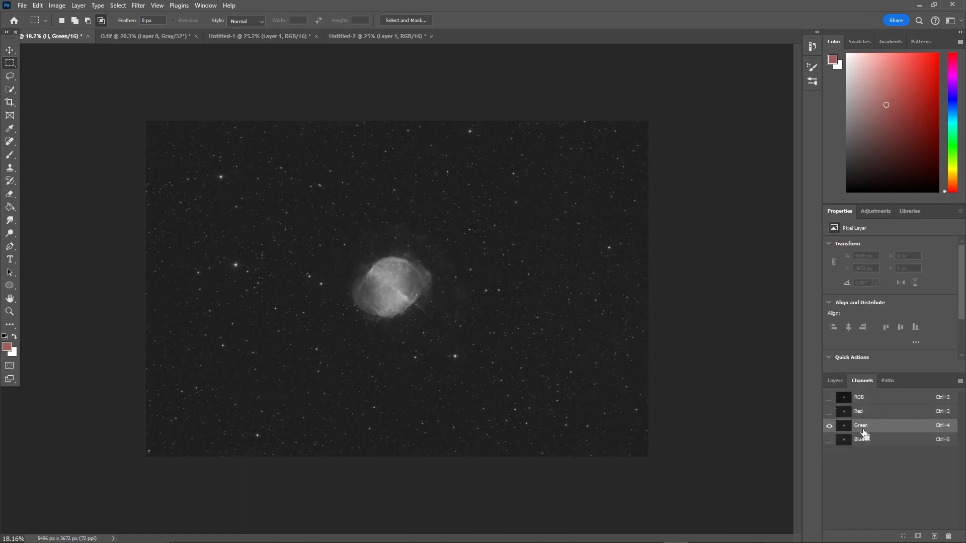
key(ctrl+a)
click(869, 445)
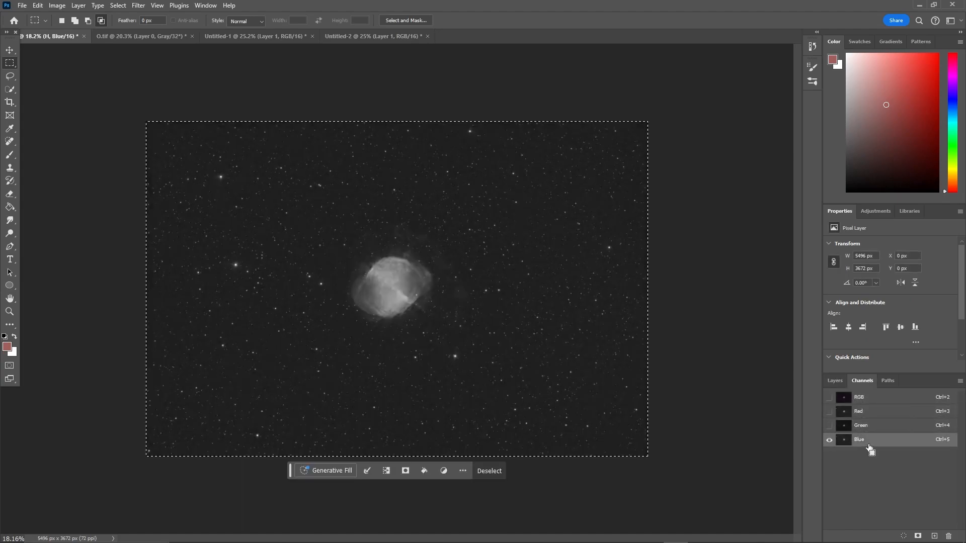
key(ctrl+v)
key(ctrl+d)
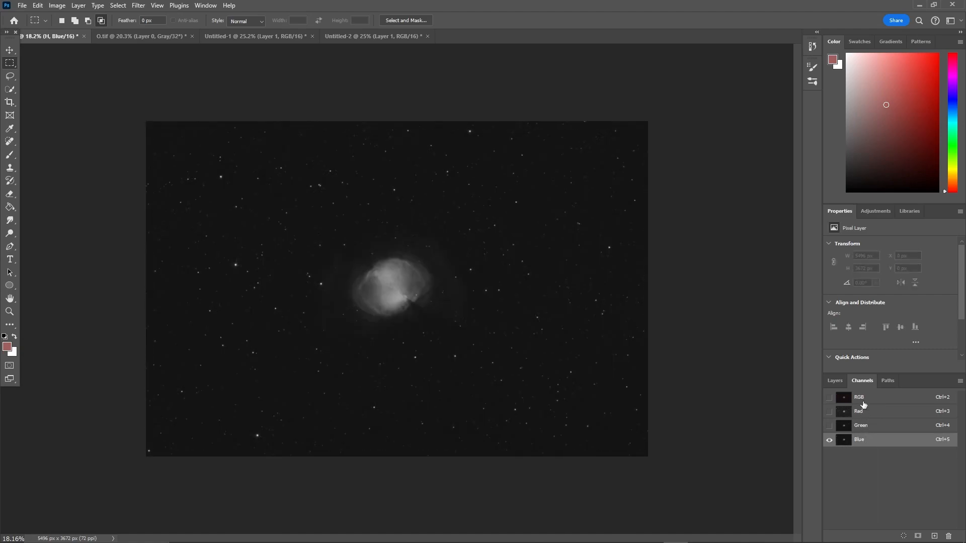
click(861, 398)
scroll(476, 298, up, 5)
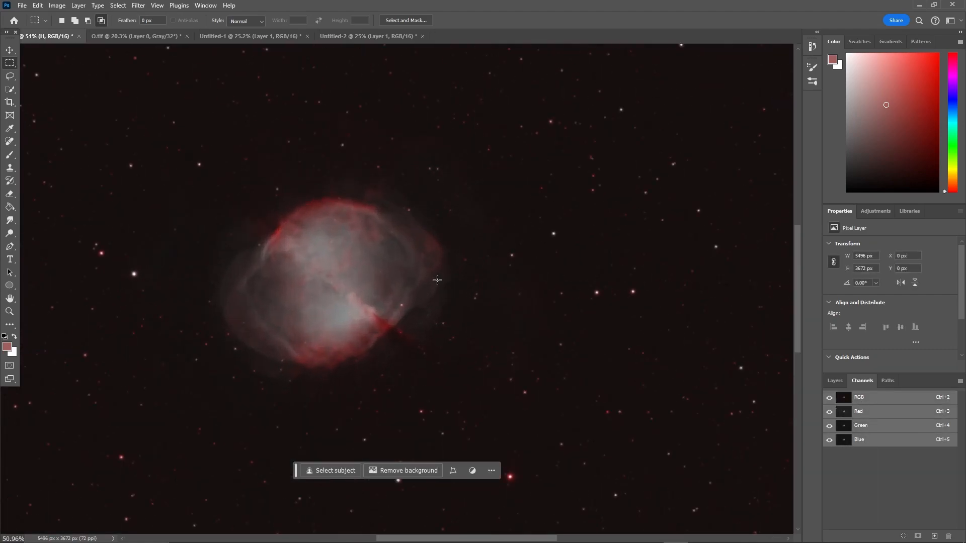
Step: Darken only the Red channel with a Curves point at input 64, output 43, keeping the full colour image visible
click(849, 412)
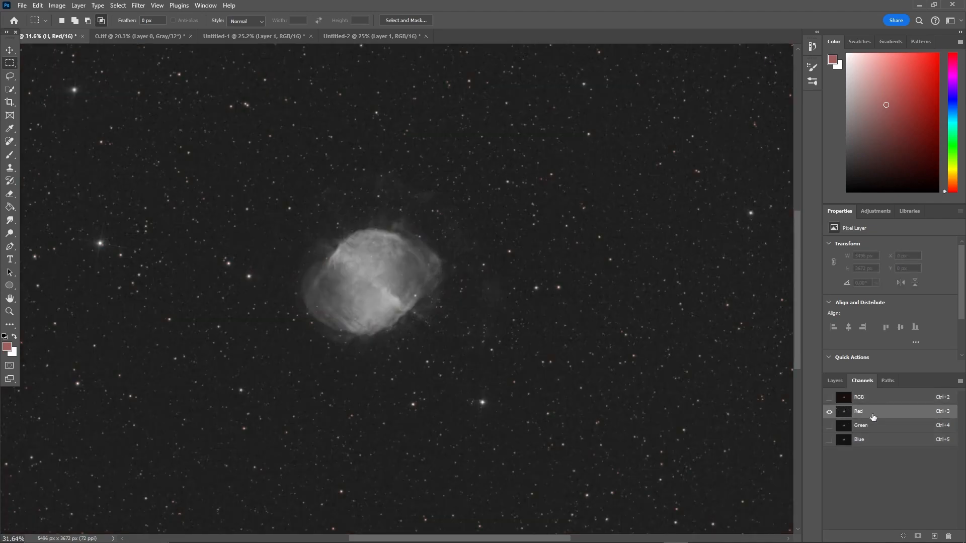
click(830, 398)
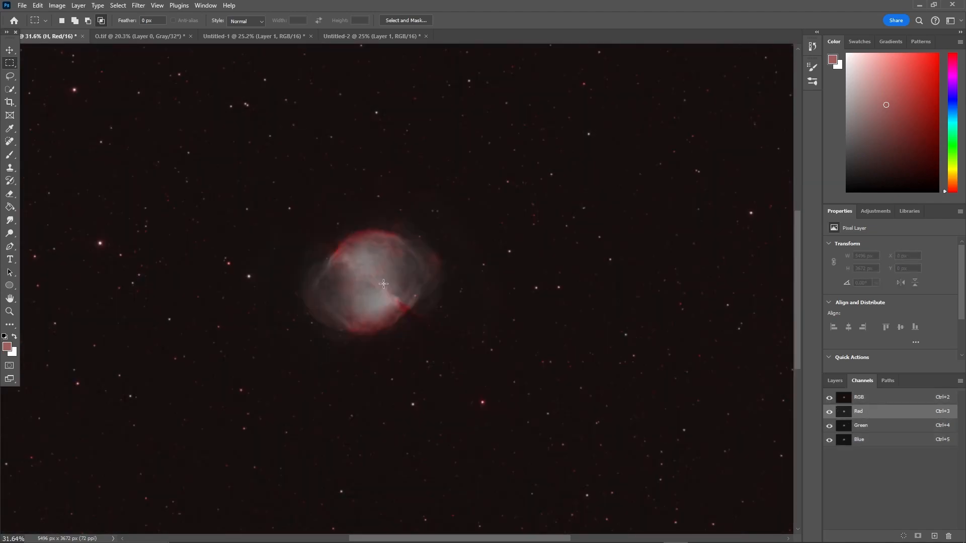
key(ctrl+m)
drag(500, 120, 676, 136)
mouse_move(563, 280)
mouse_down()
mouse_move(559, 270)
mouse_move(566, 277)
mouse_up()
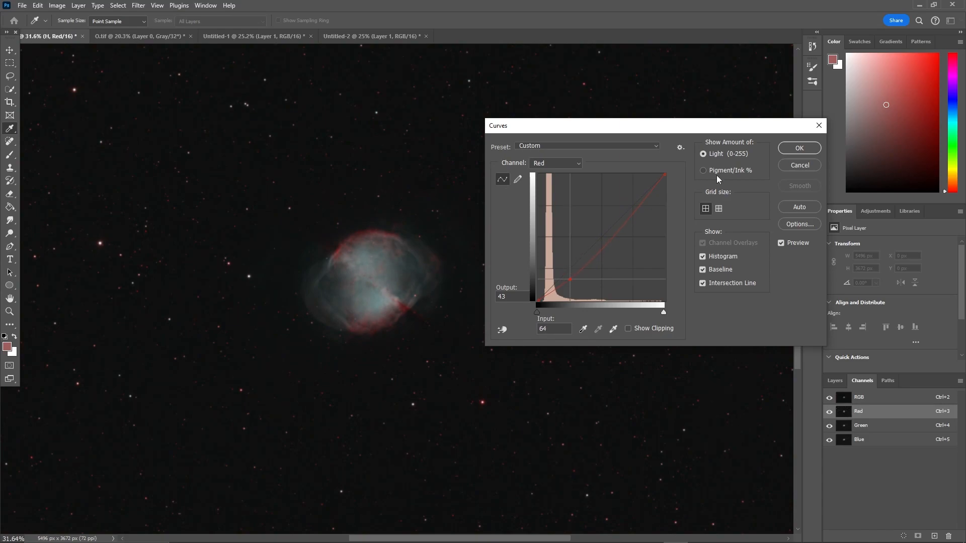
click(786, 149)
scroll(533, 279, down, 5)
scroll(520, 289, up, 3)
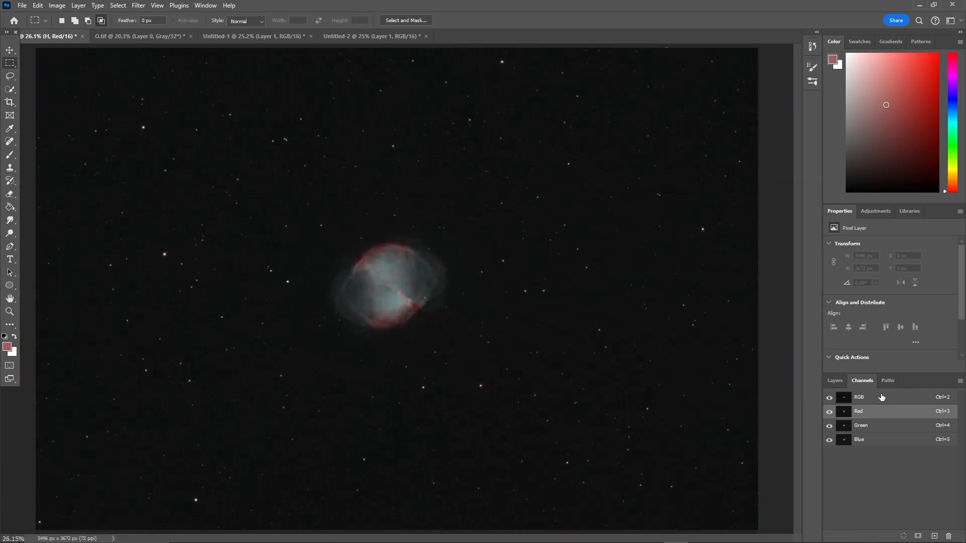
Step: Brighten the RGB composite of layer H with Curves, using a lower point at input 37, output 67 and a raised point in the upper midtones
click(869, 399)
click(834, 381)
key(ctrl+m)
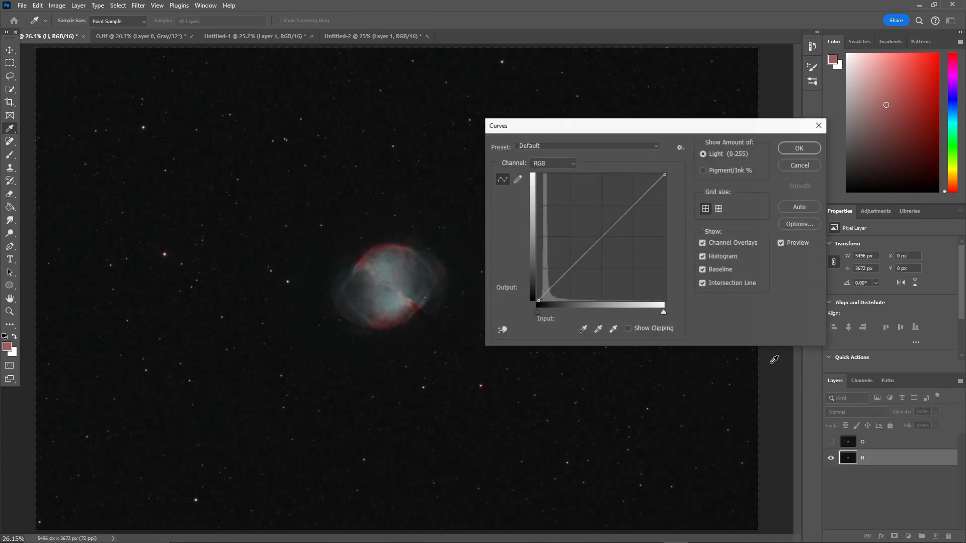
mouse_move(582, 246)
mouse_down()
mouse_move(557, 233)
mouse_move(557, 255)
mouse_move(576, 254)
mouse_move(566, 246)
mouse_up()
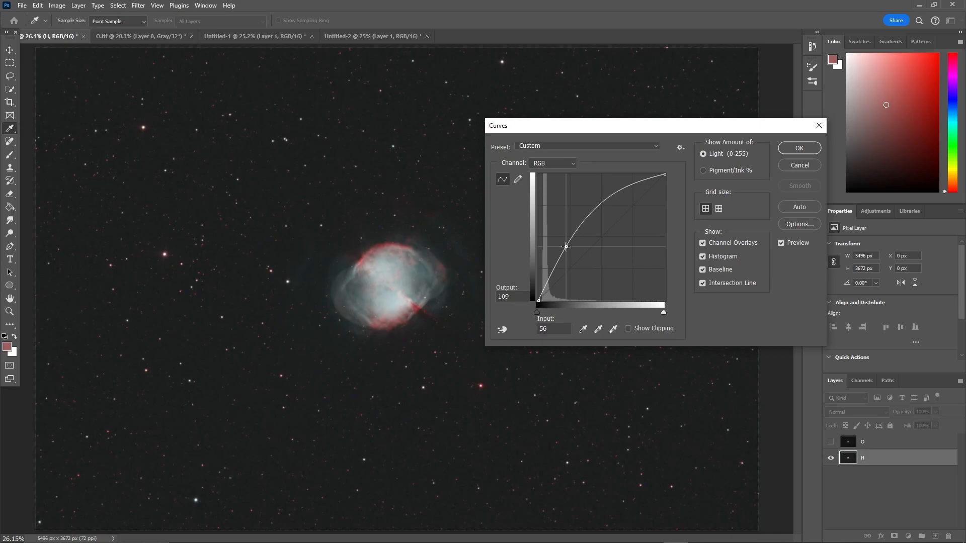
mouse_move(571, 251)
mouse_down()
mouse_move(539, 251)
mouse_move(559, 256)
mouse_up()
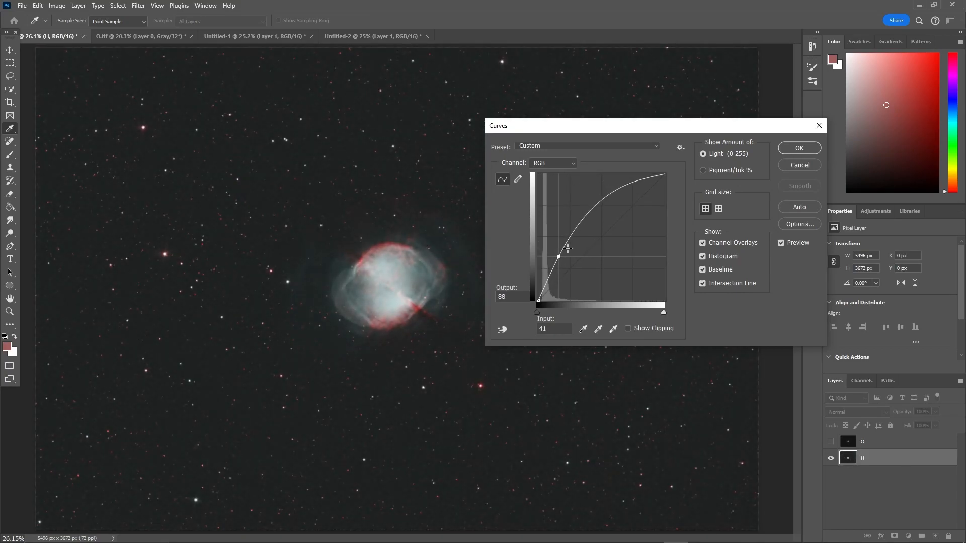
drag(598, 207, 598, 203)
drag(558, 260, 556, 267)
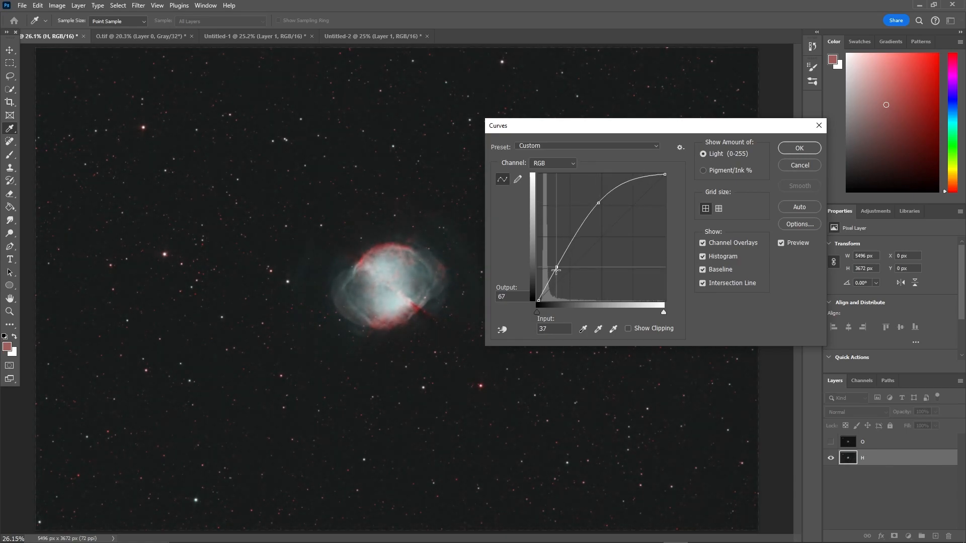
drag(598, 203, 598, 203)
click(798, 148)
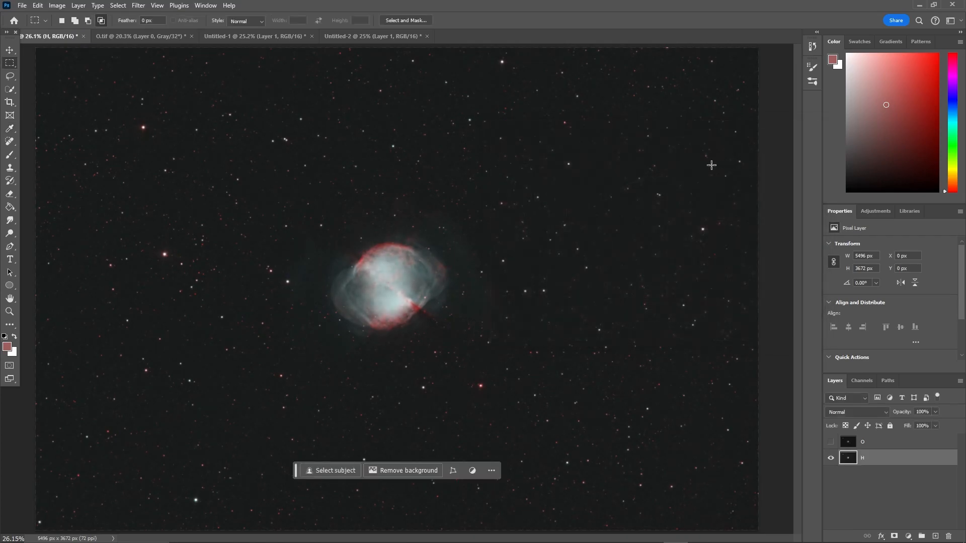
Step: Examine the stretched nebula and the surrounding star background at close and wide zoom
key(m)
scroll(366, 262, up, 5)
scroll(626, 259, up, 3)
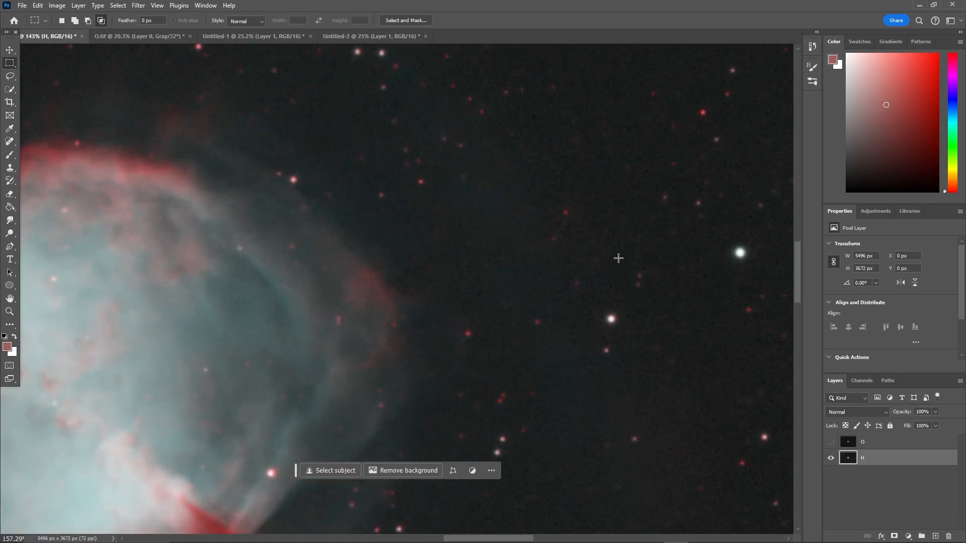
scroll(519, 265, down, 5)
scroll(515, 252, down, 4)
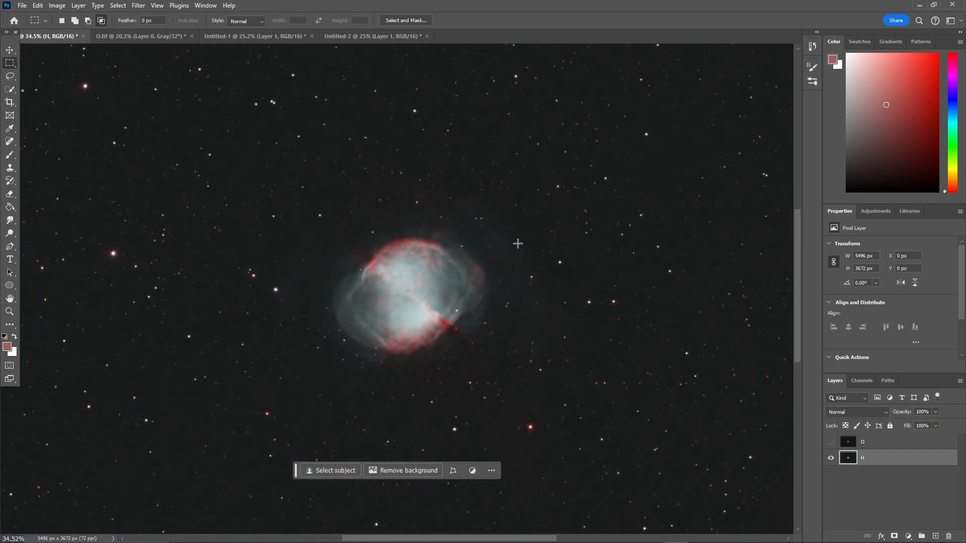
scroll(392, 286, up, 4)
scroll(387, 297, down, 4)
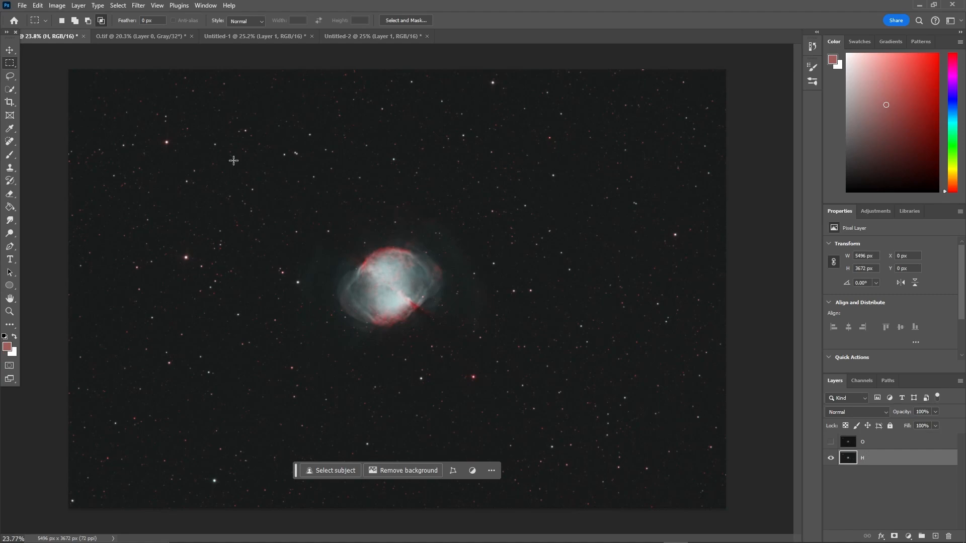
Step: Select the nebula with Color Range set to Midtones, using a high fuzziness and a range from about 60 to 236
click(63, 6)
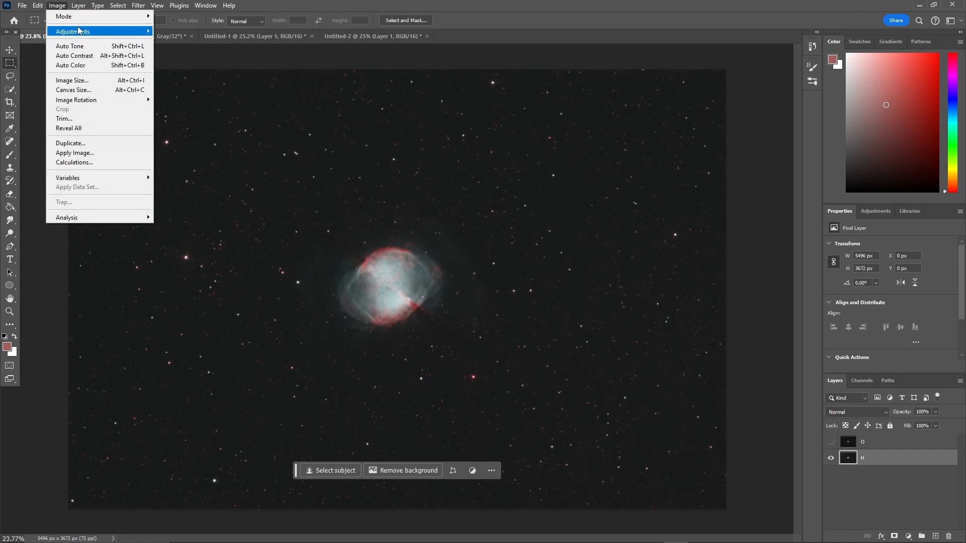
mouse_move(106, 6)
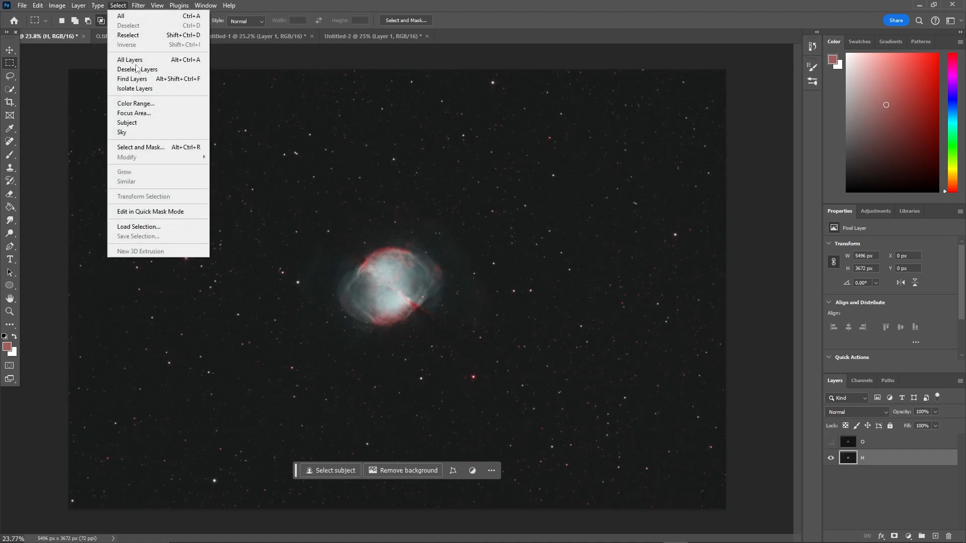
click(141, 103)
click(533, 155)
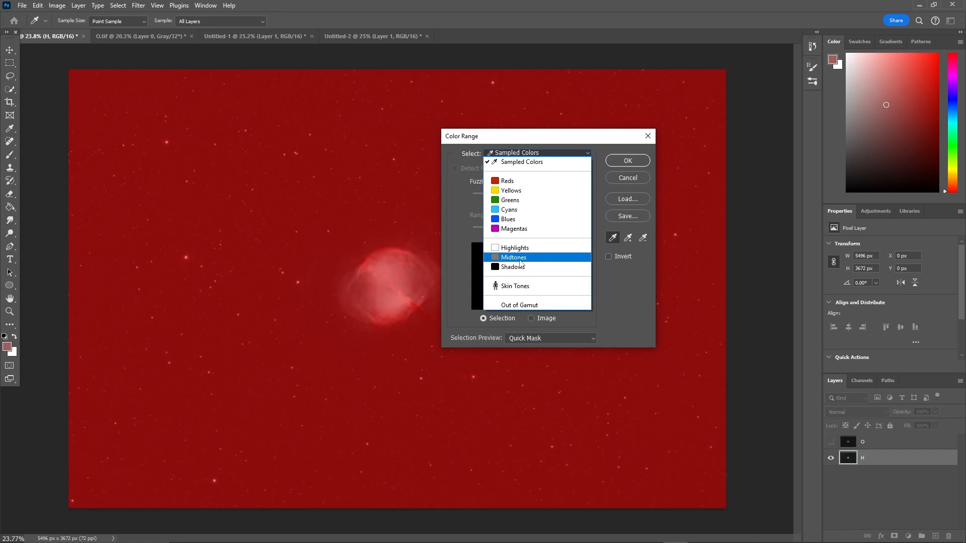
click(520, 258)
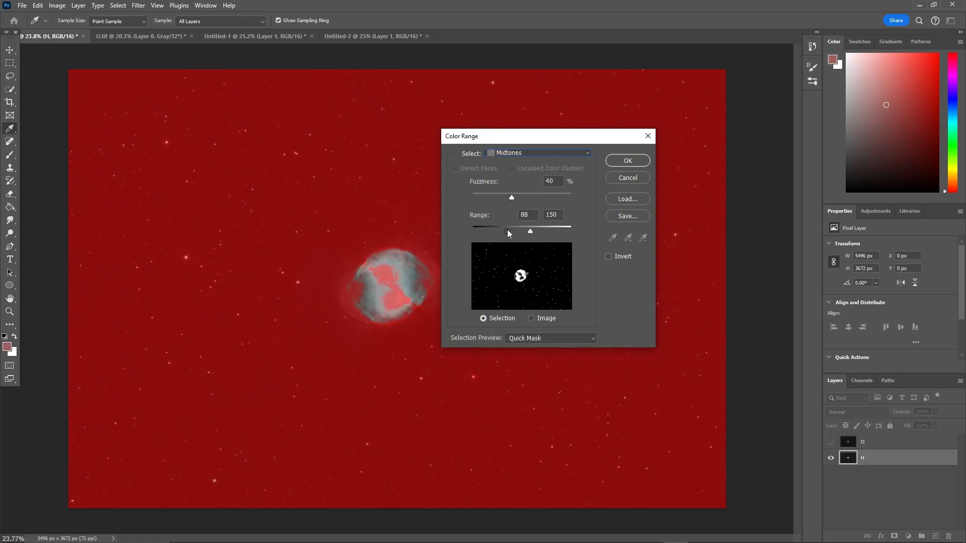
drag(531, 231, 497, 230)
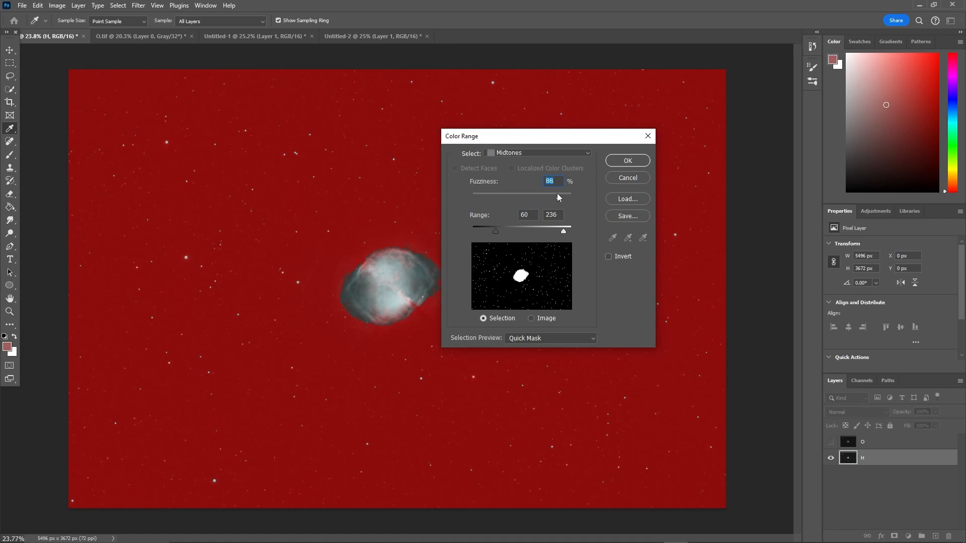
drag(493, 232, 493, 231)
click(536, 338)
click(590, 293)
click(627, 160)
Step: Feather the midtone selection by 6 pixels
scroll(466, 190, up, 10)
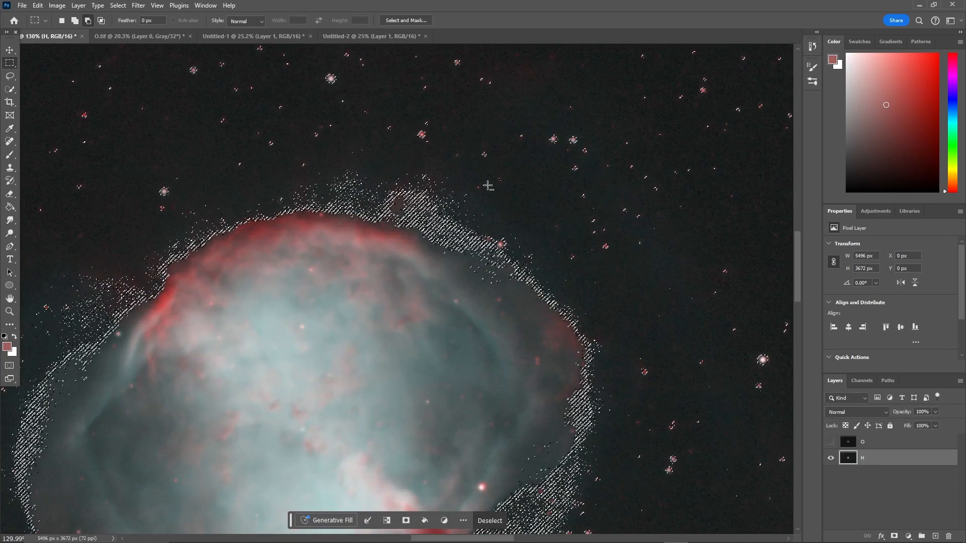
scroll(466, 190, down, 3)
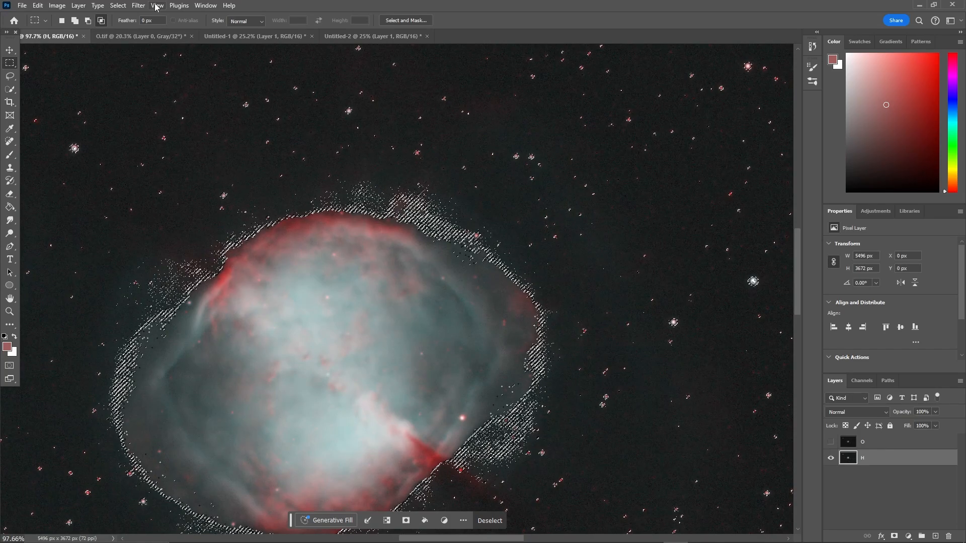
click(117, 5)
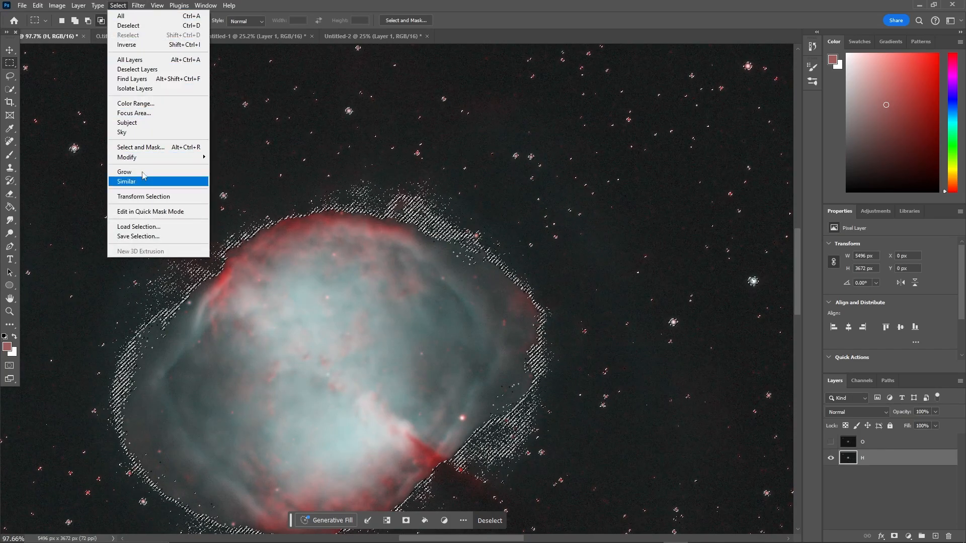
mouse_move(151, 157)
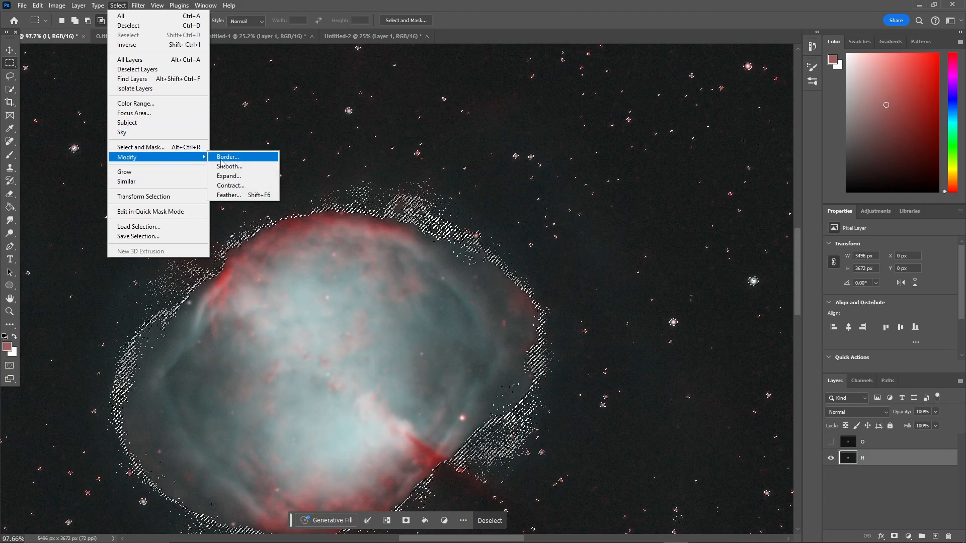
click(233, 196)
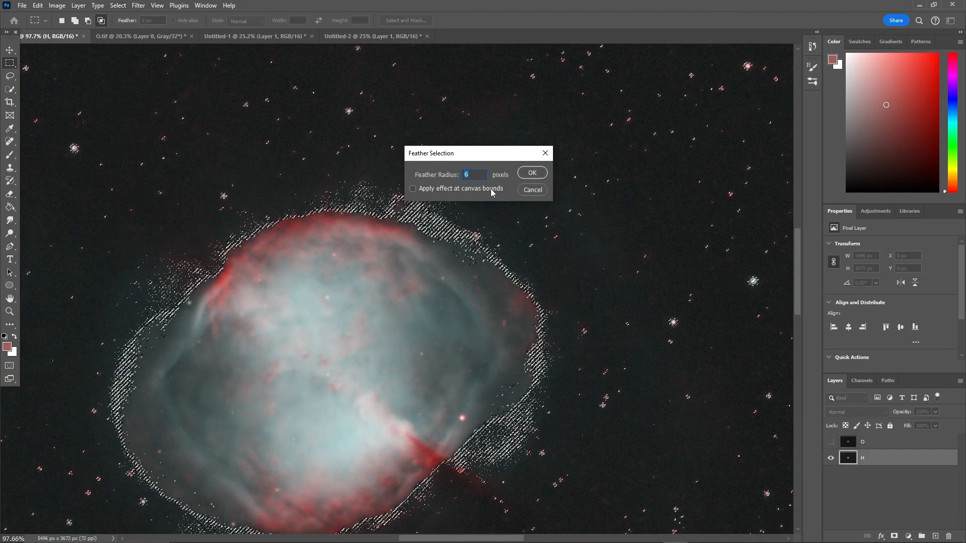
click(532, 173)
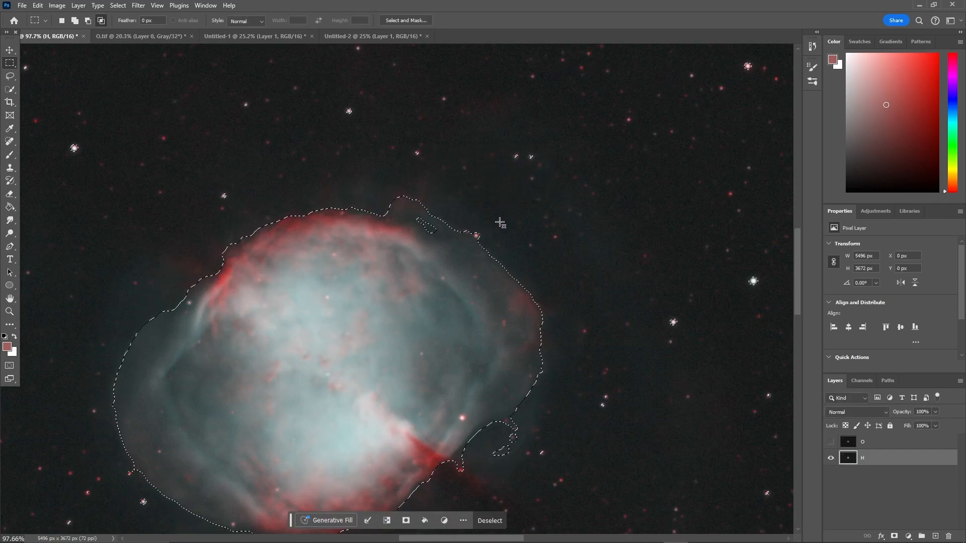
Step: Add a Hue/Saturation adjustment limited to the feathered nebula selection, and mask layer H with the same selection
scroll(477, 231, down, 2)
scroll(503, 272, down, 2)
scroll(609, 320, up, 2)
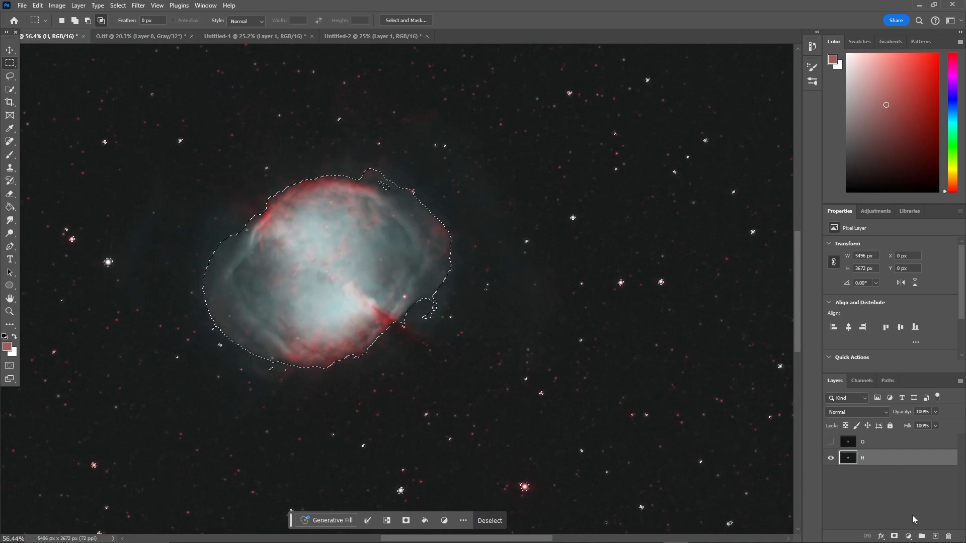
click(893, 537)
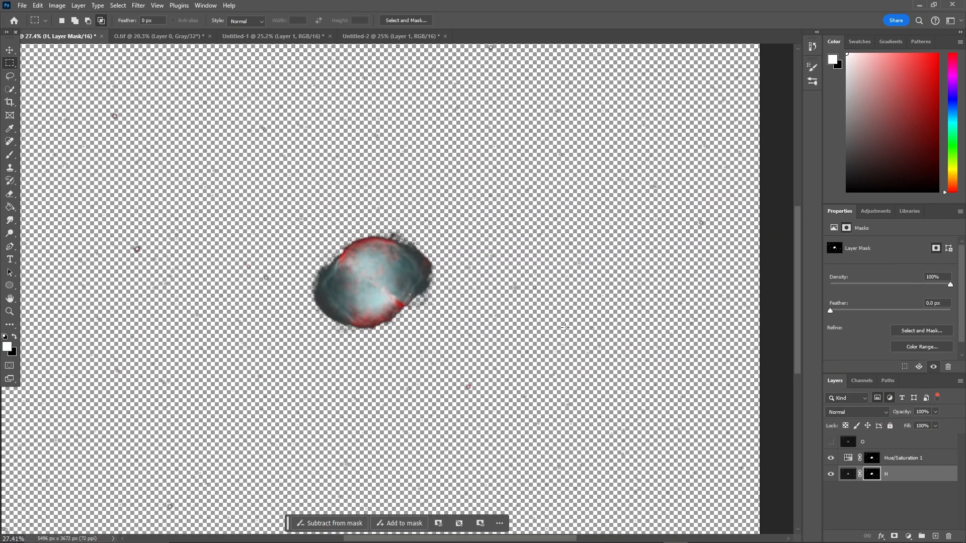
Step: Duplicate the masked layer H and delete the layer mask from the lower copy
click(849, 475)
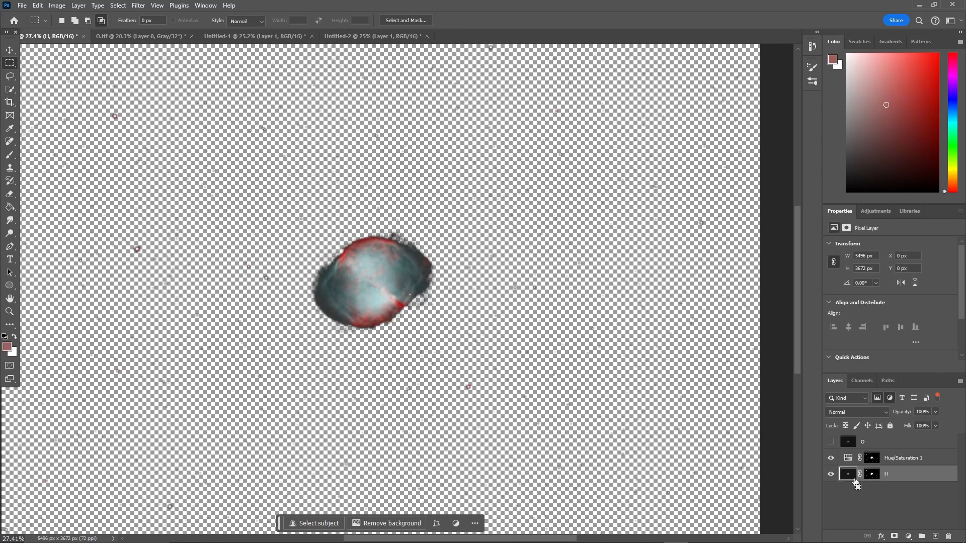
key(ctrl+j)
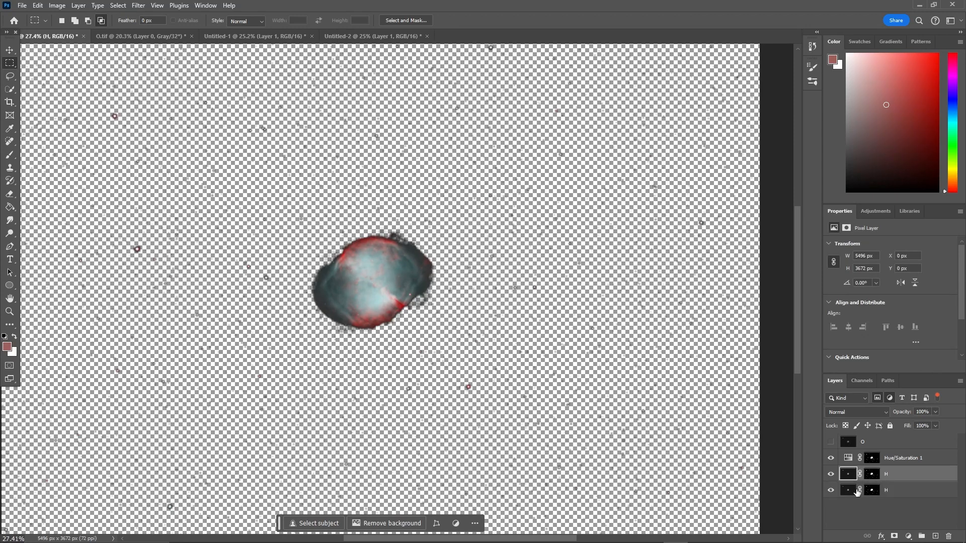
click(883, 493)
click(876, 493)
key(Delete)
scroll(480, 287, down, 1)
scroll(467, 279, up, 5)
scroll(466, 278, down, 2)
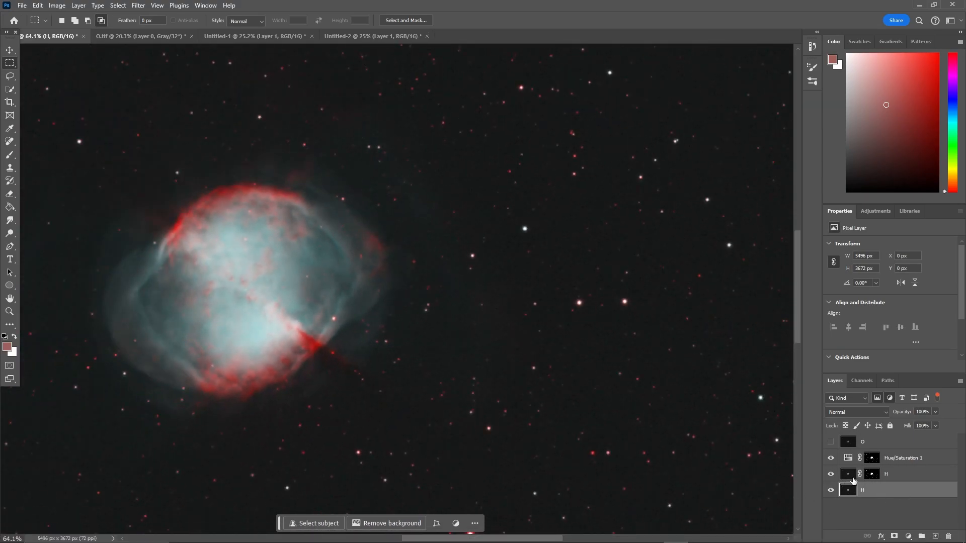
Step: Apply Reduce Noise to the lower, unmasked H layer in Advanced mode with strength 5, preserve details 33%, and colour noise and sharpening at 0%
click(853, 479)
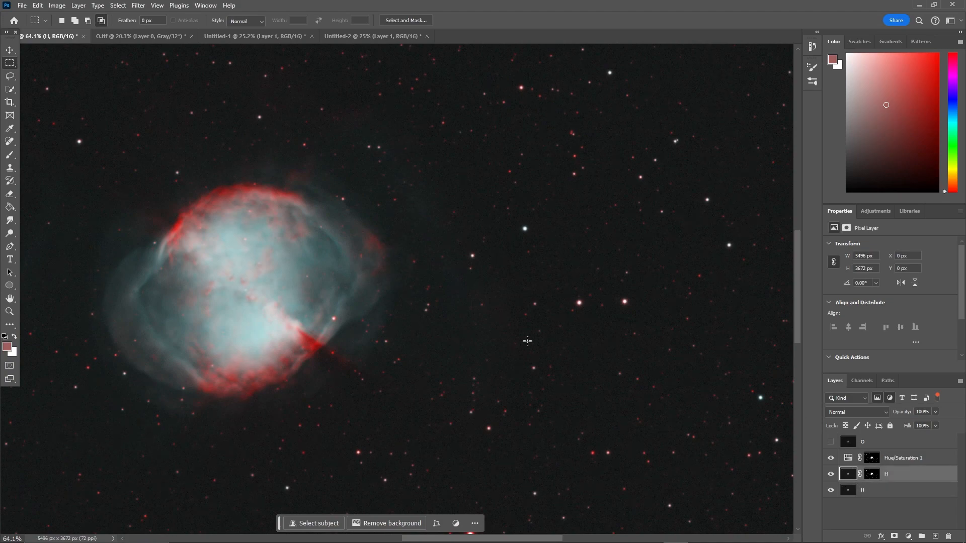
click(855, 496)
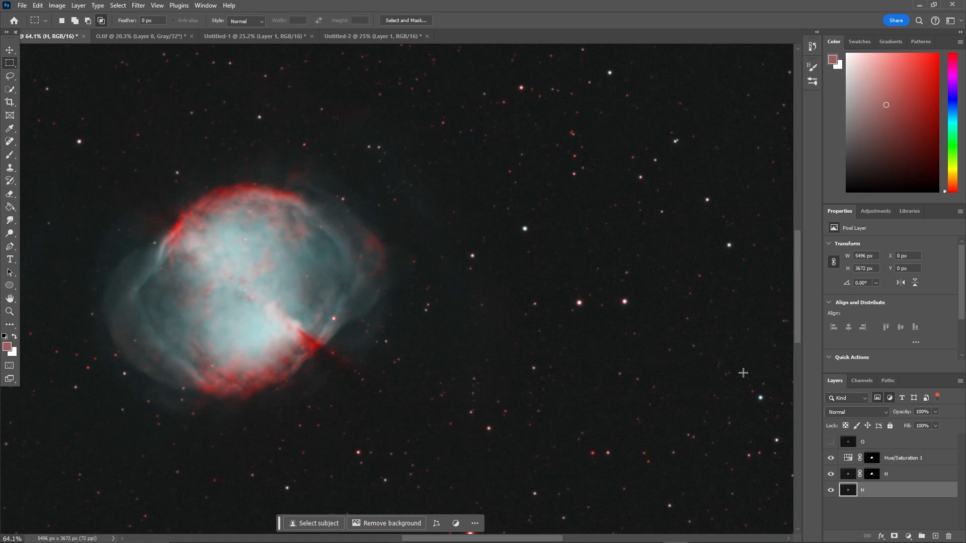
click(139, 6)
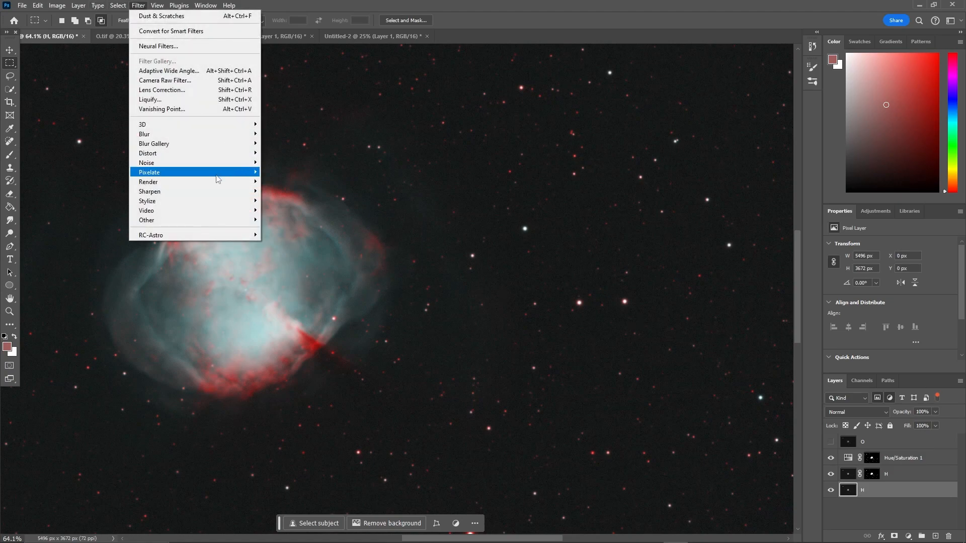
mouse_move(157, 163)
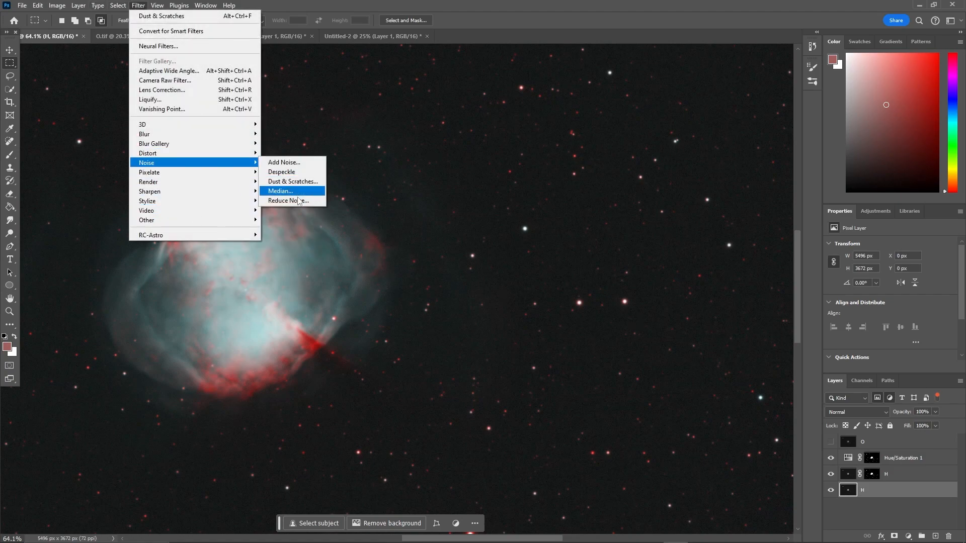
click(301, 201)
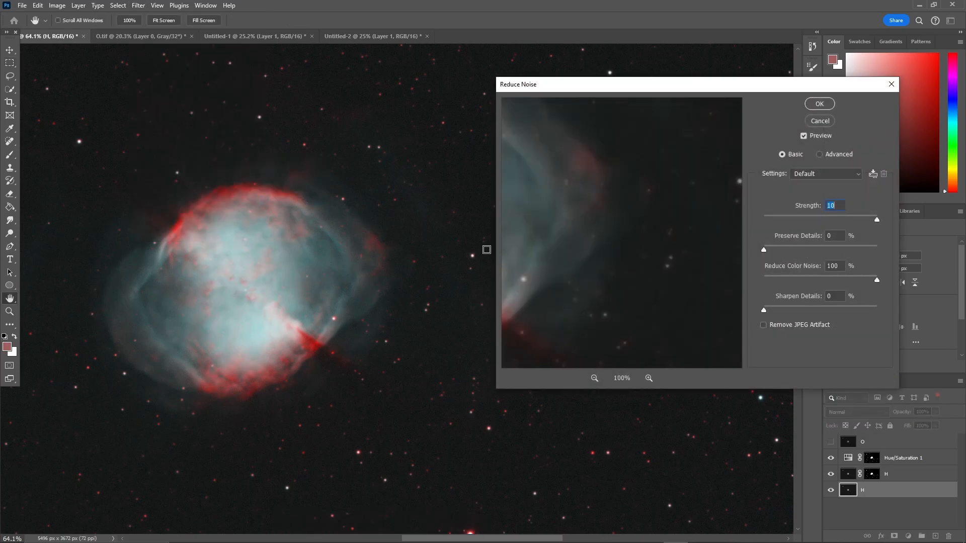
click(454, 227)
click(431, 231)
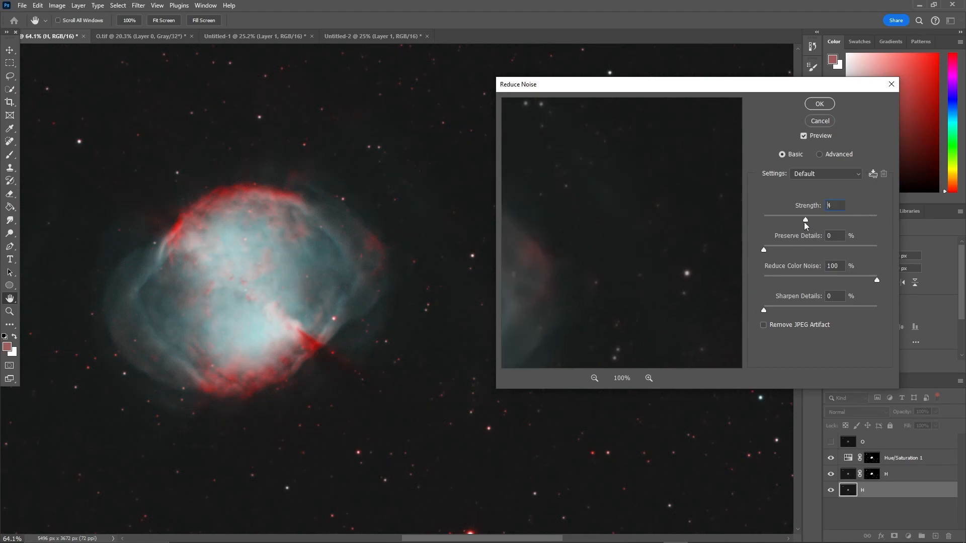
drag(785, 223, 780, 251)
key(Tab)
key(Up)
key(Up)
drag(779, 248, 862, 249)
click(820, 154)
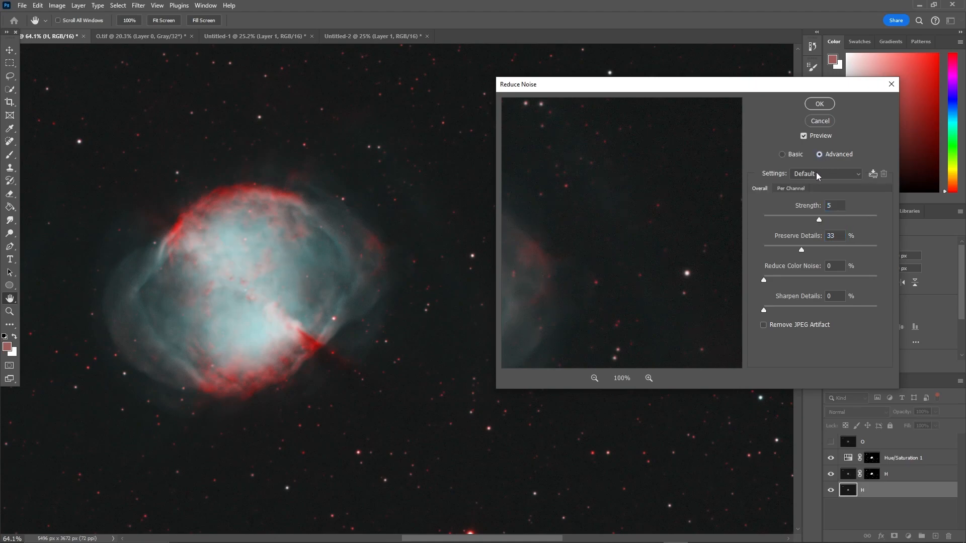
click(816, 105)
Step: Inspect the noise-reduced background and nebula edges up close, comparing them with the masked H layer hidden and shown
key(m)
scroll(488, 306, up, 5)
scroll(488, 306, up, 3)
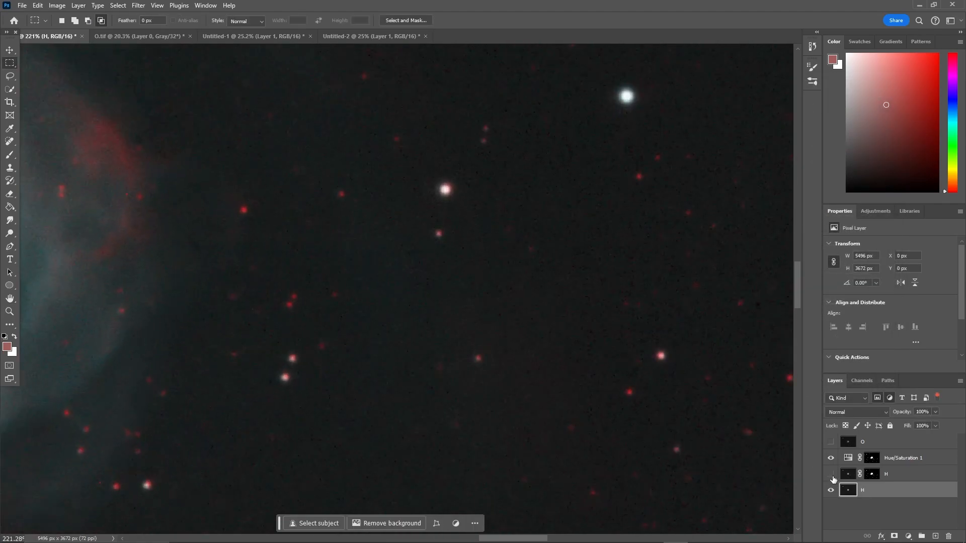
scroll(209, 331, down, 3)
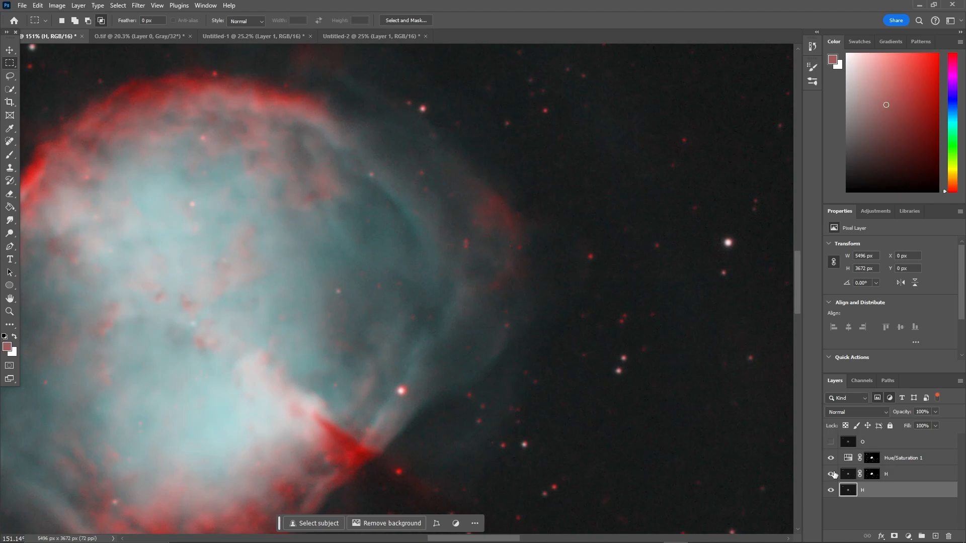
scroll(709, 457, up, 10)
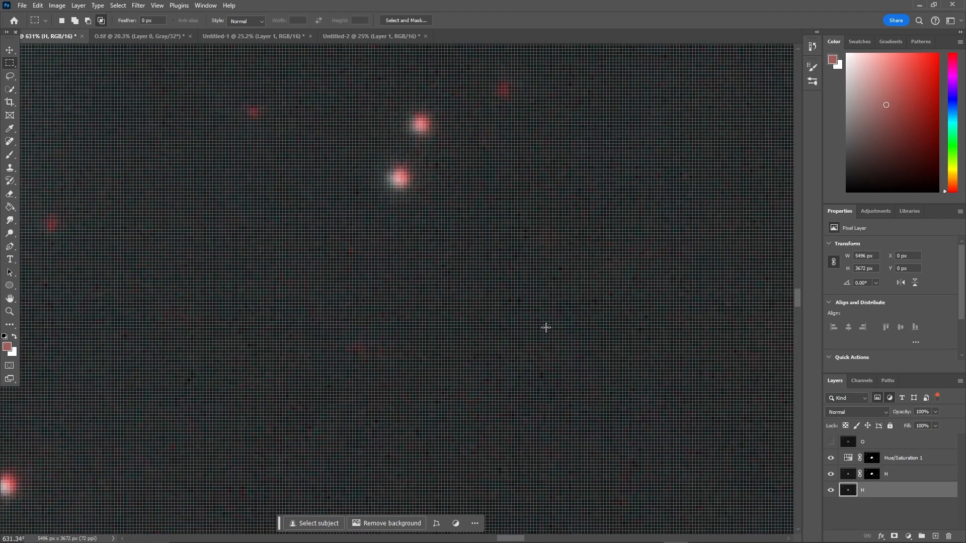
scroll(546, 327, down, 5)
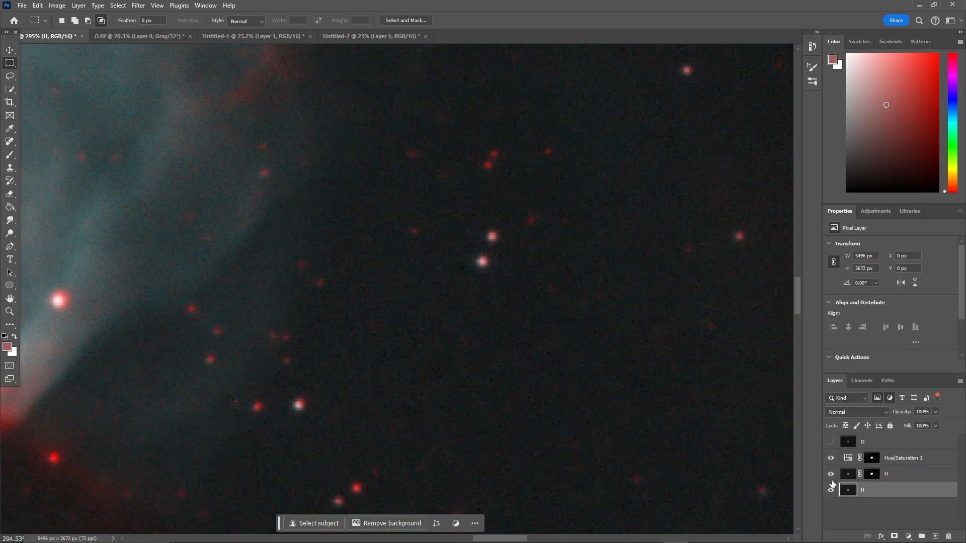
Step: Duplicate the masked H layer, delete the copy's layer mask, and merge the unmasked copy into the lower H layer
click(849, 480)
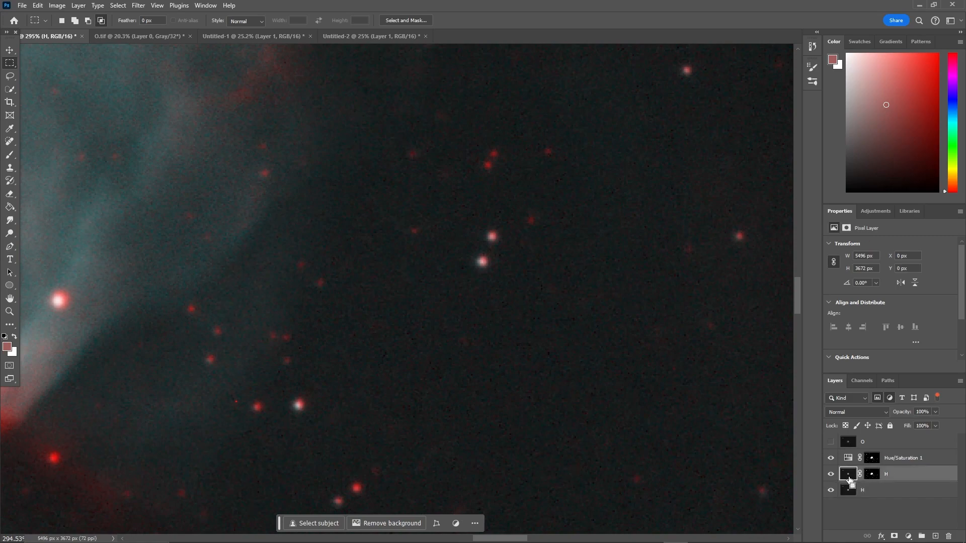
key(ctrl+j)
click(868, 495)
key(Delete)
click(832, 474)
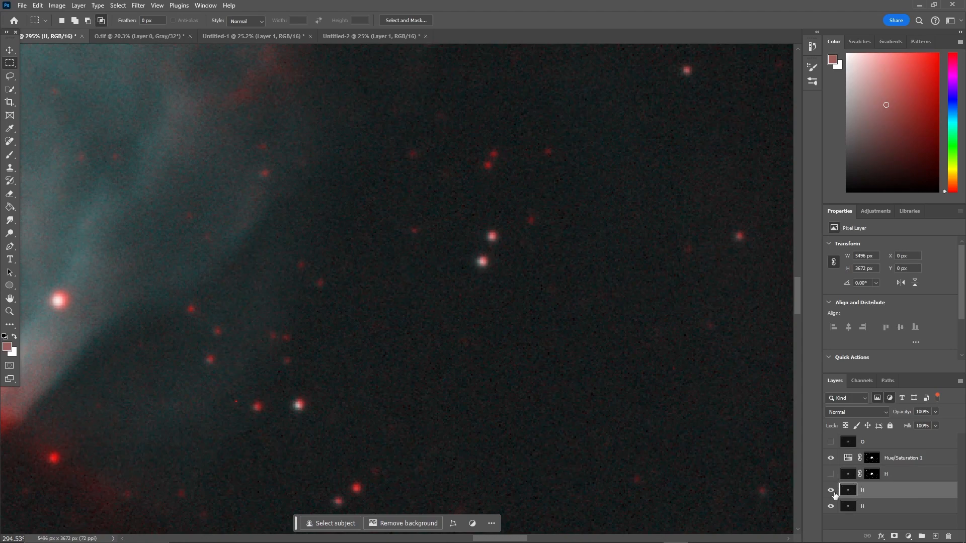
click(831, 490)
key(ctrl+e)
Step: Apply Reduce Noise to the merged lower H layer with strength 7, lowered detail preservation, and colour noise and sharpening at 0%
click(138, 5)
click(158, 173)
click(289, 211)
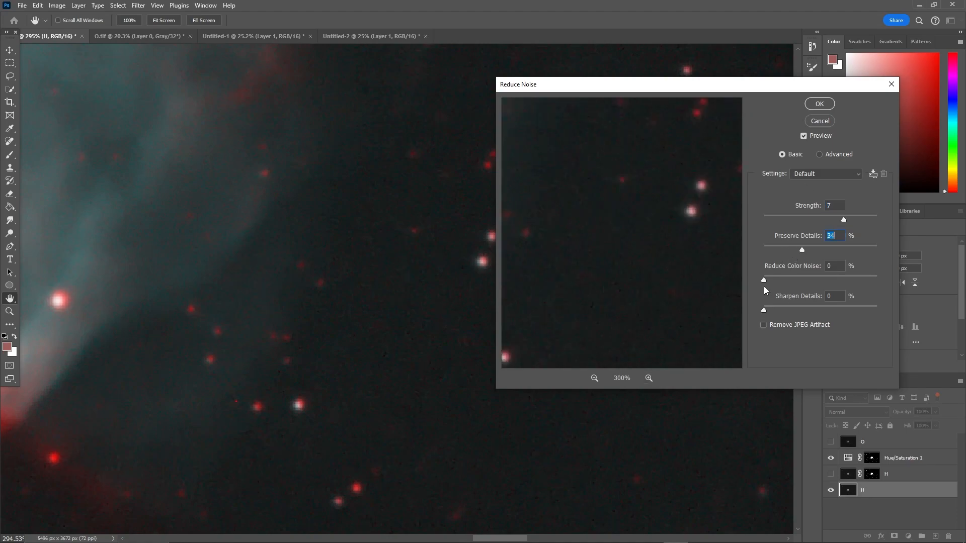
drag(804, 251, 781, 249)
click(819, 103)
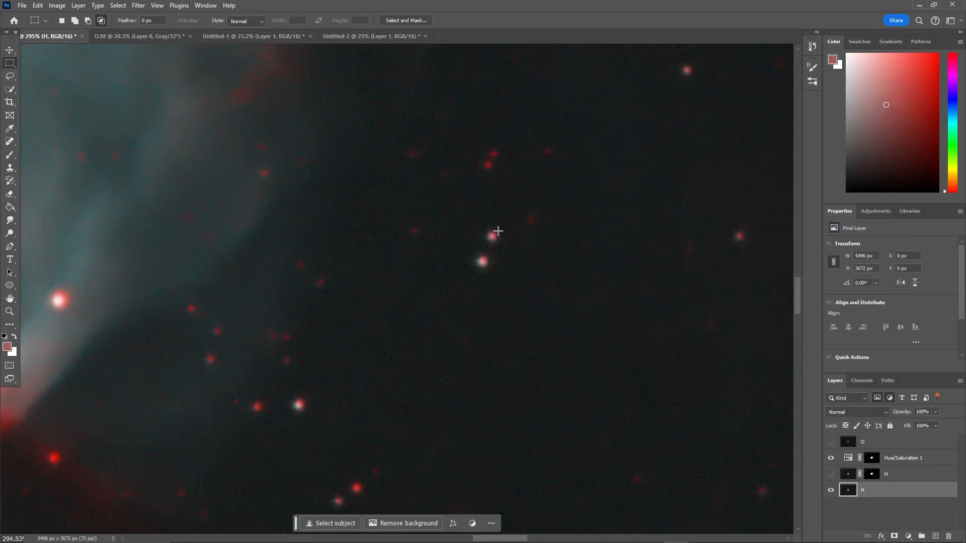
Step: Examine the smoothed background and the nebula's core up close, with the masked H layer hidden and shown
scroll(494, 232, down, 11)
scroll(447, 262, down, 4)
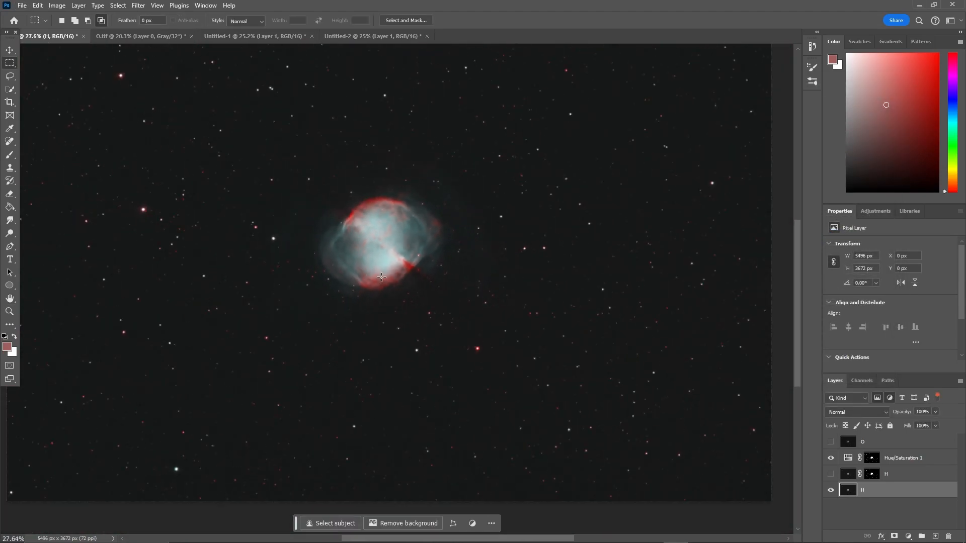
scroll(281, 252, up, 6)
scroll(280, 252, up, 3)
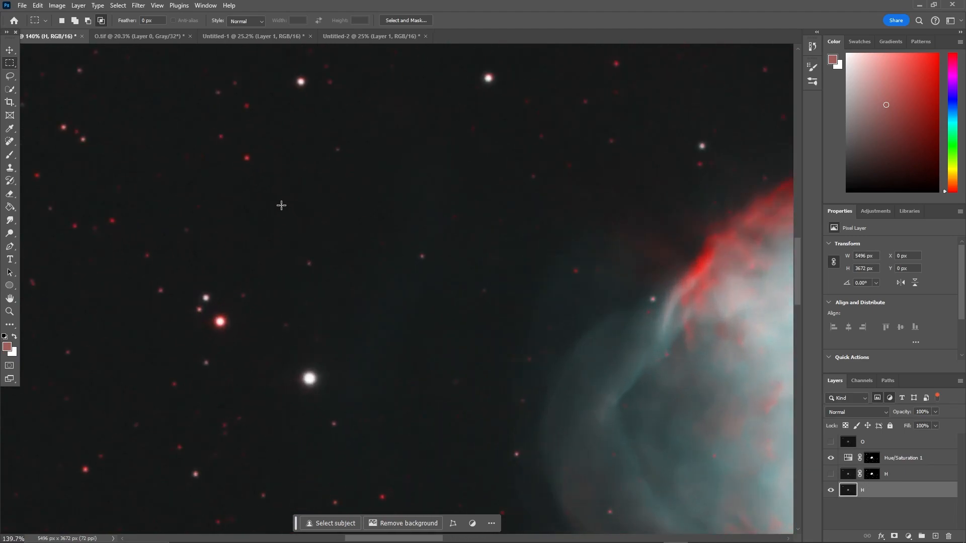
scroll(452, 311, up, 3)
scroll(630, 331, down, 3)
scroll(653, 330, right, 3)
scroll(653, 330, right, 3)
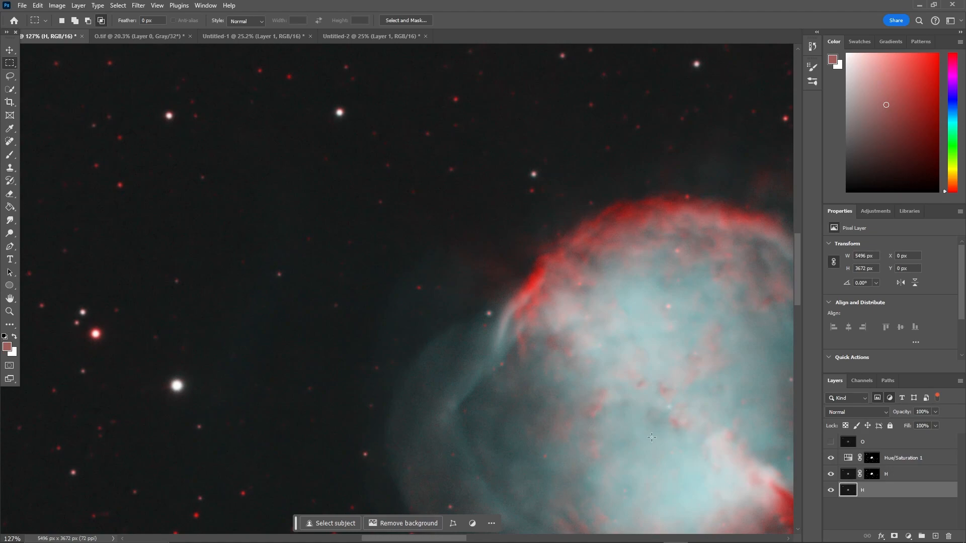
scroll(660, 437, down, 2)
scroll(631, 405, up, 5)
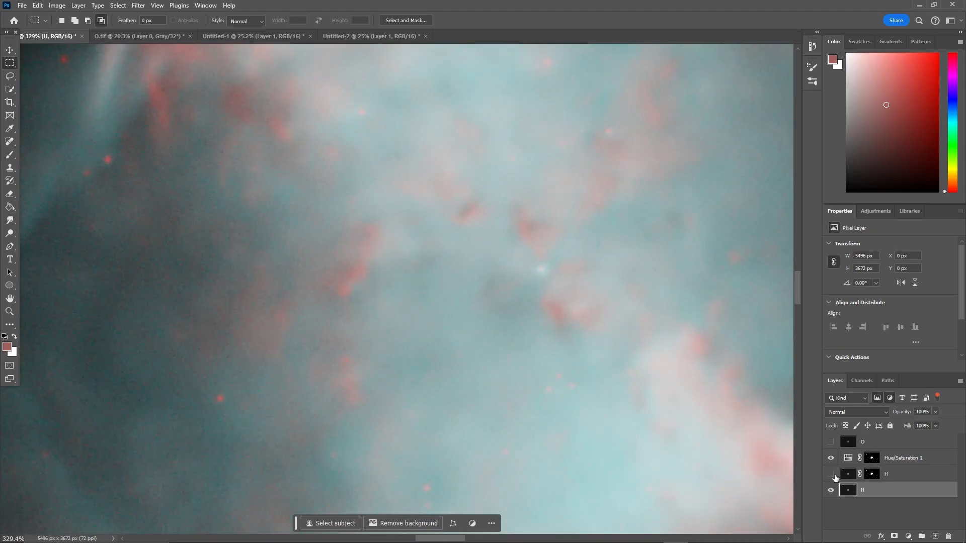
key(ctrl+0)
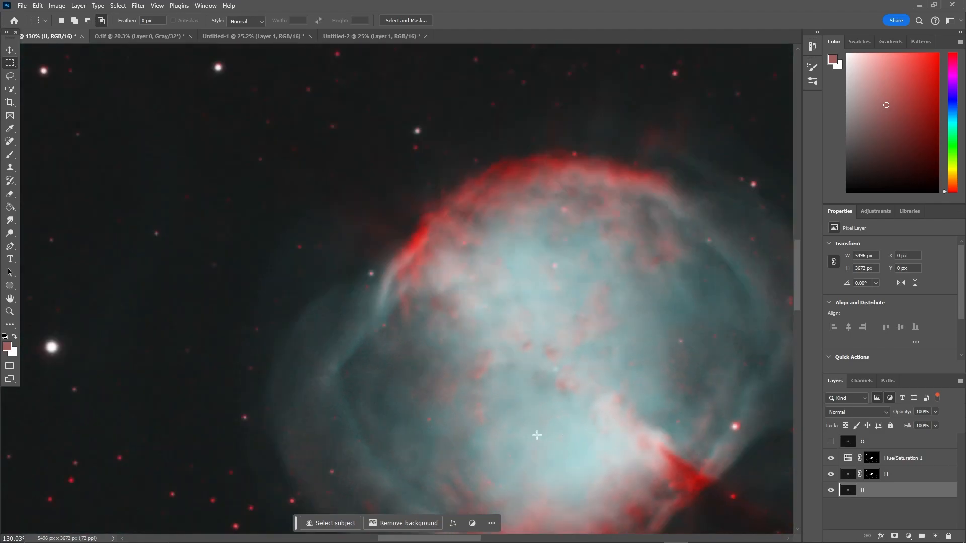
Step: Stamp all visible layers into a new merged layer above the Hue/Saturation adjustment
click(903, 458)
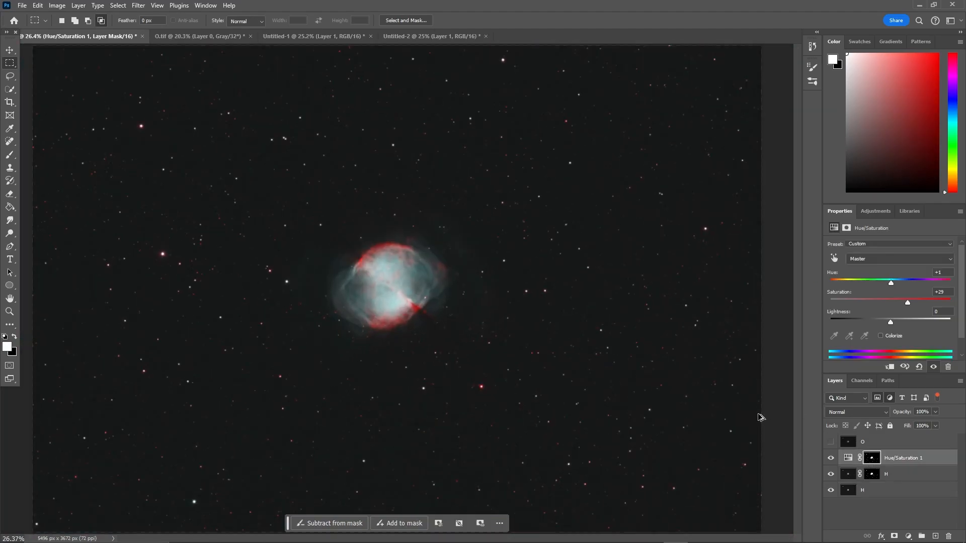
key(ctrl+shift+alt+e)
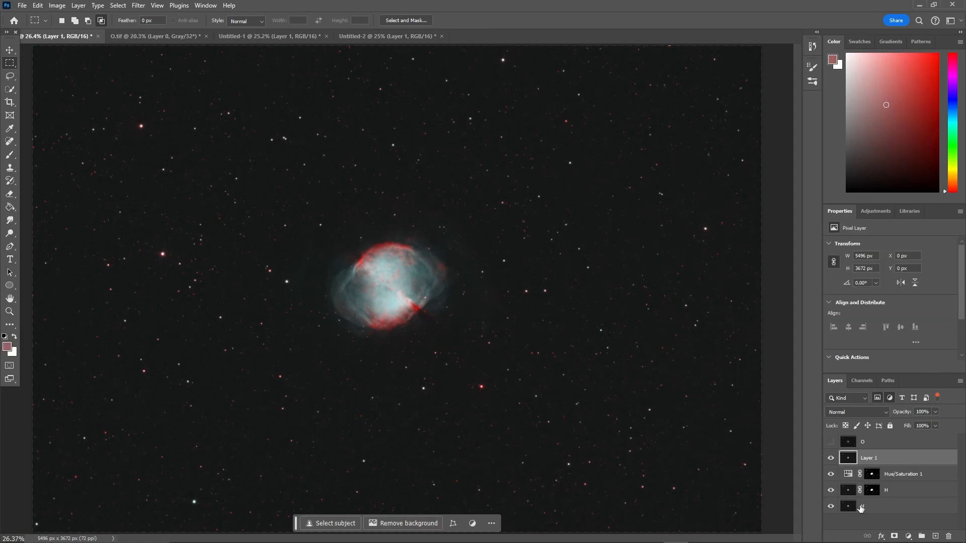
scroll(392, 319, up, 12)
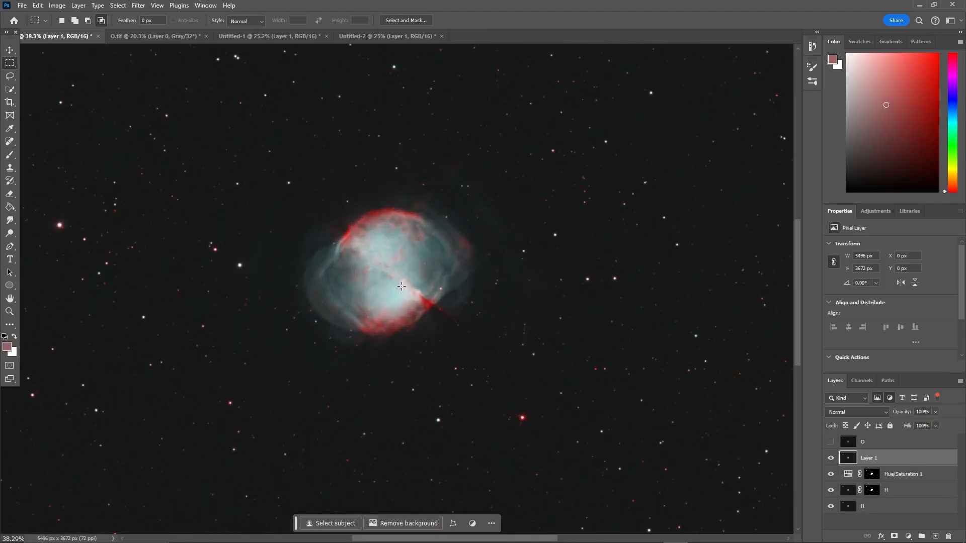
scroll(413, 282, down, 11)
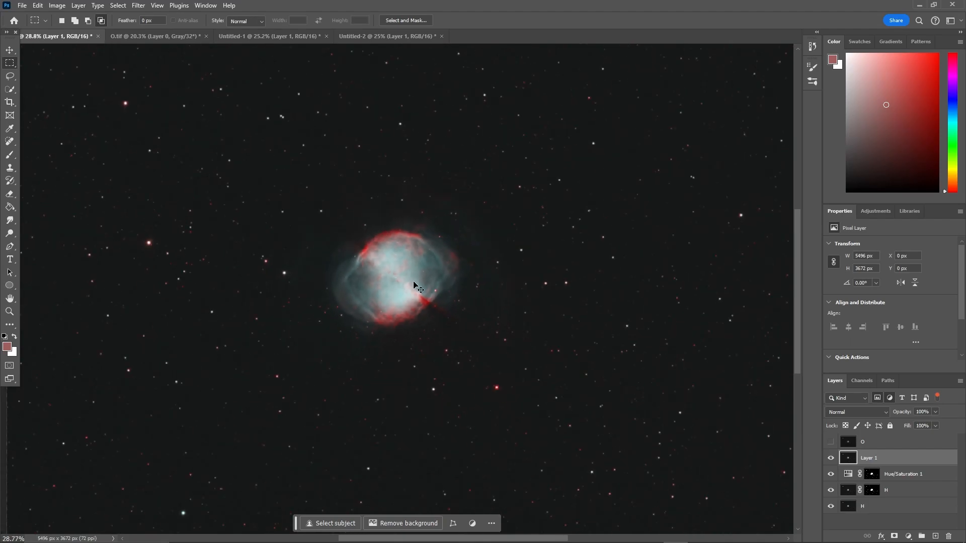
Step: Brighten the merged layer with Levels, using a black input of 5 and a midtone value of 1.73
key(ctrl+l)
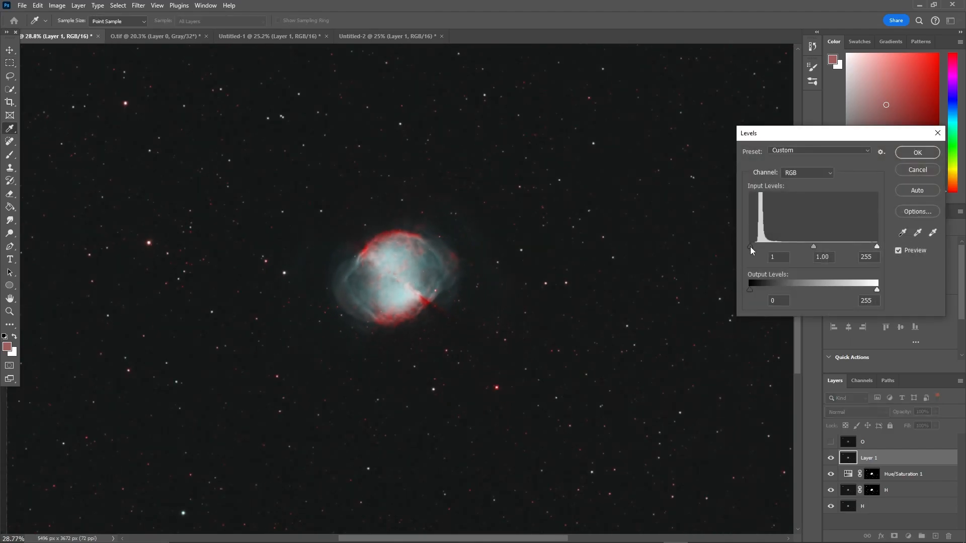
drag(818, 246, 790, 246)
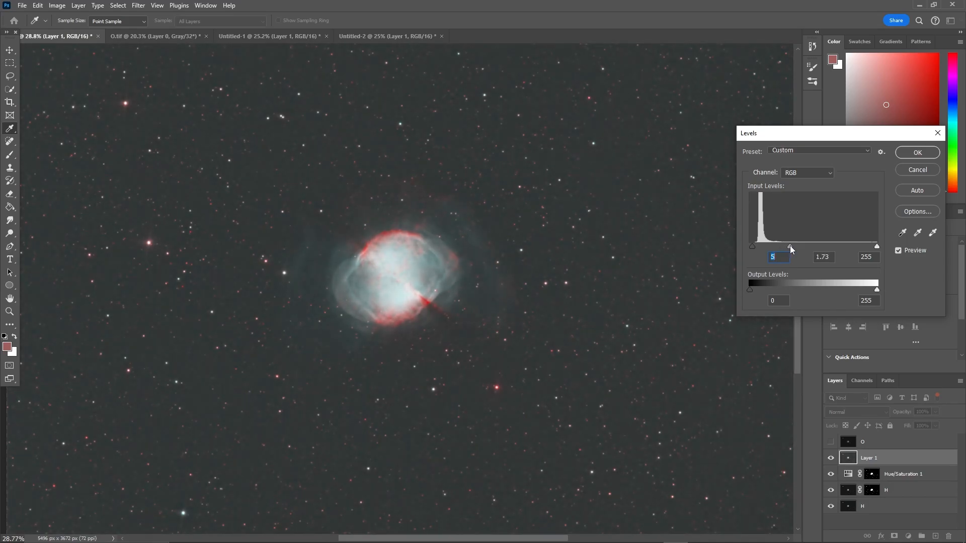
click(917, 152)
Step: Darken the merged layer with an RGB Curves adjustment, lowering the highlights slightly and mapping input 108 to output 65
scroll(417, 303, up, 5)
scroll(417, 304, up, 1)
key(ctrl+m)
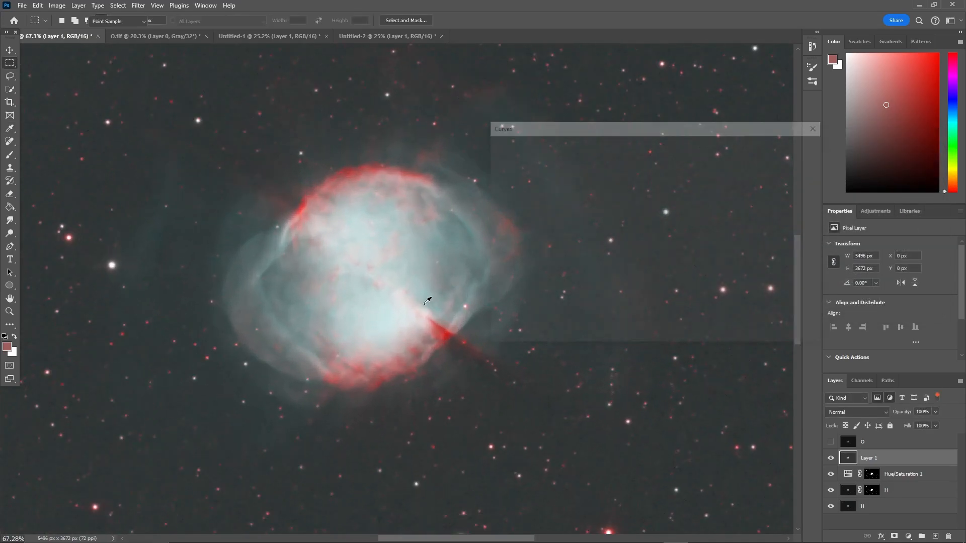
drag(650, 194, 650, 200)
drag(586, 274, 591, 269)
scroll(412, 296, down, 7)
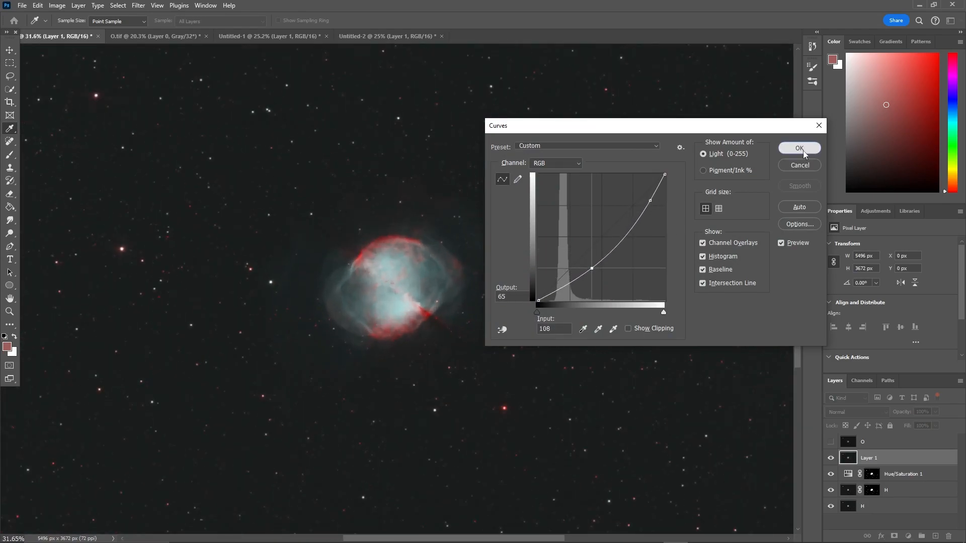
click(805, 152)
Step: Select the nebula and bright stars with Color Range on Midtones, using a 44 to 236 range and fuzziness reduced below 73%
scroll(408, 287, up, 6)
scroll(384, 207, up, 4)
scroll(384, 206, down, 10)
scroll(442, 319, down, 5)
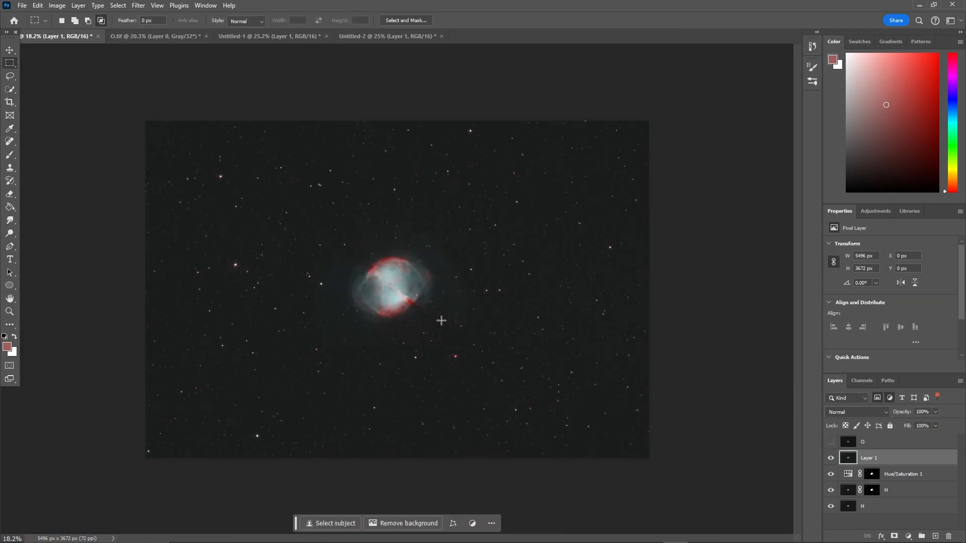
scroll(441, 320, up, 5)
scroll(447, 322, down, 1)
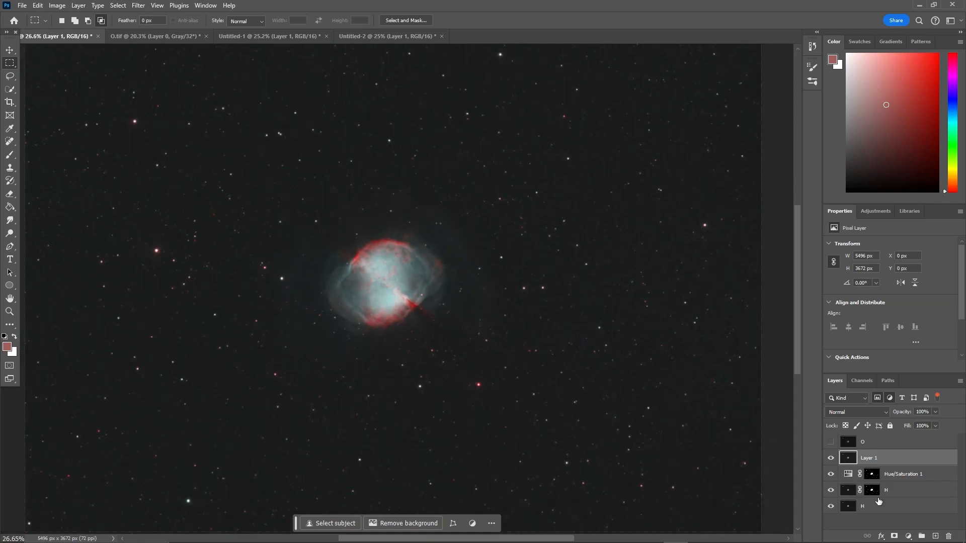
click(57, 5)
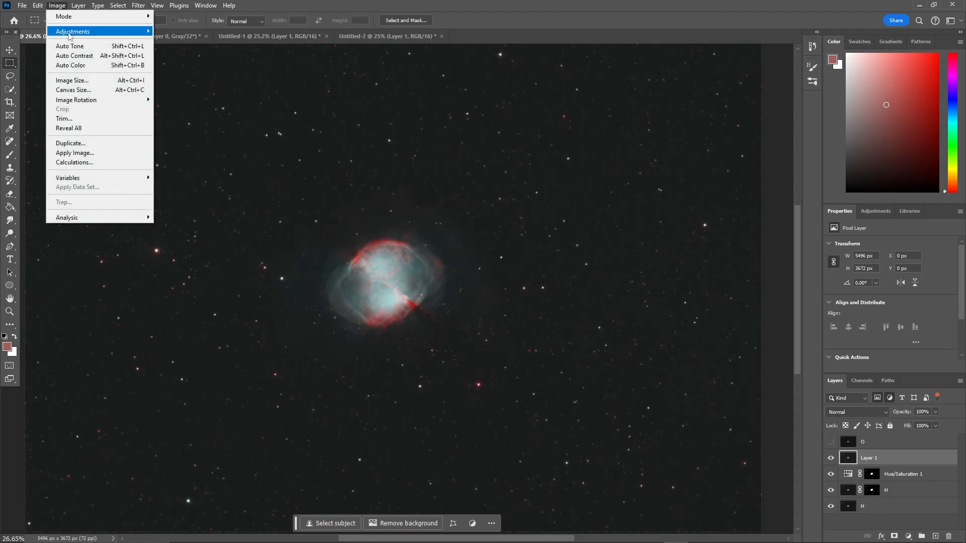
mouse_move(147, 4)
mouse_move(118, 5)
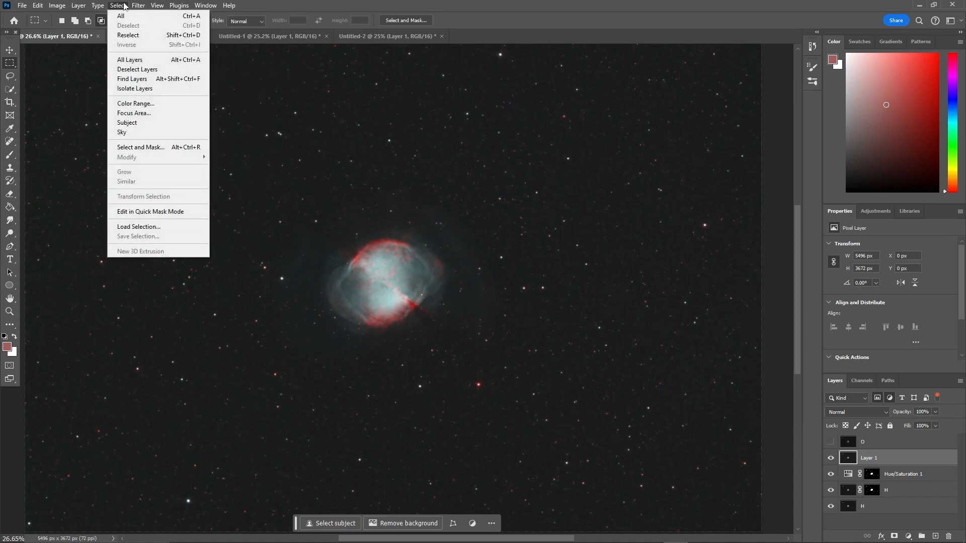
click(153, 104)
drag(492, 230, 487, 230)
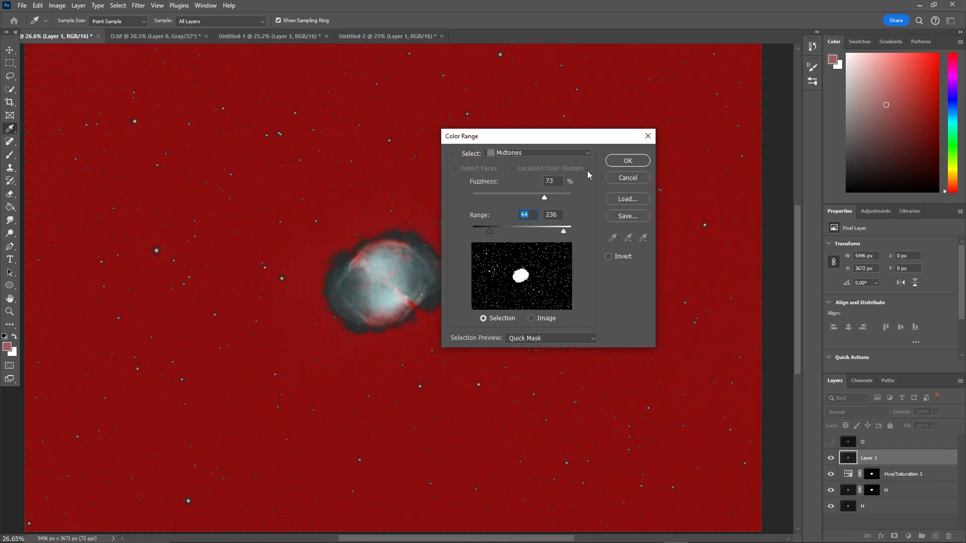
mouse_move(542, 195)
mouse_down()
mouse_move(482, 195)
mouse_move(557, 196)
mouse_move(533, 197)
mouse_up()
click(627, 160)
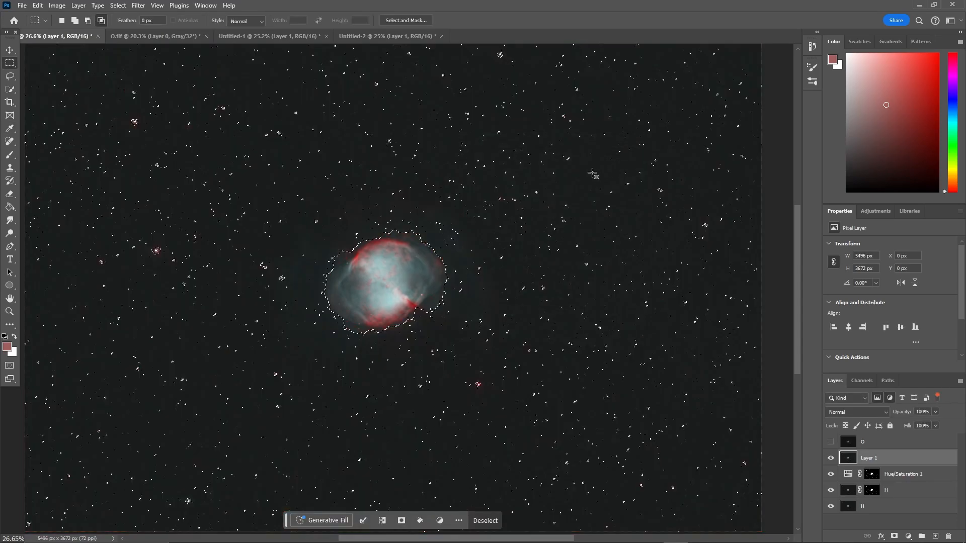
Step: Feather the nebula and star selection by 4 pixels
scroll(456, 255, up, 5)
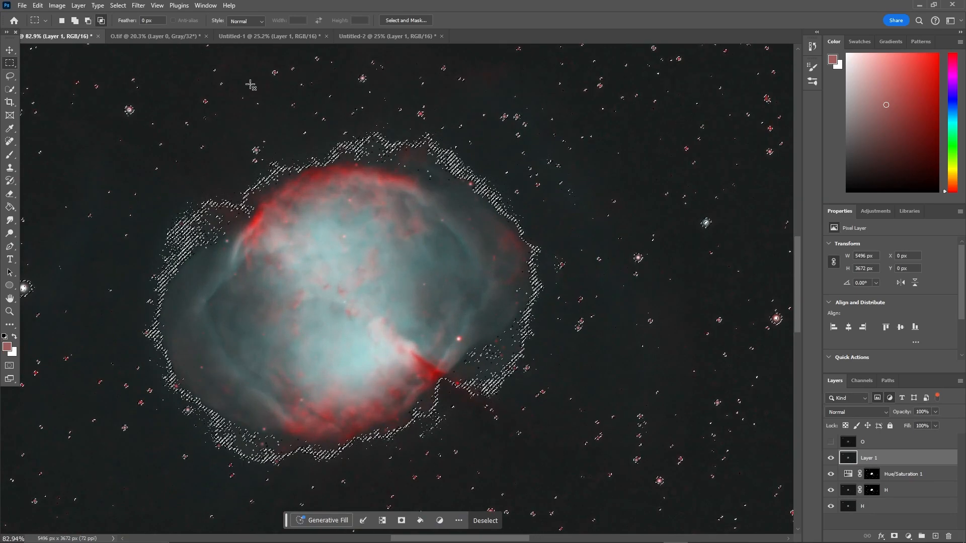
click(118, 5)
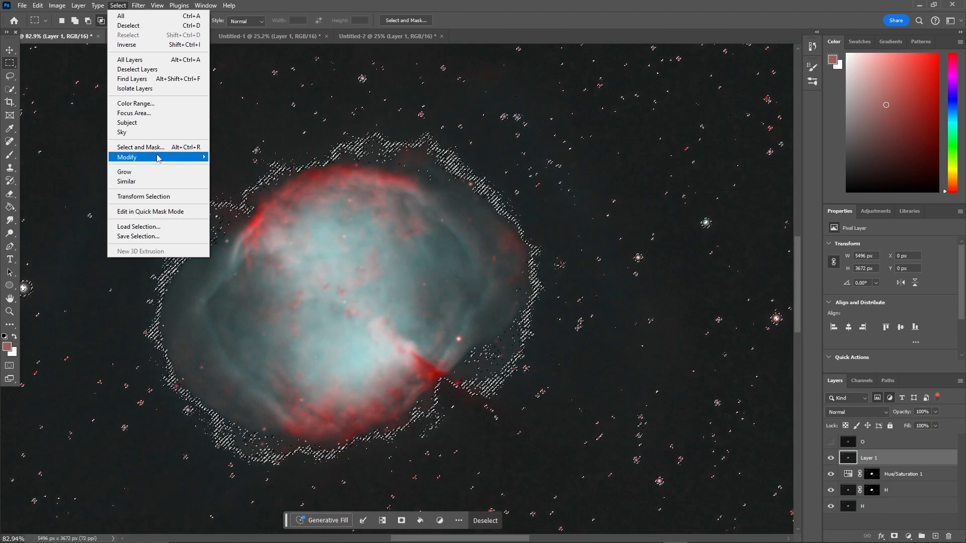
mouse_move(166, 157)
click(251, 194)
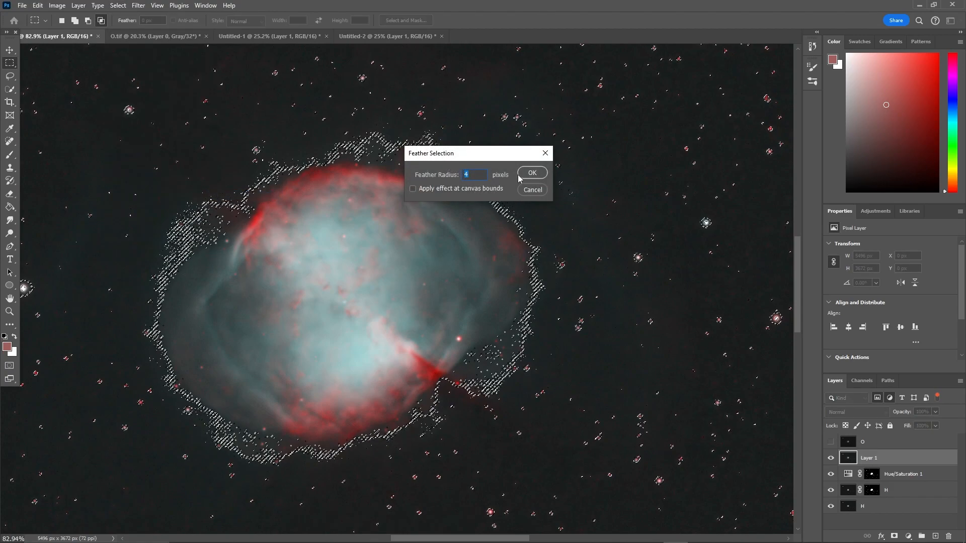
key(Return)
Step: Add a Curves adjustment layer limited to the feathered nebula and star selection
scroll(449, 292, down, 2)
scroll(449, 292, down, 10)
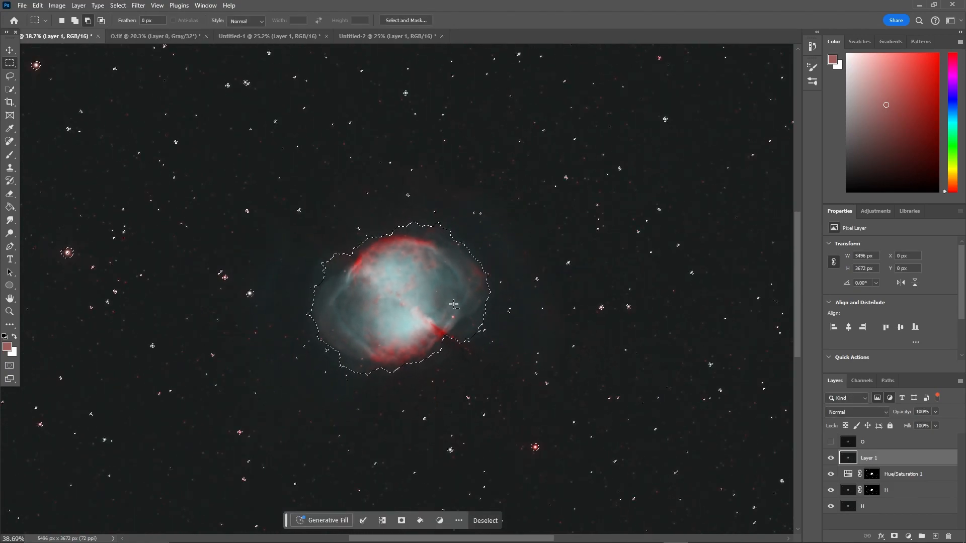
scroll(543, 347, up, 4)
scroll(552, 365, down, 1)
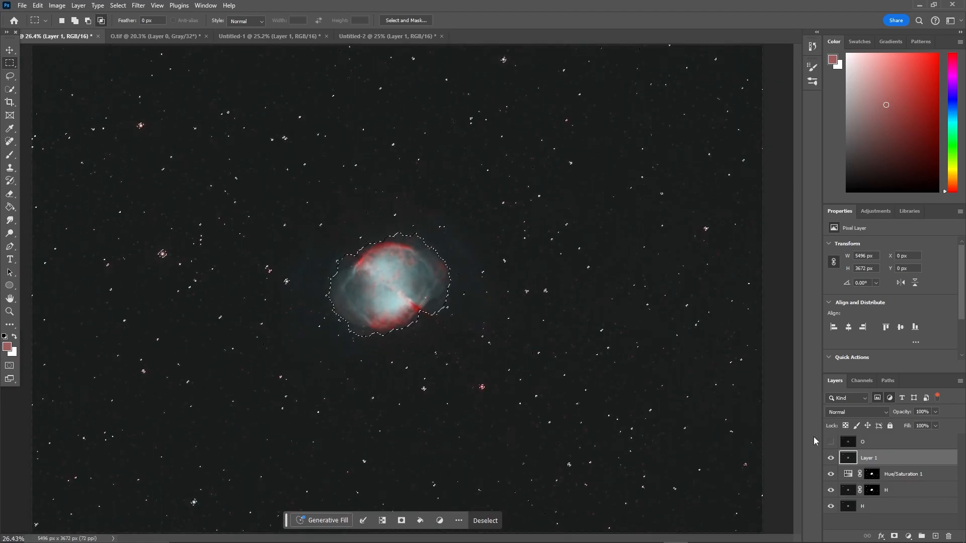
click(907, 536)
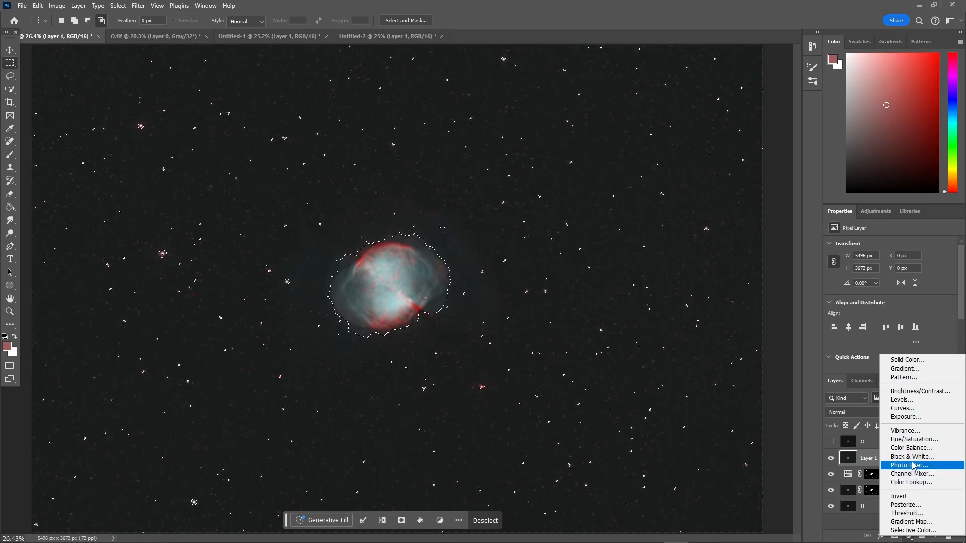
click(910, 408)
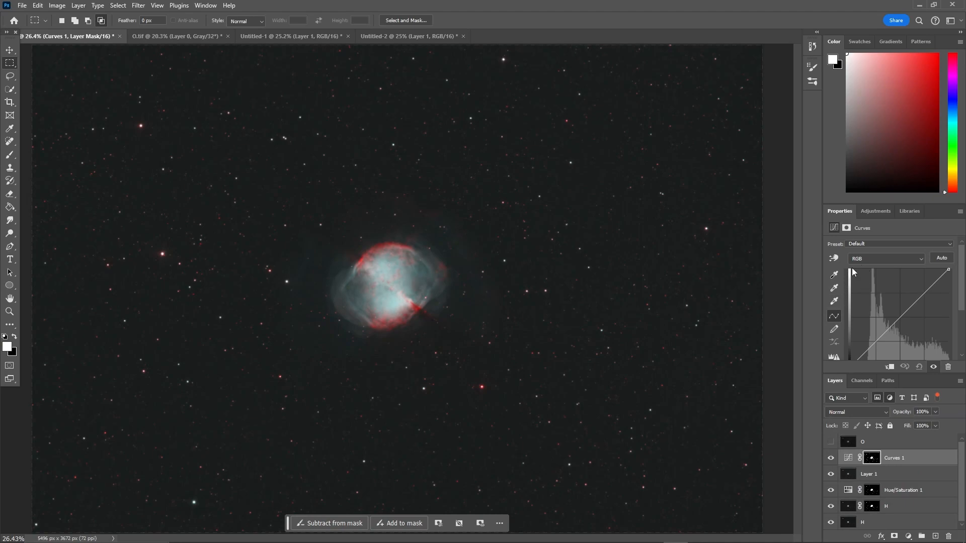
Step: Lower the green channel midtones slightly in the masked Curves adjustment
scroll(470, 361, up, 3)
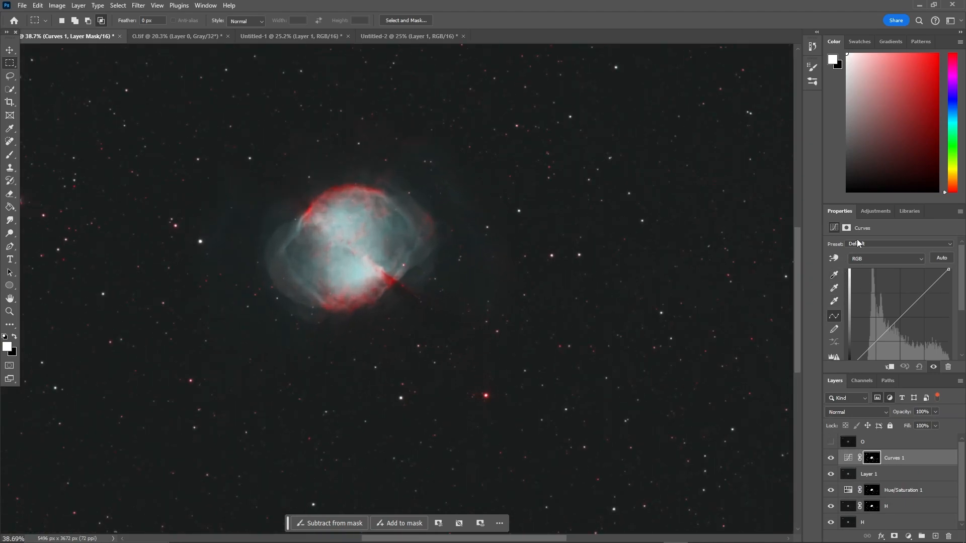
click(864, 257)
click(866, 289)
mouse_move(881, 338)
mouse_down()
mouse_move(887, 347)
mouse_move(885, 325)
mouse_move(888, 347)
mouse_move(885, 336)
mouse_up()
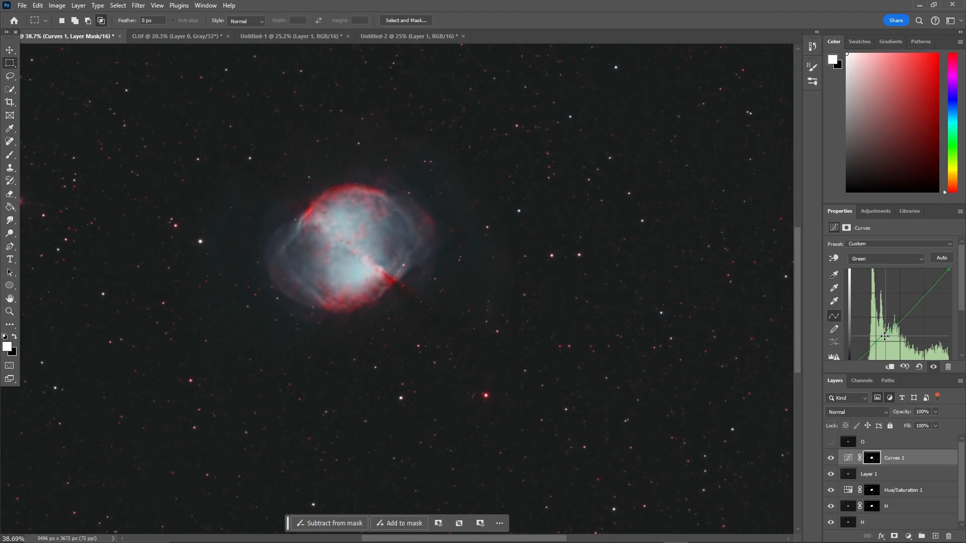
Step: Raise the blue channel midtones in the masked Curves adjustment and hold down its darker tones with a second point
click(882, 260)
click(874, 293)
mouse_move(886, 327)
mouse_down()
mouse_move(894, 311)
mouse_move(879, 338)
mouse_up()
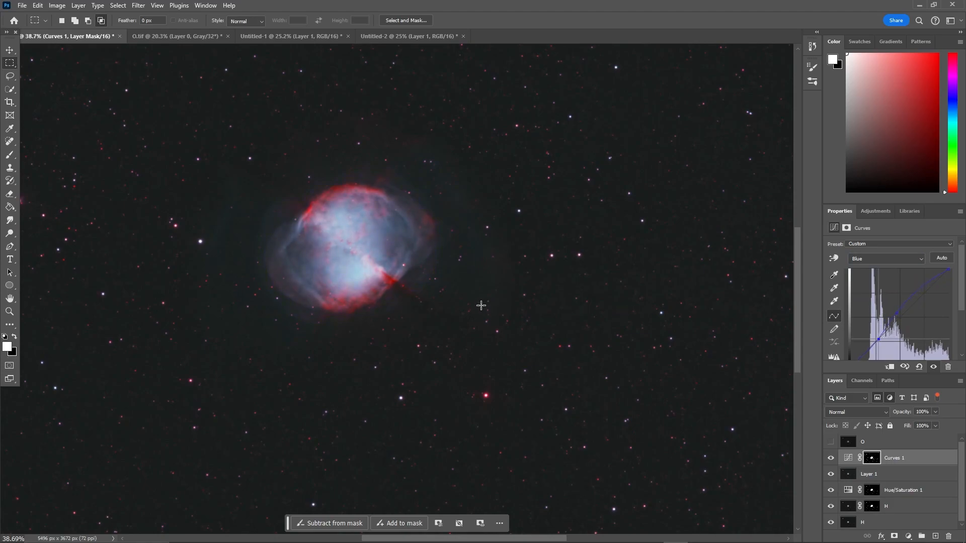
Step: Anchor the red channel's darker tones in the masked Curves adjustment and raise its brighter tones slightly
scroll(457, 307, up, 1)
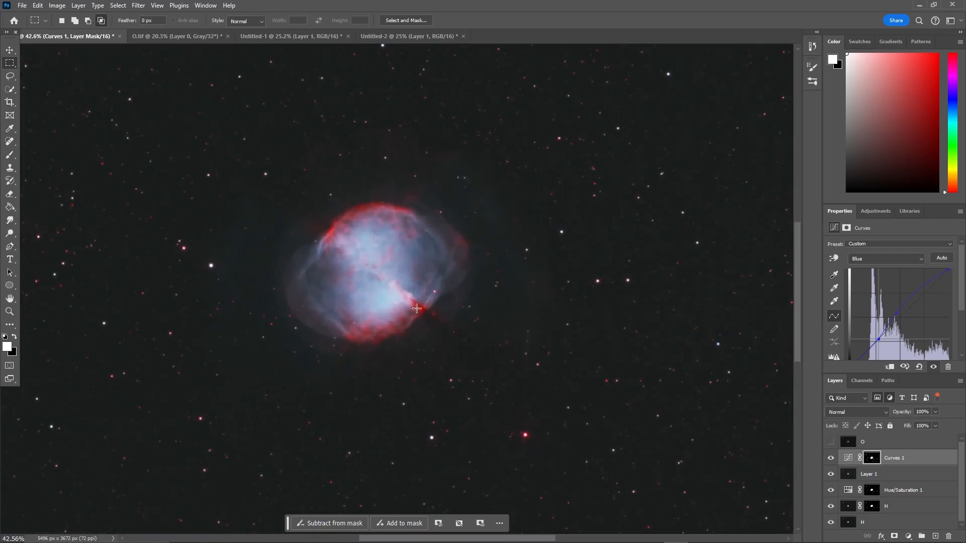
click(885, 258)
click(870, 274)
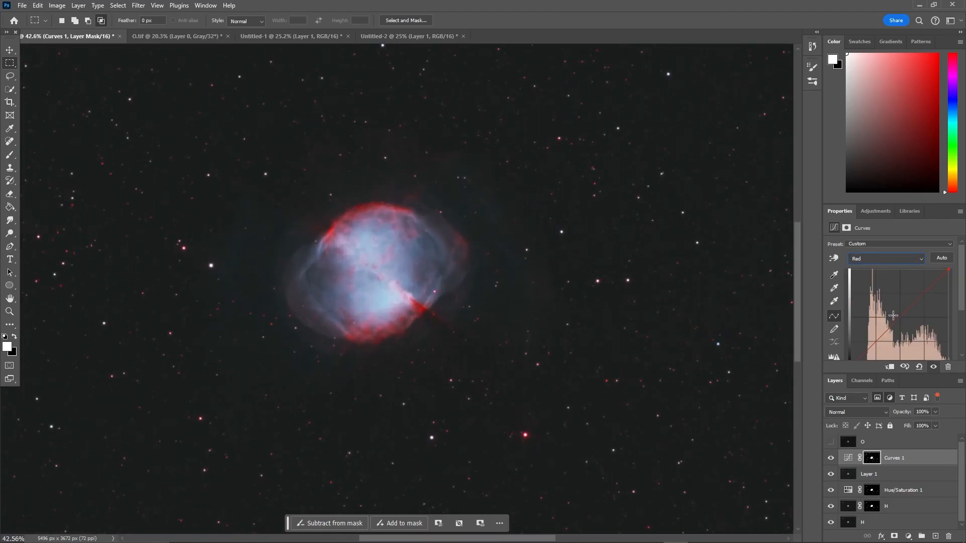
drag(896, 325, 880, 337)
drag(926, 288, 924, 286)
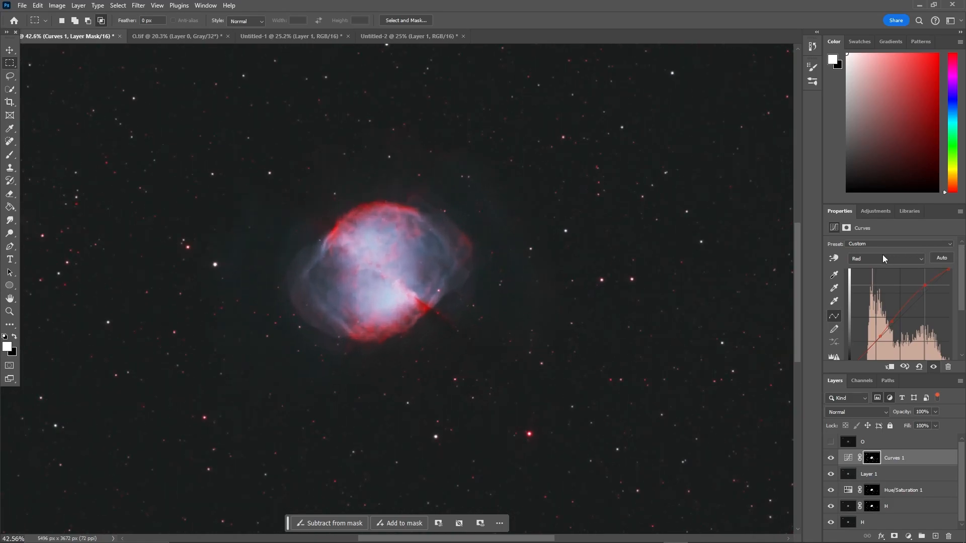
Step: Raise the green channel's brighter tones slightly in the masked Curves adjustment and readjust its dark-tone point
click(883, 255)
click(885, 287)
drag(919, 301, 918, 298)
scroll(526, 289, down, 4)
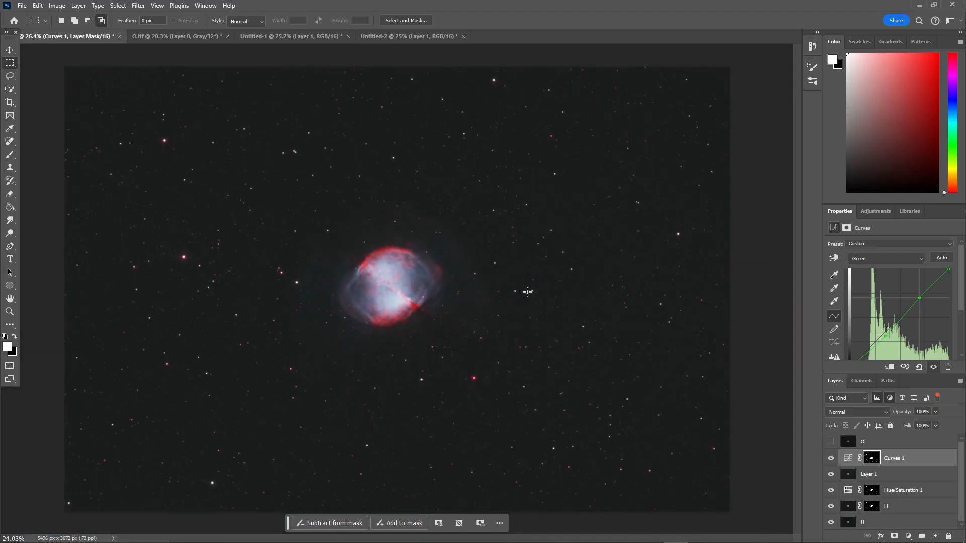
scroll(515, 293, up, 6)
scroll(397, 290, up, 1)
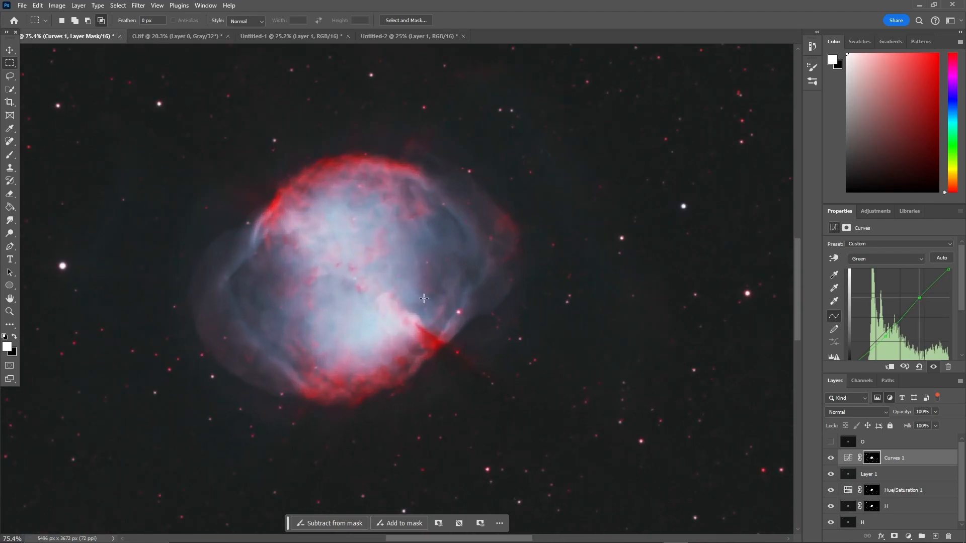
scroll(572, 342, up, 5)
scroll(571, 344, down, 2)
scroll(571, 343, down, 3)
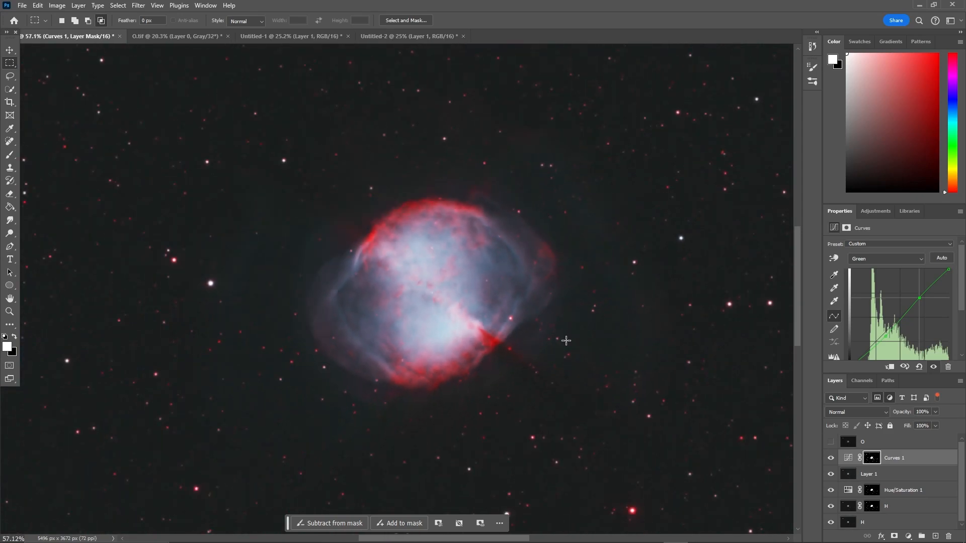
mouse_move(887, 336)
mouse_down()
mouse_move(885, 348)
mouse_move(884, 338)
mouse_up()
Step: Examine the nebula's colour balance and its blend into the background at several magnifications
scroll(461, 348, down, 3)
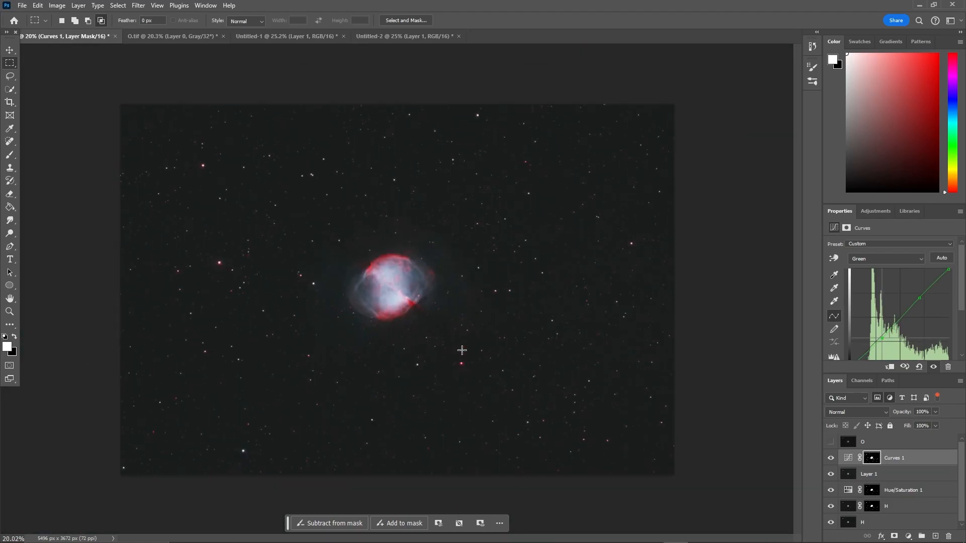
scroll(461, 348, up, 2)
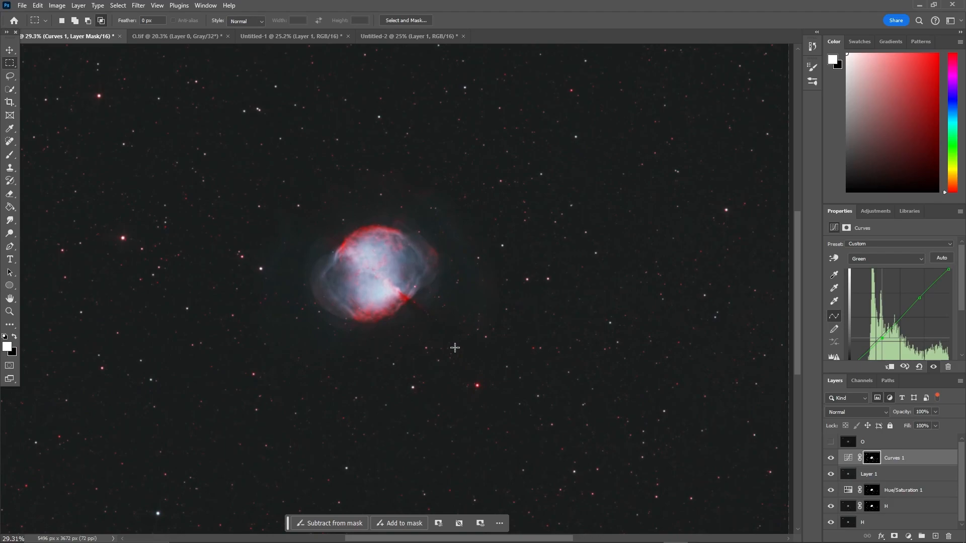
scroll(421, 259, up, 5)
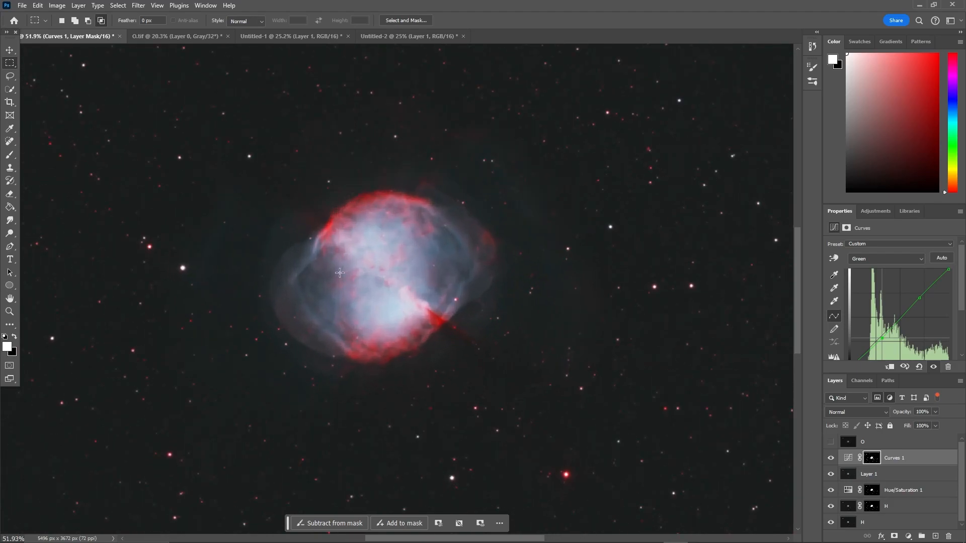
scroll(434, 275, down, 3)
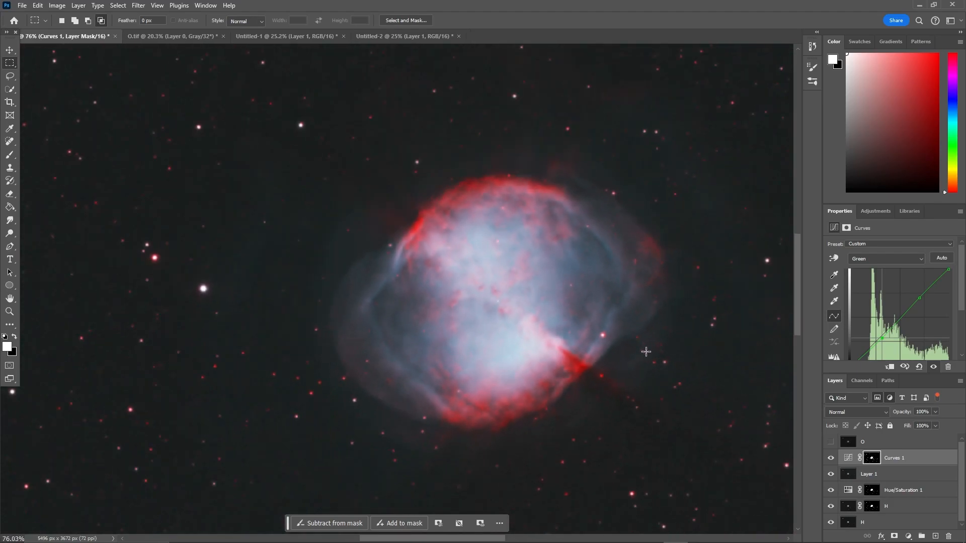
scroll(583, 374, down, 1)
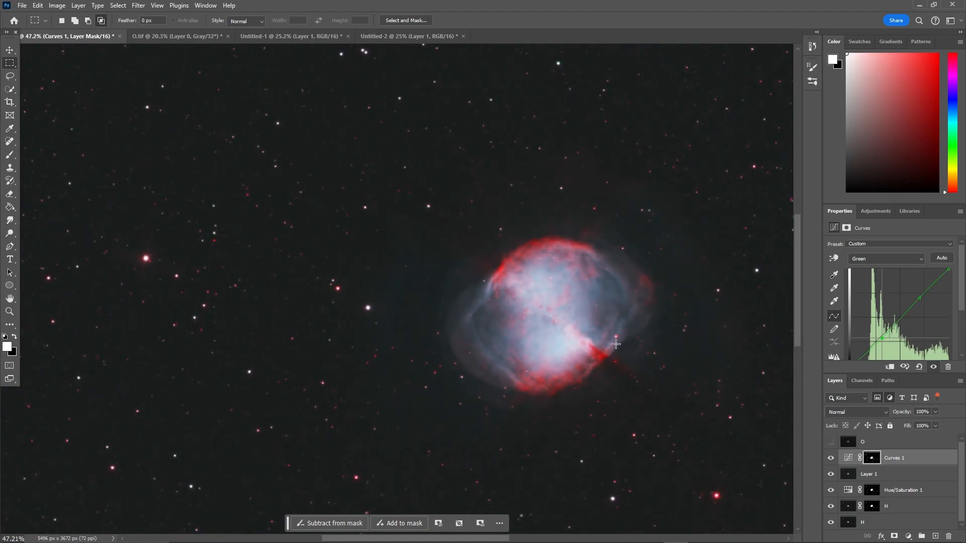
scroll(653, 381, up, 1)
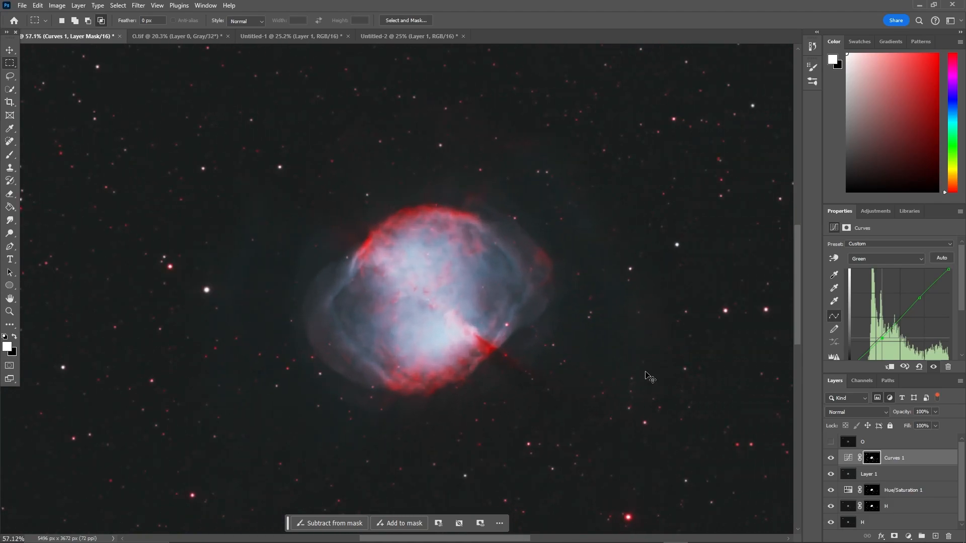
scroll(654, 381, right, 1)
scroll(589, 373, down, 1)
scroll(456, 342, down, 3)
scroll(457, 298, up, 5)
scroll(437, 361, up, 1)
scroll(442, 362, down, 5)
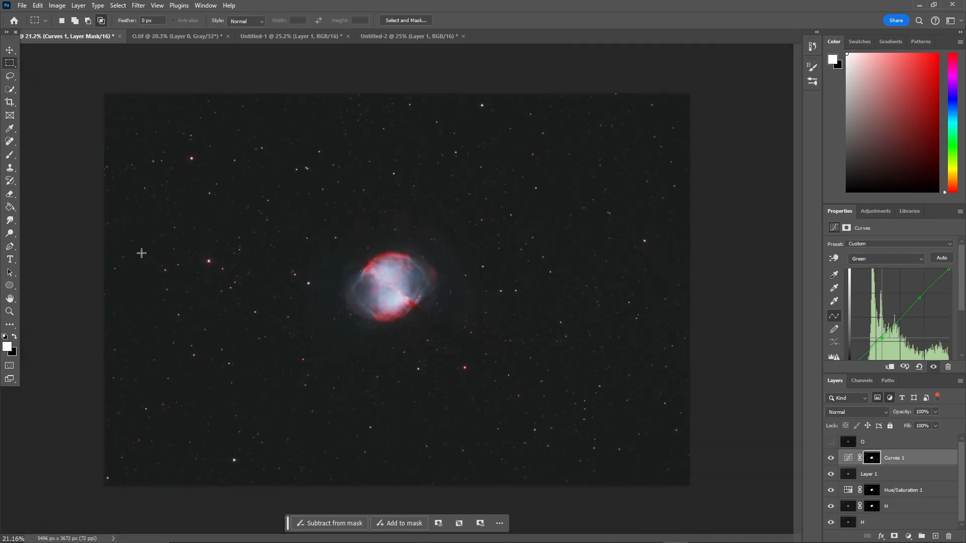
Step: Rotate the image slightly and crop it tightly around the nebula to 1987 × 1608 px
click(12, 104)
drag(378, 70, 401, 73)
drag(141, 119, 212, 158)
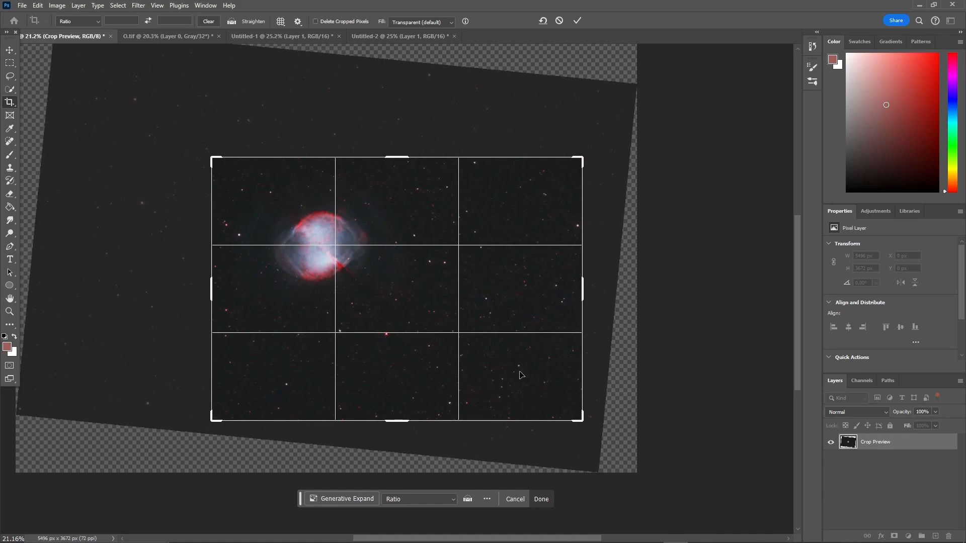
drag(582, 424, 504, 375)
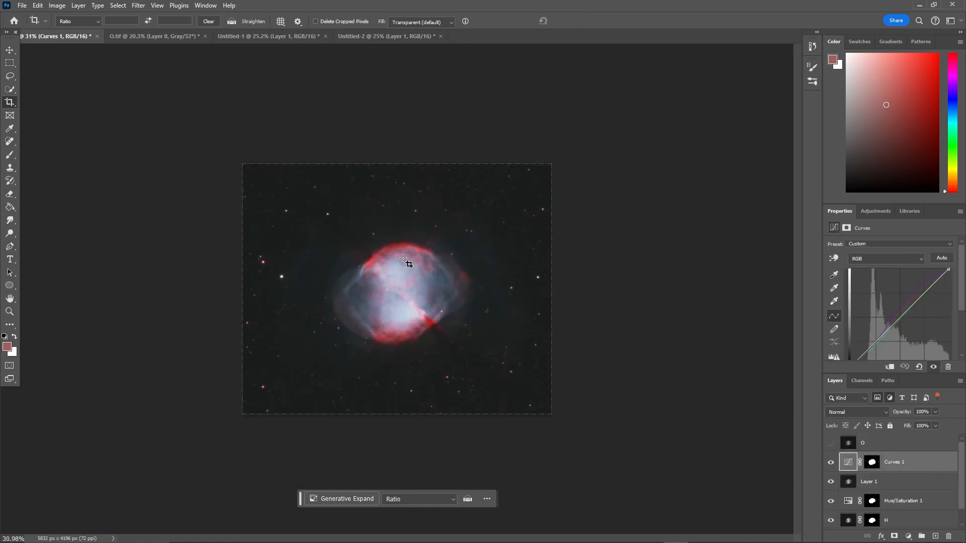
scroll(529, 299, up, 2)
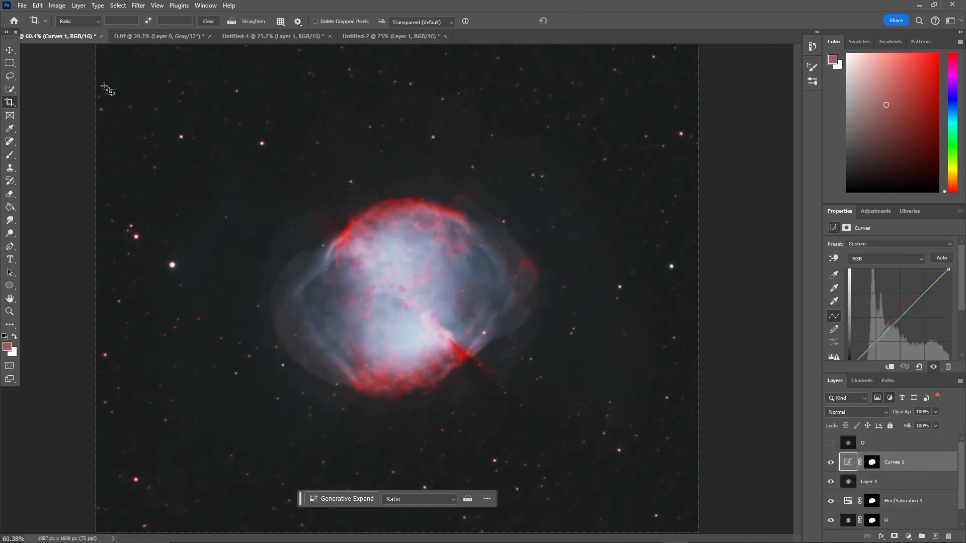
click(9, 50)
scroll(248, 201, down, 1)
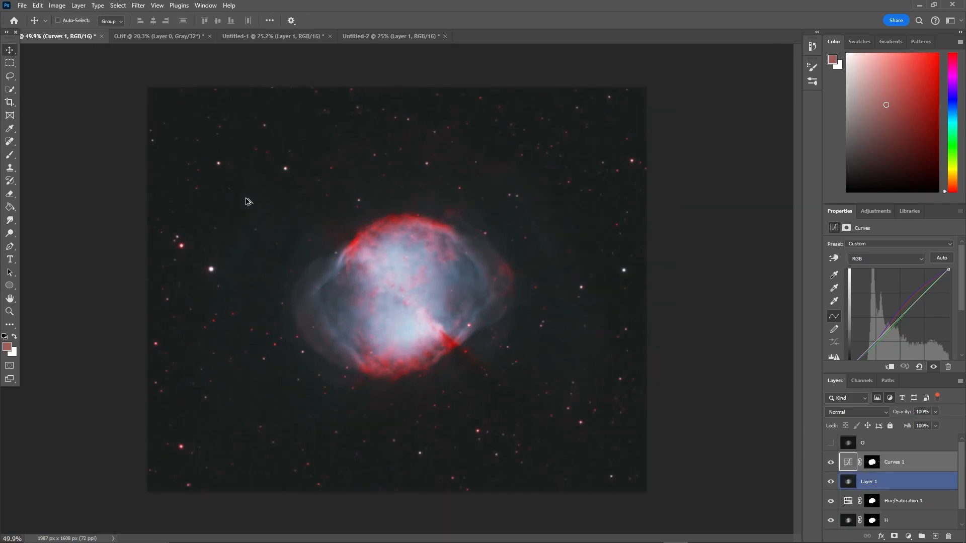
Step: Stamp all visible layers into a new merged layer above the Curves 1 adjustment
click(872, 462)
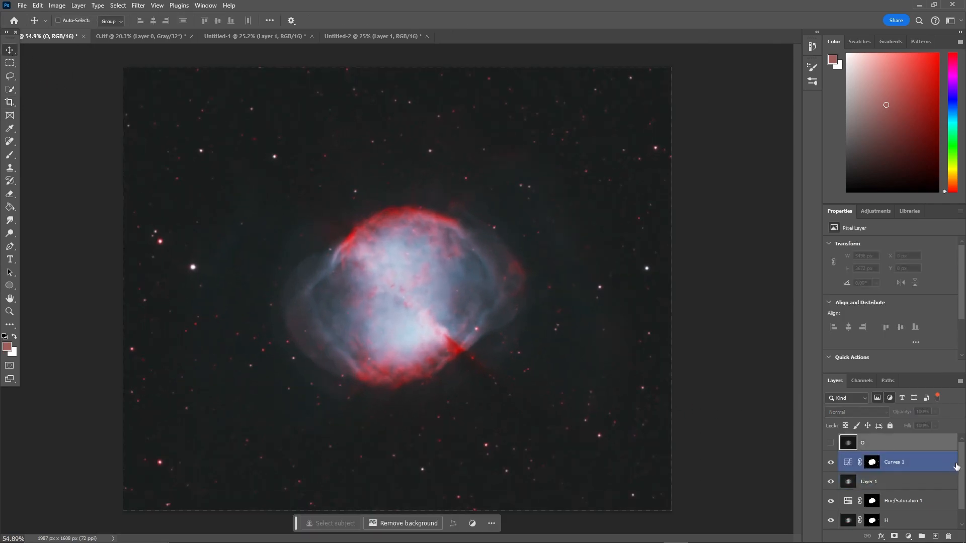
click(914, 470)
key(ctrl+shift+alt+e)
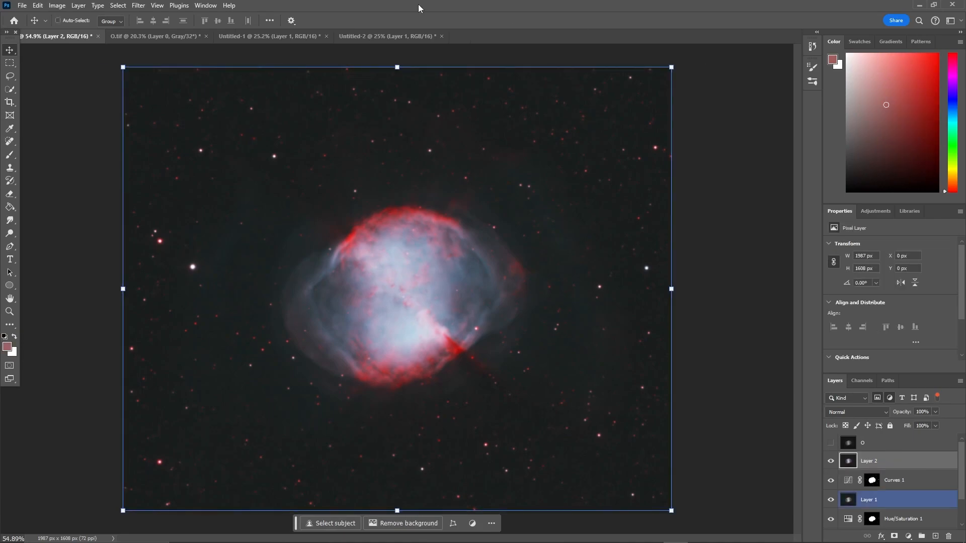
Step: Open the merged layer in the Camera Raw Filter and set Contrast to +23, Highlights to -40 and Whites to -15
click(135, 5)
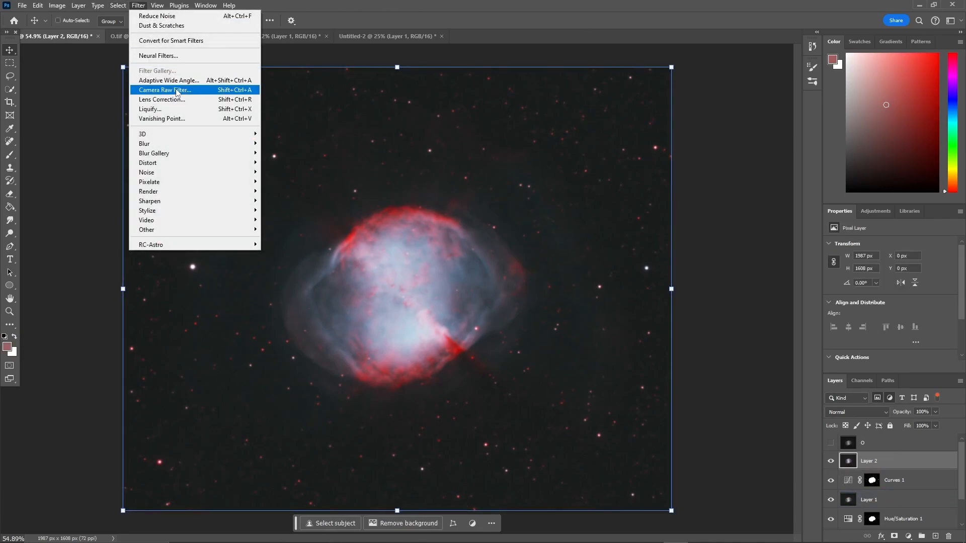
click(219, 90)
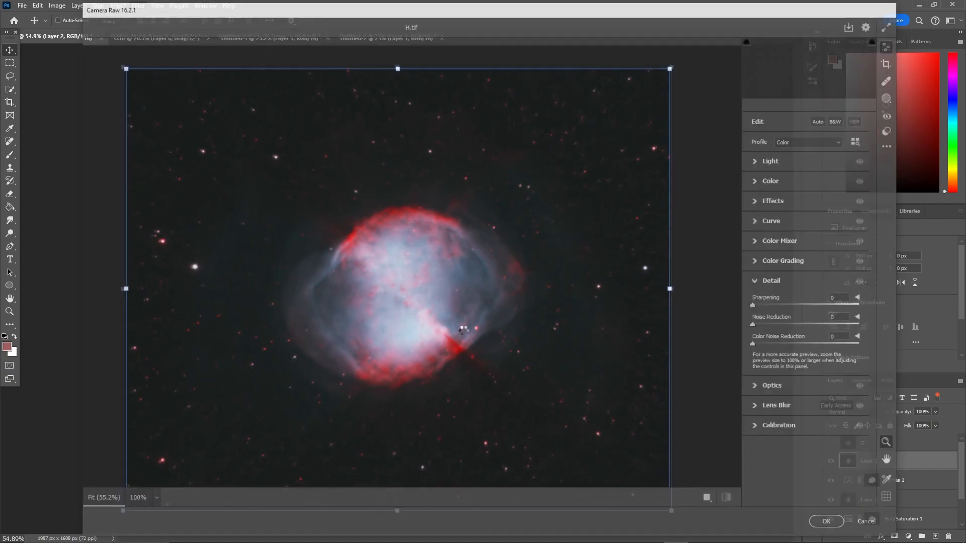
click(769, 162)
mouse_move(813, 200)
mouse_down()
mouse_move(844, 196)
mouse_move(816, 198)
mouse_move(824, 195)
mouse_up()
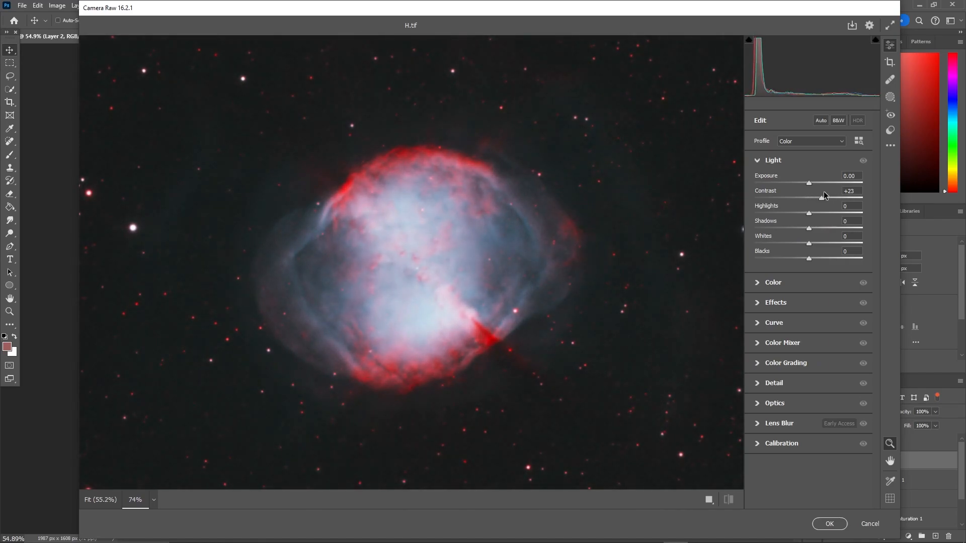
drag(804, 245, 778, 217)
scroll(442, 198, down, 3)
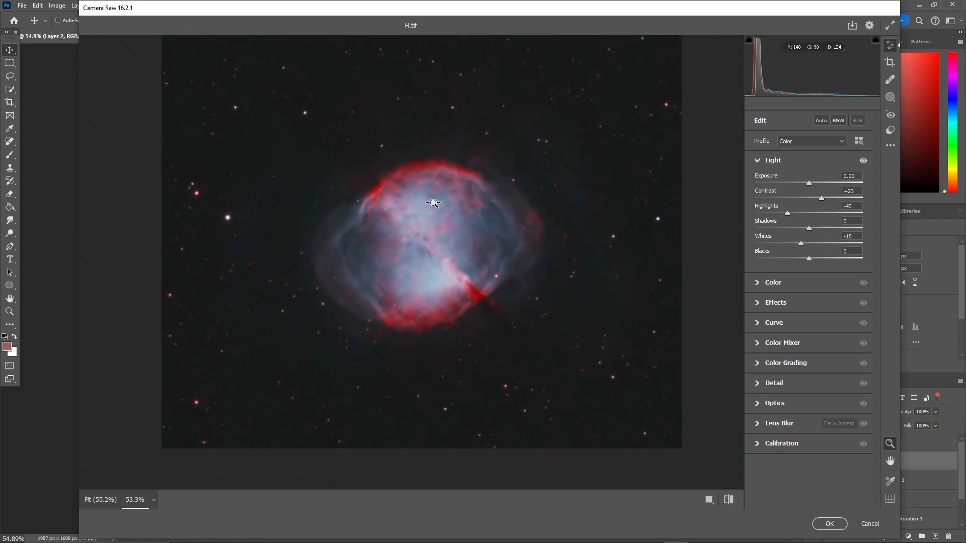
Step: Set the Camera Raw Exposure to +0.20, Shadows to -1 and Whites to +26
drag(809, 184, 810, 185)
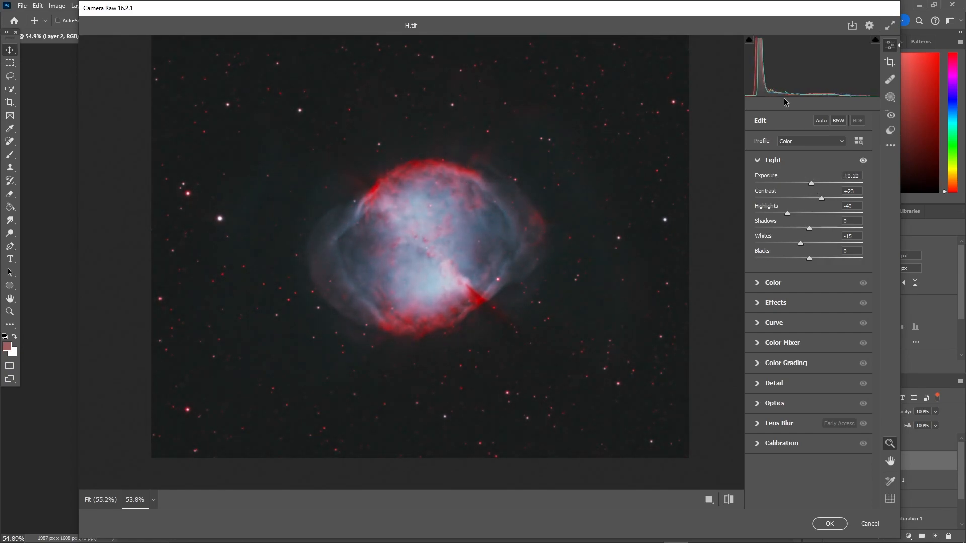
mouse_move(770, 81)
mouse_down()
mouse_move(815, 82)
mouse_move(769, 82)
mouse_up()
drag(673, 144, 569, 186)
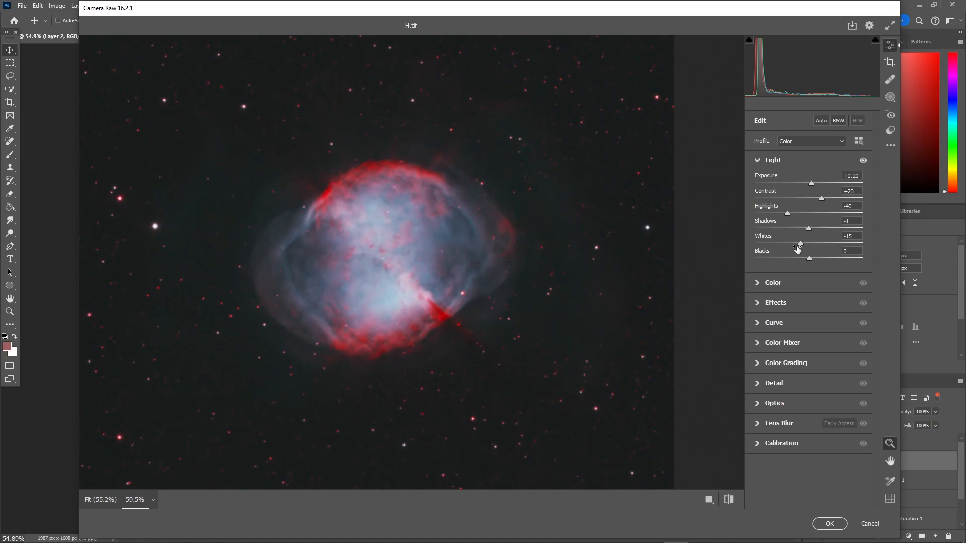
drag(803, 244, 831, 240)
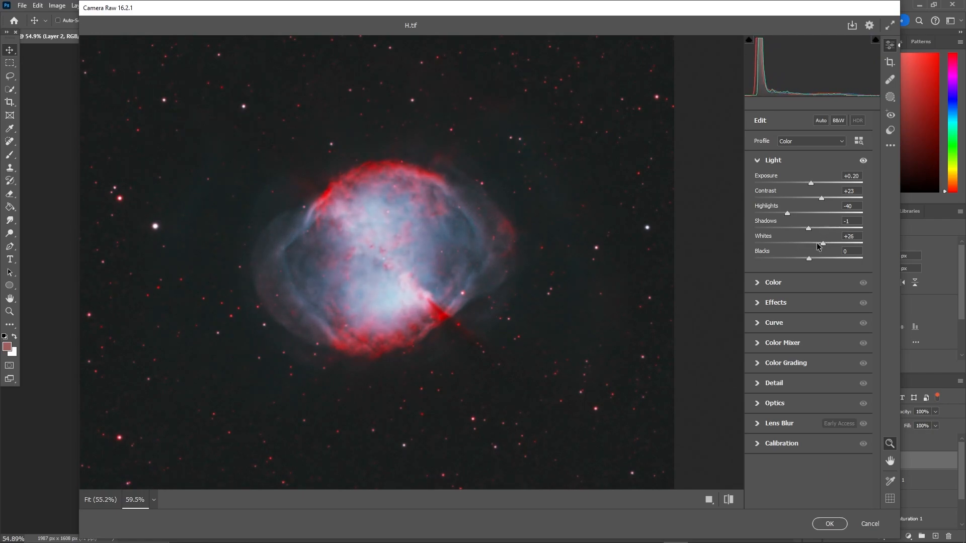
Step: Set the Camera Raw Highlights to -64, Shadows to +46 and Blacks to +8
drag(422, 300, 431, 296)
drag(431, 295, 472, 305)
mouse_move(786, 215)
mouse_down()
mouse_move(764, 214)
mouse_move(774, 213)
mouse_up()
drag(447, 207, 403, 209)
drag(812, 264, 839, 230)
drag(570, 240, 545, 244)
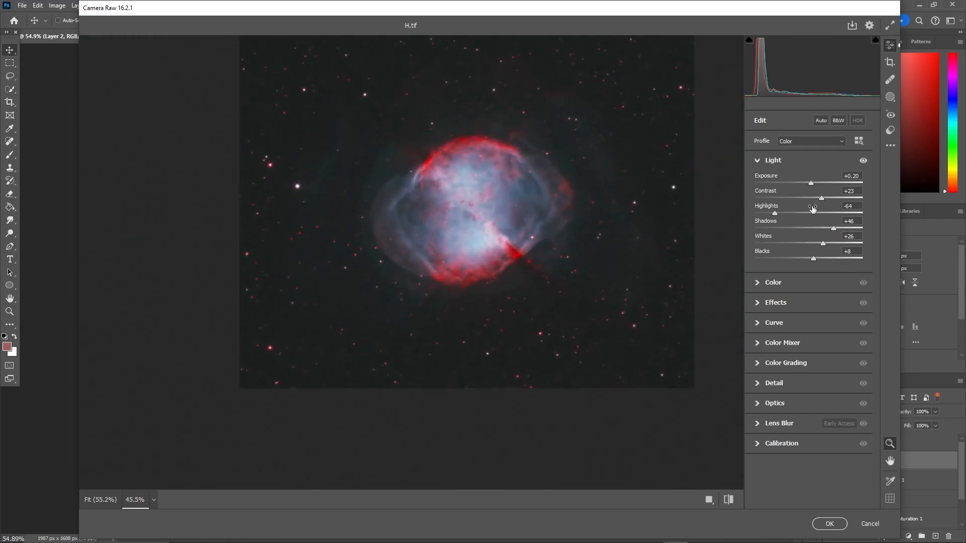
Step: Cool and mute the image in Camera Raw with Temperature -5, Tint -2 and Saturation -17
click(777, 284)
drag(526, 232, 546, 225)
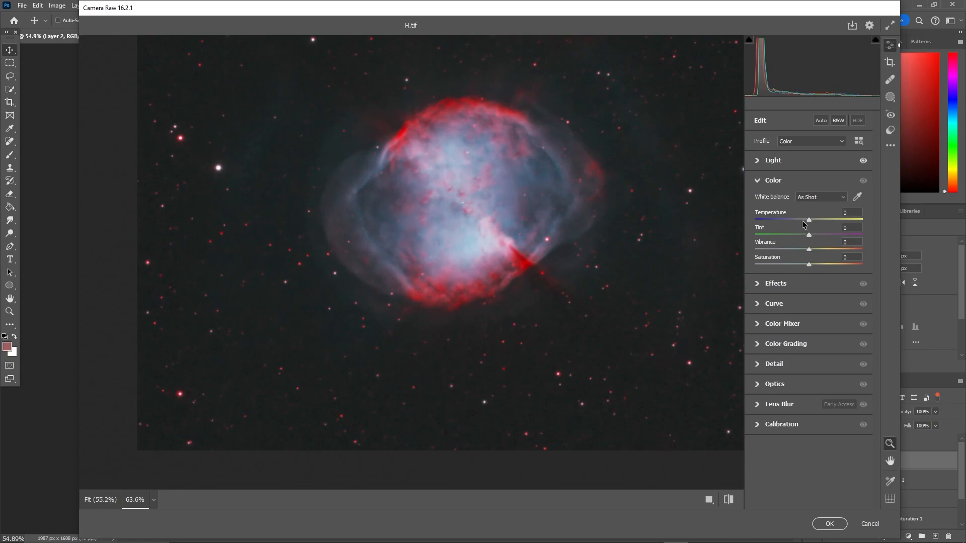
drag(808, 222, 807, 261)
click(727, 244)
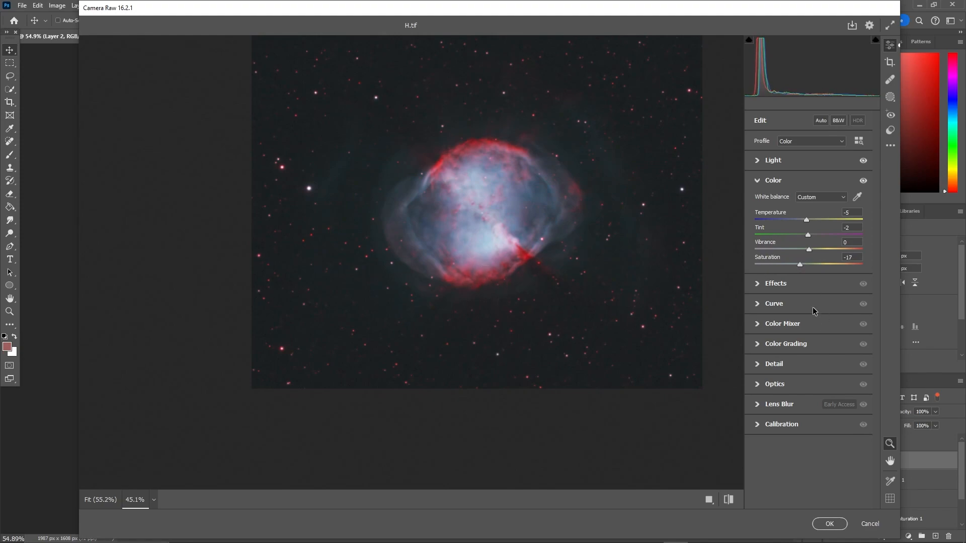
Step: Set the Camera Raw Vibrance to +40 and check the nebula's colours up close
drag(825, 246, 829, 246)
drag(536, 148, 568, 199)
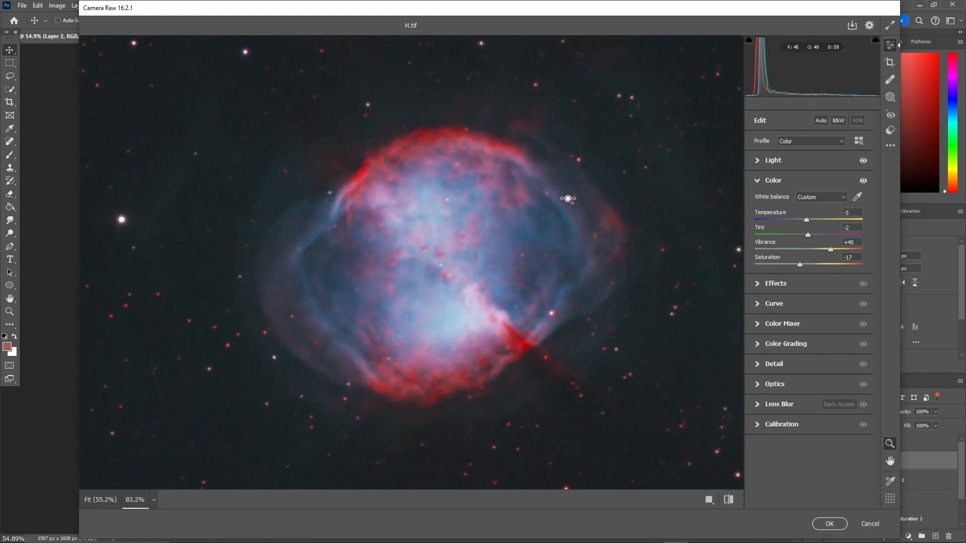
drag(490, 246, 458, 260)
scroll(496, 270, down, 1)
drag(523, 249, 480, 238)
drag(568, 196, 577, 197)
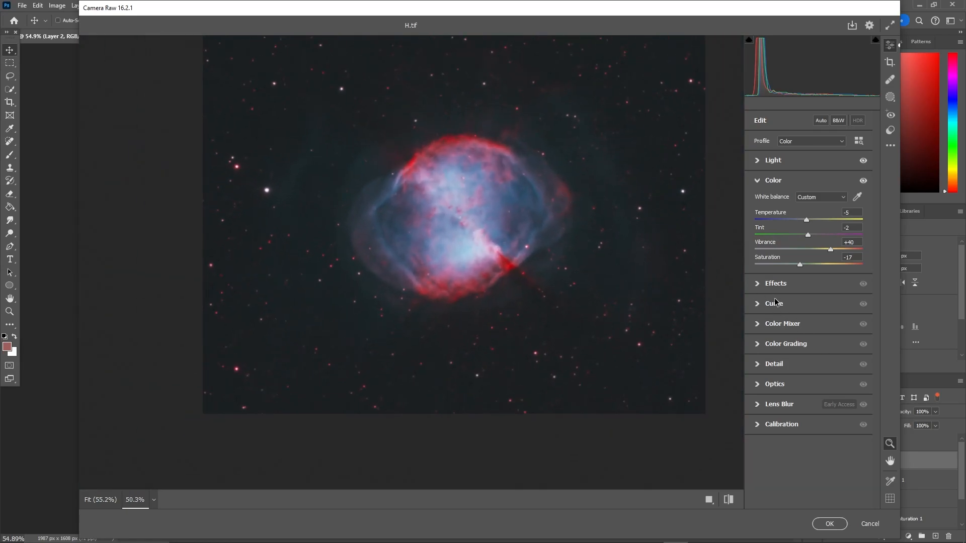
Step: Adjust the dark tones of the Camera Raw point curve, raise the red curve from input 94 to output 98, and compare without it
click(775, 302)
drag(770, 341, 766, 349)
click(804, 238)
drag(798, 317, 794, 319)
scroll(508, 297, down, 3)
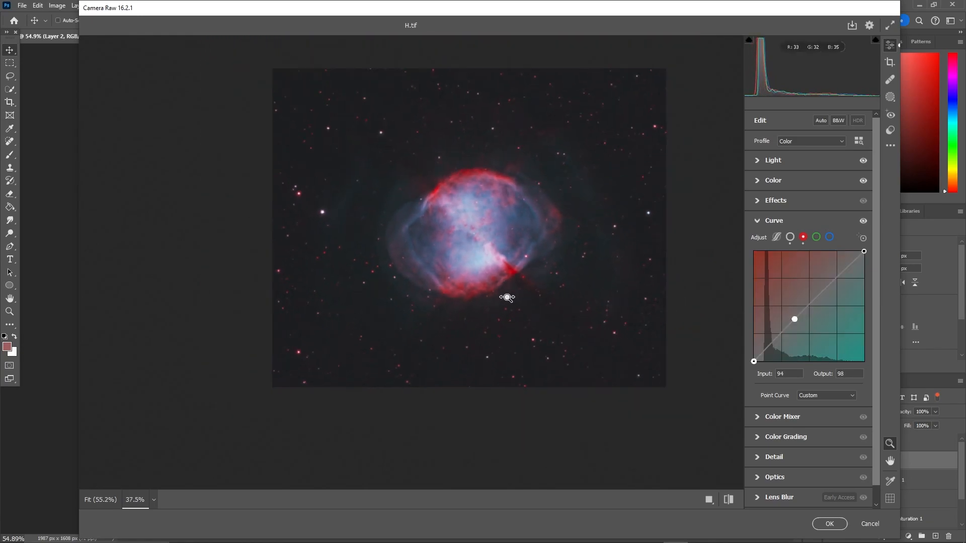
scroll(522, 292, up, 1)
click(863, 221)
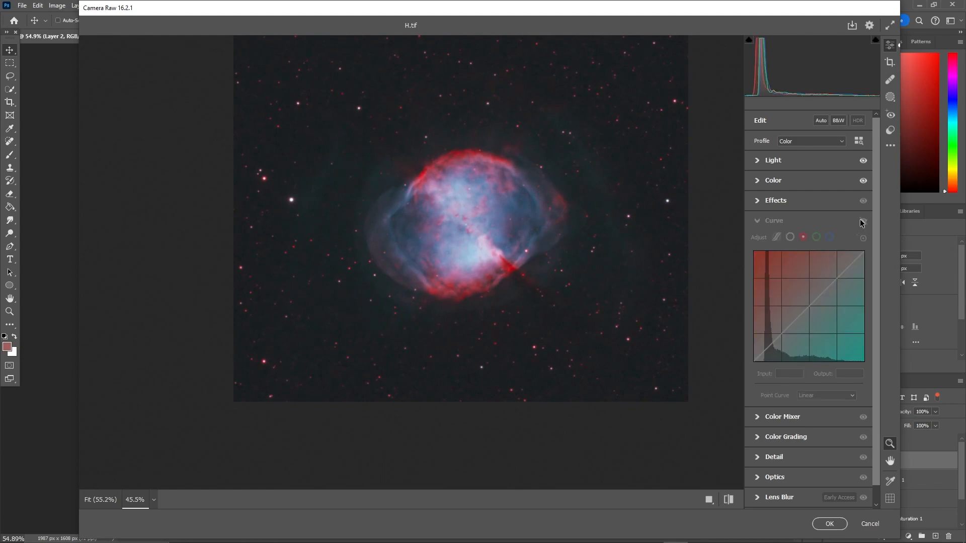
Step: Set the green Hue to -10 in the Camera Raw Color Mixer
click(781, 417)
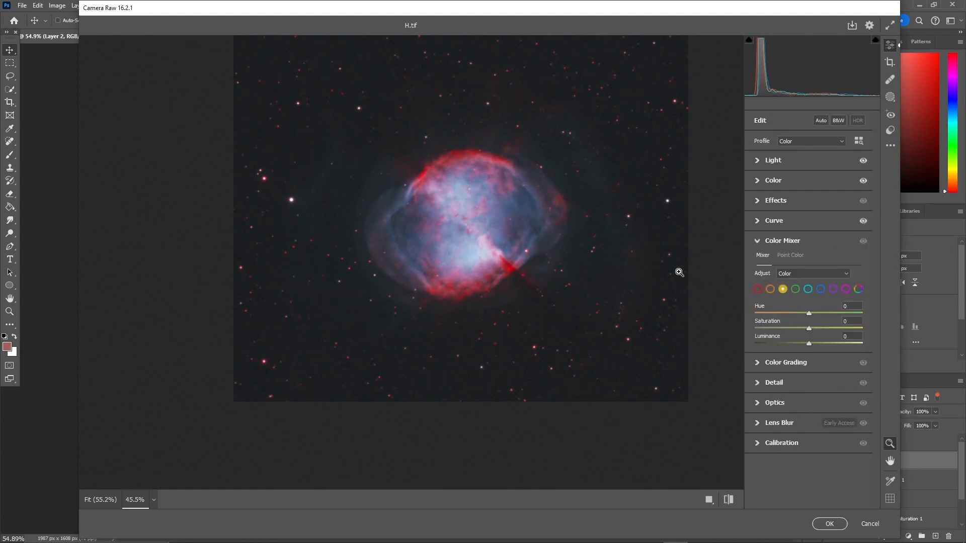
scroll(604, 272, up, 10)
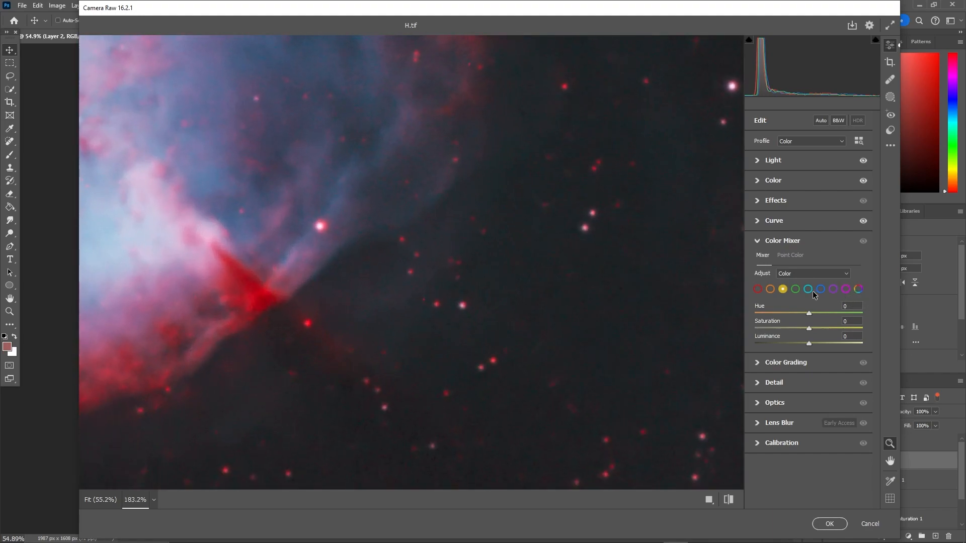
click(795, 291)
click(805, 313)
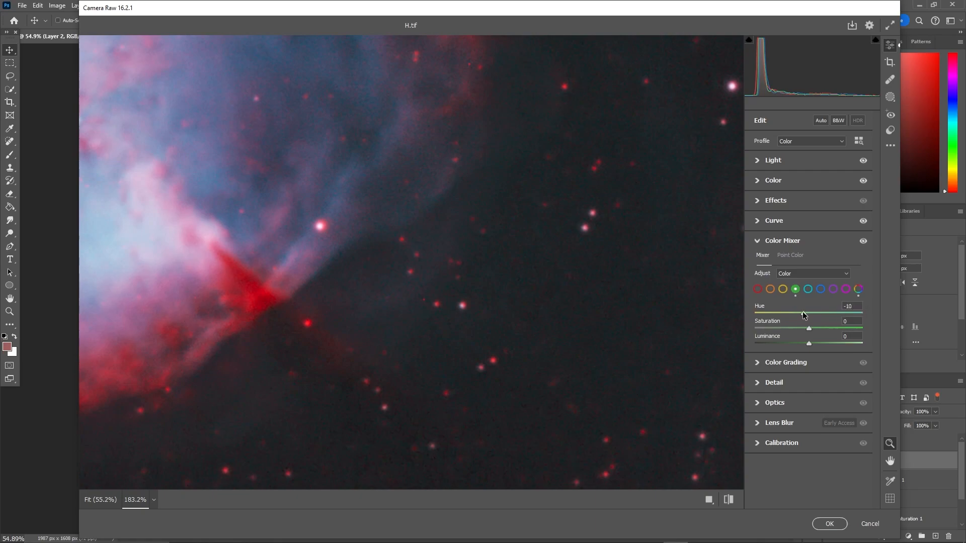
Step: Set the Color Mixer's aqua Hue to +53 and apply the Camera Raw adjustments to Layer 2
click(808, 288)
drag(808, 314, 828, 311)
drag(632, 276, 548, 276)
drag(618, 238, 672, 239)
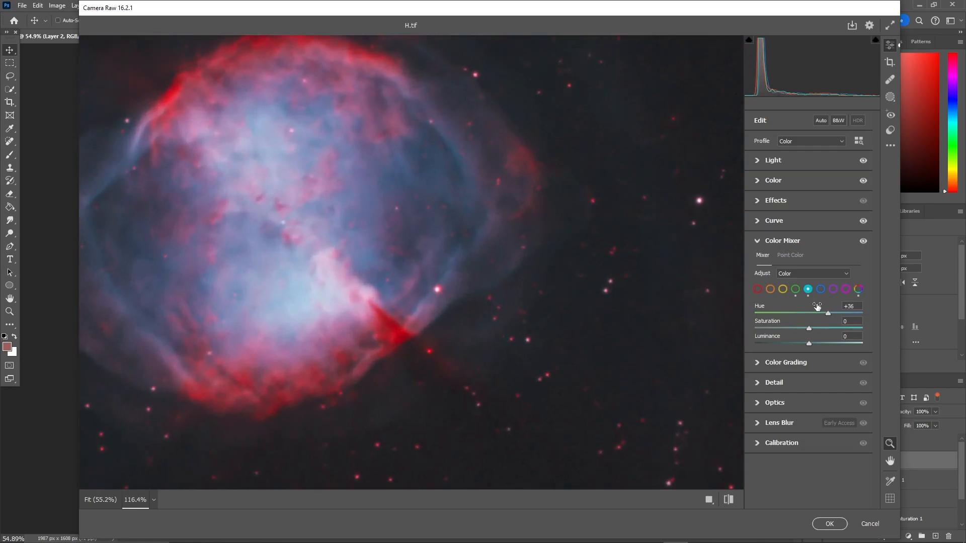
mouse_move(826, 316)
mouse_down()
mouse_move(818, 315)
mouse_move(836, 308)
mouse_up()
drag(629, 294, 573, 297)
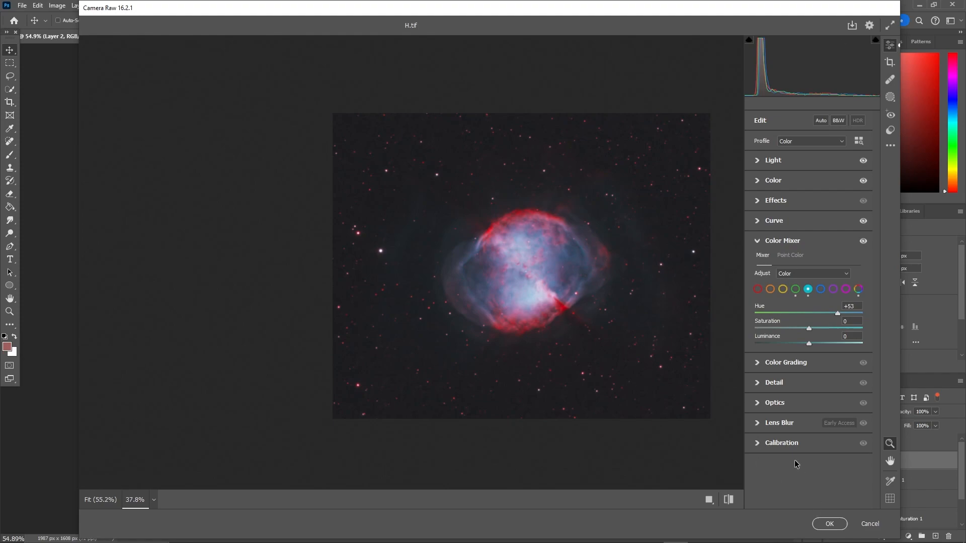
click(819, 523)
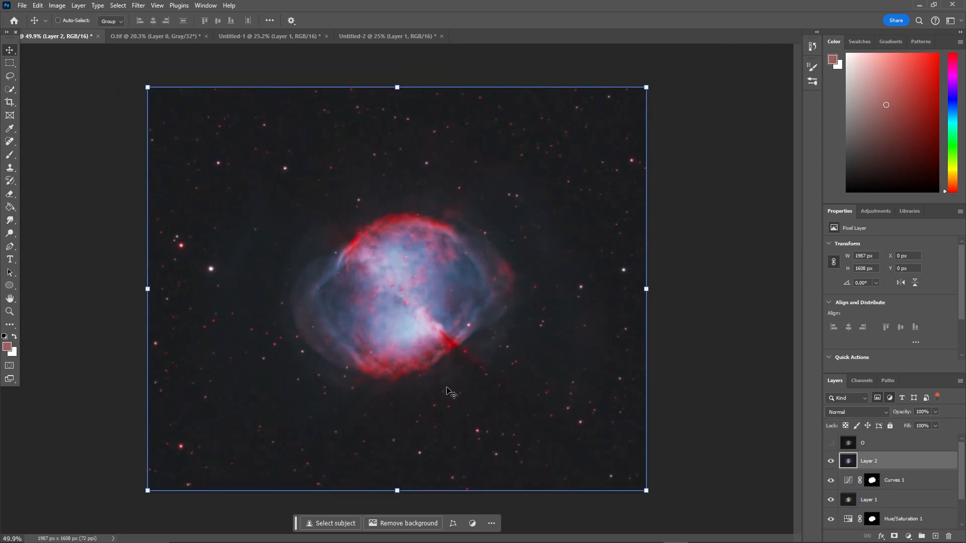
Step: Place the Dumbell nebula picture from File Explorer over the edited image as a new layer
scroll(450, 392, up, 1)
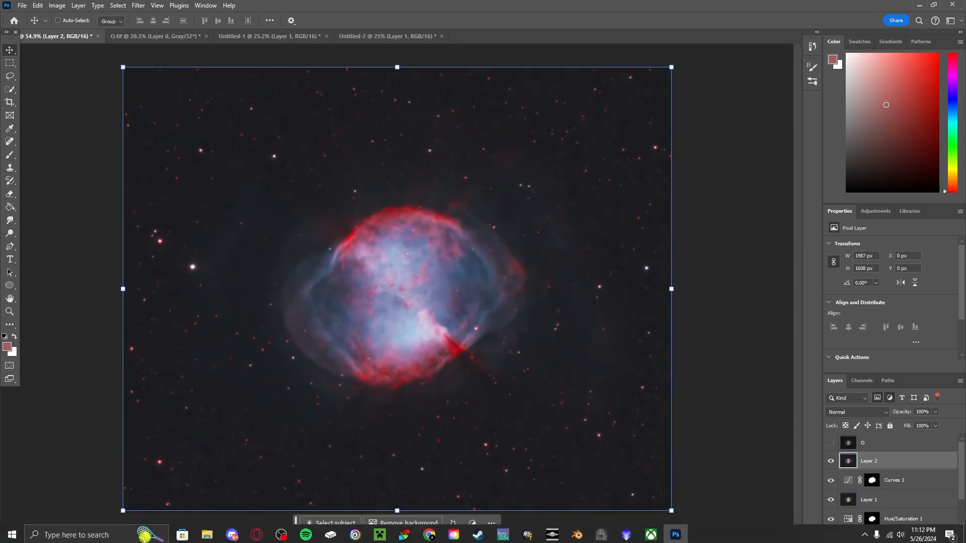
click(208, 533)
drag(737, 235, 276, 265)
drag(447, 325, 433, 328)
key(Escape)
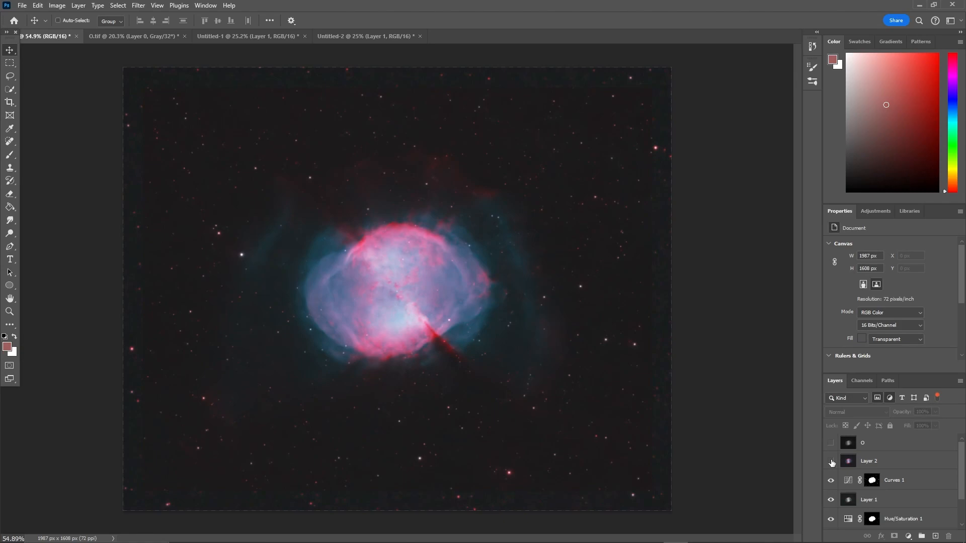
Step: Toggle Layer 2's visibility and turn off layer filtering so the placed Dumbell nebula layer is listed
click(831, 462)
click(832, 463)
click(832, 463)
click(833, 464)
click(832, 463)
scroll(867, 480, down, 2)
scroll(868, 480, up, 2)
click(877, 397)
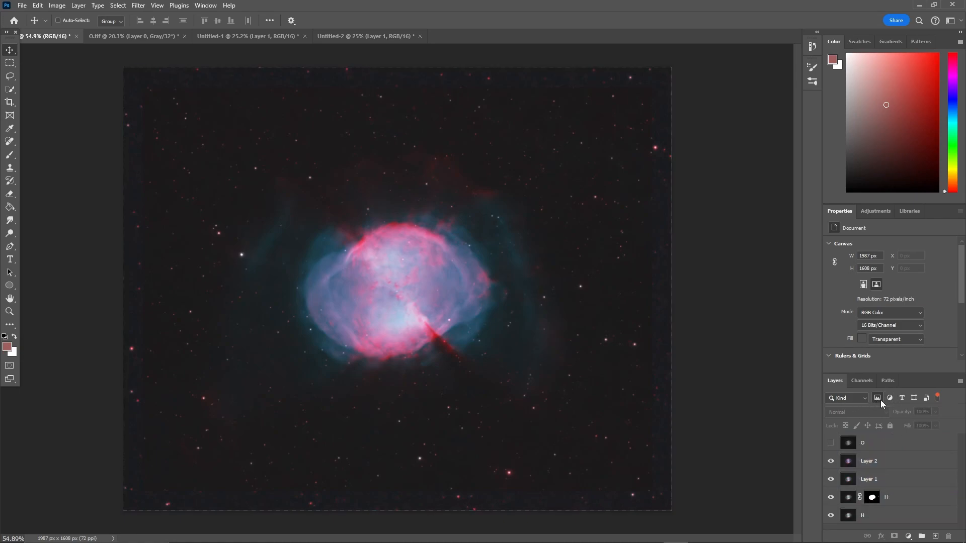
click(880, 400)
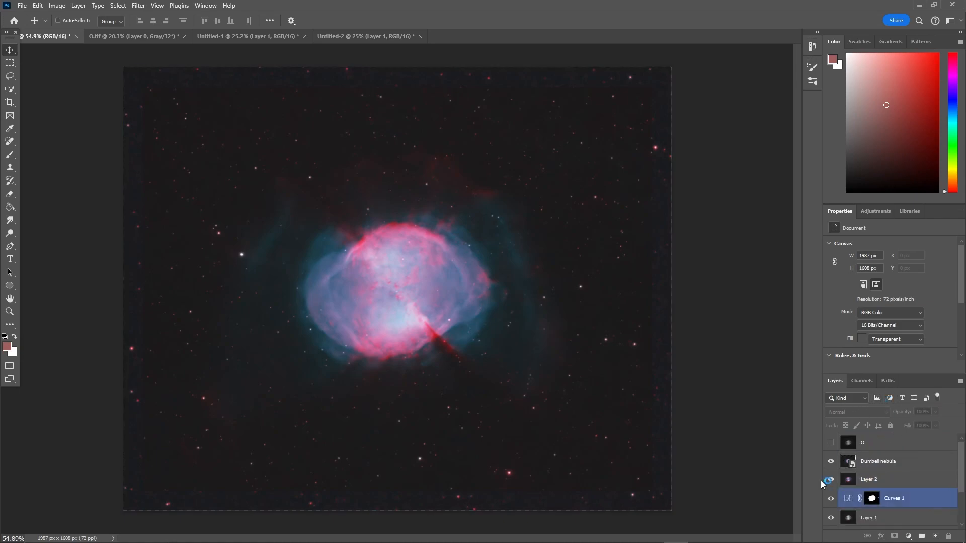
Step: Compare the whole picture with and without the Dumbell nebula layer
click(830, 460)
click(831, 461)
click(831, 461)
click(830, 461)
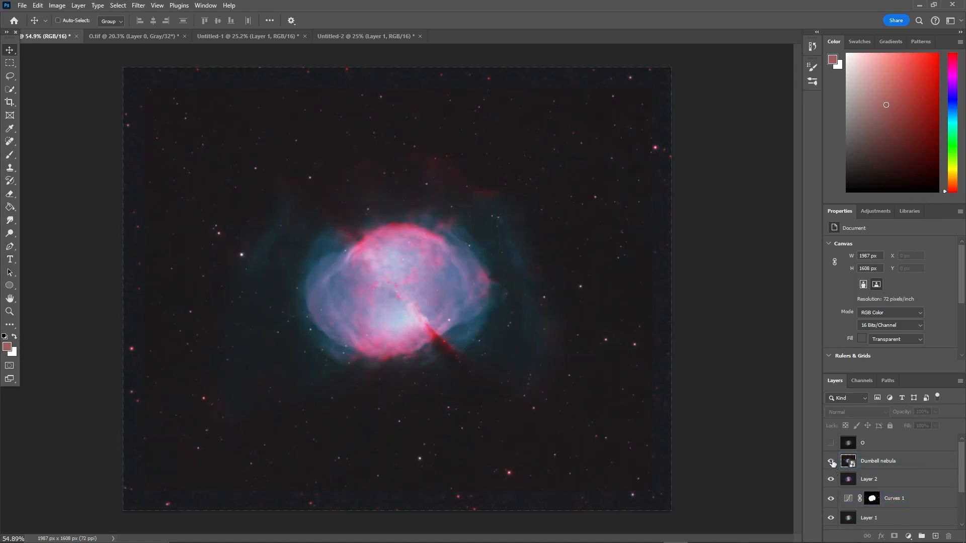
click(831, 461)
click(830, 461)
click(831, 461)
click(830, 460)
click(830, 461)
click(831, 461)
Step: Compare the nebula's core and outer shell up close by repeatedly toggling the Dumbell nebula layer's visibility
scroll(397, 296, up, 5)
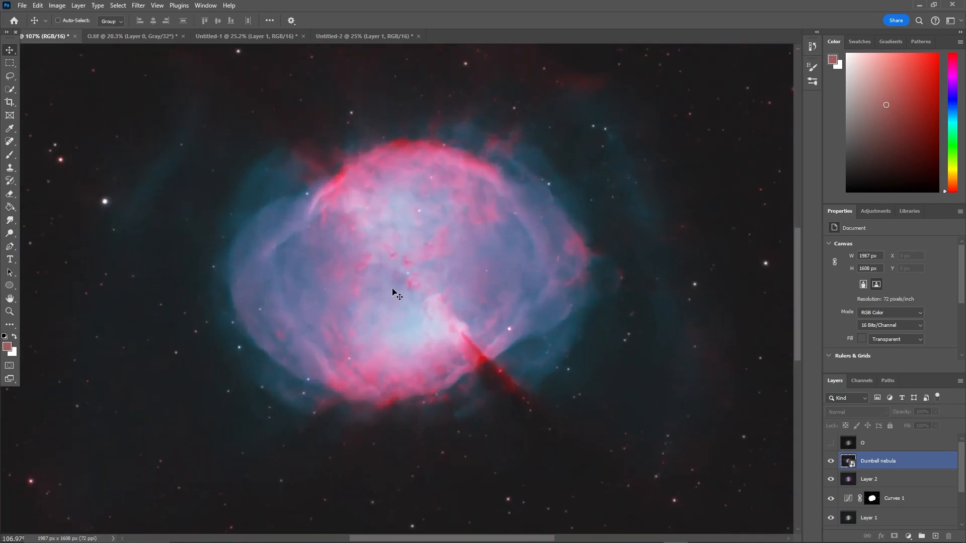
scroll(420, 267, up, 4)
scroll(409, 287, down, 2)
click(832, 462)
click(831, 461)
click(832, 462)
click(832, 461)
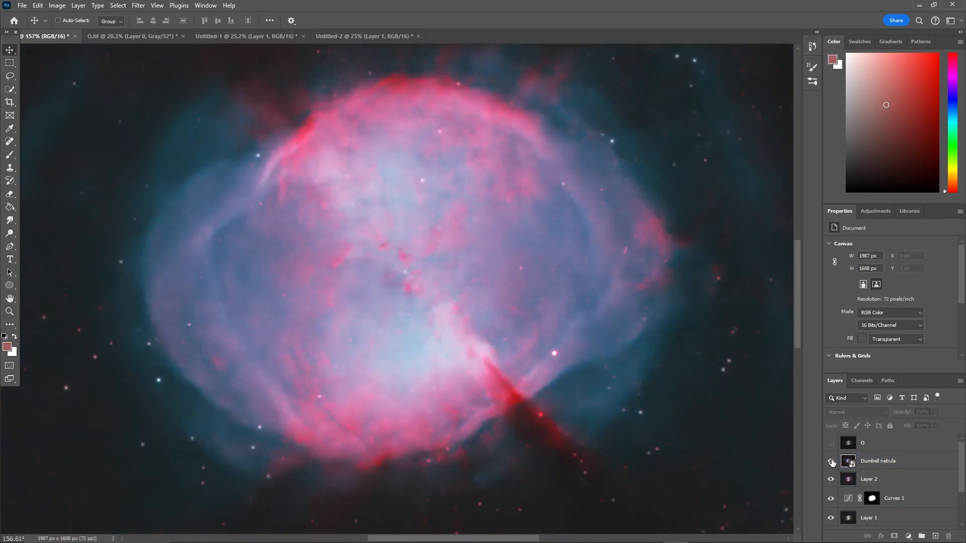
click(831, 462)
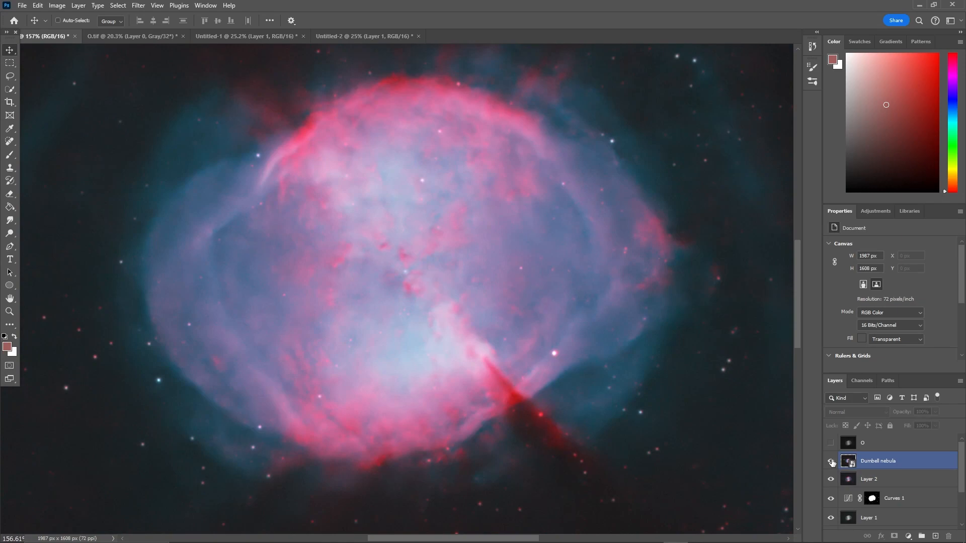
click(831, 461)
click(831, 462)
click(831, 462)
click(831, 462)
click(831, 462)
click(831, 462)
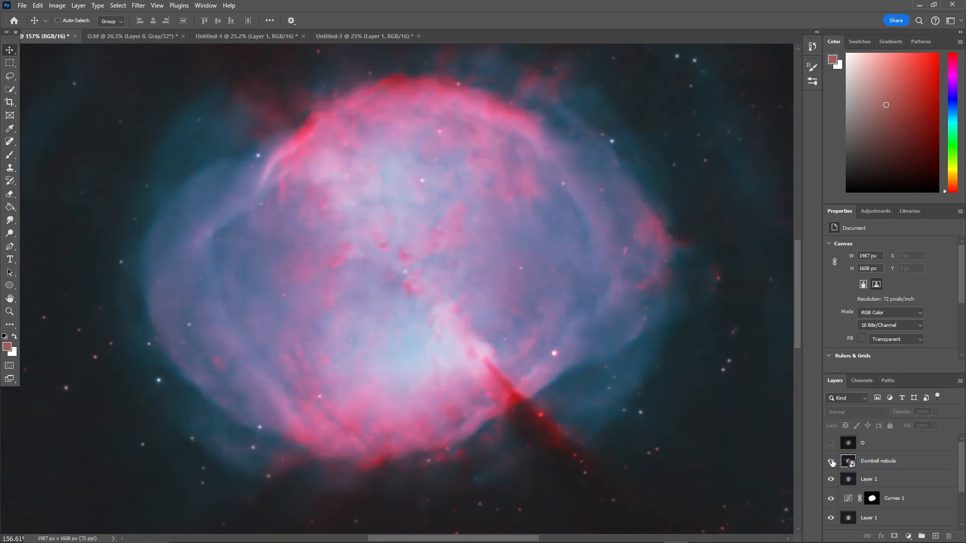
scroll(368, 382, down, 5)
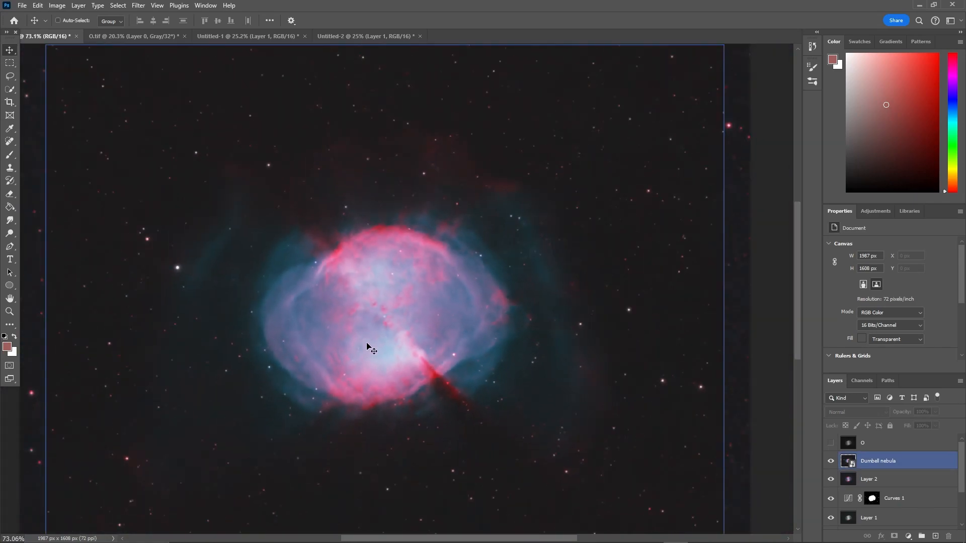
scroll(371, 347, up, 2)
scroll(371, 347, up, 2)
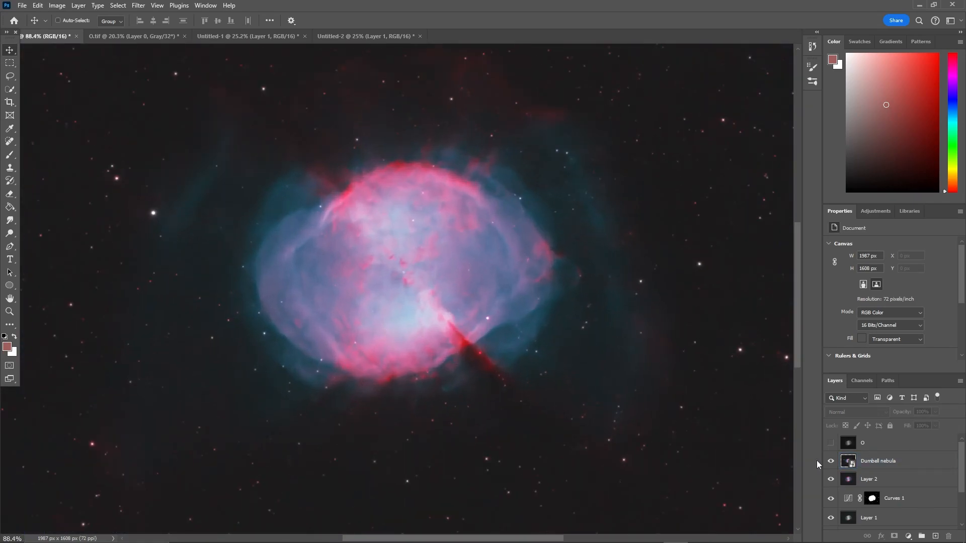
Step: Hide the Dumbell nebula layer and make Layer 2 the active layer
click(830, 462)
click(842, 474)
scroll(556, 406, down, 3)
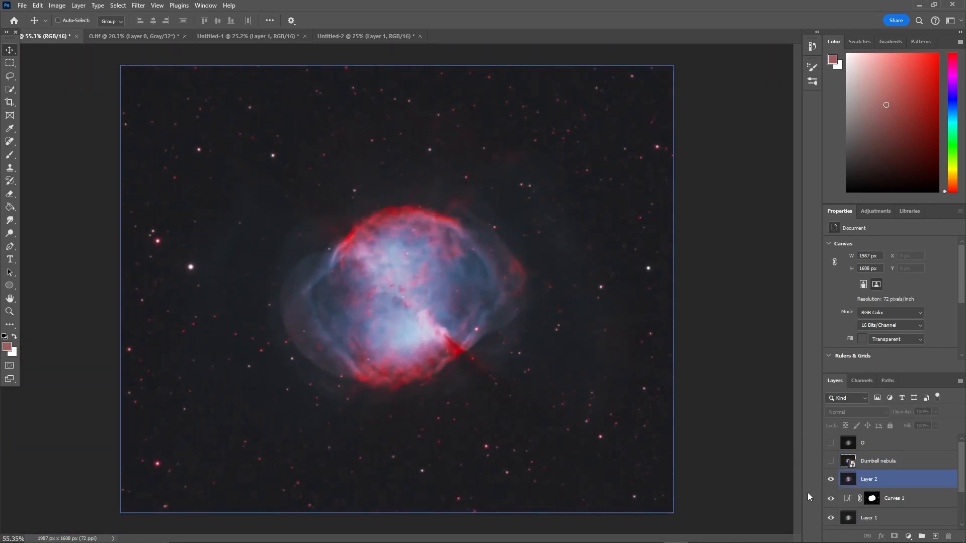
click(859, 477)
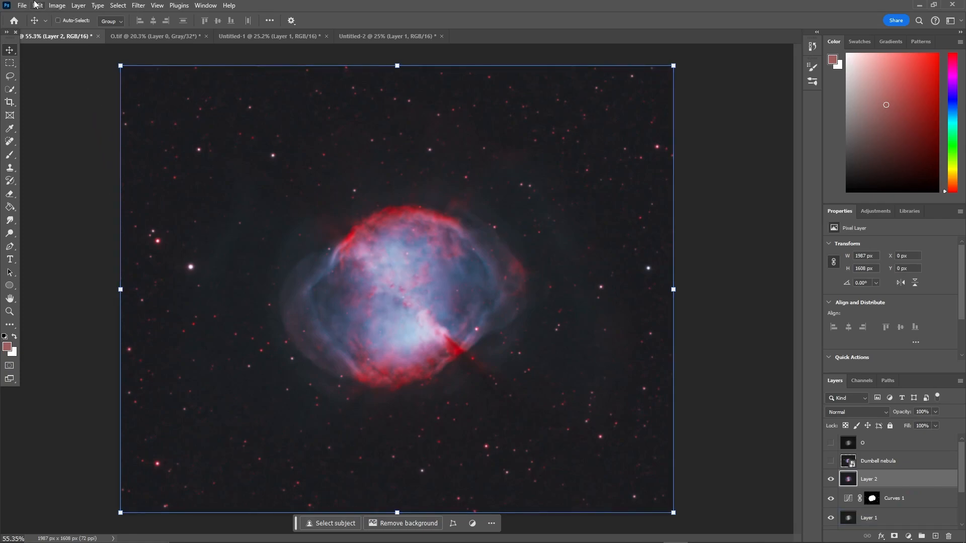
Step: Export the finished nebula picture
click(22, 6)
mouse_move(55, 184)
click(176, 181)
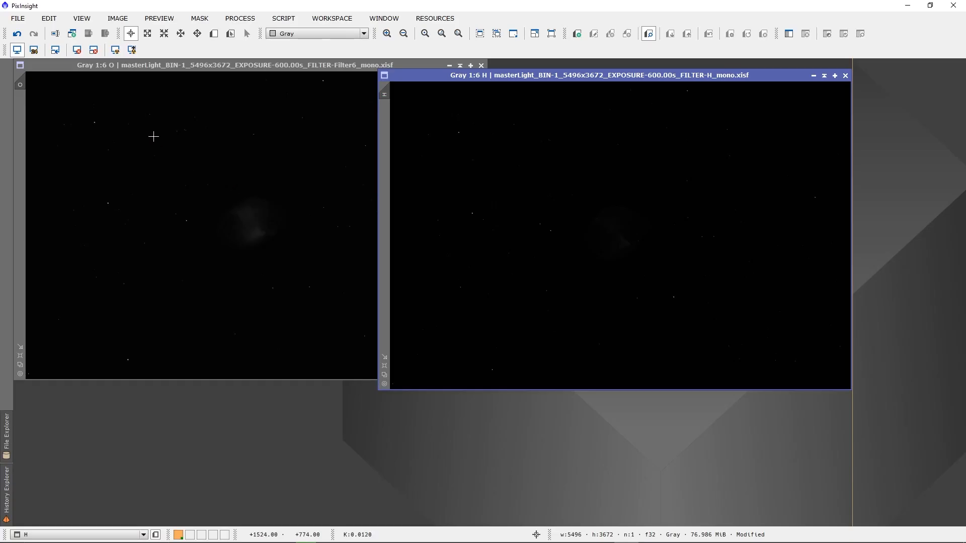
Step: In PixInsight, auto-stretch the display of the O master image and examine the nebula's faint outer structure
click(132, 64)
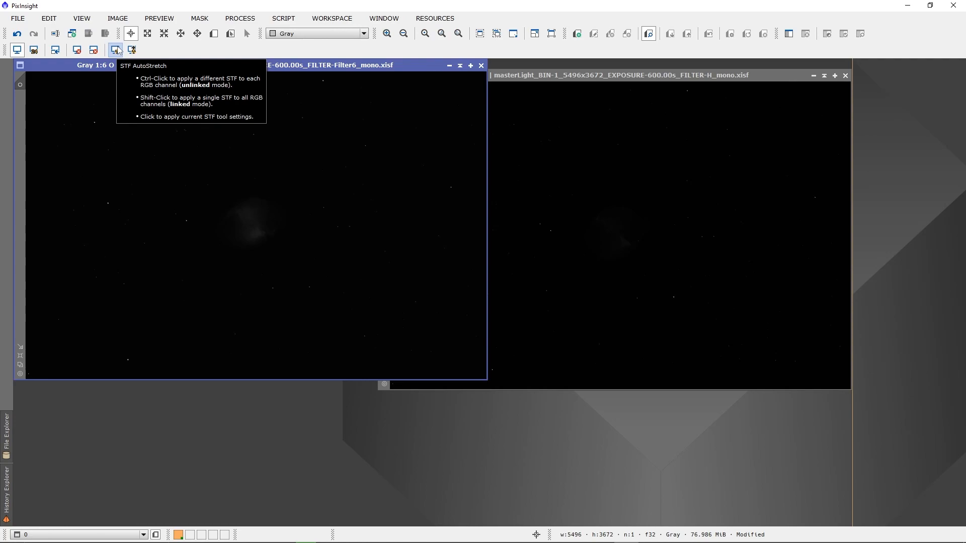
click(118, 50)
scroll(332, 215, up, 6)
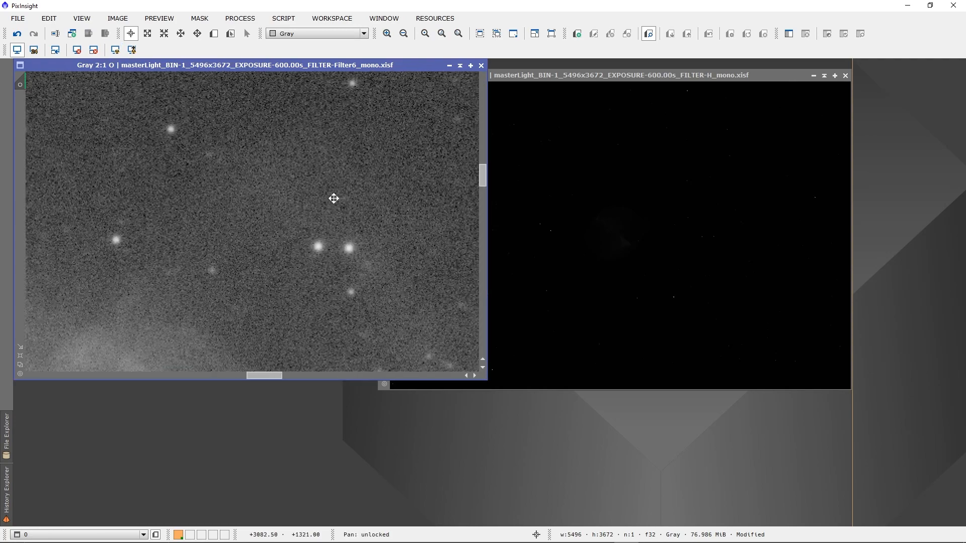
scroll(300, 140, down, 3)
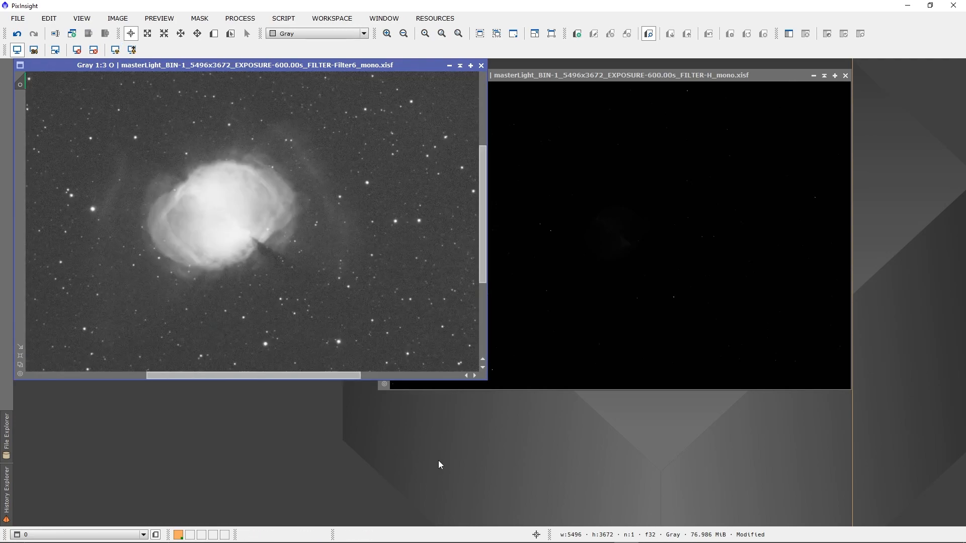
click(673, 532)
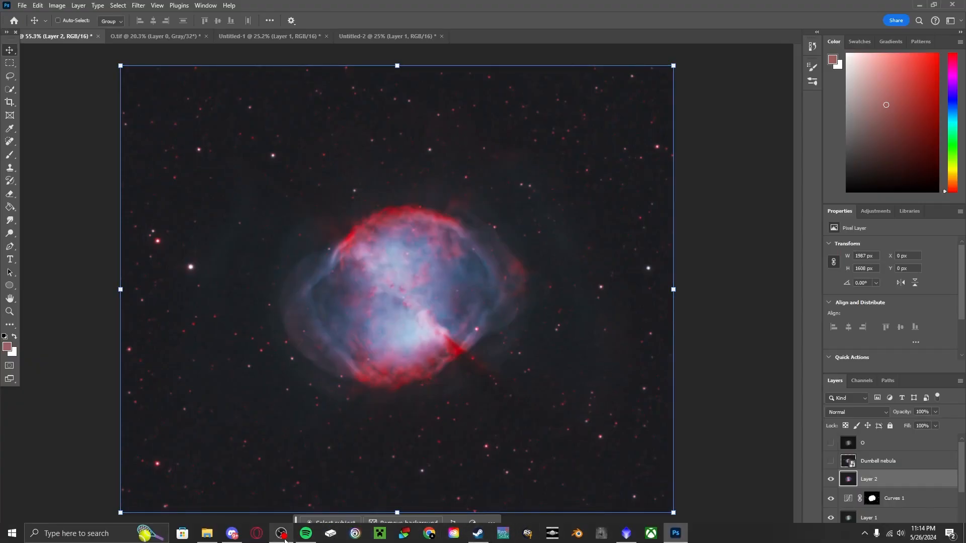
click(599, 533)
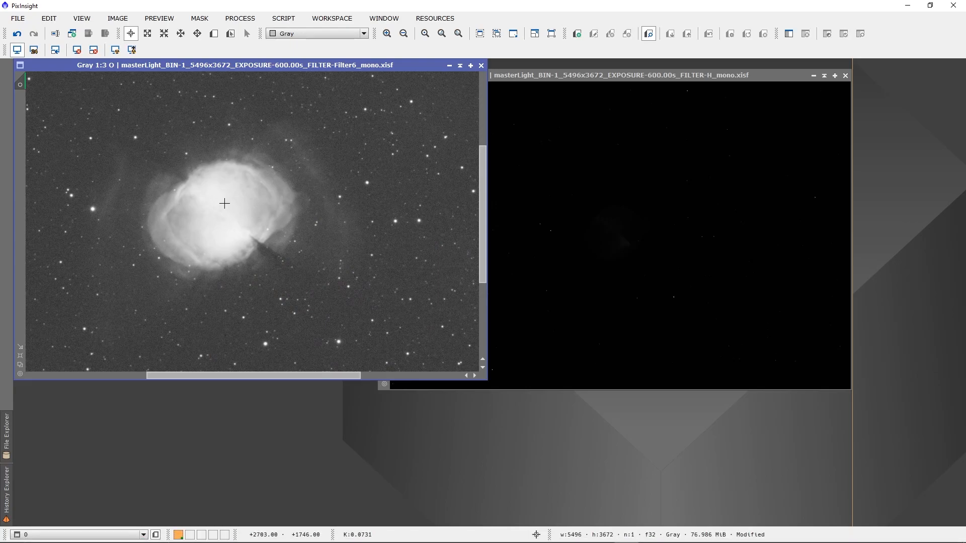
scroll(341, 131, up, 2)
scroll(332, 161, down, 3)
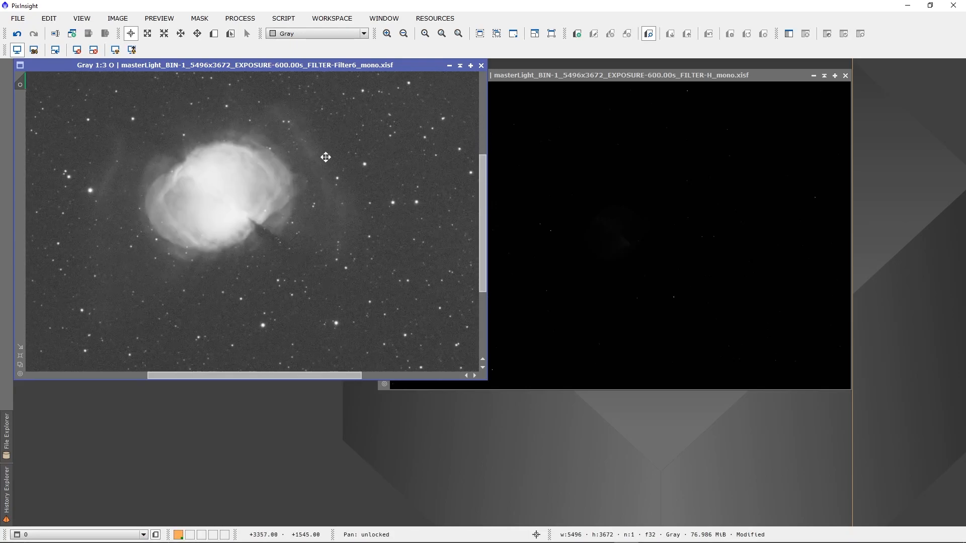
Step: Auto-stretch the display of the H master image and inspect its nebula detail against the O image
click(611, 232)
scroll(498, 146, up, 4)
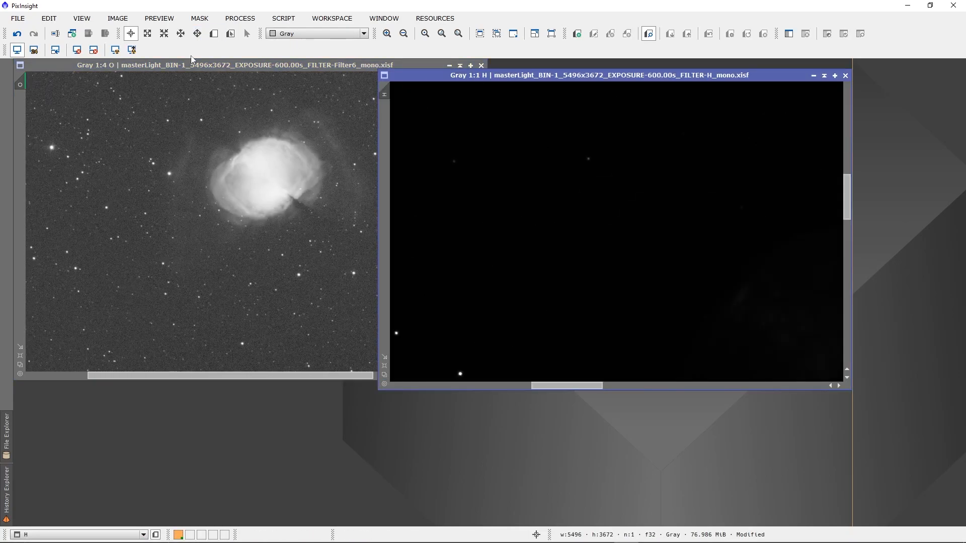
scroll(529, 227, down, 3)
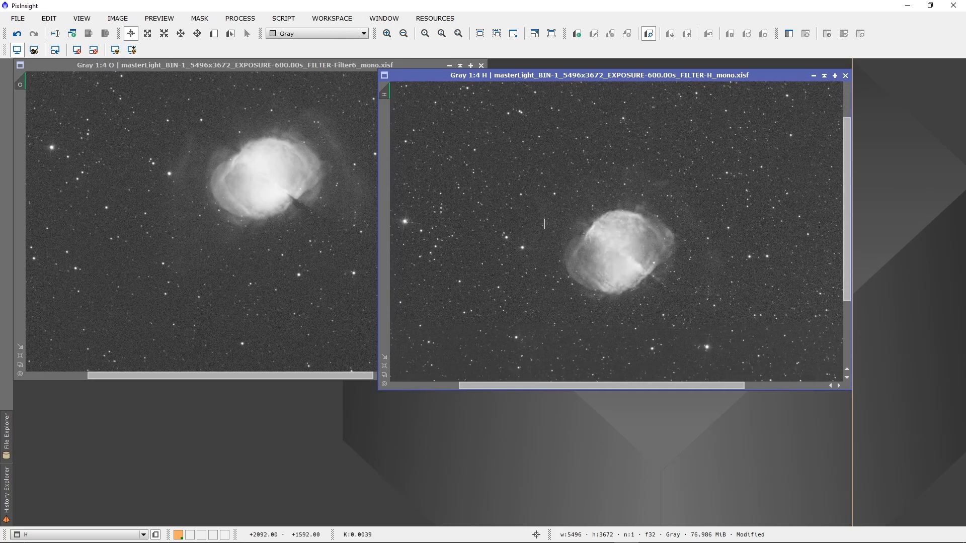
scroll(651, 275, up, 3)
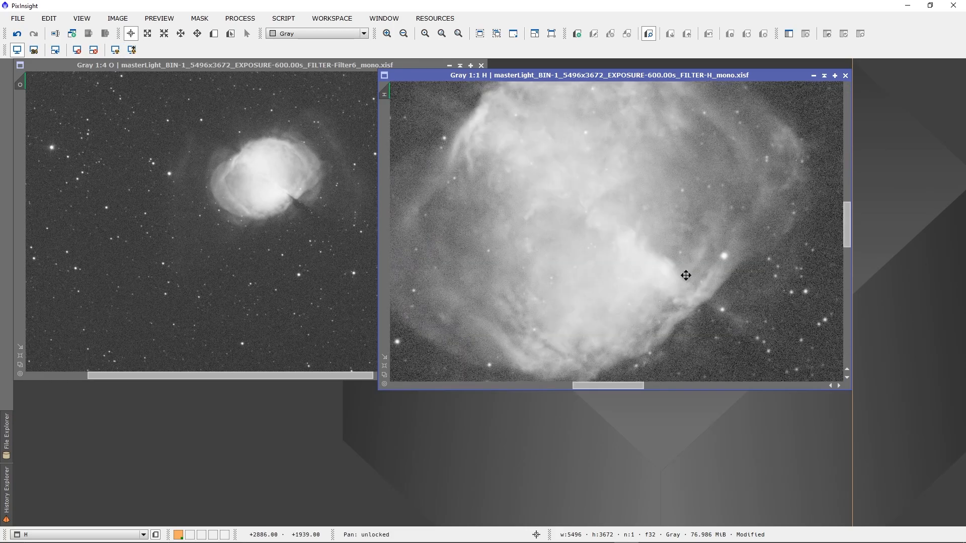
scroll(558, 234, down, 5)
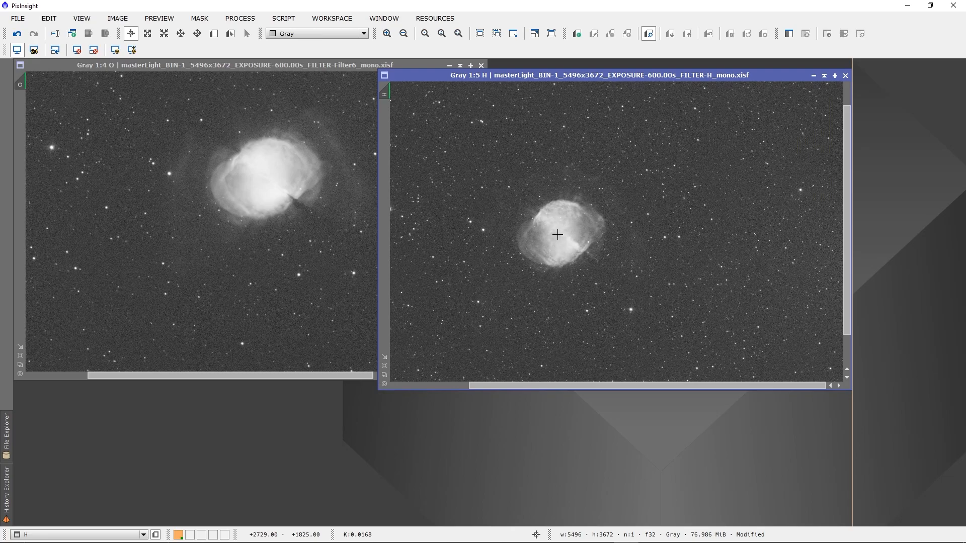
scroll(323, 203, down, 3)
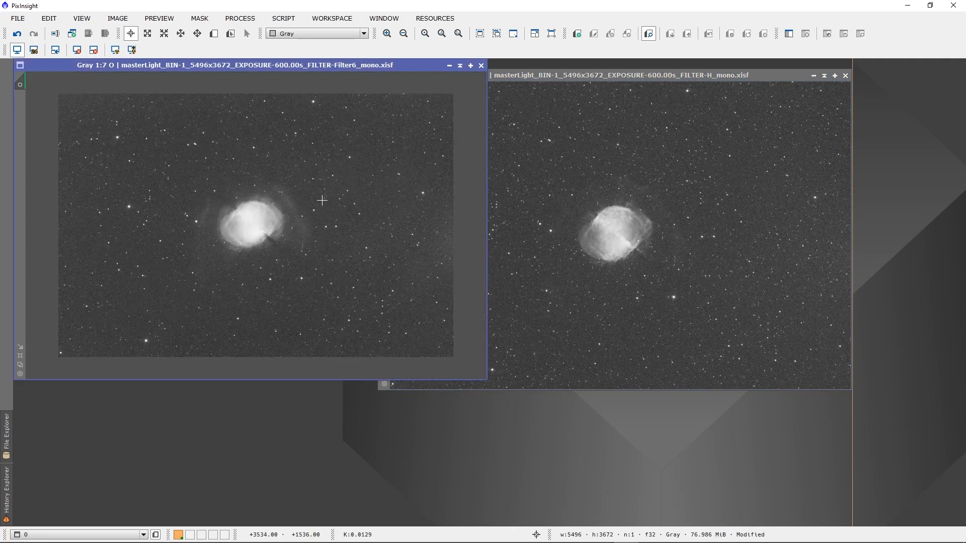
scroll(323, 202, up, 1)
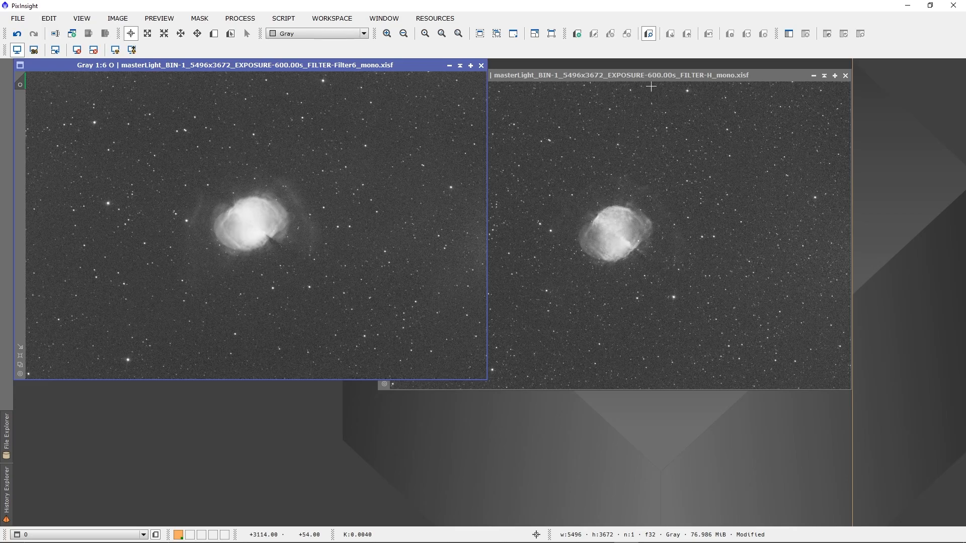
Step: Move the H image window partly over the O image, reset its screen stretch and inspect the nebula unstretched
drag(630, 74, 348, 79)
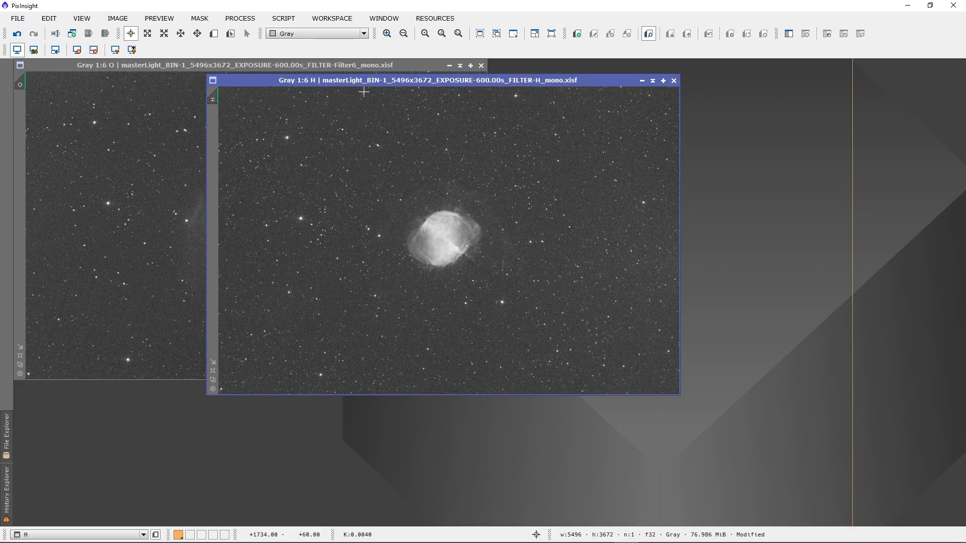
drag(375, 84, 455, 93)
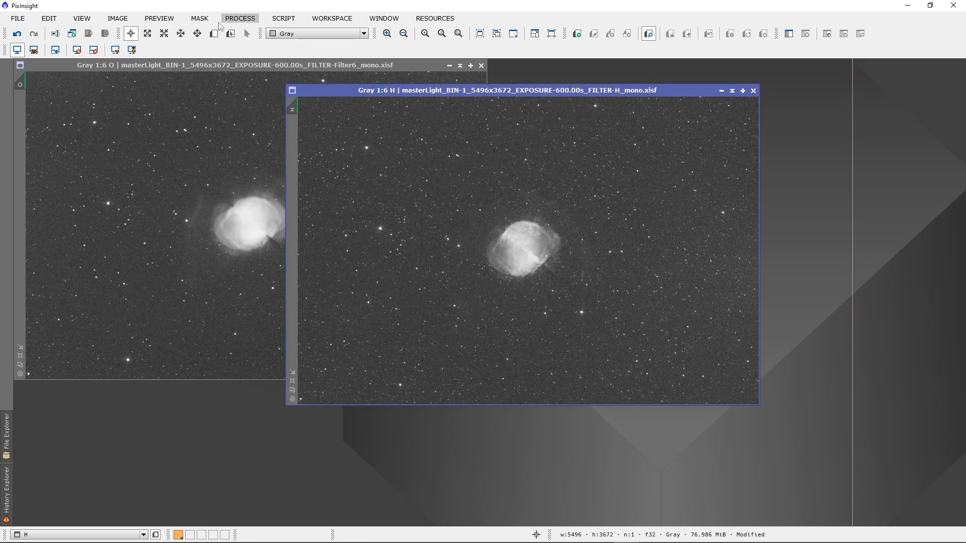
click(94, 50)
scroll(528, 231, up, 7)
scroll(527, 231, down, 3)
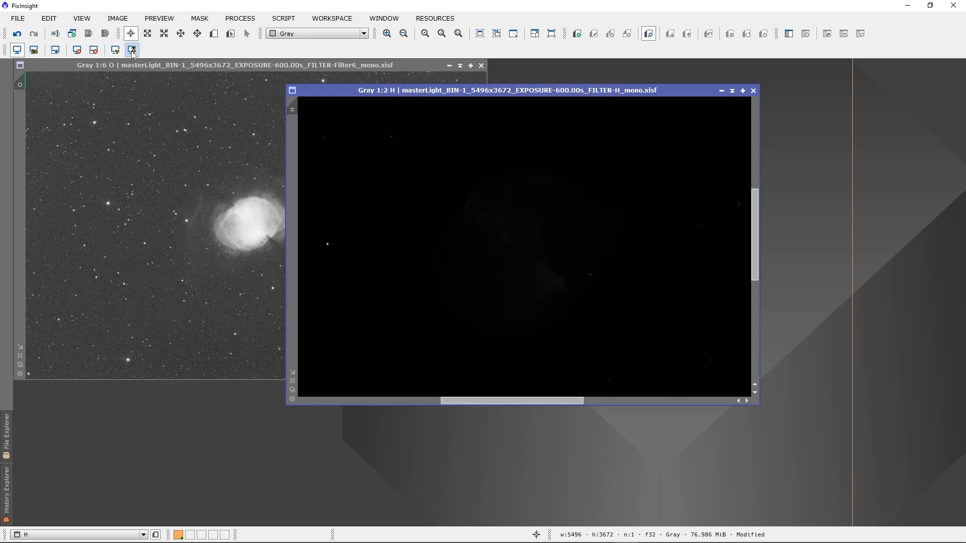
Step: Auto-stretch the H image's display and remove the stars from the O image with StarXTerminator, generating a separate star image
click(116, 50)
scroll(657, 240, down, 5)
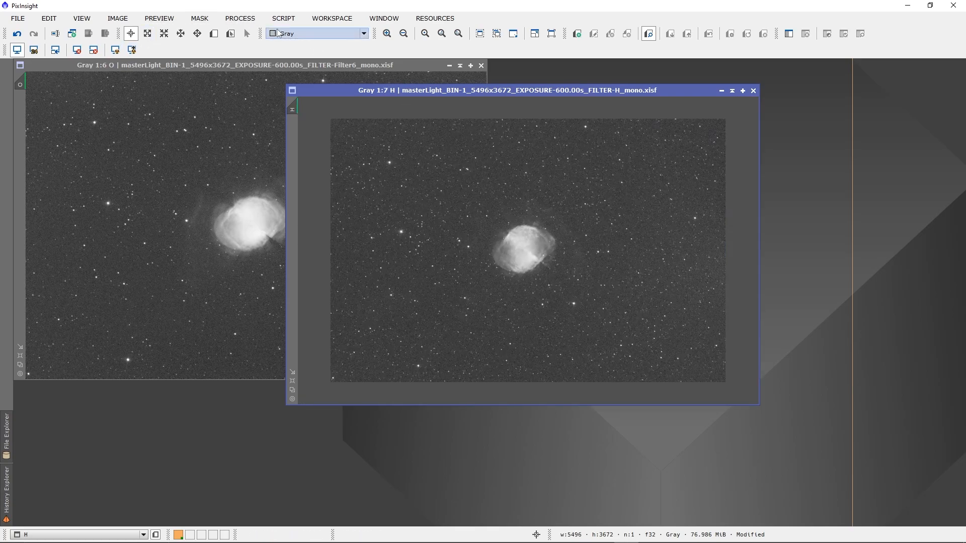
click(240, 18)
mouse_move(322, 11)
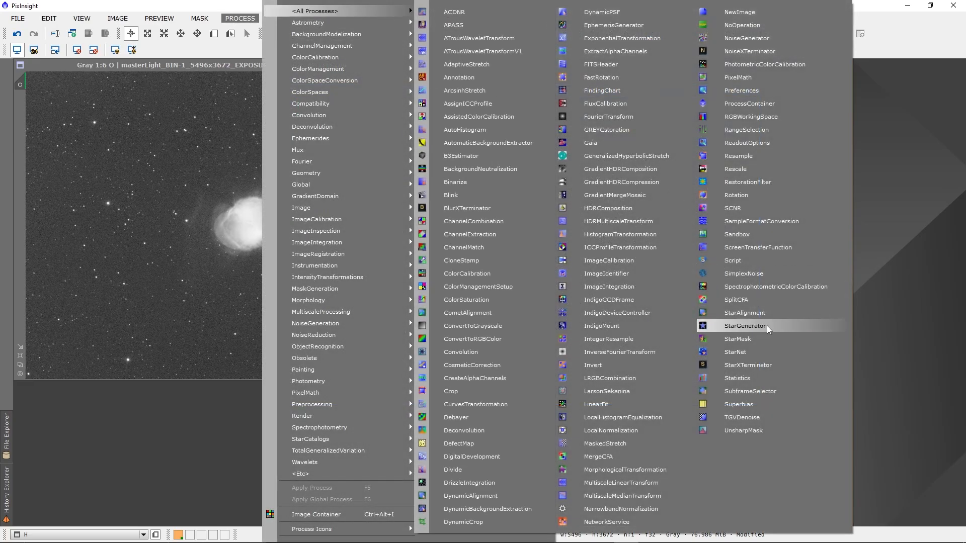
click(749, 366)
drag(698, 449, 614, 248)
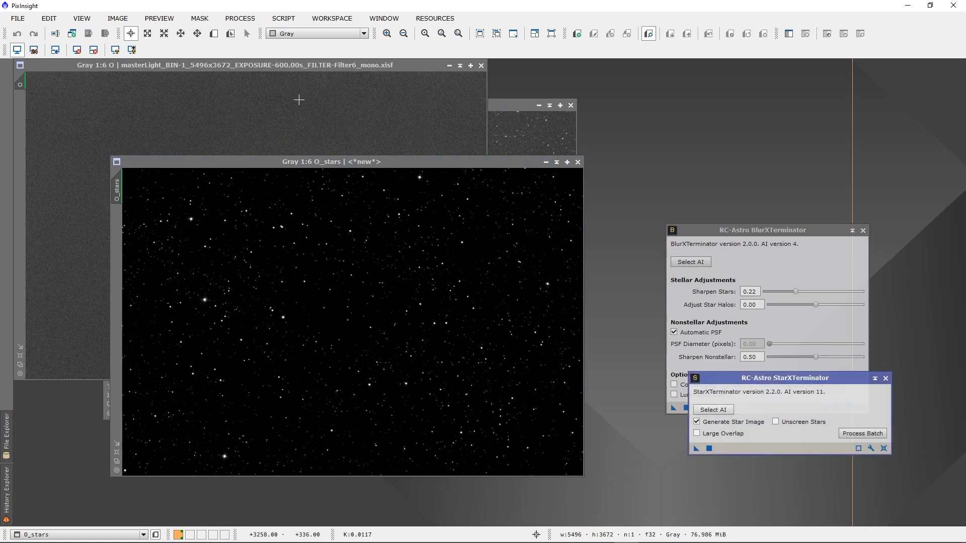
Step: Start DynamicBackgroundExtraction on the starless O image, set tolerance to 2 and generate samples at 10 per row
click(299, 94)
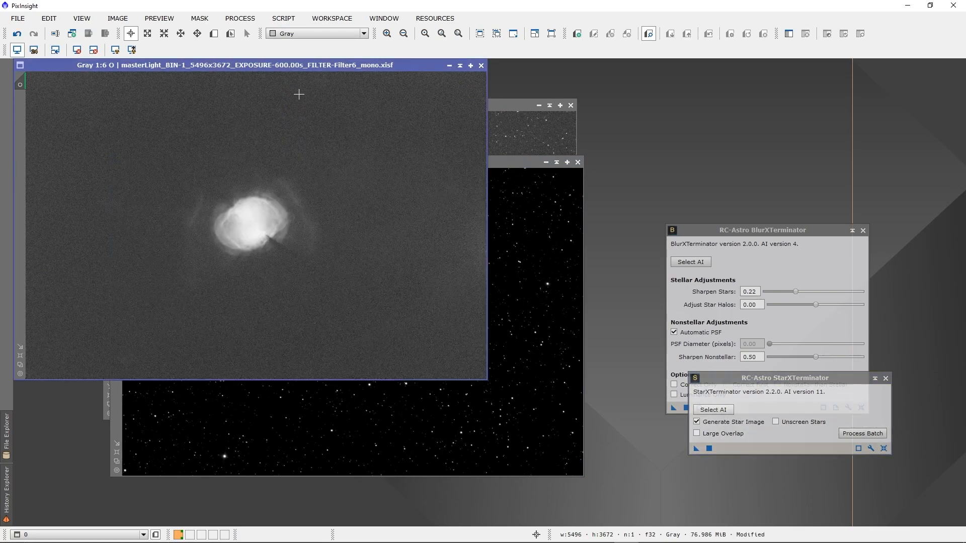
scroll(268, 204, down, 1)
scroll(268, 204, up, 1)
scroll(268, 200, up, 1)
click(240, 18)
mouse_move(347, 11)
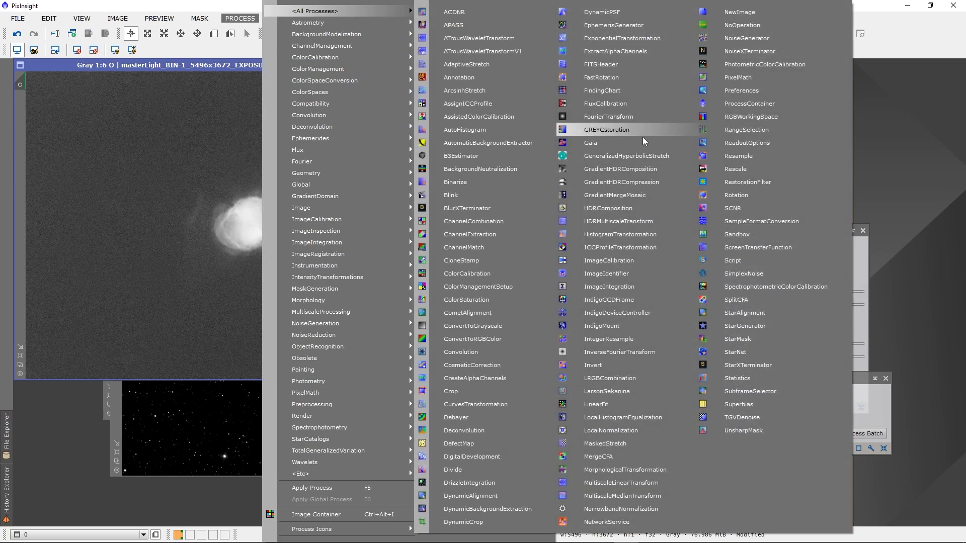
click(487, 509)
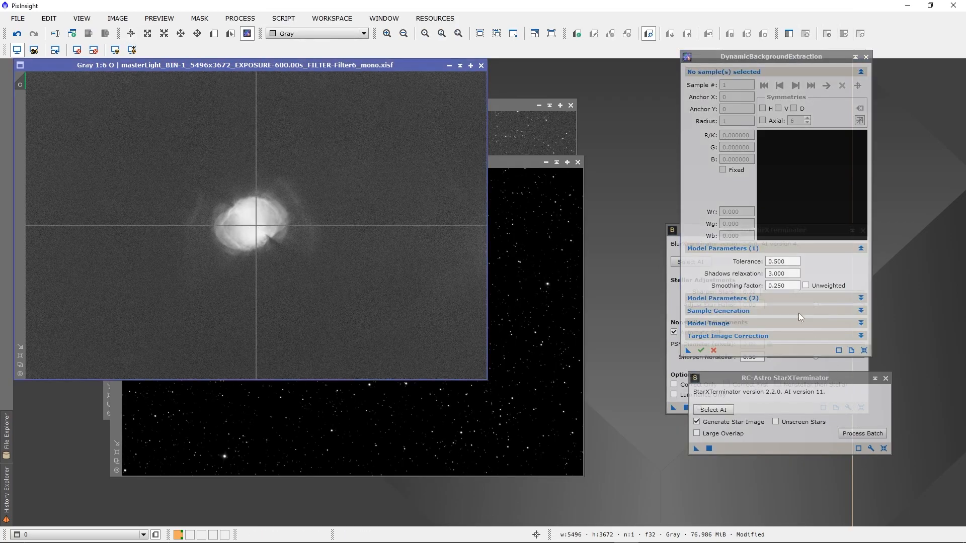
double_click(782, 262)
text(2)
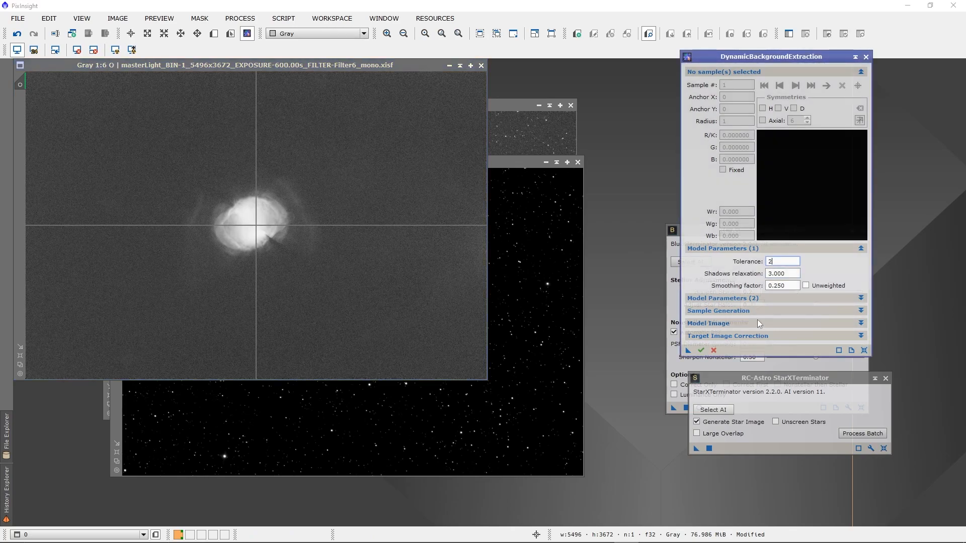
click(732, 311)
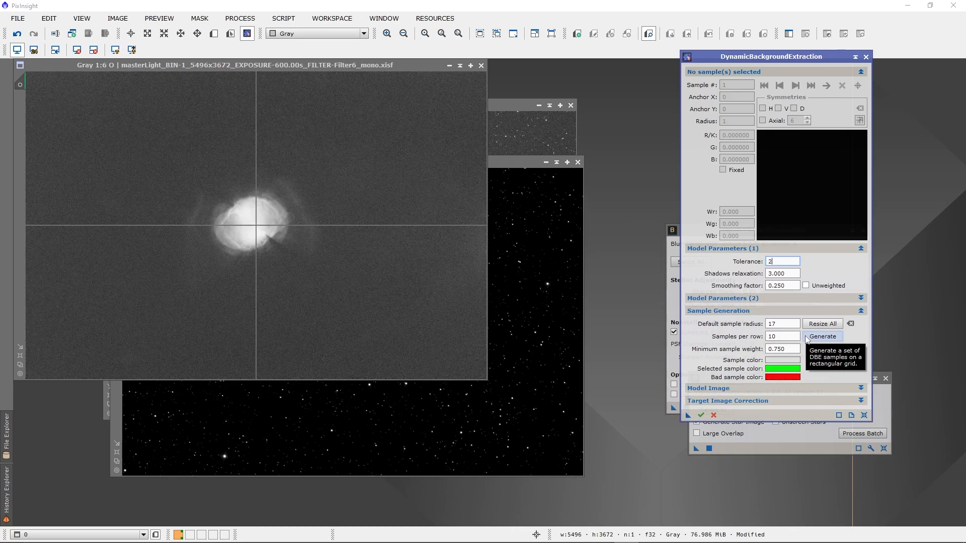
click(821, 336)
Step: Change the background sample colour to magenta by lowering its green value
scroll(294, 211, up, 1)
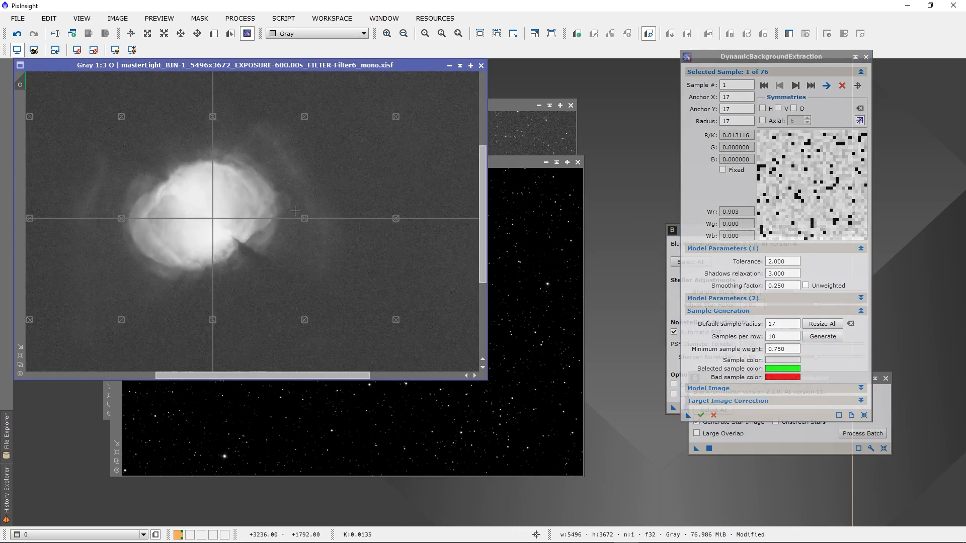
click(787, 361)
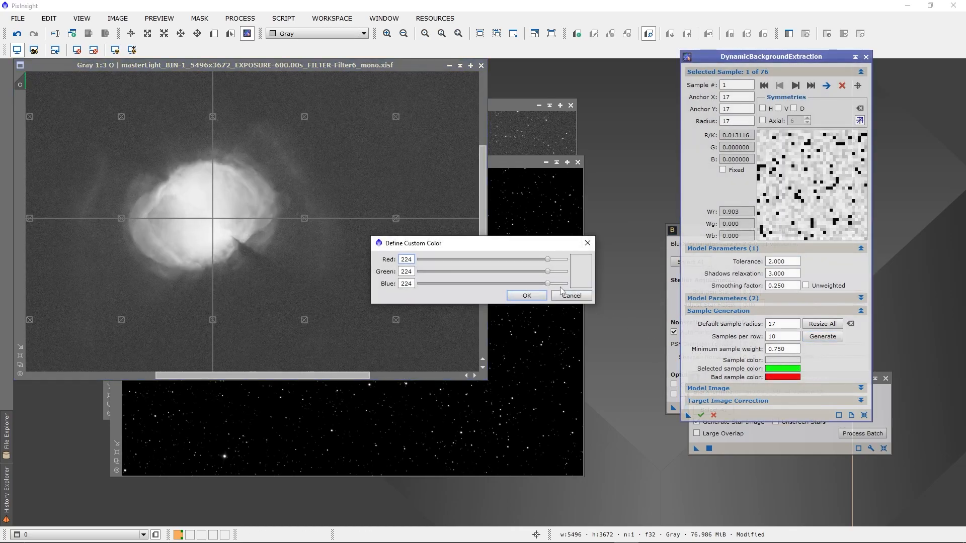
drag(548, 271, 469, 266)
click(526, 295)
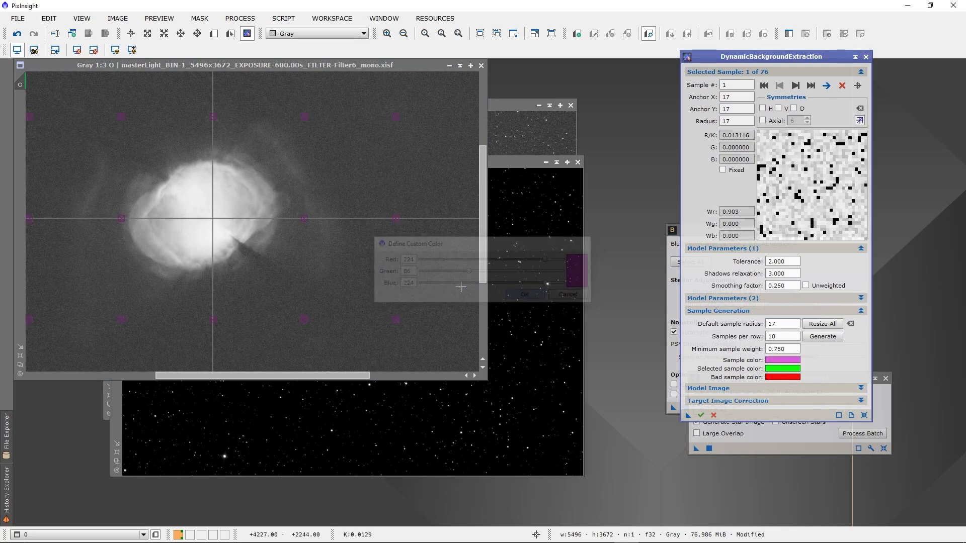
Step: Reposition the background samples around the nebula in the O image so they sit clear of its faint outer halo
scroll(293, 224, down, 1)
drag(299, 224, 345, 194)
scroll(332, 242, down, 1)
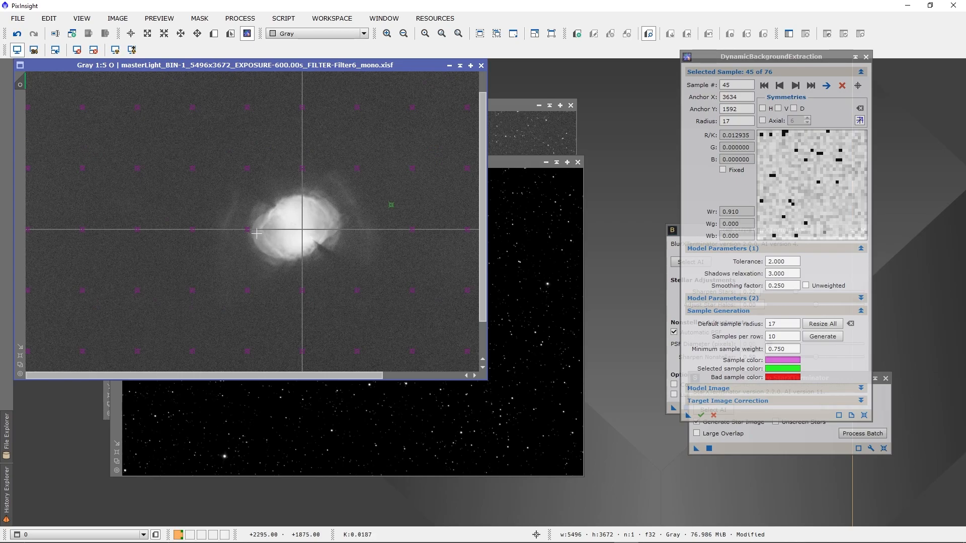
click(193, 198)
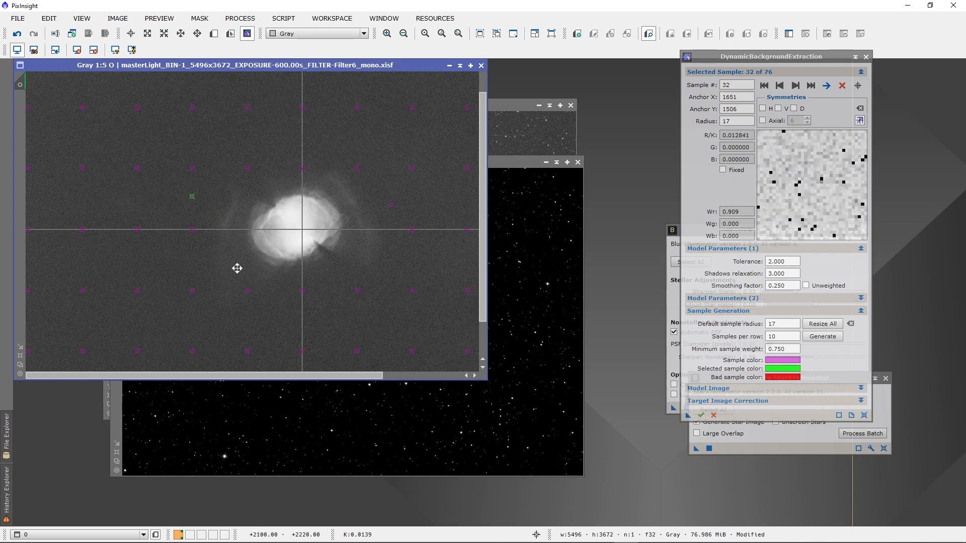
scroll(237, 267, down, 1)
drag(240, 251, 240, 287)
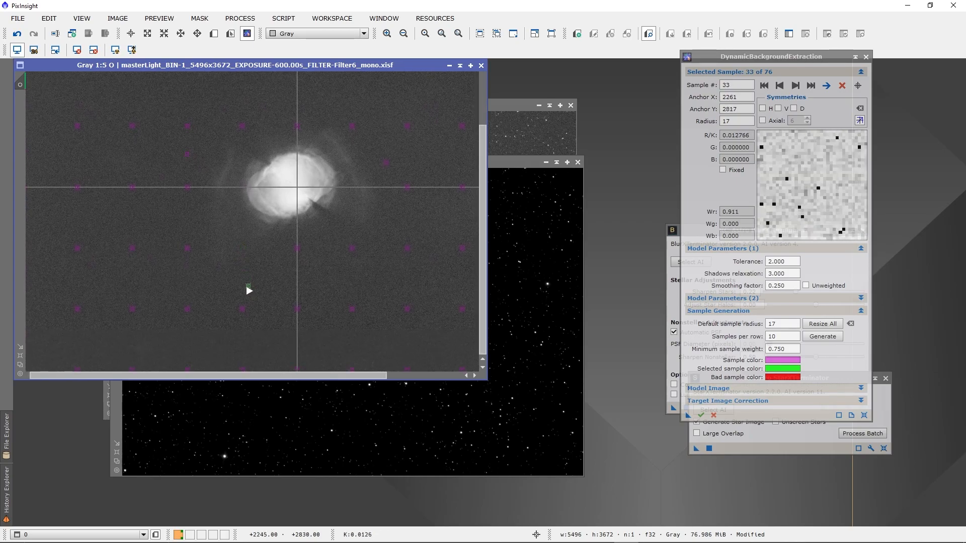
drag(299, 253, 319, 277)
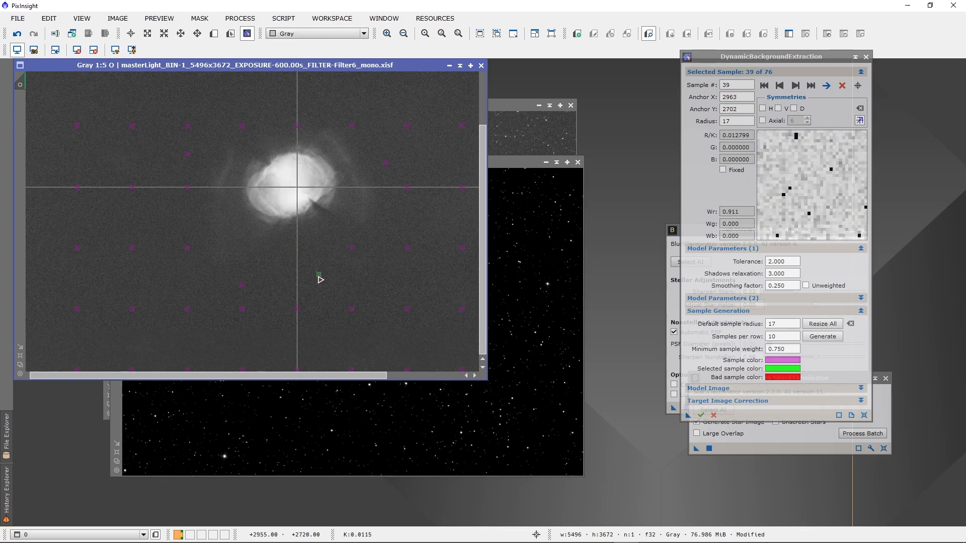
Step: Add an extra background sample near the right edge of the O image, between two existing grid rows
scroll(319, 277, down, 1)
scroll(320, 277, down, 1)
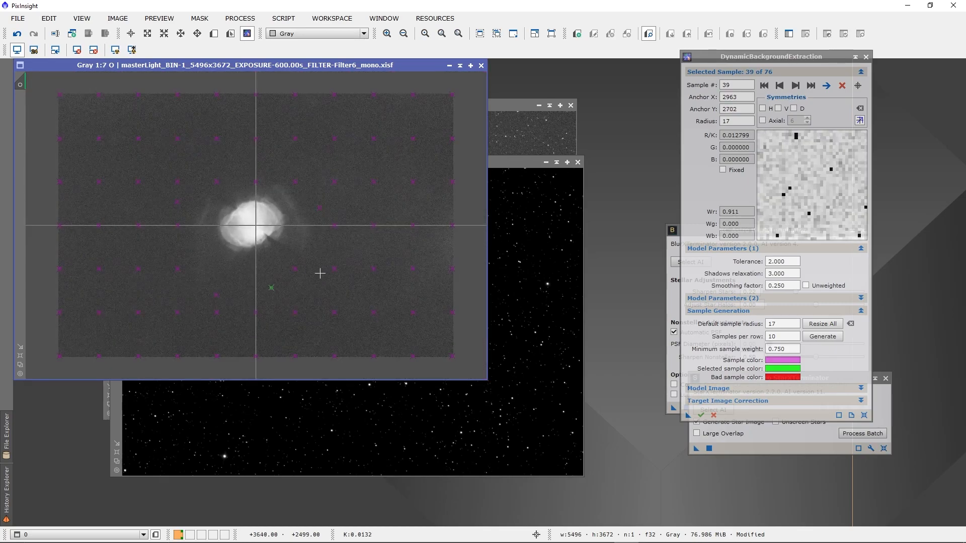
scroll(447, 228, up, 4)
drag(446, 243, 270, 233)
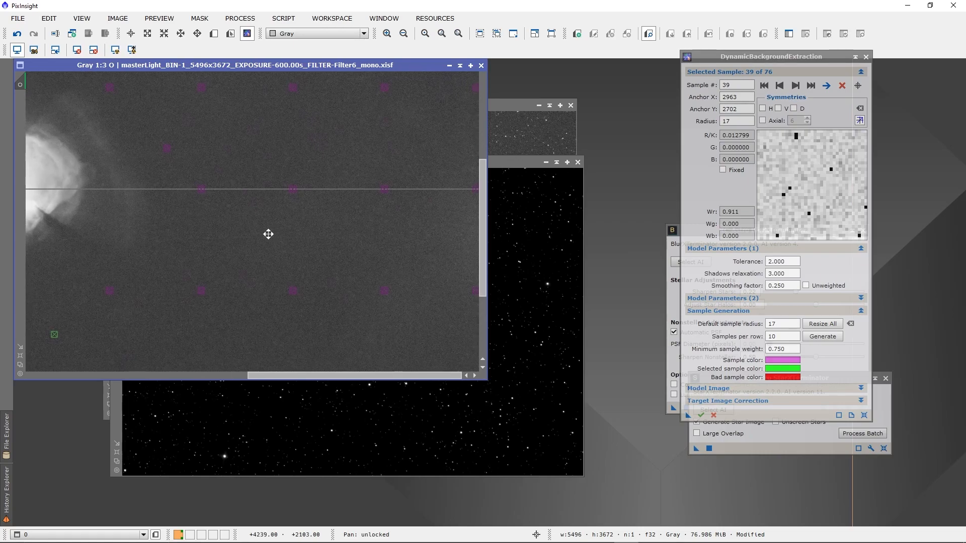
click(473, 245)
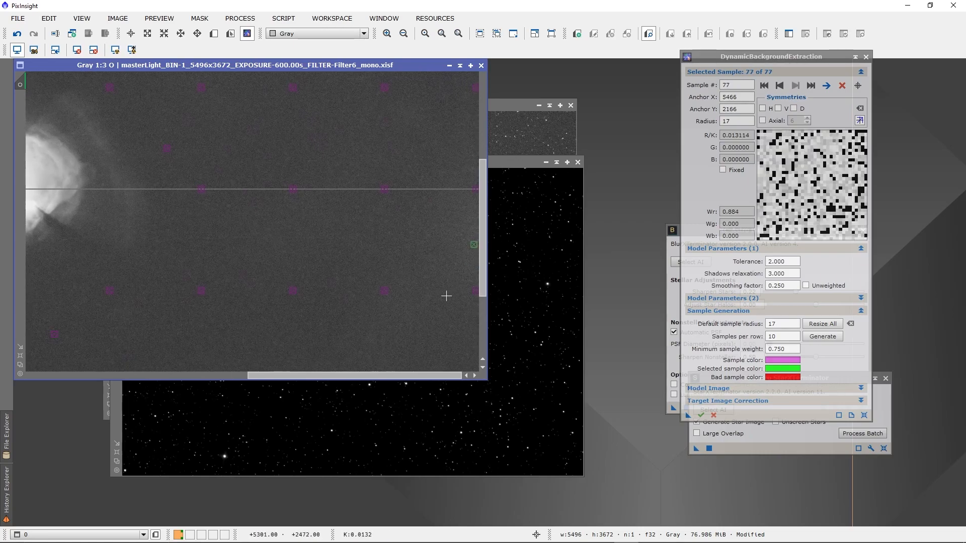
Step: Save the DynamicBackgroundExtraction sample setup as a process icon on the workspace
scroll(446, 293, down, 4)
scroll(453, 335, up, 1)
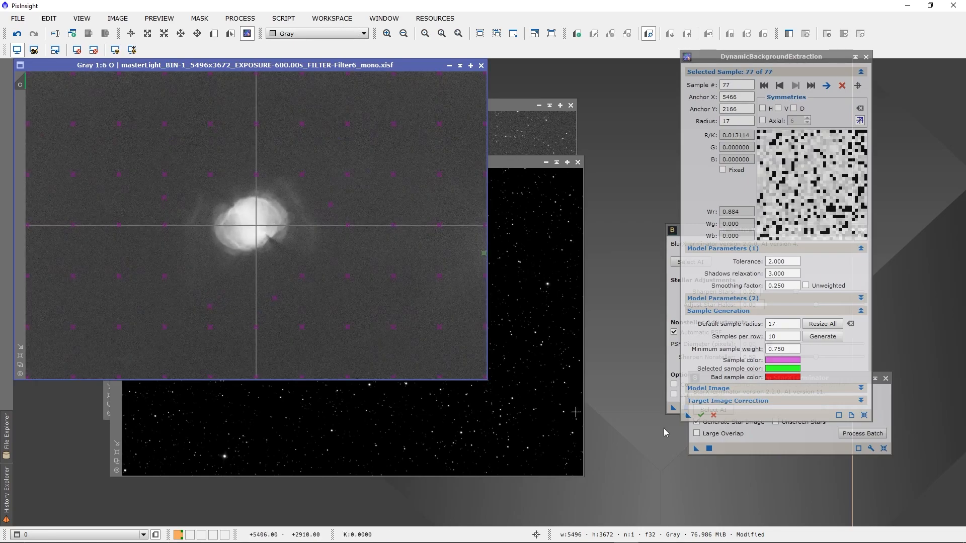
drag(687, 414, 624, 126)
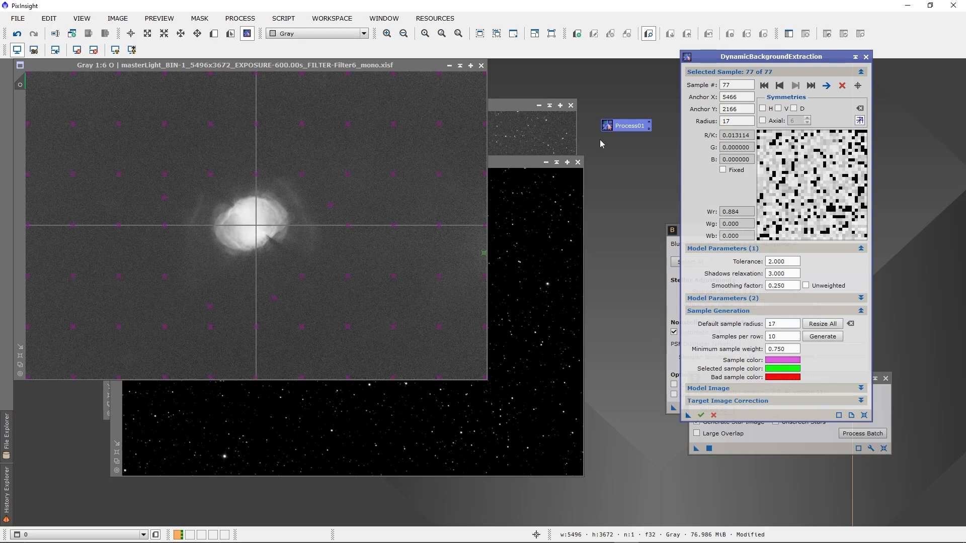
Step: Apply background extraction to O with Subtraction, Normalize, Discard background model and Replace target image, and end the extraction session
click(738, 403)
click(755, 414)
click(754, 427)
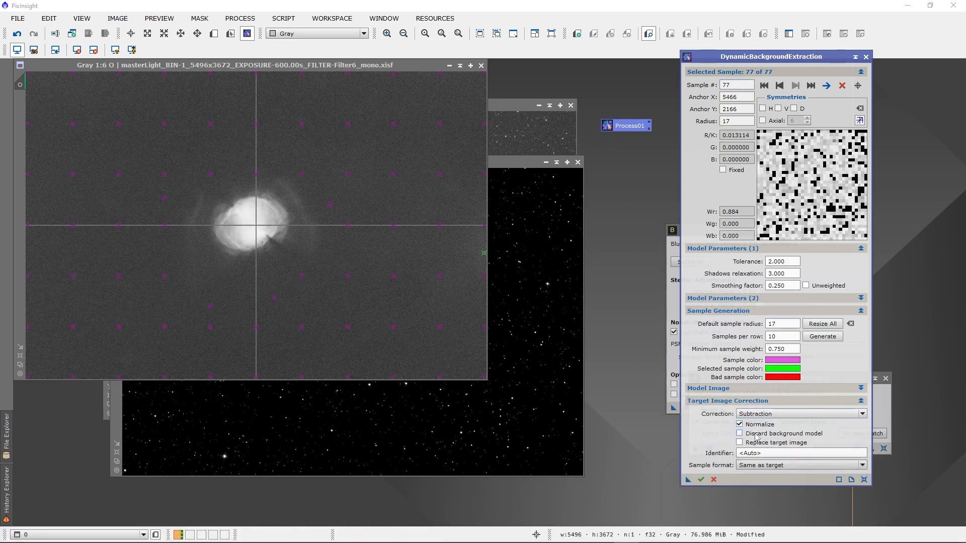
click(756, 436)
click(756, 442)
click(701, 480)
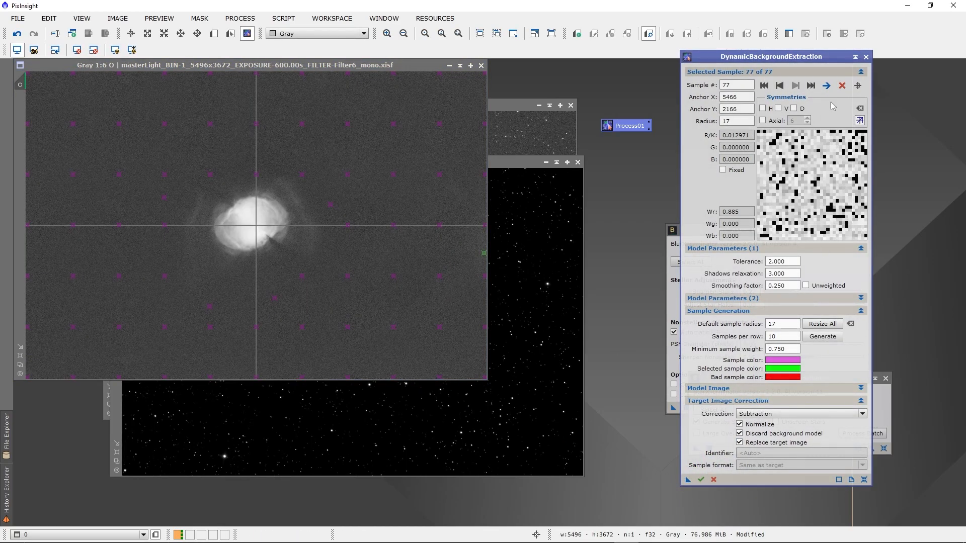
click(865, 57)
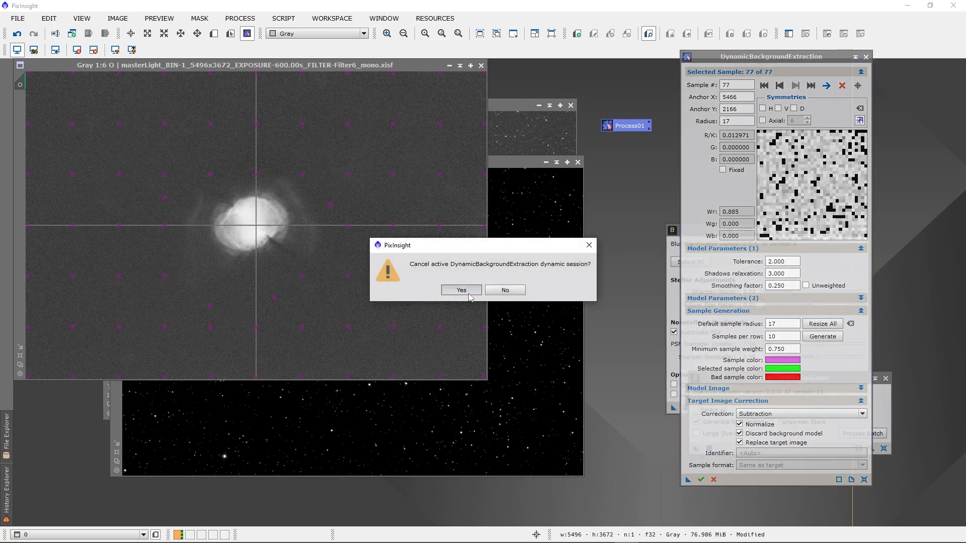
click(468, 293)
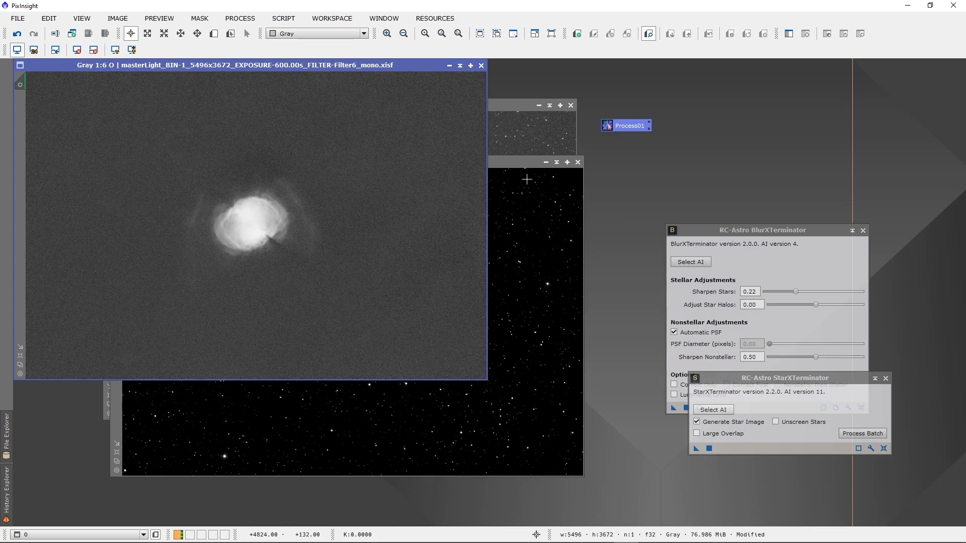
Step: Recombine the O image with its stars by applying the PixelMath expression O+O_stars to it
click(240, 19)
mouse_move(342, 11)
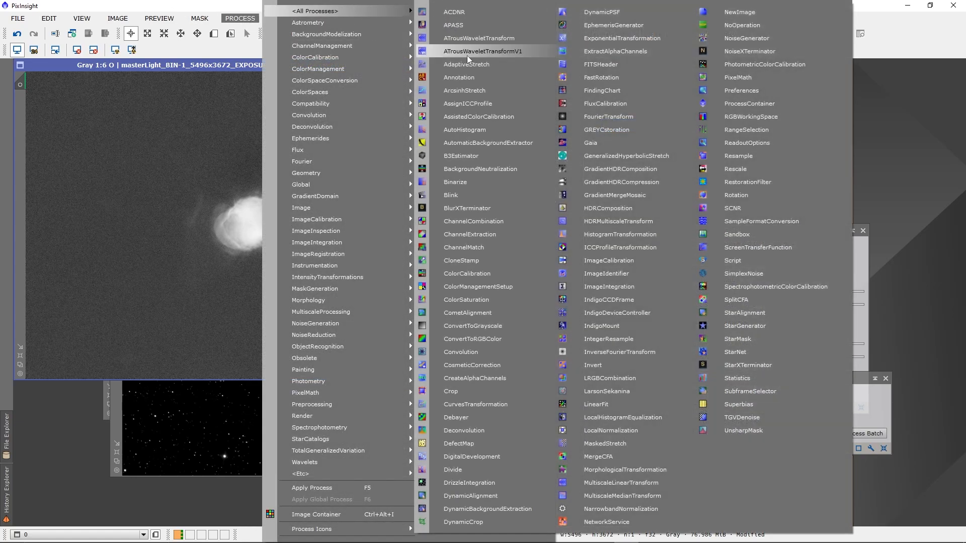
click(738, 77)
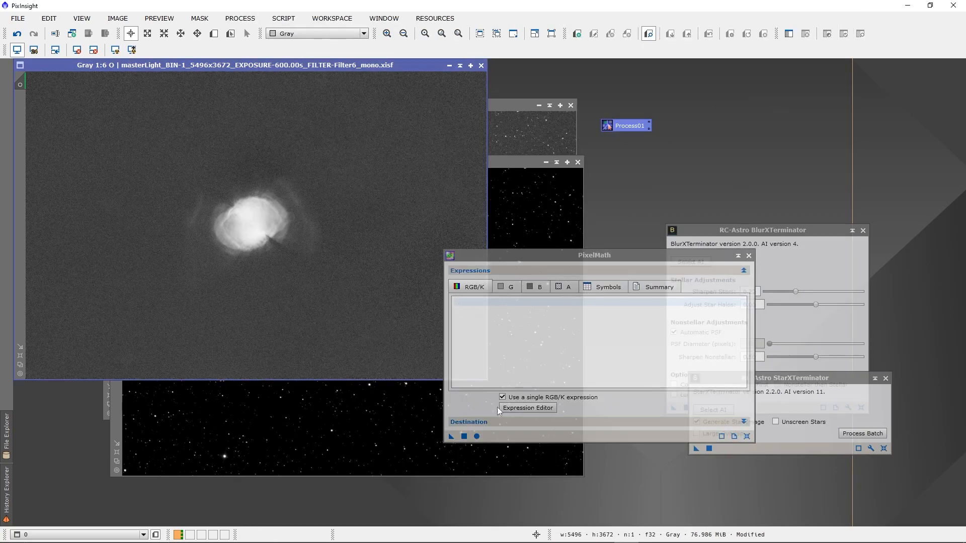
click(513, 408)
double_click(610, 126)
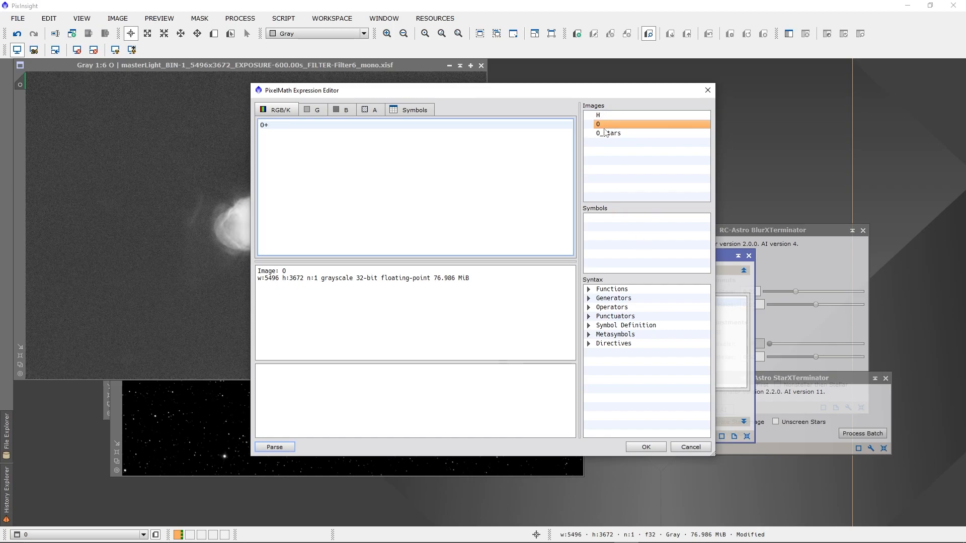
double_click(605, 133)
click(646, 447)
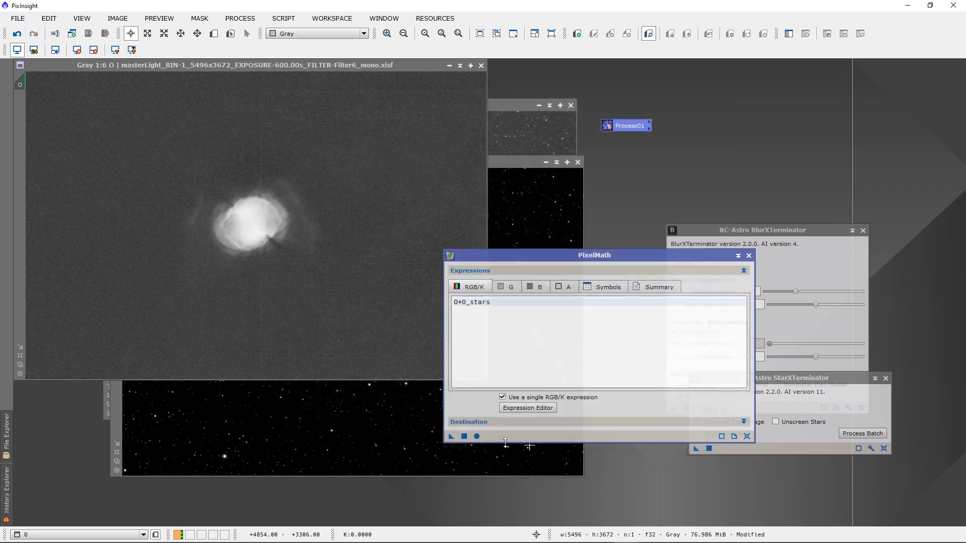
drag(451, 436, 373, 216)
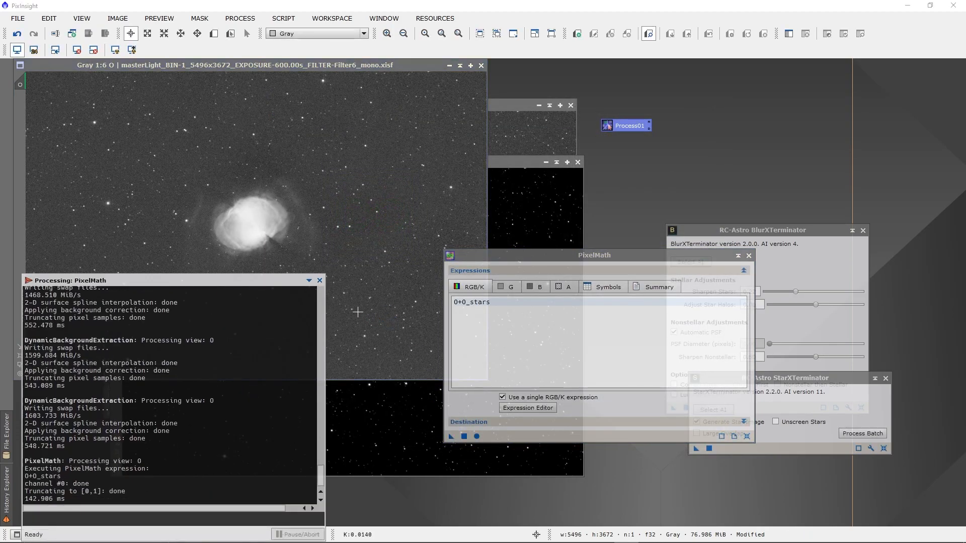
click(319, 280)
Step: Inspect the stars and nebula edge in the recombined O image up close and close the O_stars image
scroll(311, 221, up, 6)
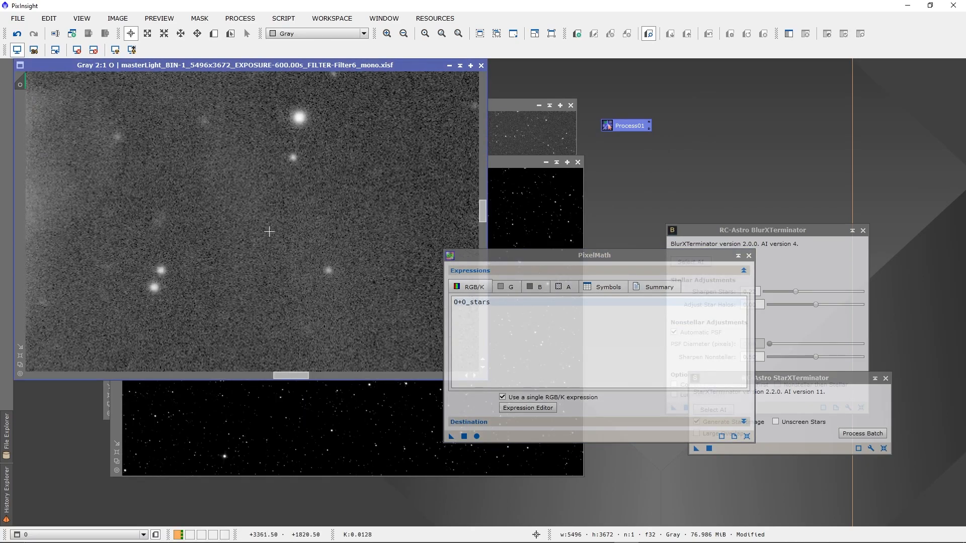
scroll(267, 231, down, 6)
scroll(285, 230, up, 6)
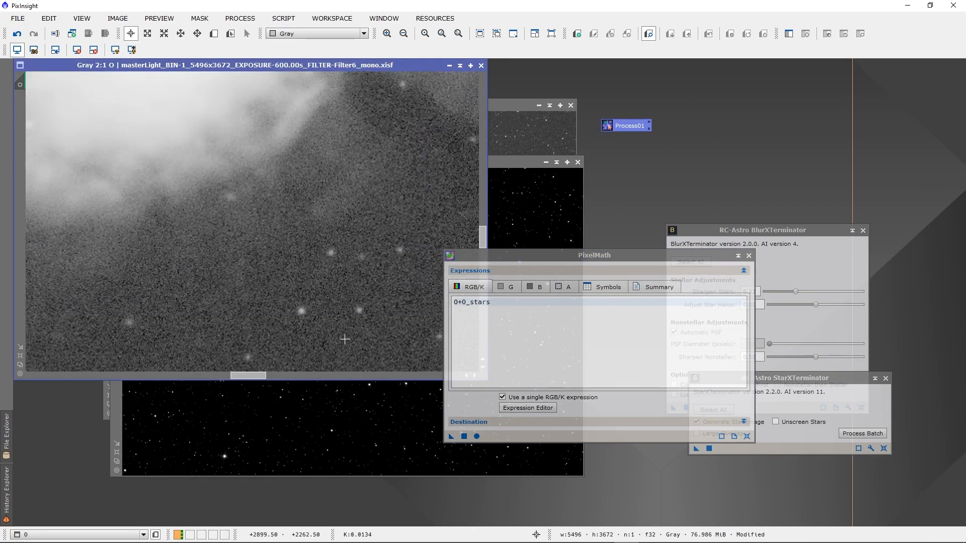
scroll(343, 335, down, 6)
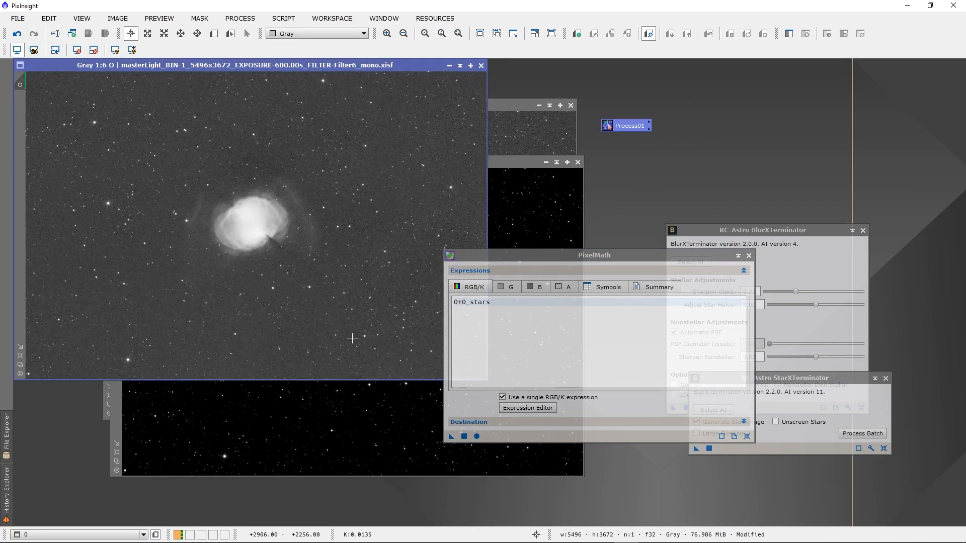
click(577, 161)
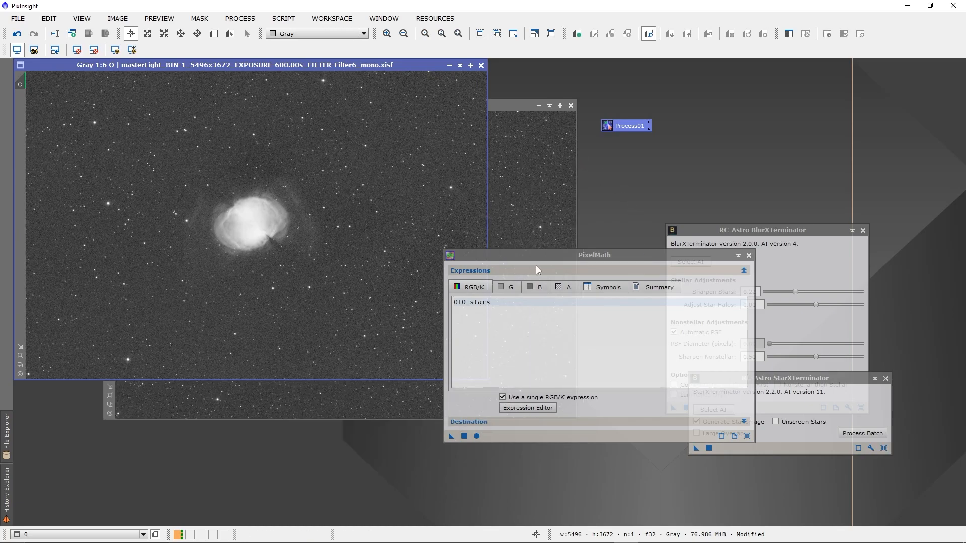
Step: Reset the PixelMath expression and close the BlurXTerminator dialog, leaving PixelMath beside the images
drag(698, 257, 835, 246)
click(882, 424)
drag(714, 237, 649, 212)
click(796, 208)
drag(693, 246, 694, 313)
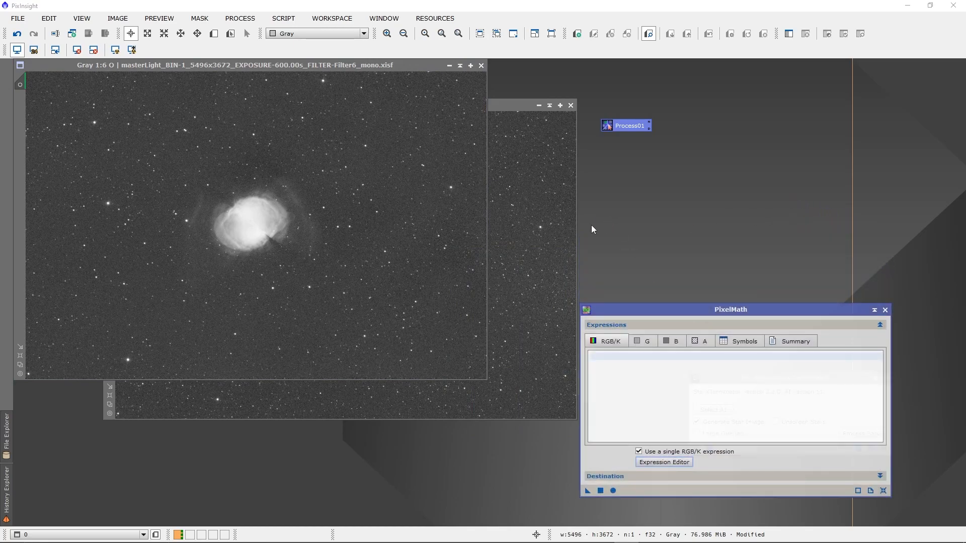
Step: Apply a boosted auto-stretch to the H image's display and split off its stars into a separate image with StarXTerminator
click(503, 220)
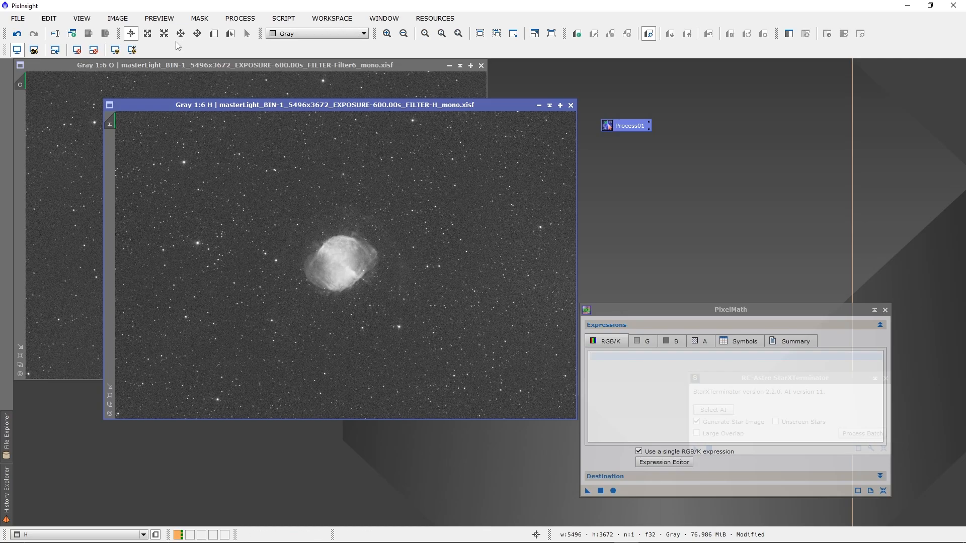
click(131, 50)
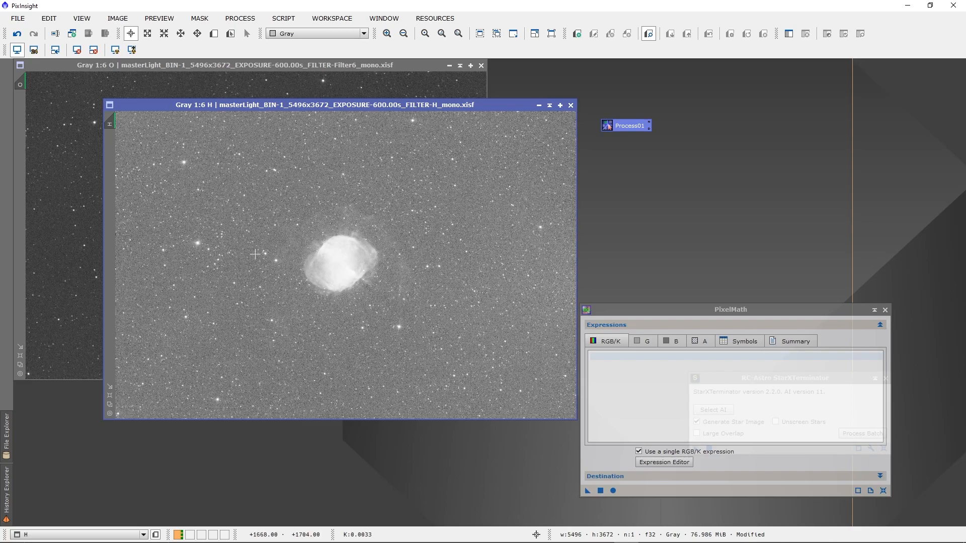
drag(710, 310, 657, 137)
drag(689, 452, 571, 370)
click(600, 368)
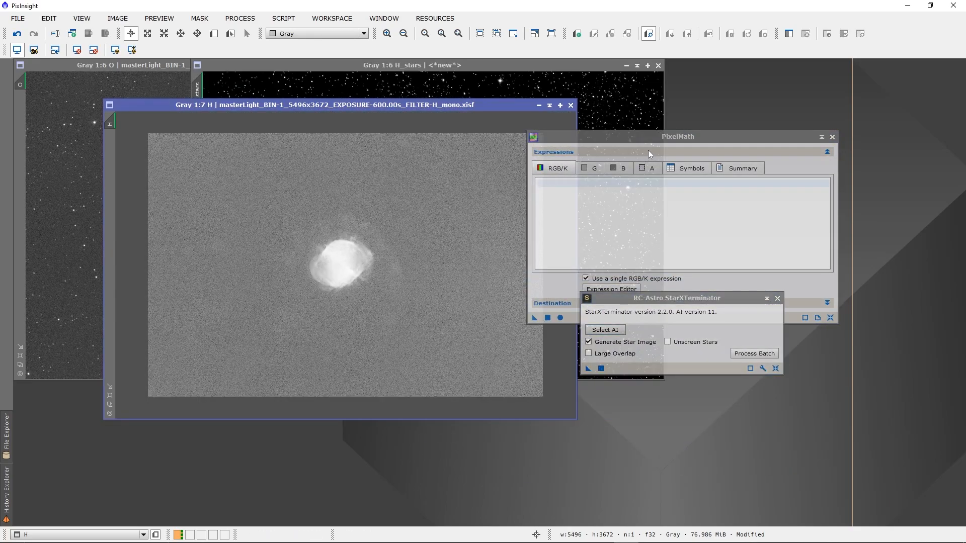
Step: Move the H_stars image off the starless H image and reopen the saved DynamicBackgroundExtraction process
drag(654, 139, 717, 157)
drag(425, 66, 429, 236)
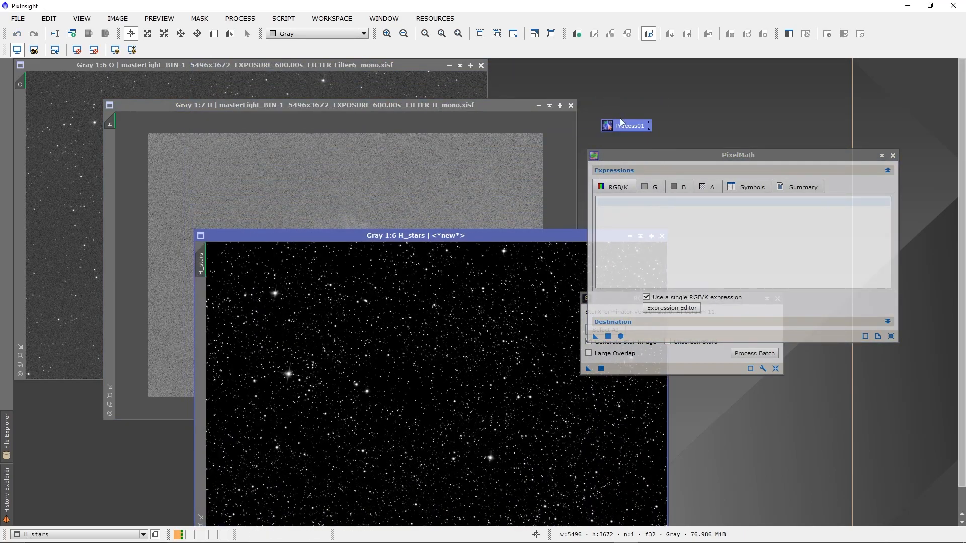
double_click(620, 125)
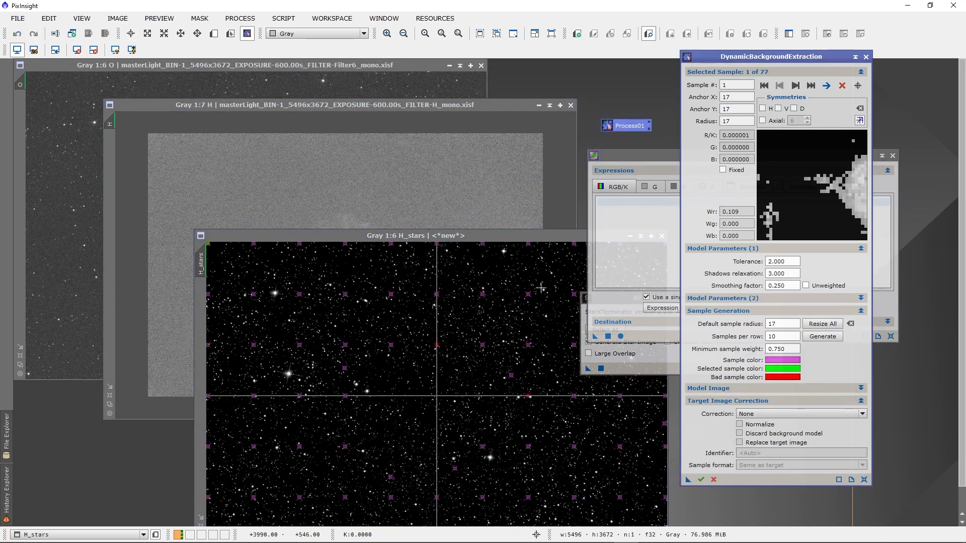
Step: Cancel the background extraction session on H_stars and load the saved Process01 settings on the starless H image
click(865, 56)
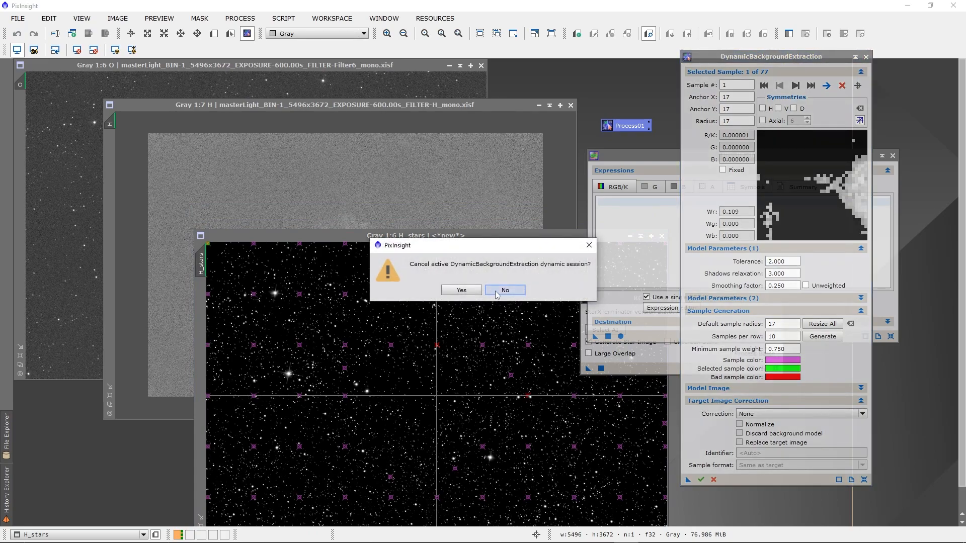
click(461, 290)
drag(474, 105, 348, 83)
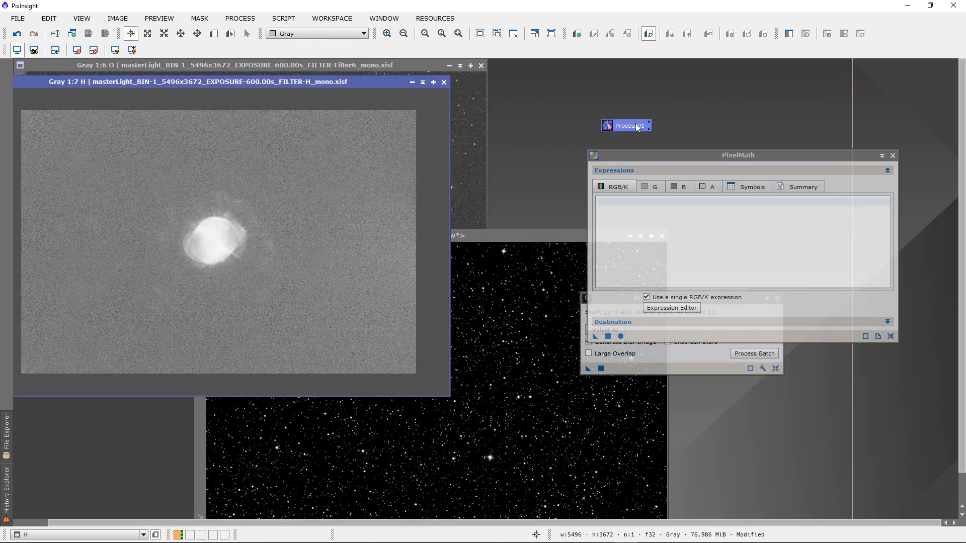
double_click(622, 127)
Step: Reposition the background samples around the nebula in the H image so they sit on empty sky away from faint nebulosity
scroll(208, 253, down, 3)
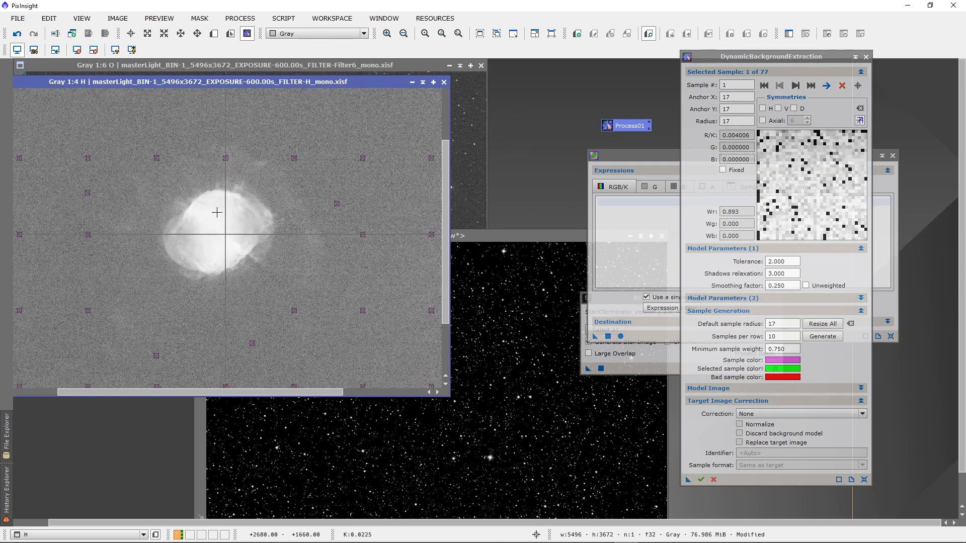
scroll(224, 185, down, 1)
scroll(268, 196, up, 3)
scroll(226, 206, down, 4)
drag(180, 182, 221, 129)
drag(193, 149, 325, 129)
click(176, 164)
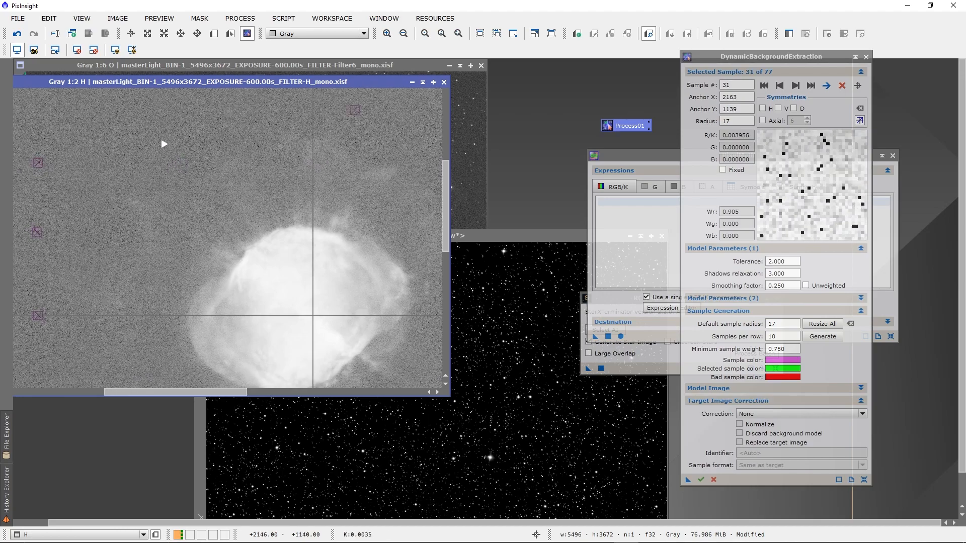
scroll(207, 234, up, 1)
mouse_move(240, 177)
mouse_down()
mouse_move(304, 305)
mouse_move(308, 337)
mouse_up()
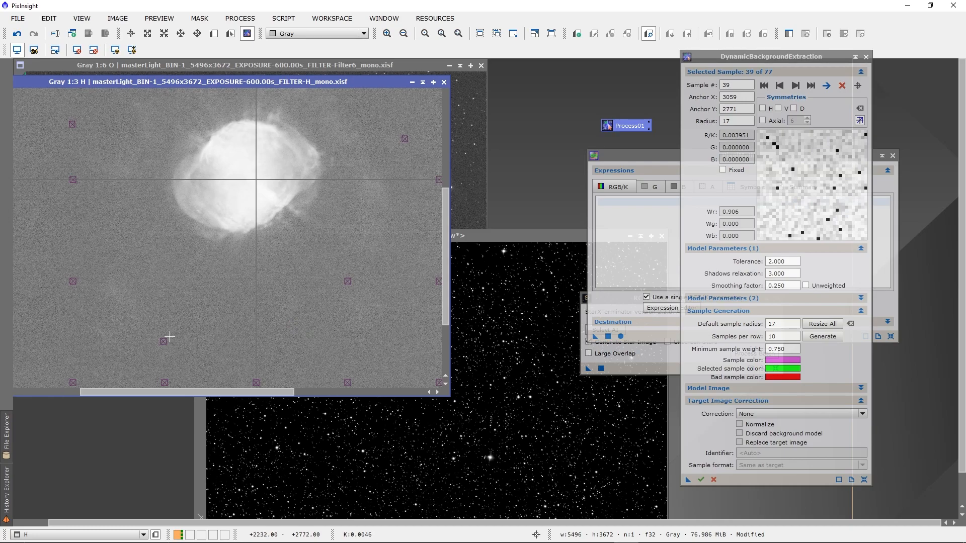
drag(163, 343, 179, 344)
drag(79, 281, 39, 297)
drag(73, 281, 45, 251)
drag(73, 180, 34, 181)
drag(212, 167, 226, 226)
Step: Choose a background correction with Normalize, Discard background model and Replace target image enabled, run the extraction on H and close it
scroll(226, 227, down, 4)
click(800, 414)
click(757, 430)
click(739, 425)
click(739, 434)
click(739, 443)
click(701, 479)
click(866, 56)
click(511, 293)
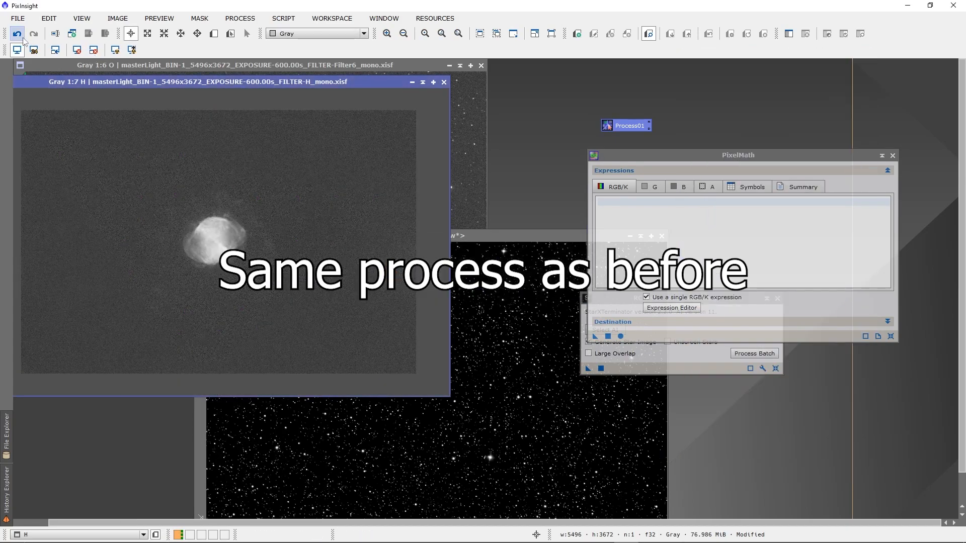
Step: Recombine the stars with the starless H image using the PixelMath expression H+H_stars, then close PixelMath
scroll(391, 241, up, 1)
click(671, 207)
text(H+)
drag(595, 336, 313, 241)
click(892, 155)
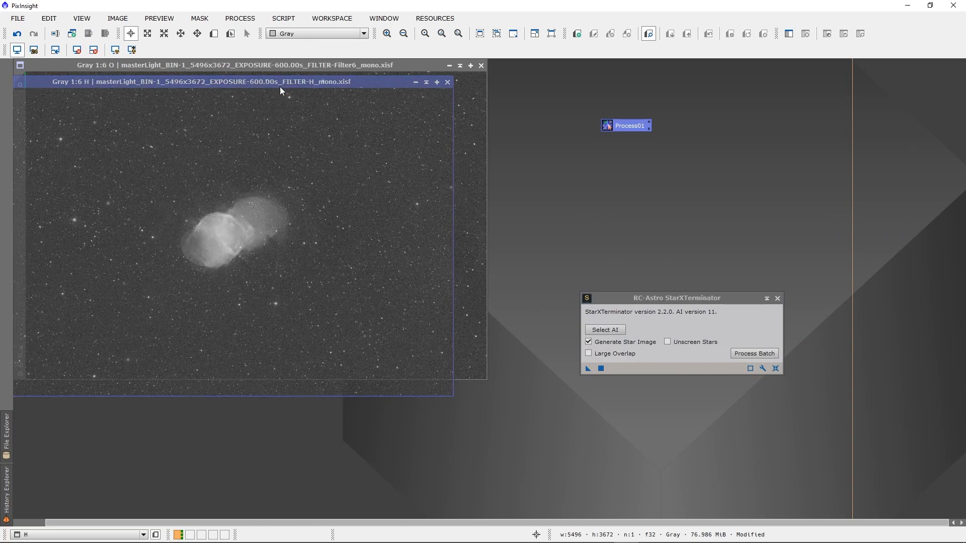
Step: Move the H image beside the O image and reset the screen stretch on both to show their linear data
drag(263, 84, 609, 74)
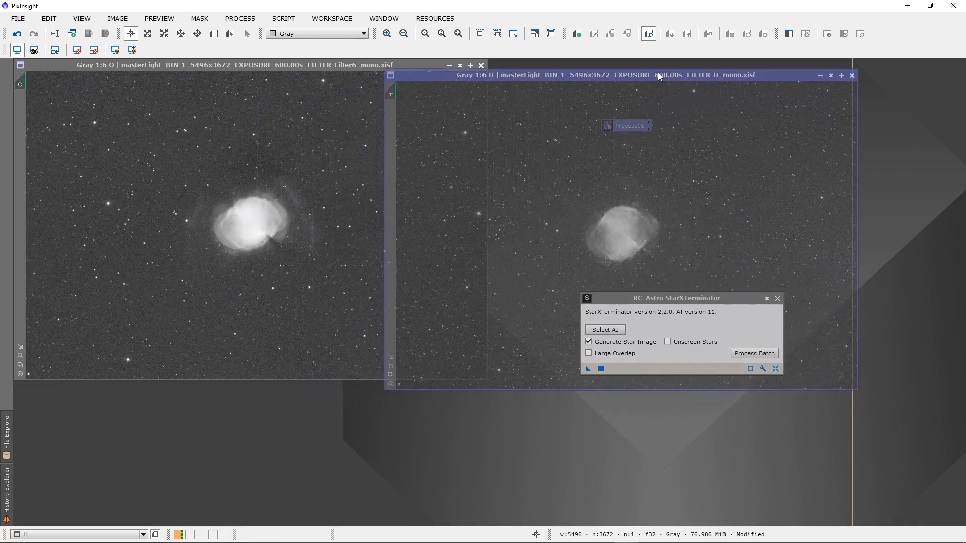
click(77, 50)
click(193, 70)
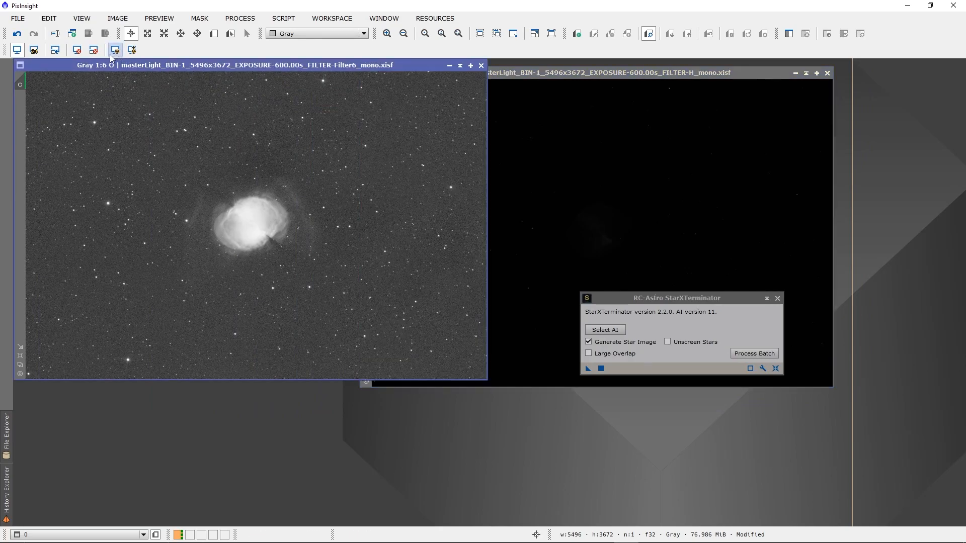
click(77, 50)
Step: Open GeneralizedHyperbolicStretch, set the symmetry point to 0.003936 from a sampled background point in H, and start the real-time preview
click(240, 18)
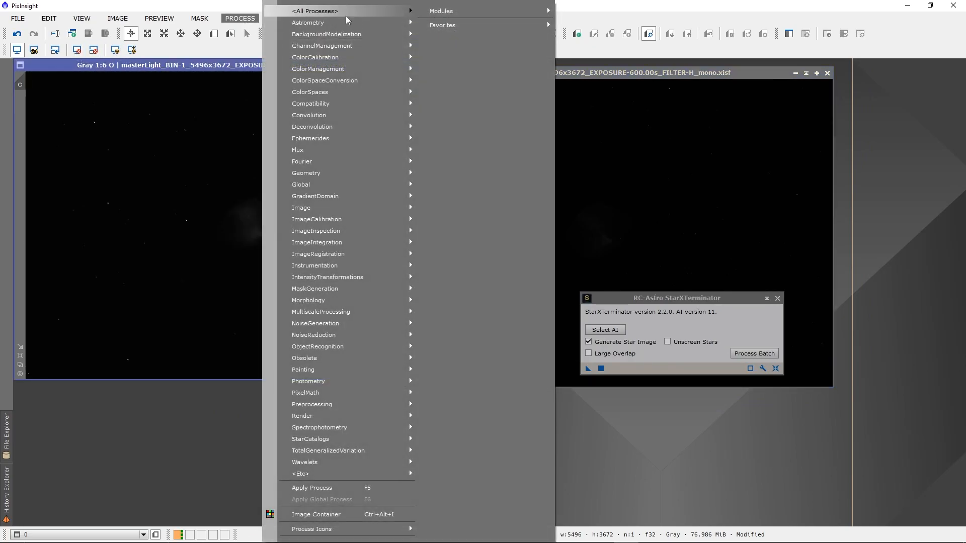
mouse_move(346, 12)
click(613, 156)
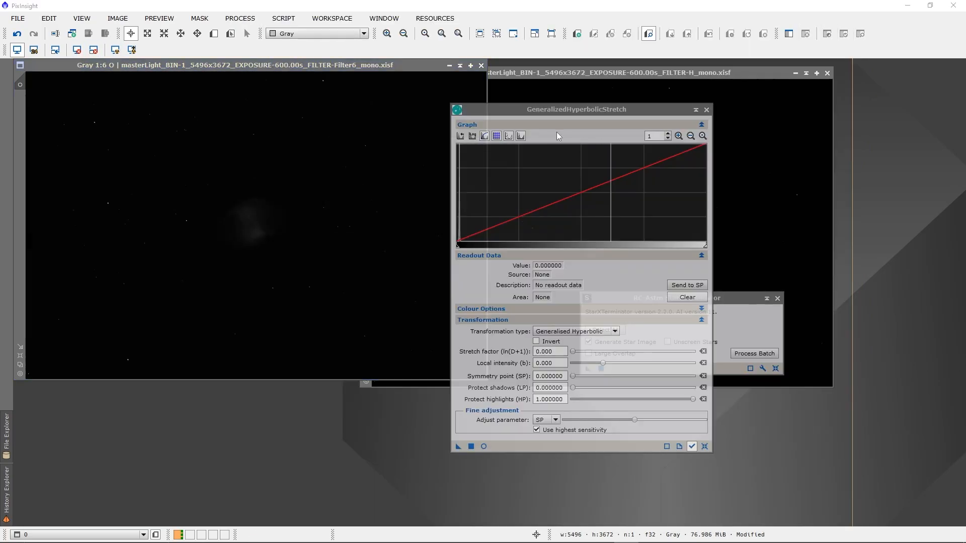
drag(553, 116, 327, 111)
click(549, 124)
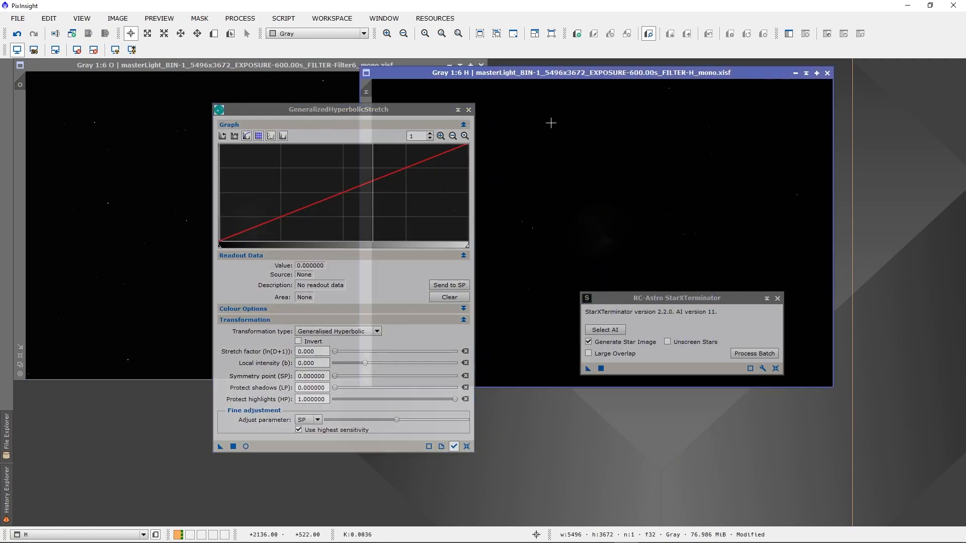
click(642, 130)
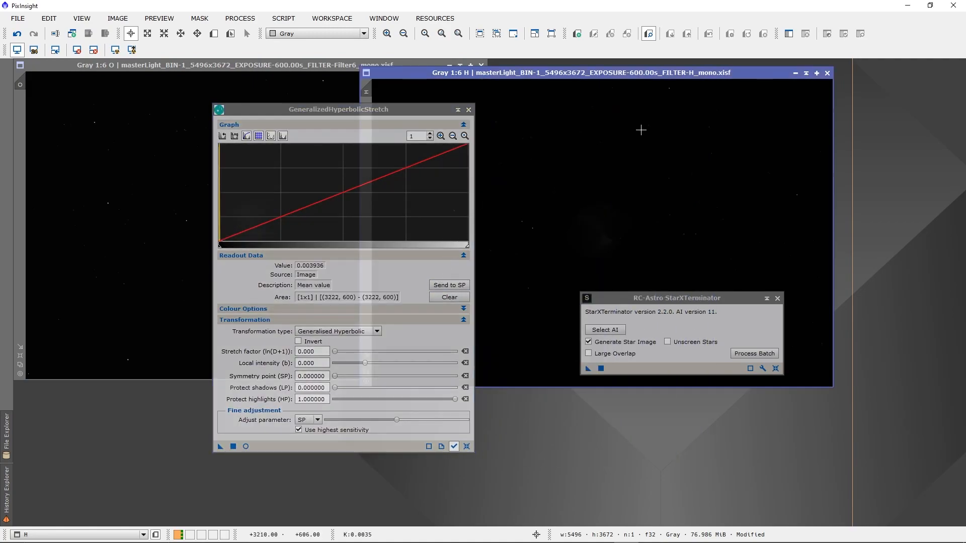
click(449, 285)
click(245, 446)
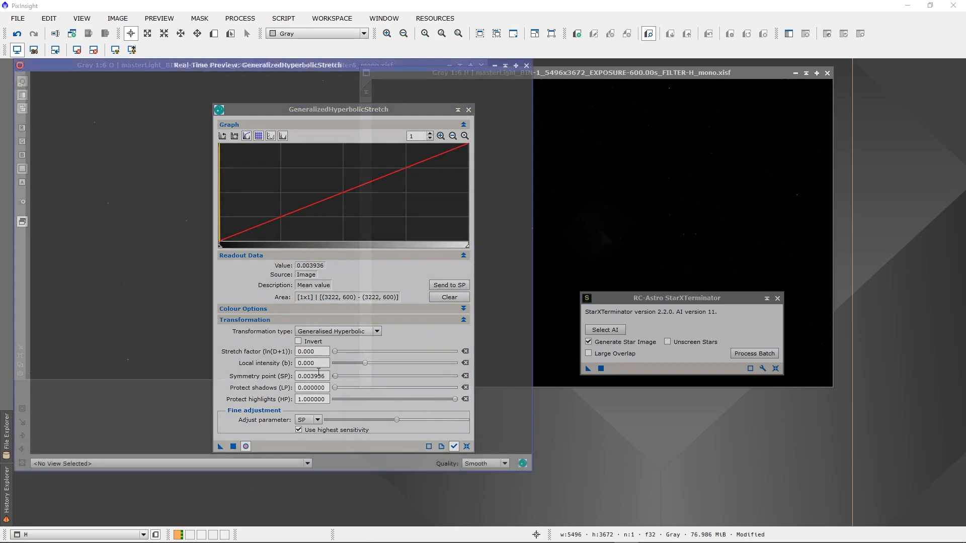
Step: Set the stretch factor to 4.180 and local intensity to 1.270, then apply the stretch to the H image
drag(338, 353, 353, 354)
drag(338, 109, 634, 123)
drag(651, 366, 657, 361)
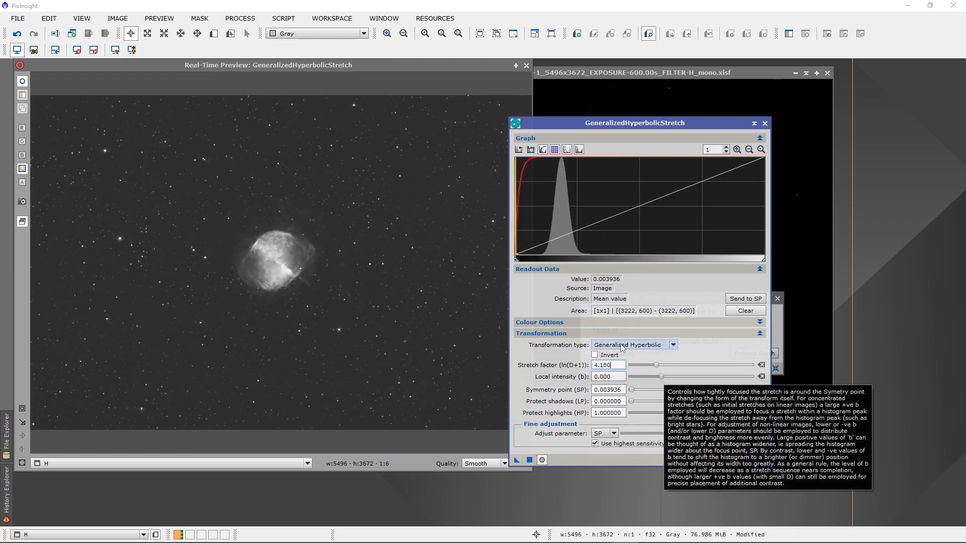
drag(167, 175, 382, 366)
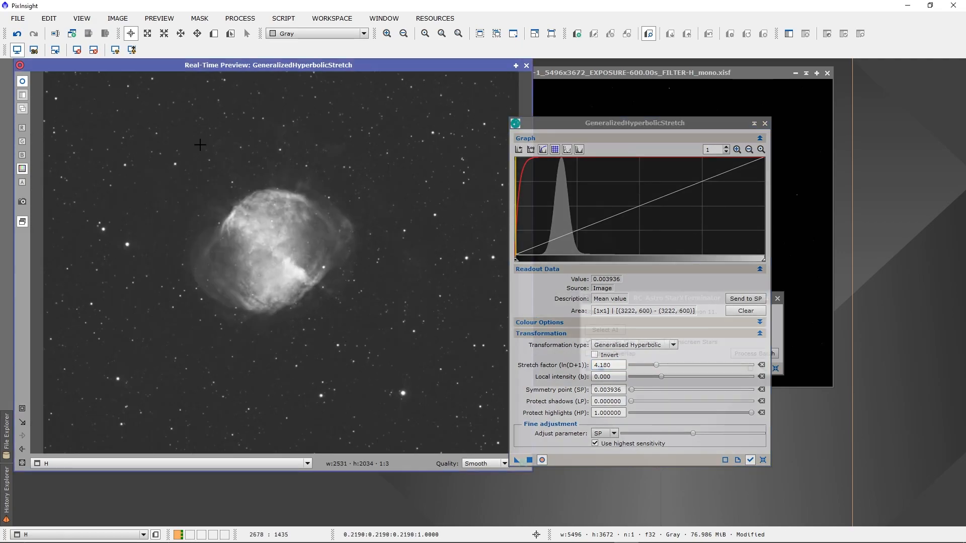
drag(662, 381, 670, 381)
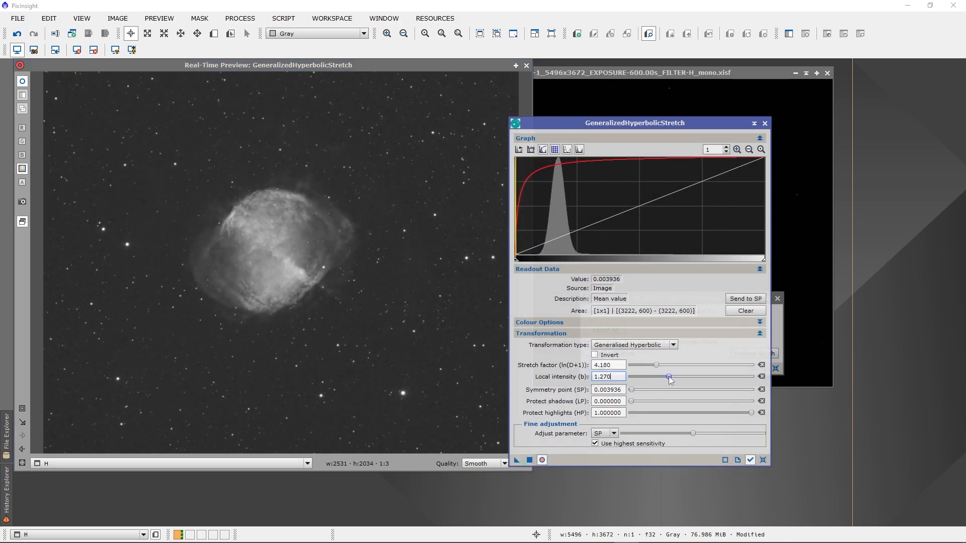
click(531, 461)
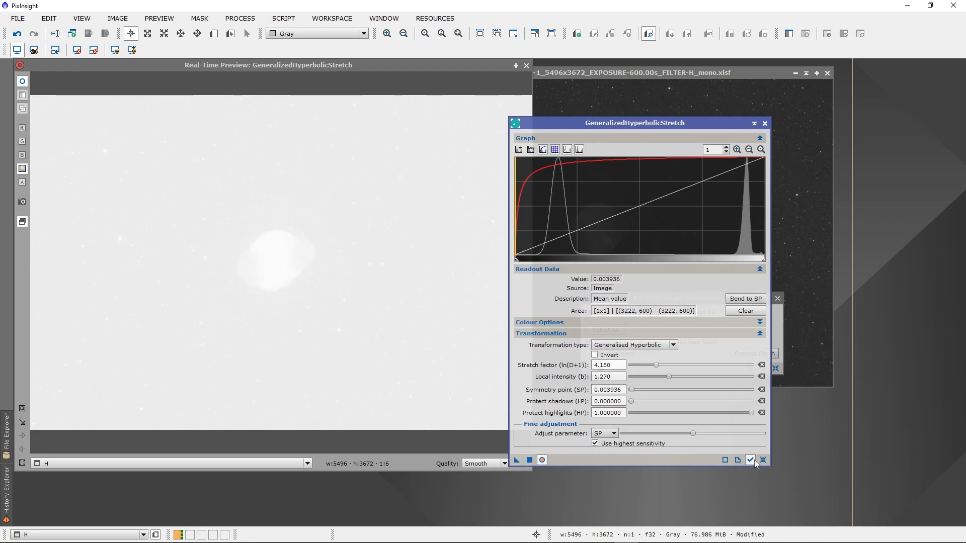
Step: Reset the stretch settings, set the symmetry point to the histogram peak at 0.171026, stretch factor to 1.680 and highlight protection to 0.470000
click(763, 460)
click(558, 162)
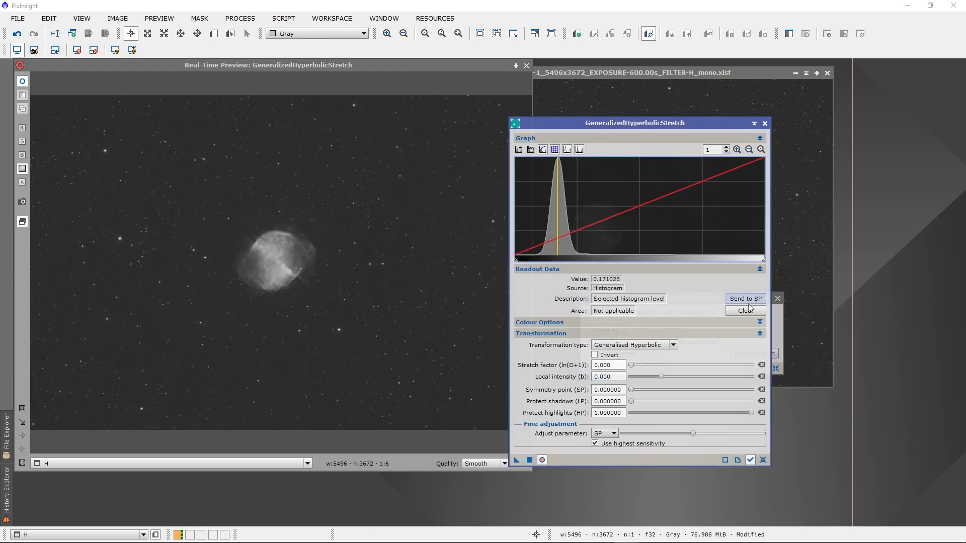
click(728, 304)
drag(631, 364, 665, 365)
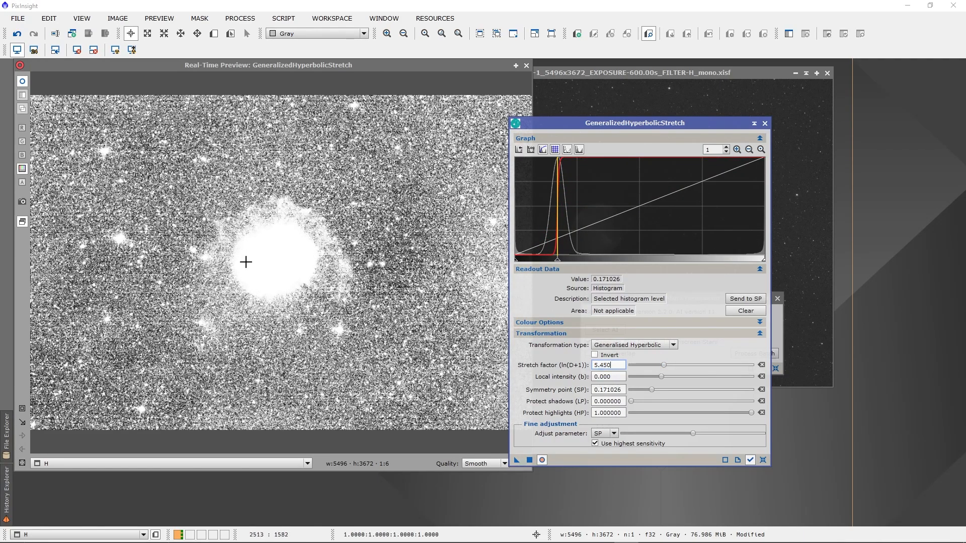
drag(663, 366, 644, 371)
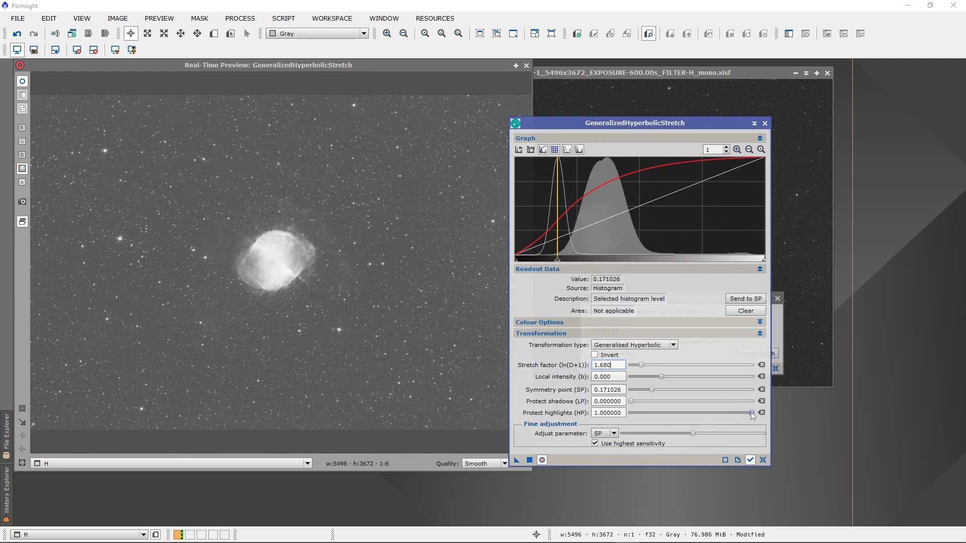
scroll(274, 229, up, 5)
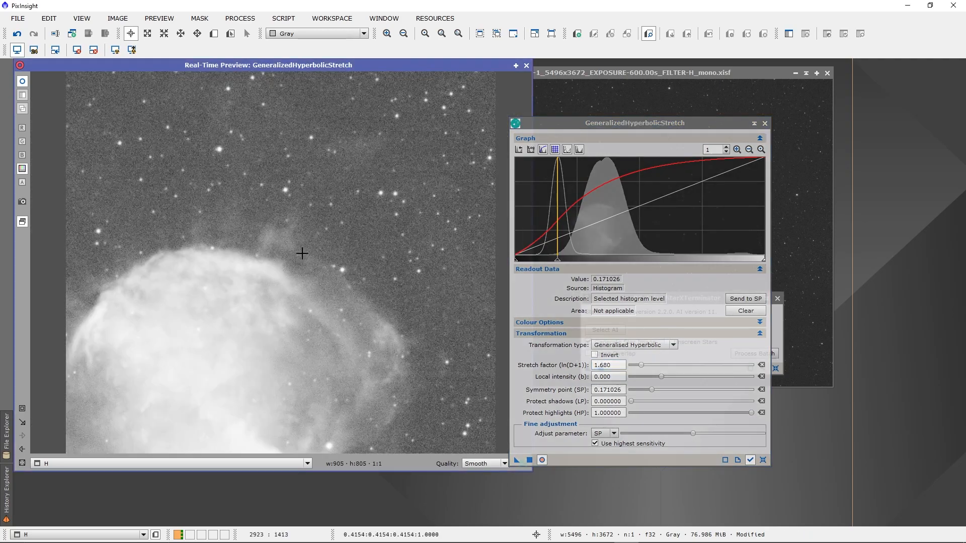
mouse_move(749, 415)
mouse_down()
mouse_move(689, 430)
mouse_move(702, 427)
mouse_up()
mouse_move(695, 427)
mouse_down()
mouse_move(703, 426)
mouse_move(687, 428)
mouse_up()
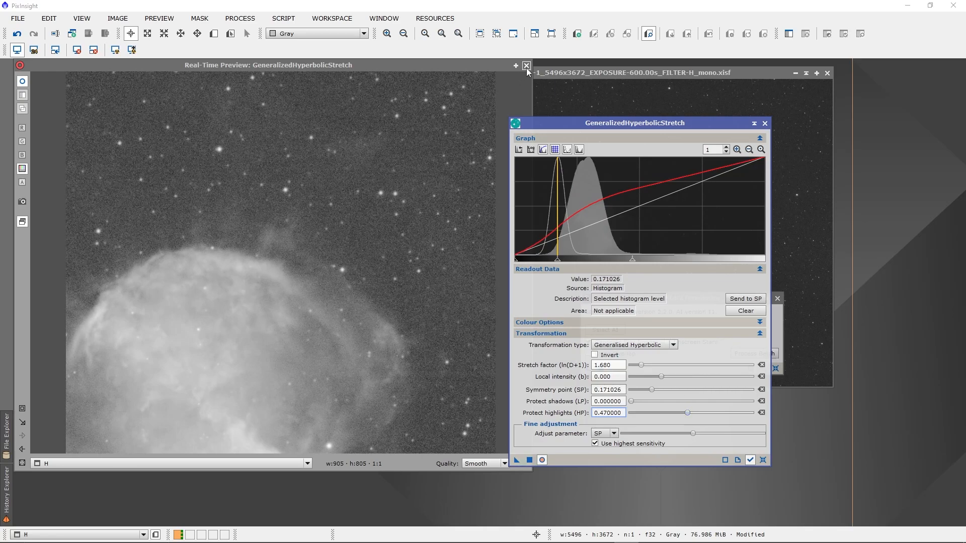
Step: Restart the real-time preview, set the stretch factor to 1.500 and highlight protection to 0.380000, and apply this second stretch to H
click(526, 66)
click(543, 460)
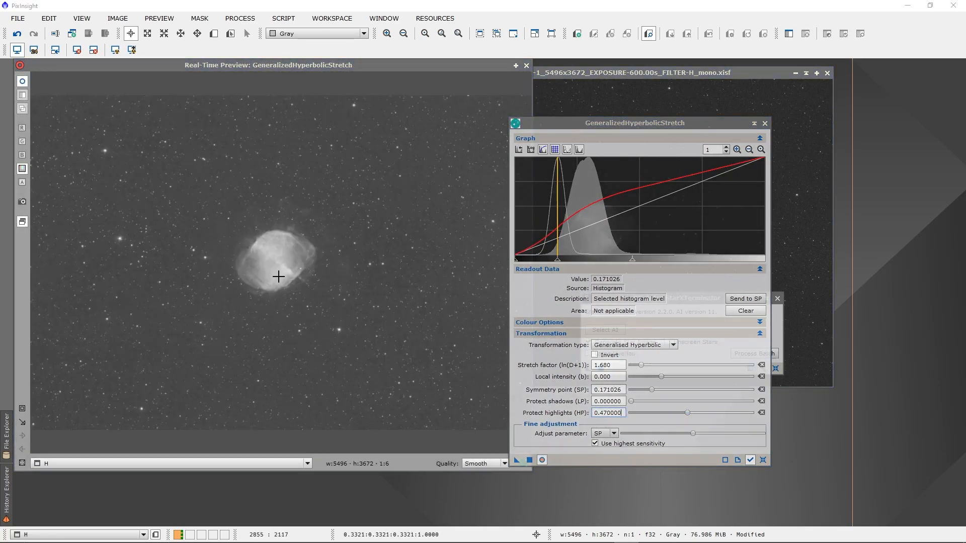
drag(236, 217, 322, 298)
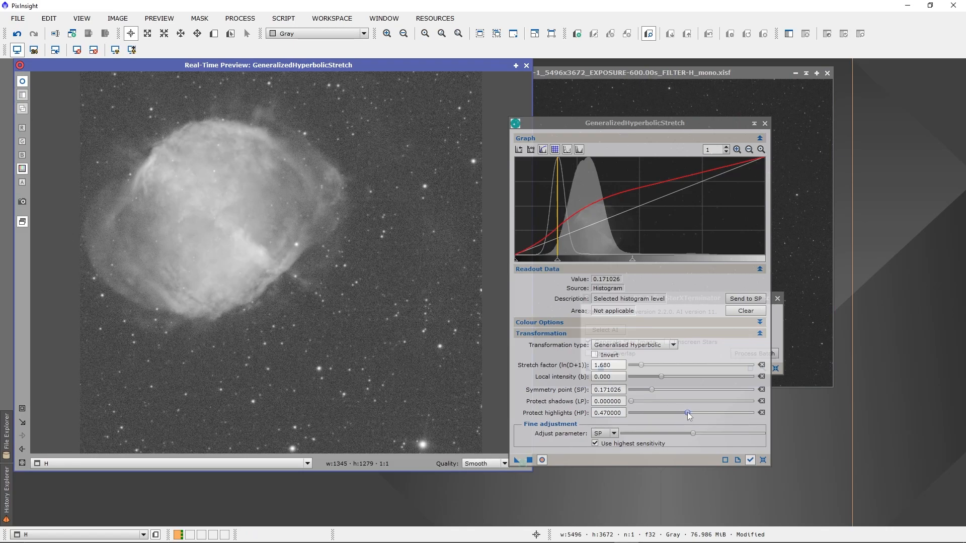
drag(642, 367, 640, 370)
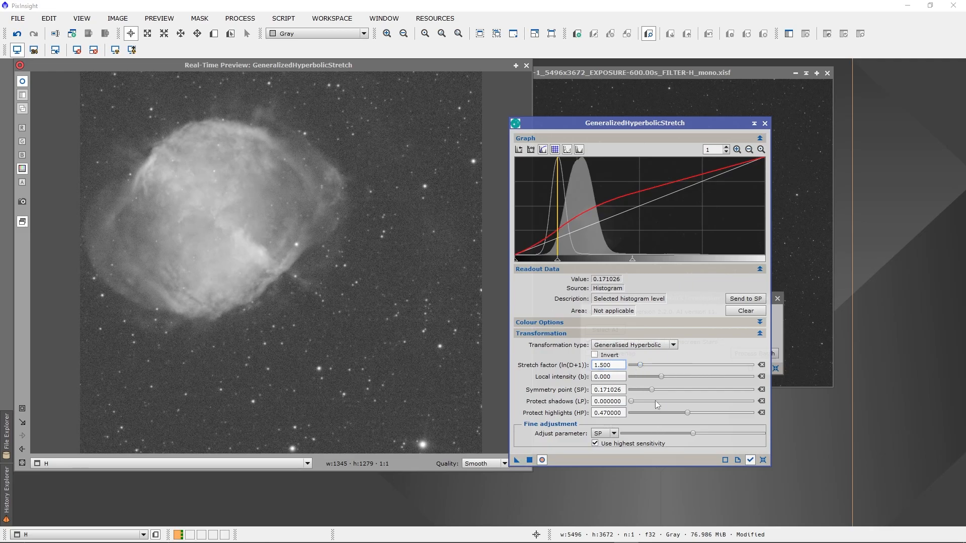
drag(686, 416, 677, 416)
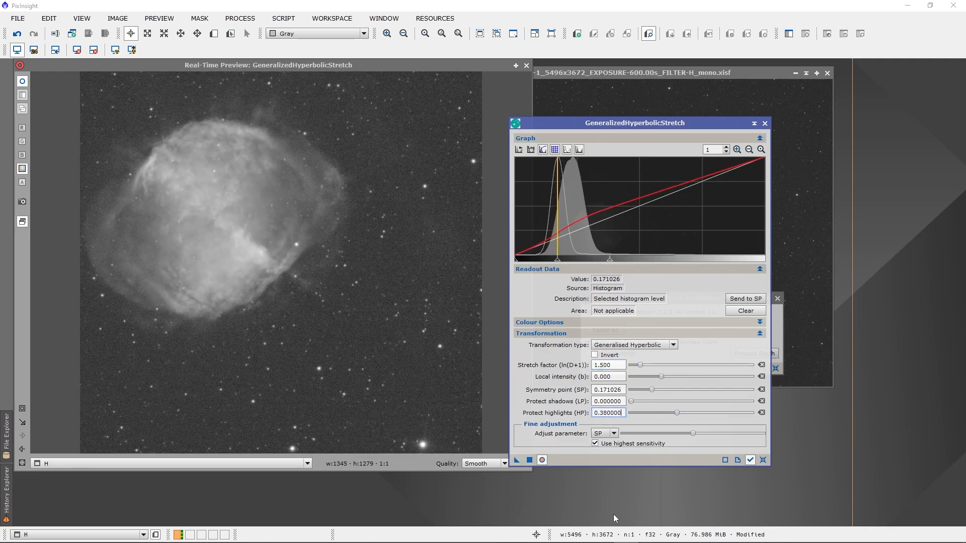
click(530, 460)
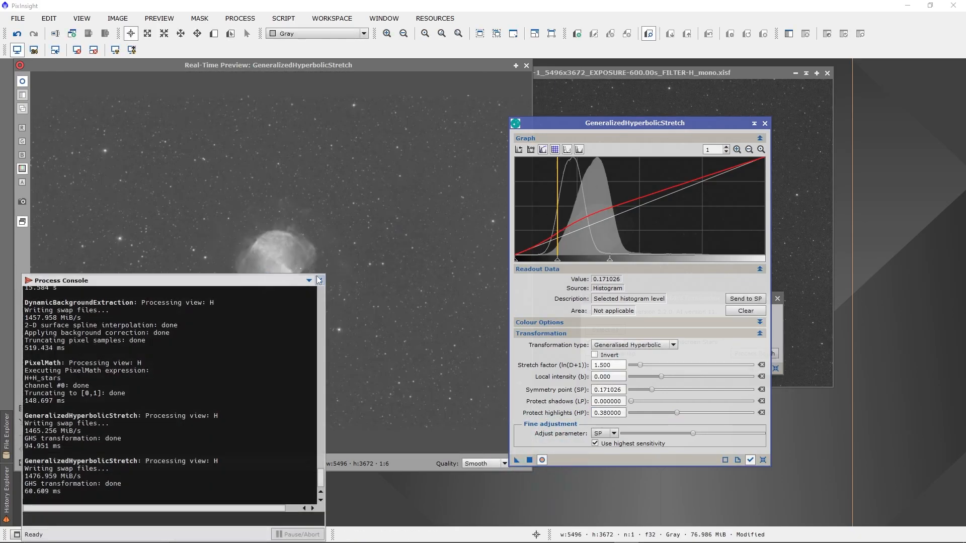
Step: Close the real-time preview and examine the nebula and background detail in the stretched H image
click(526, 66)
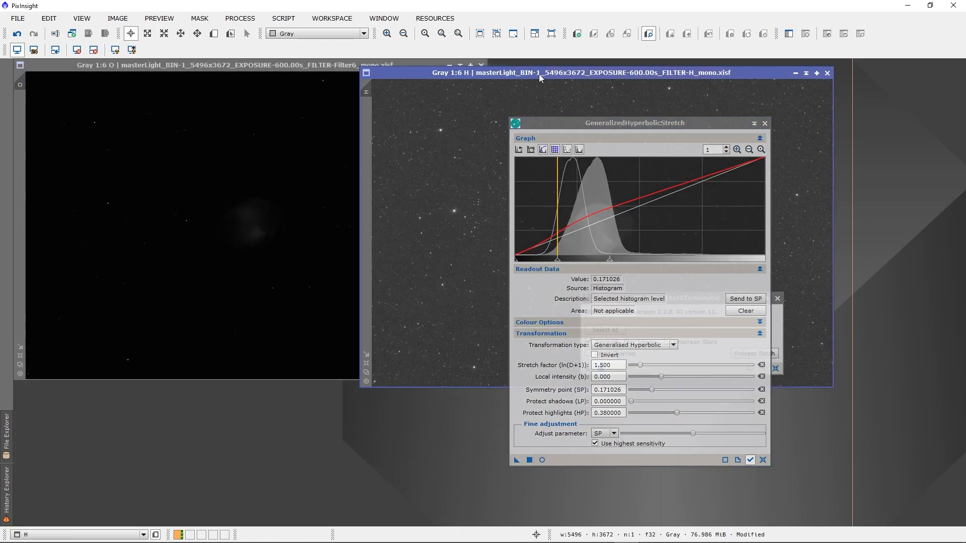
drag(539, 76, 259, 85)
scroll(297, 196, up, 4)
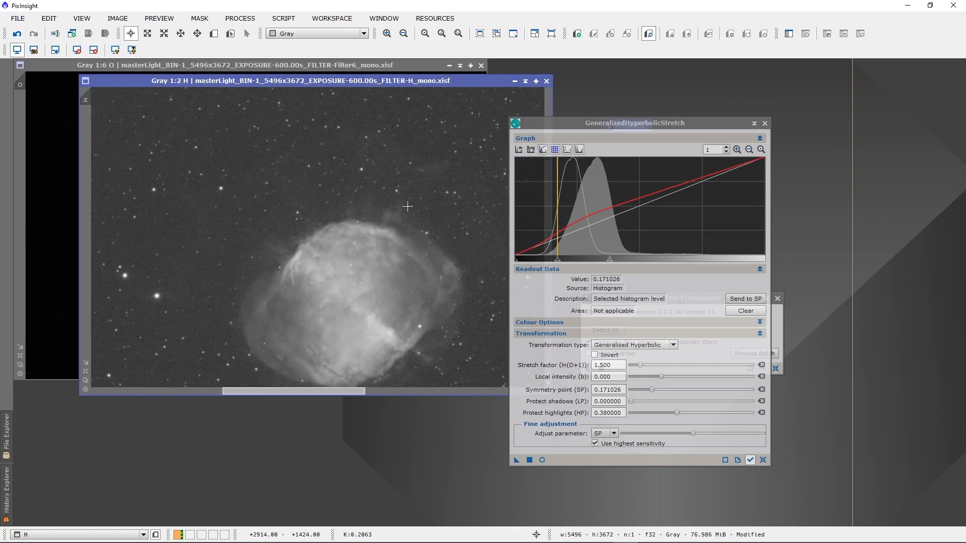
drag(439, 302, 296, 209)
scroll(362, 307, down, 1)
scroll(390, 262, up, 4)
scroll(352, 262, down, 2)
scroll(352, 262, down, 5)
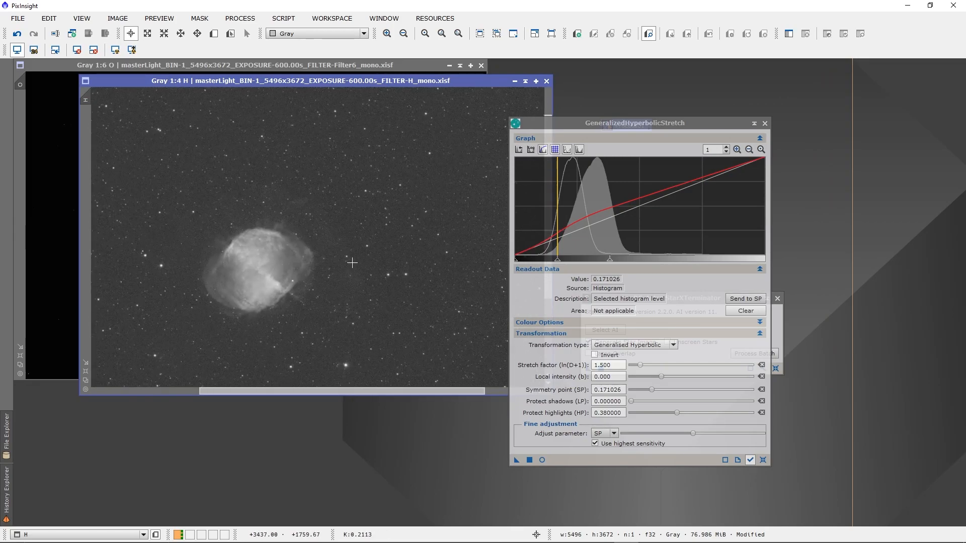
Step: Reset the hyperbolic stretch and the O image's screen stretch, then set the symmetry point to 0.011157 from a sampled point in O
click(240, 62)
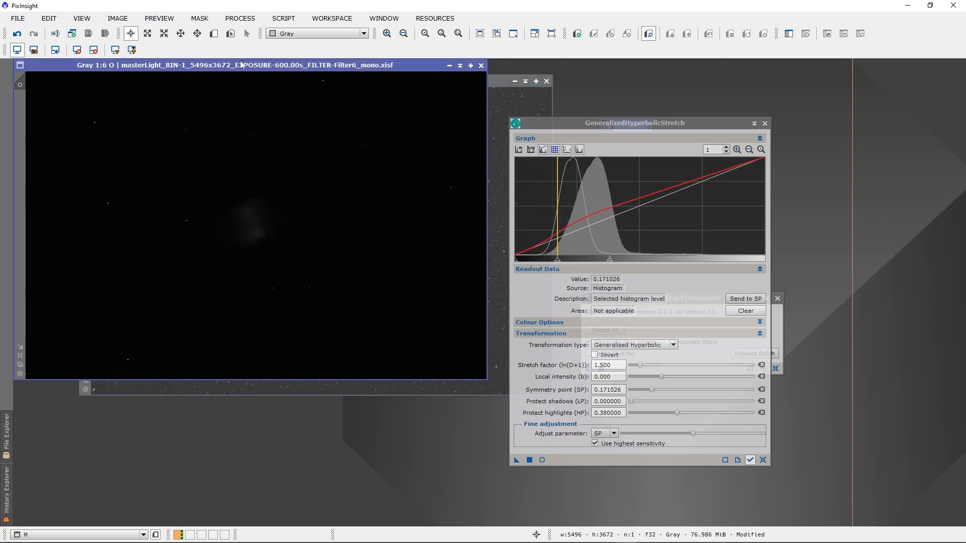
click(116, 50)
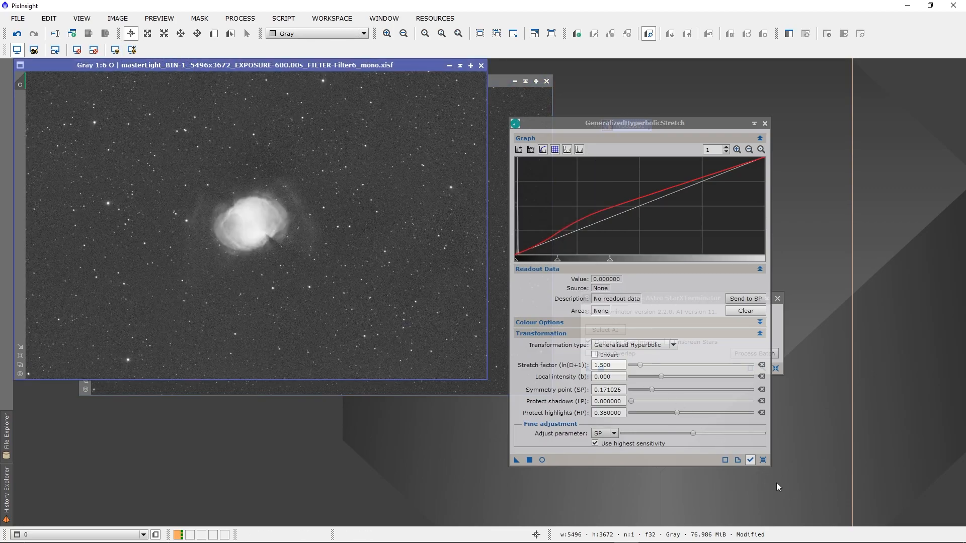
click(763, 461)
click(76, 50)
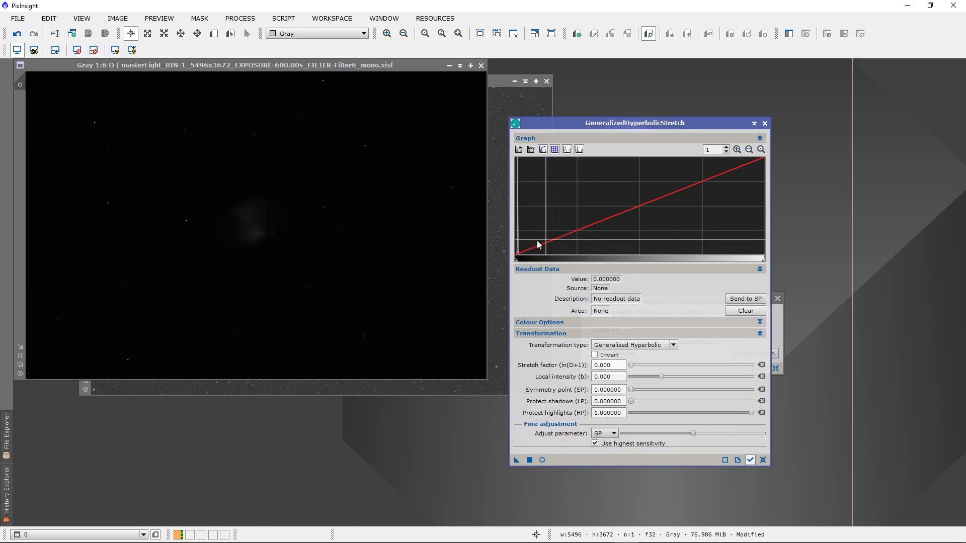
click(332, 270)
click(746, 299)
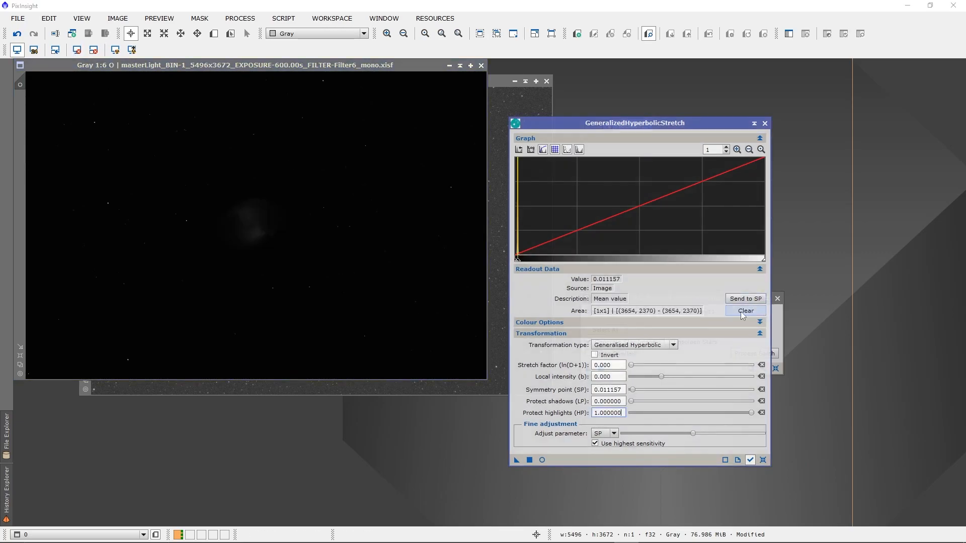
Step: Preview the hyperbolic stretch on O, set stretch factor to 3.180 and local intensity to 1.270, and apply it
click(541, 460)
drag(631, 365, 670, 378)
click(529, 460)
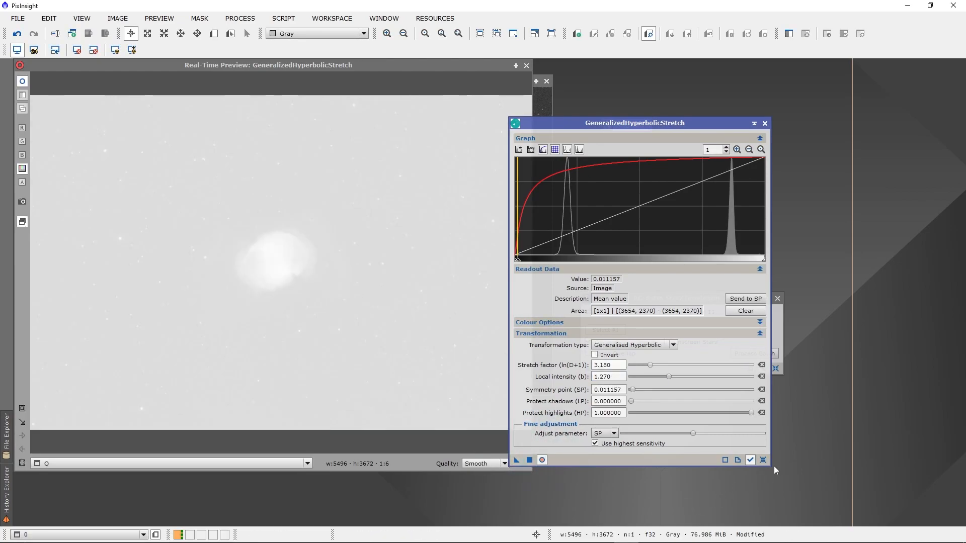
Step: Reset the stretch settings, set the symmetry point to the histogram peak at 0.209256, stretch factor to 1.420, and lower the highlight protection for O
click(762, 460)
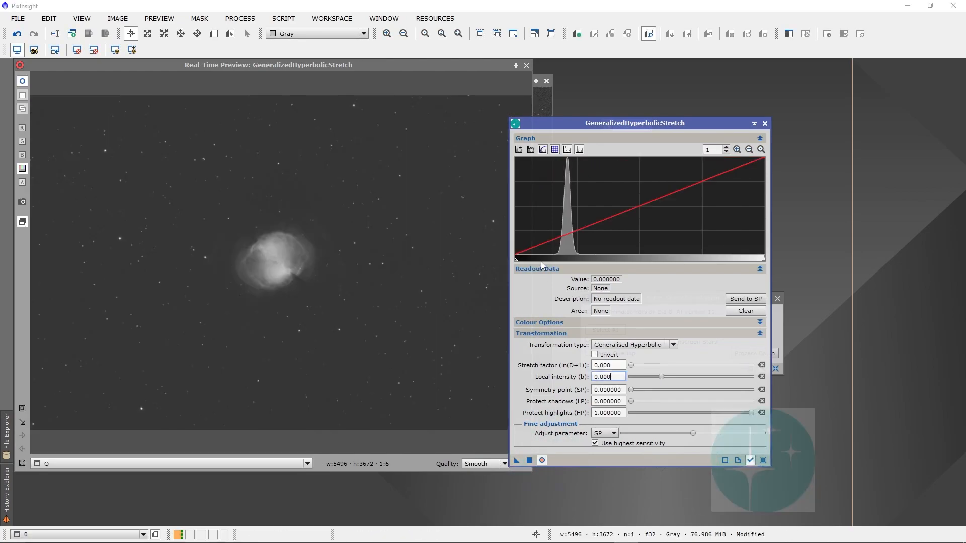
click(568, 204)
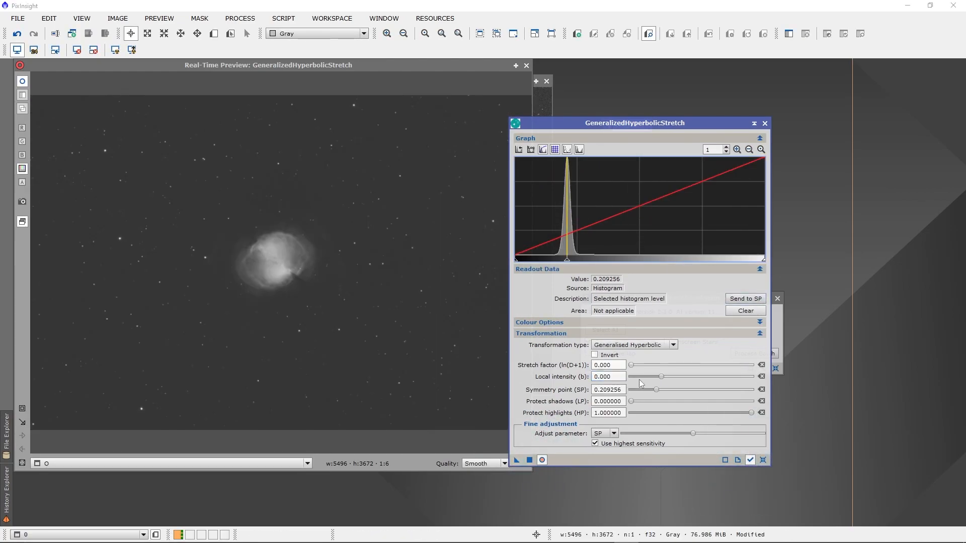
click(636, 364)
drag(634, 366, 655, 365)
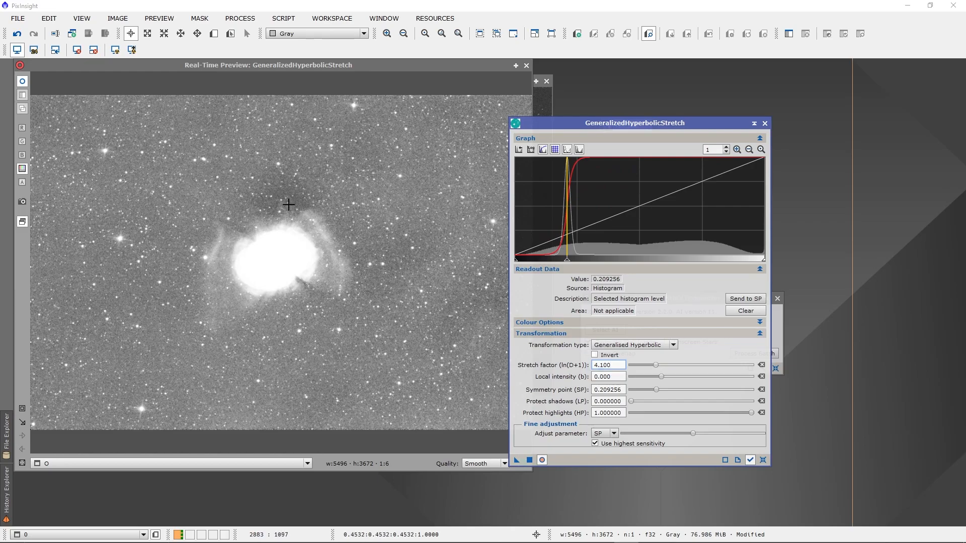
drag(655, 366, 639, 368)
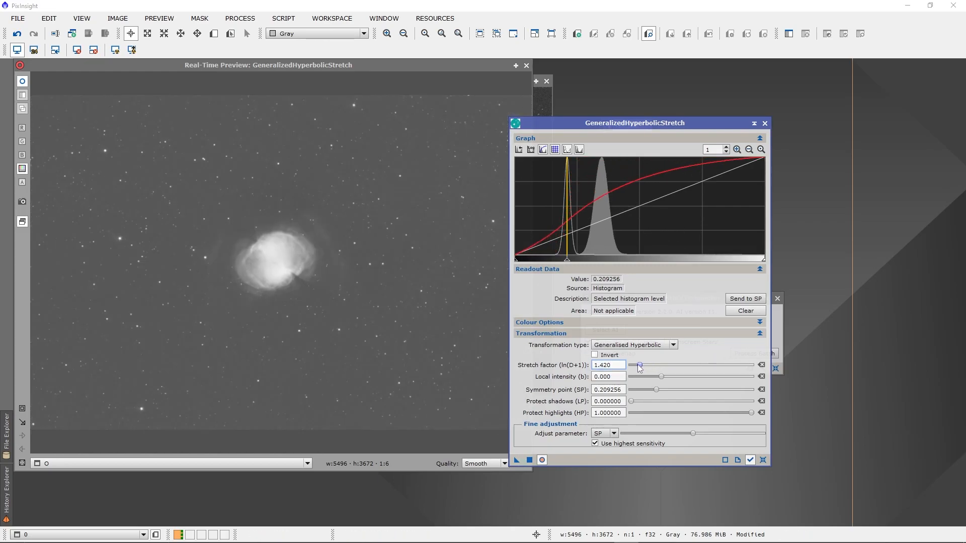
drag(750, 411, 692, 412)
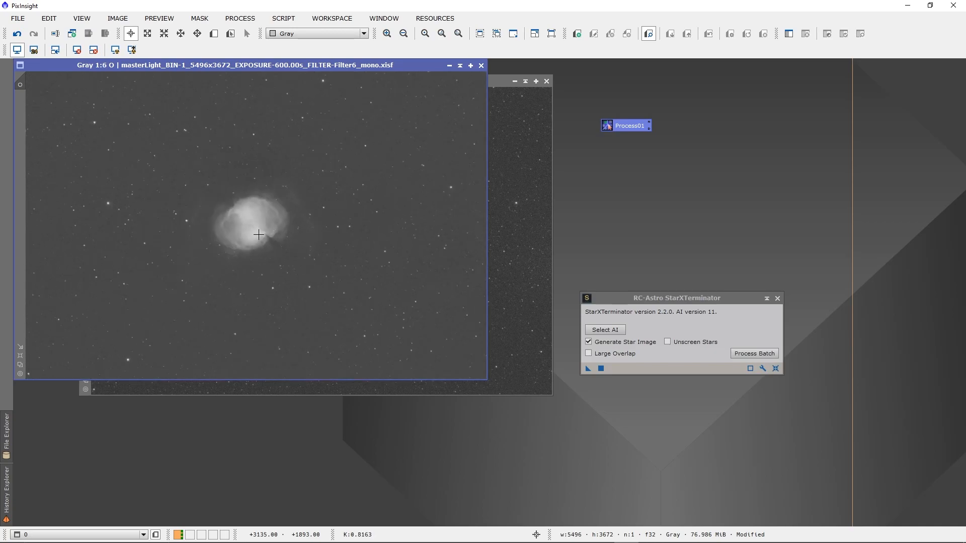
Step: Place the stretched O image over the H image and open the ChannelCombination process
drag(382, 69, 401, 84)
click(240, 18)
mouse_move(342, 10)
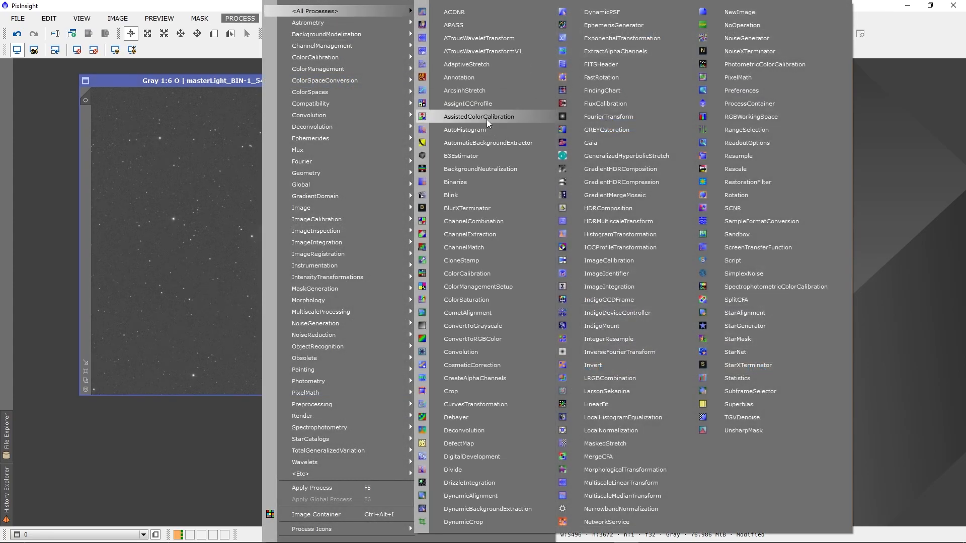
click(479, 221)
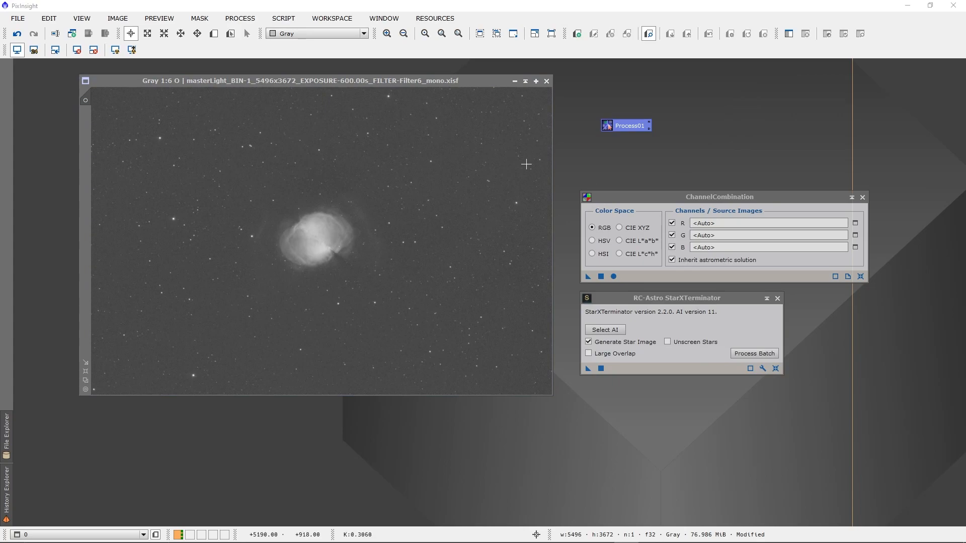
Step: Combine H as red and O as green and blue into a new RGB image, and move it over the mono images
click(855, 223)
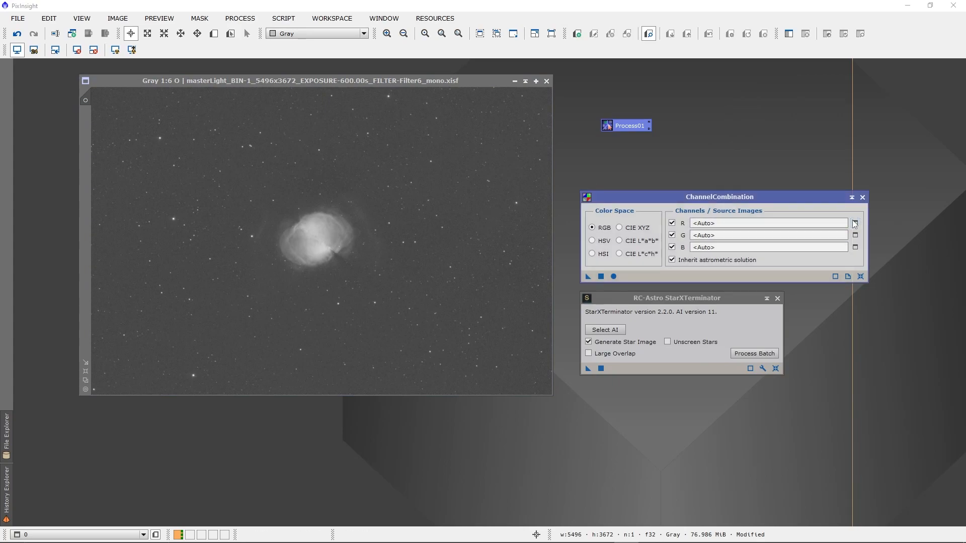
click(508, 285)
click(855, 235)
click(477, 267)
click(473, 277)
click(508, 285)
click(855, 247)
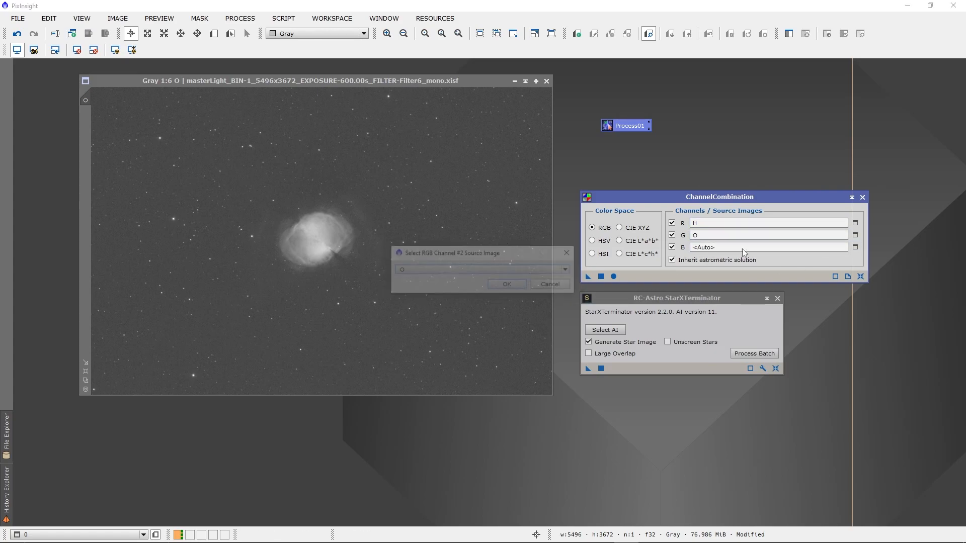
click(508, 285)
click(613, 276)
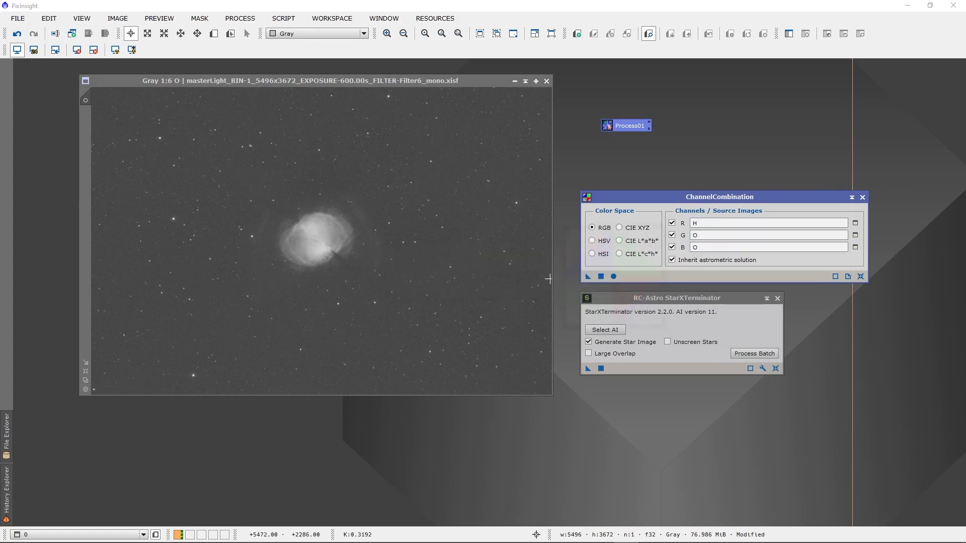
click(320, 281)
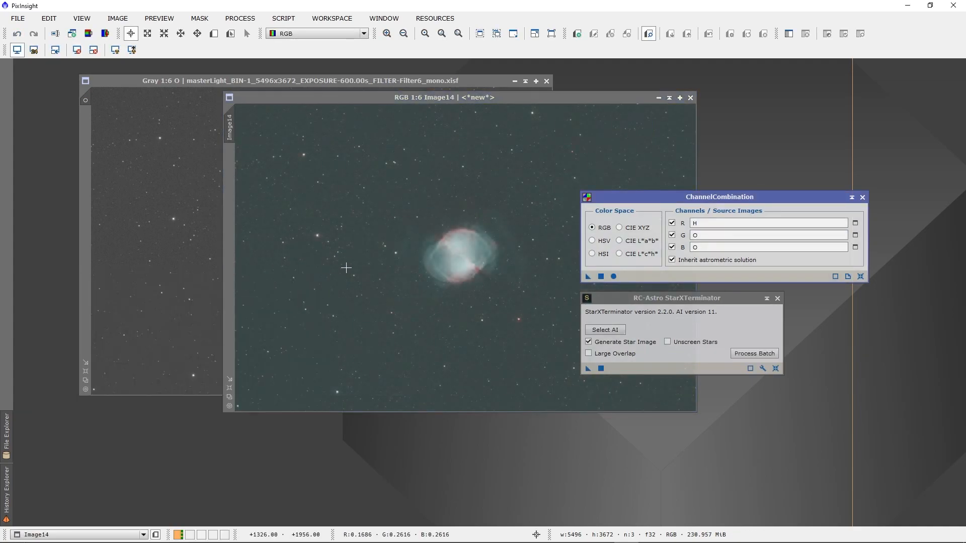
drag(464, 98, 330, 100)
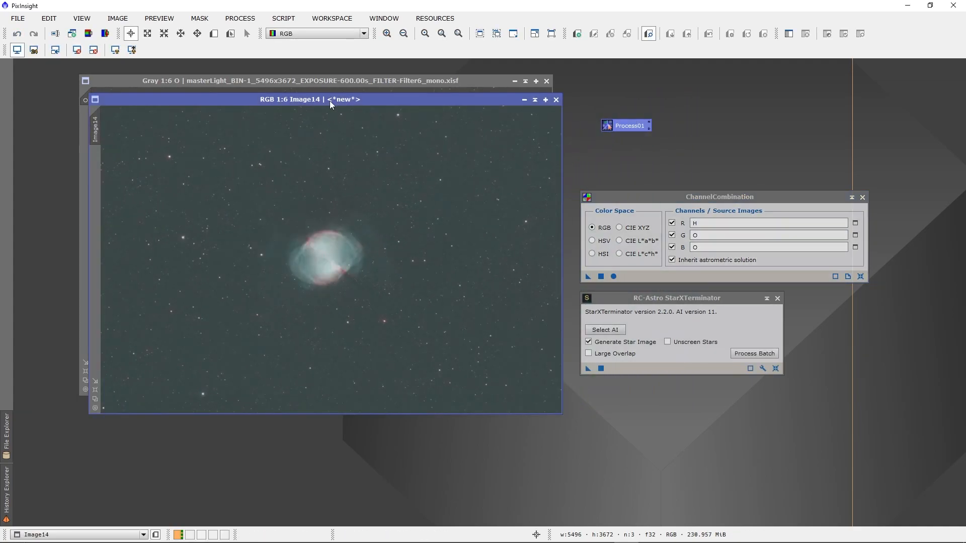
Step: Open CurvesTransformation with a real-time preview, raise the red curve from input 0.40568 to output 0.47804, and apply it
click(240, 18)
mouse_move(315, 10)
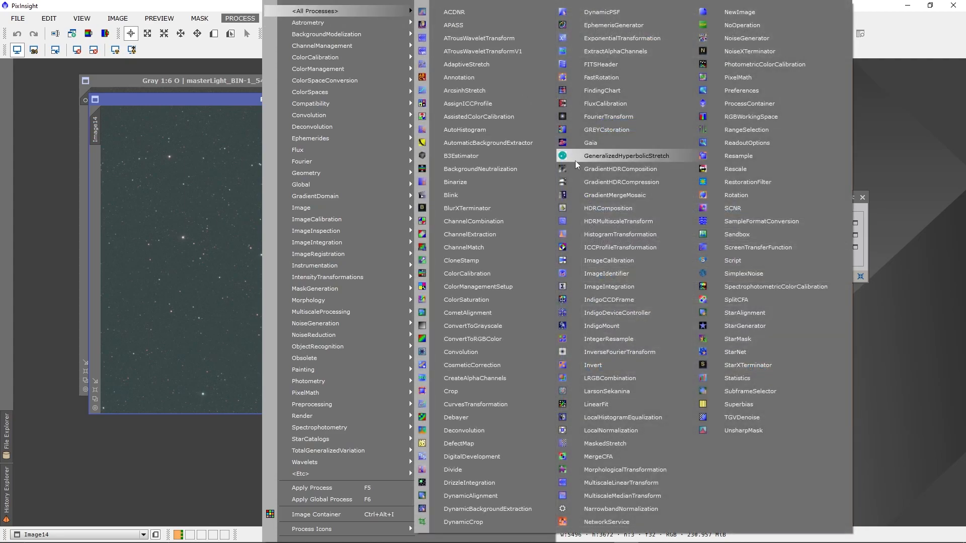
click(462, 404)
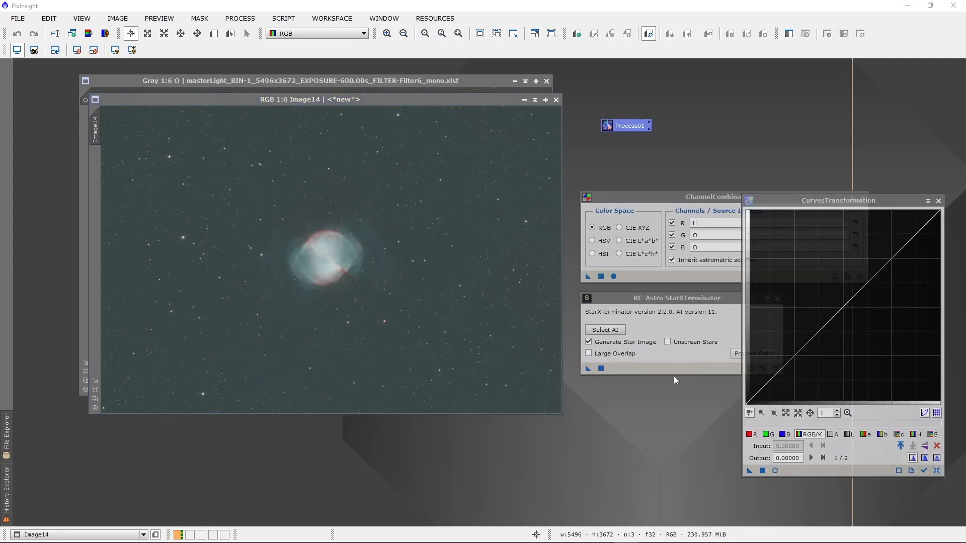
click(775, 471)
click(752, 434)
drag(802, 311, 824, 311)
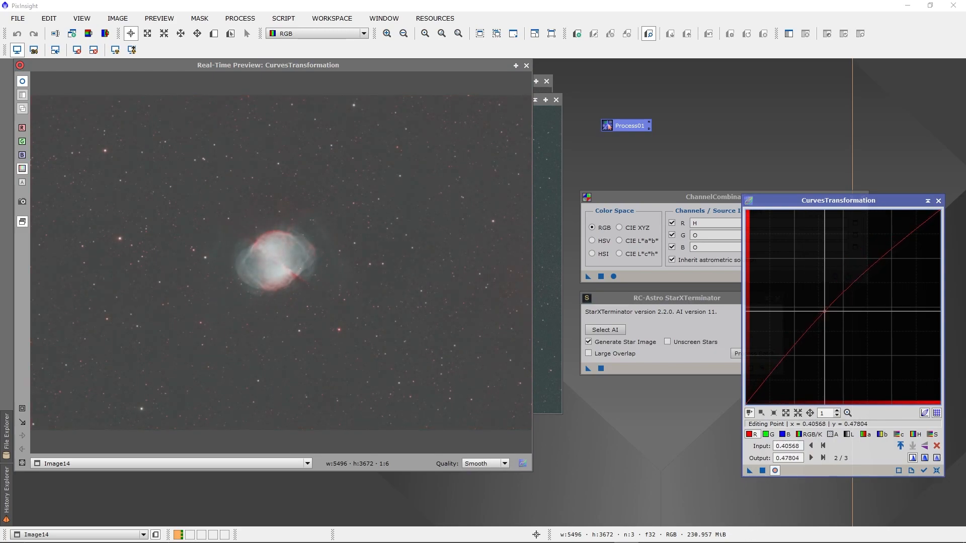
click(808, 434)
drag(429, 271, 435, 238)
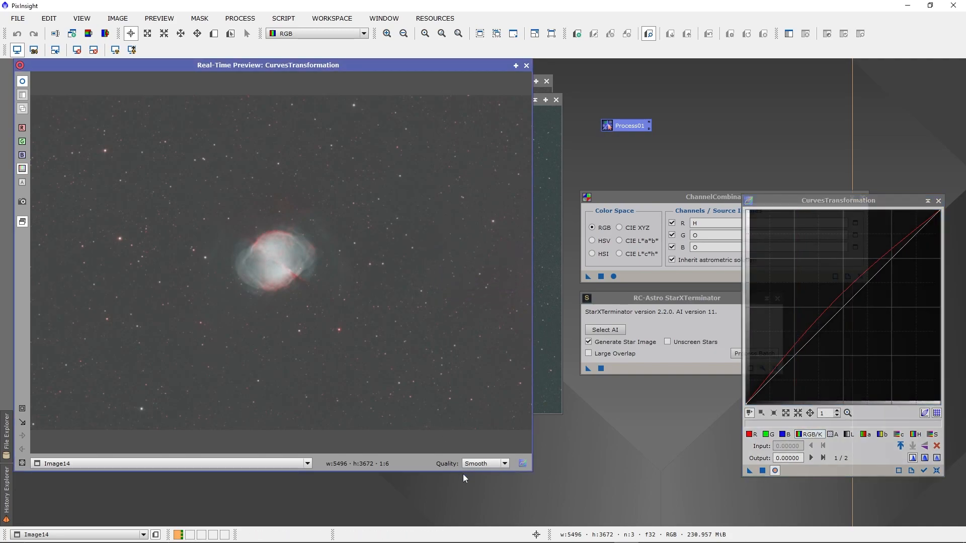
click(762, 470)
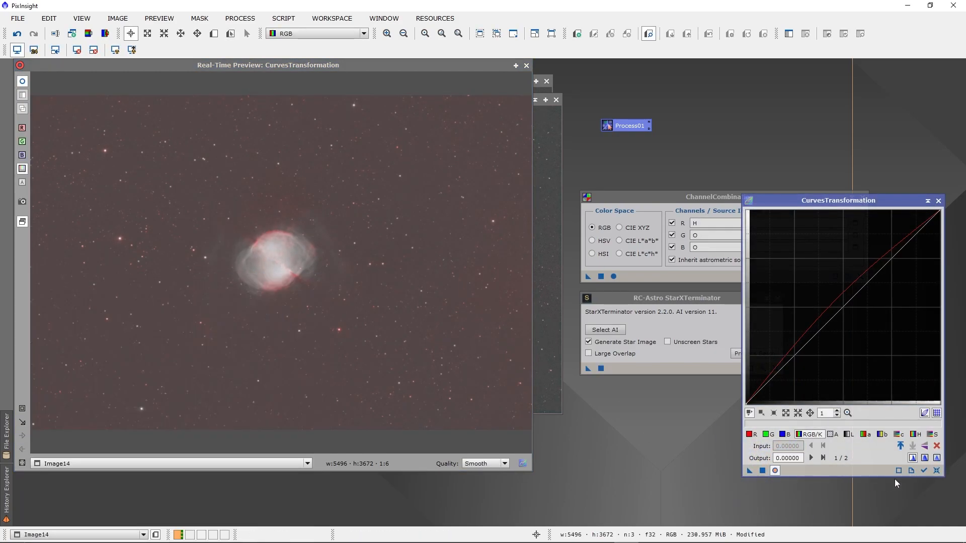
Step: Reset the curves, shape an RGB/K contrast curve with lowered shadows and a point at 0.62532/0.63566, apply it and close the preview
click(935, 470)
drag(780, 369, 777, 394)
drag(848, 332, 867, 280)
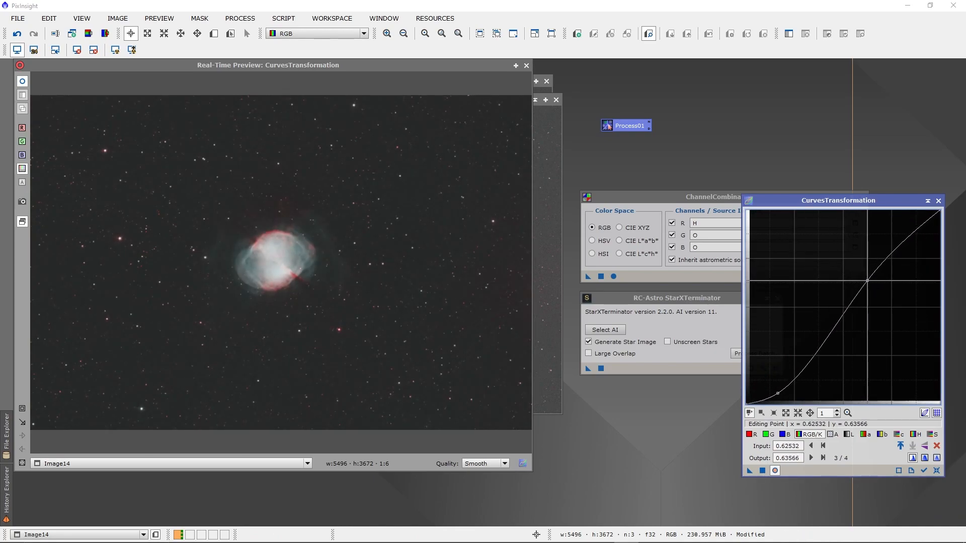
click(764, 468)
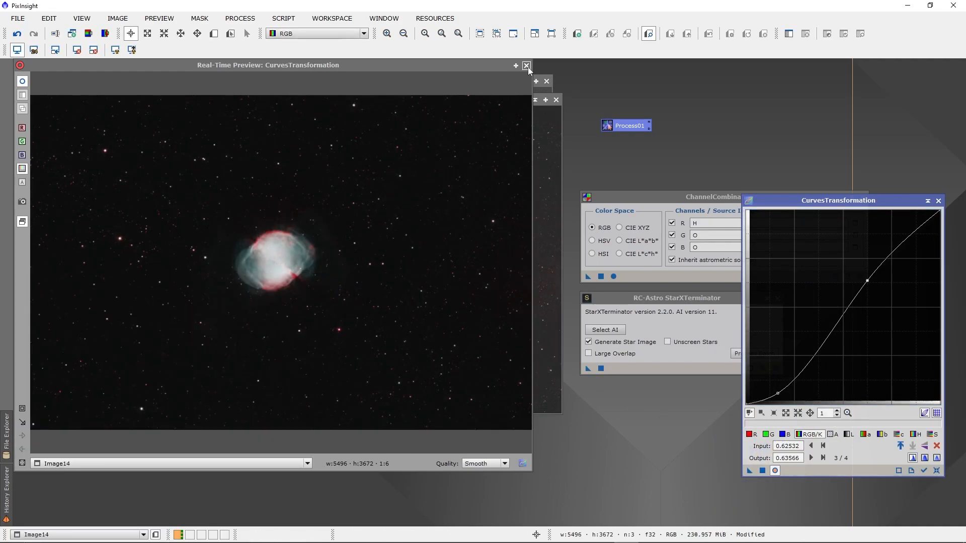
click(527, 66)
Step: Examine the nebula, stars and background of the combined RGB image at different magnifications
scroll(397, 233, down, 7)
scroll(397, 233, up, 3)
drag(399, 287, 388, 183)
drag(329, 274, 373, 321)
scroll(388, 332, up, 4)
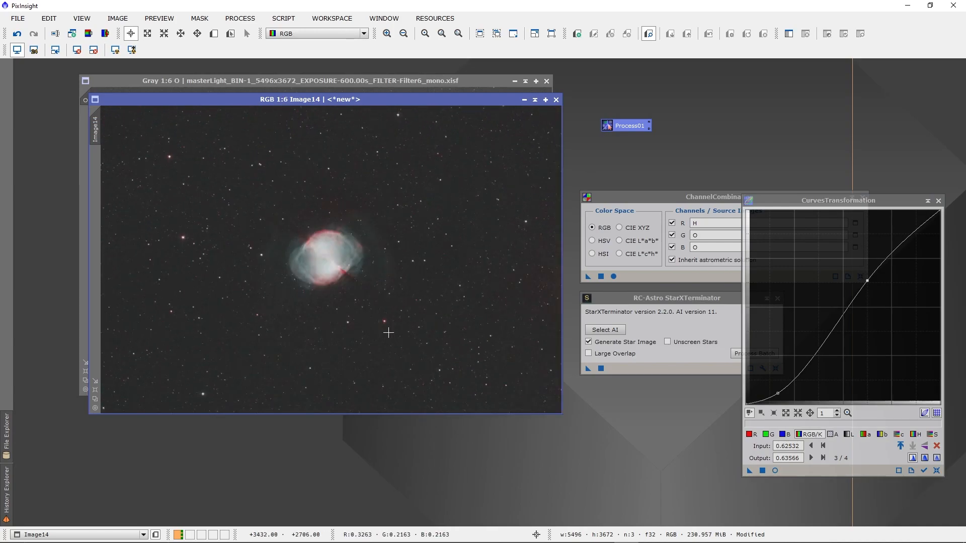
scroll(334, 227, down, 4)
scroll(332, 187, up, 2)
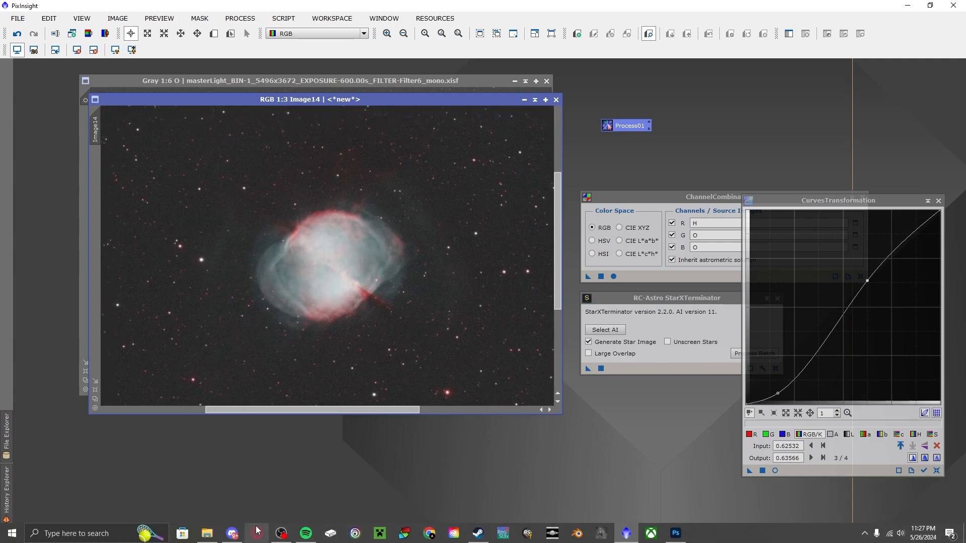
Step: Open m27 ps.png from the space pictures folder, compare it with the RGB image, view the Photoshop version and return to PixInsight
click(208, 533)
scroll(140, 302, up, 5)
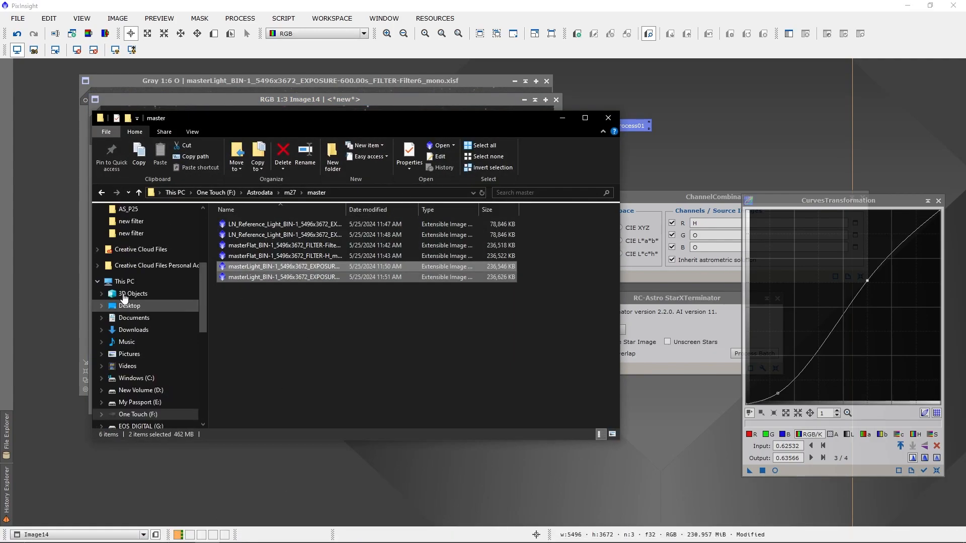
click(136, 281)
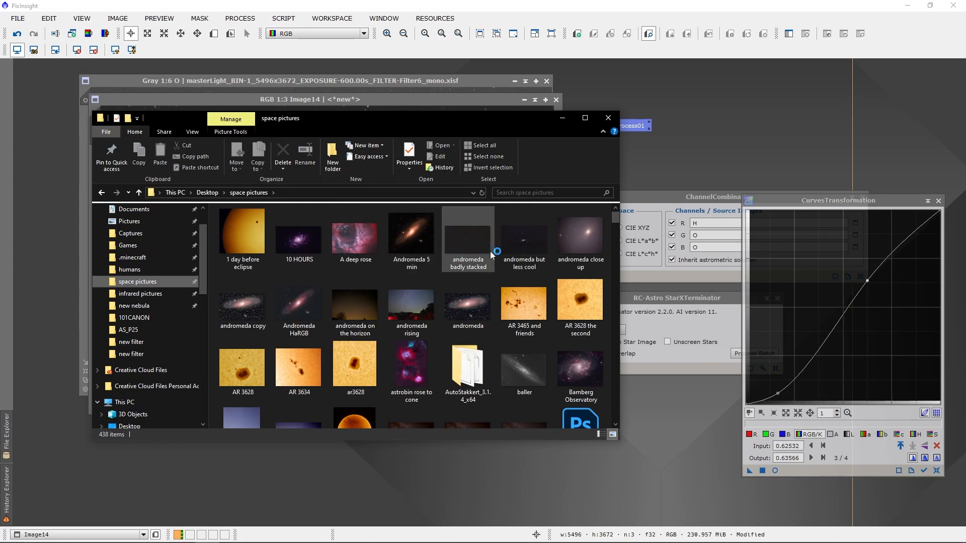
scroll(480, 228, down, 3)
double_click(479, 228)
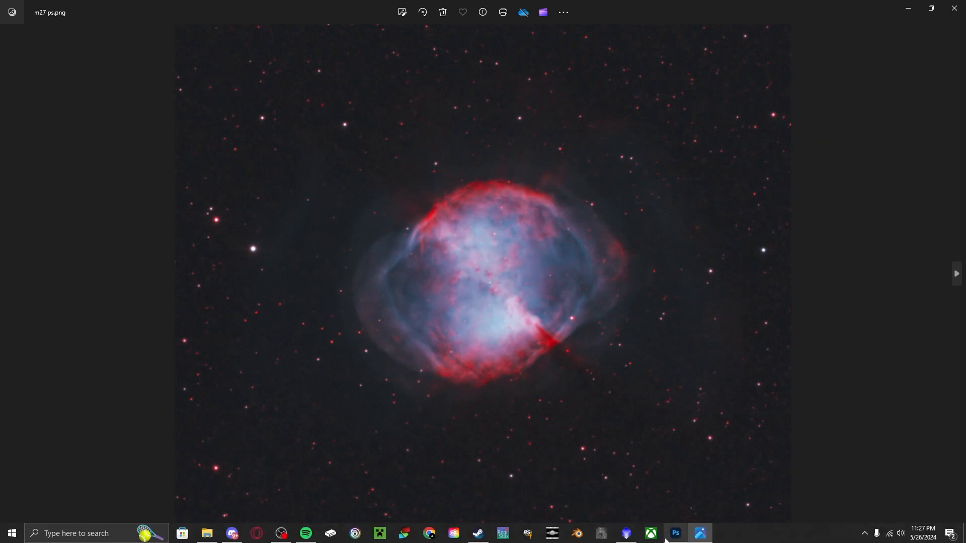
click(626, 534)
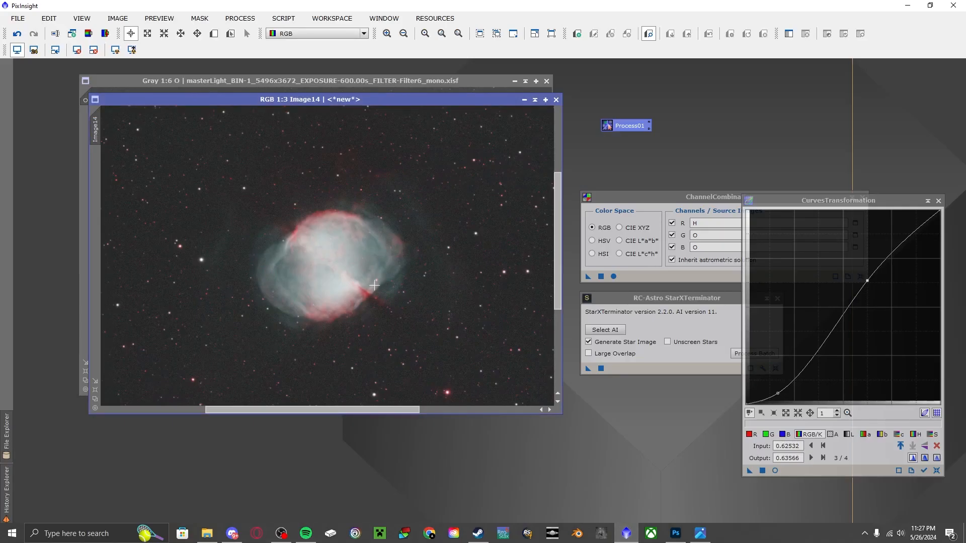
click(677, 534)
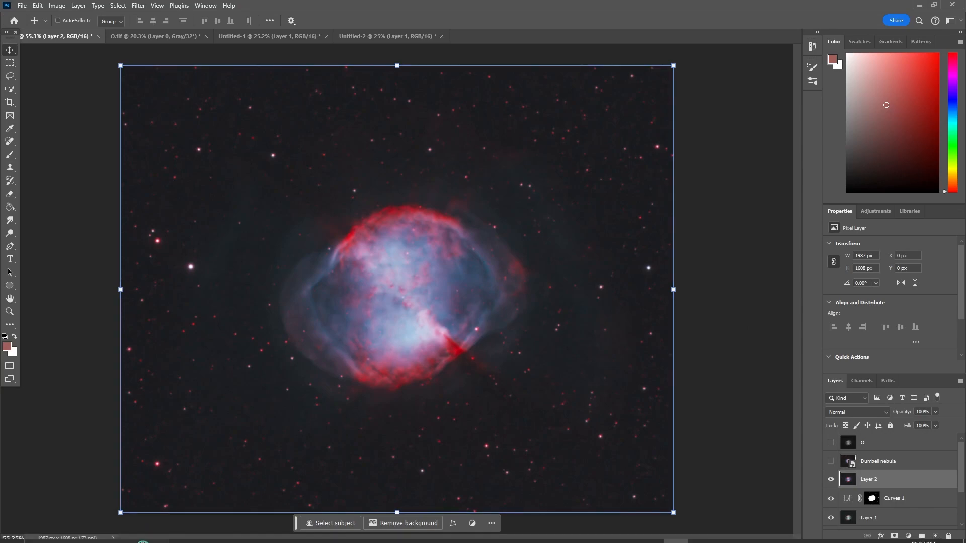
click(601, 534)
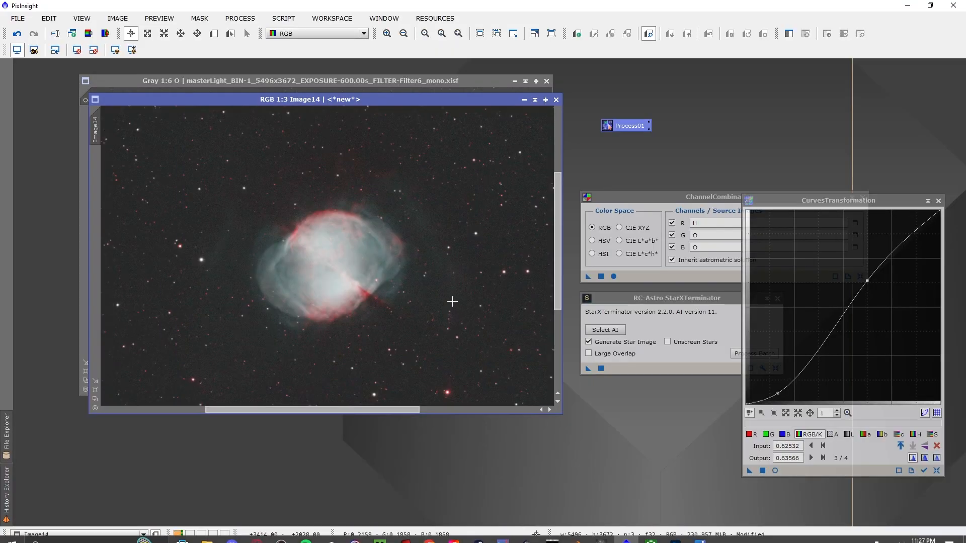
Step: Examine the nebula's core, red rim and outer shell up close in the combined RGB image
scroll(446, 294, down, 3)
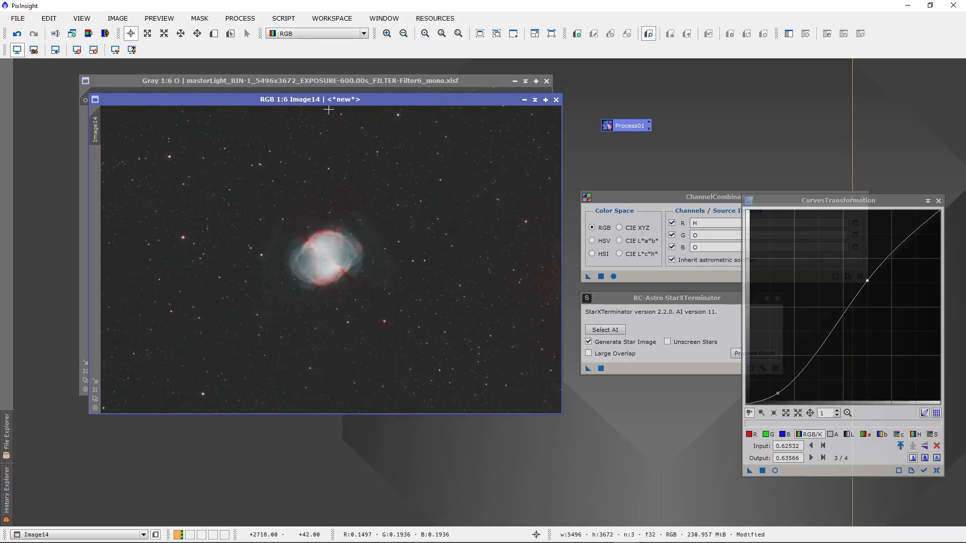
drag(364, 104, 328, 102)
scroll(283, 241, up, 5)
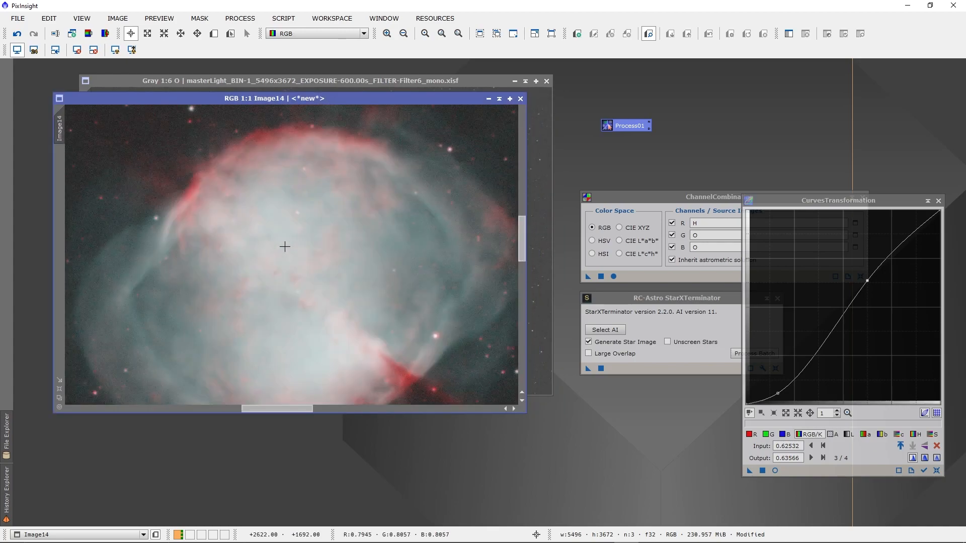
scroll(321, 241, down, 2)
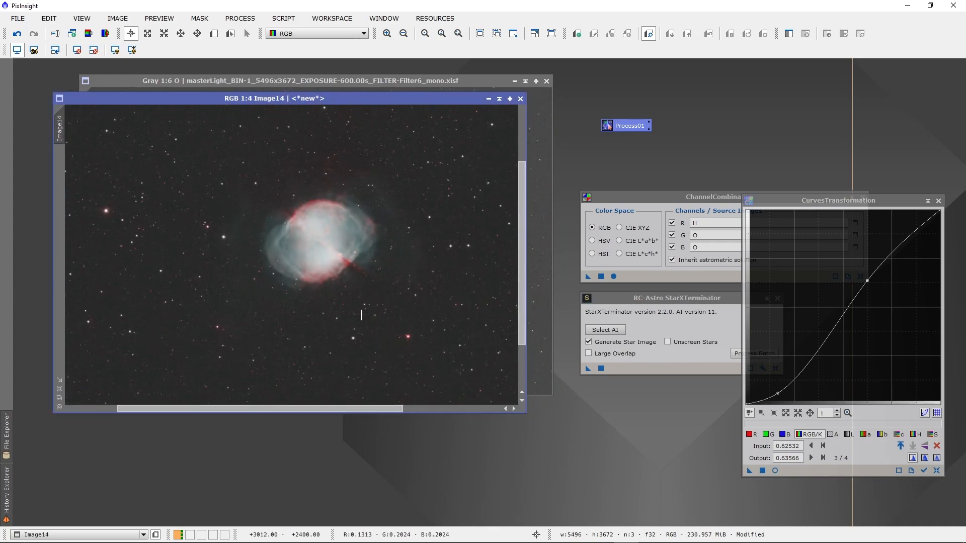
scroll(318, 265, up, 3)
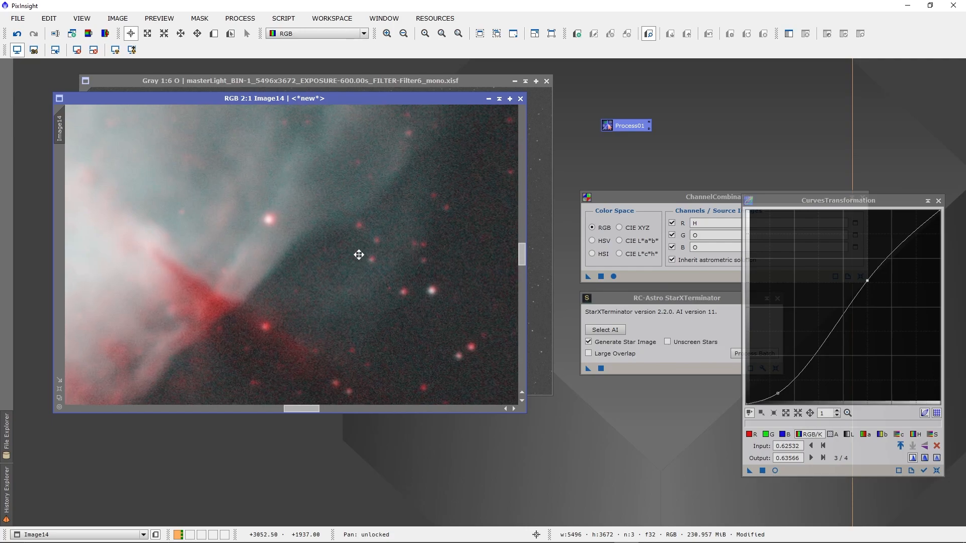
scroll(316, 262, down, 1)
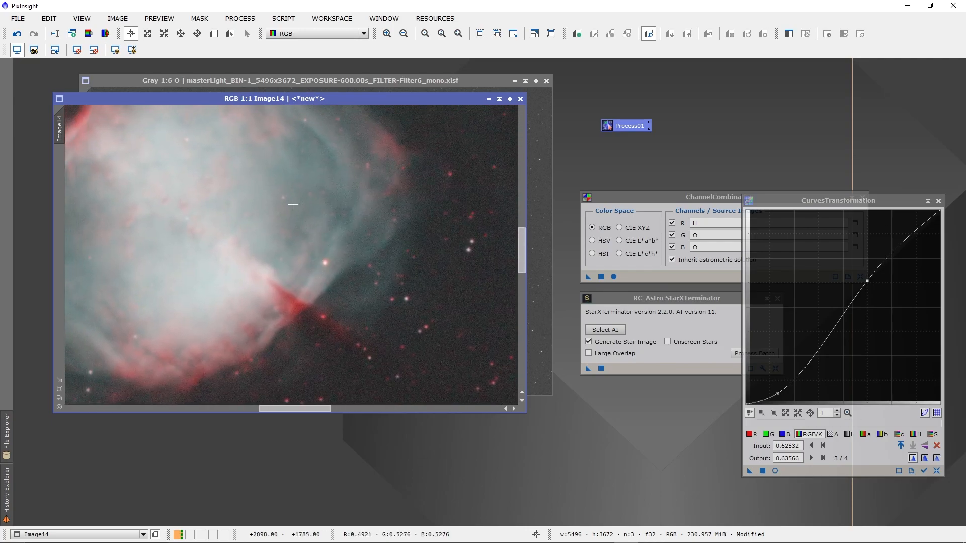
drag(401, 229, 381, 334)
drag(178, 228, 204, 226)
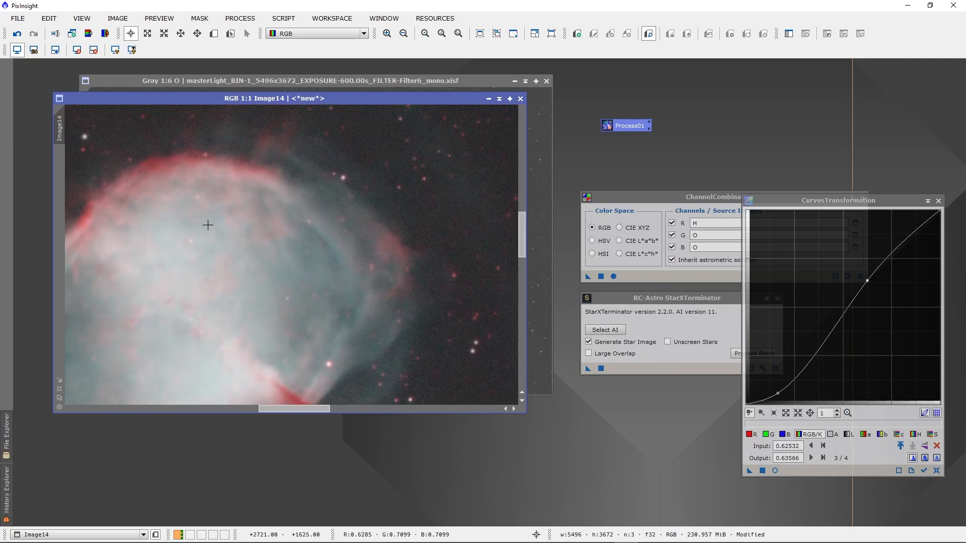
scroll(209, 234, up, 2)
scroll(222, 222, down, 2)
Step: Open NoiseXTerminator and reset it to its defaults of 0.90 Denoise and 0.15 Detail
click(258, 19)
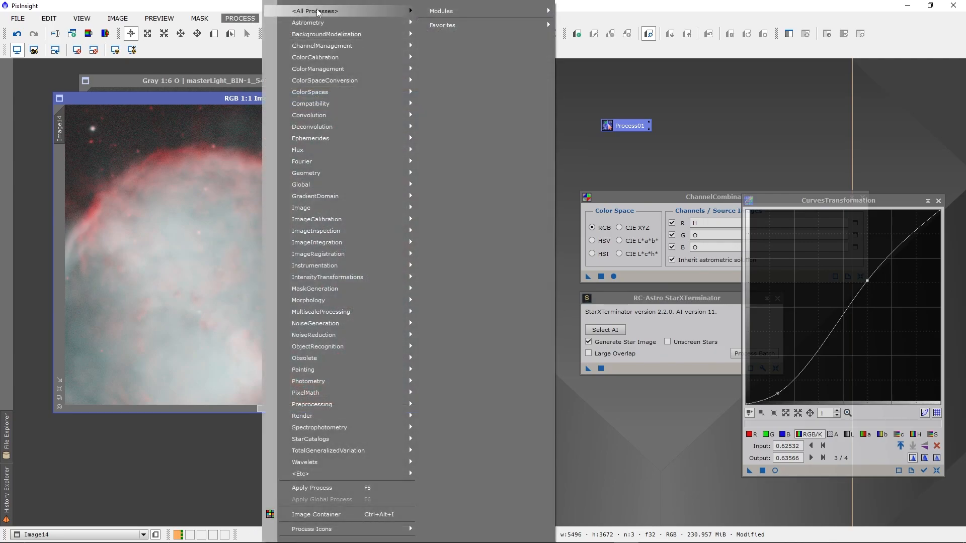
mouse_move(392, 20)
click(714, 49)
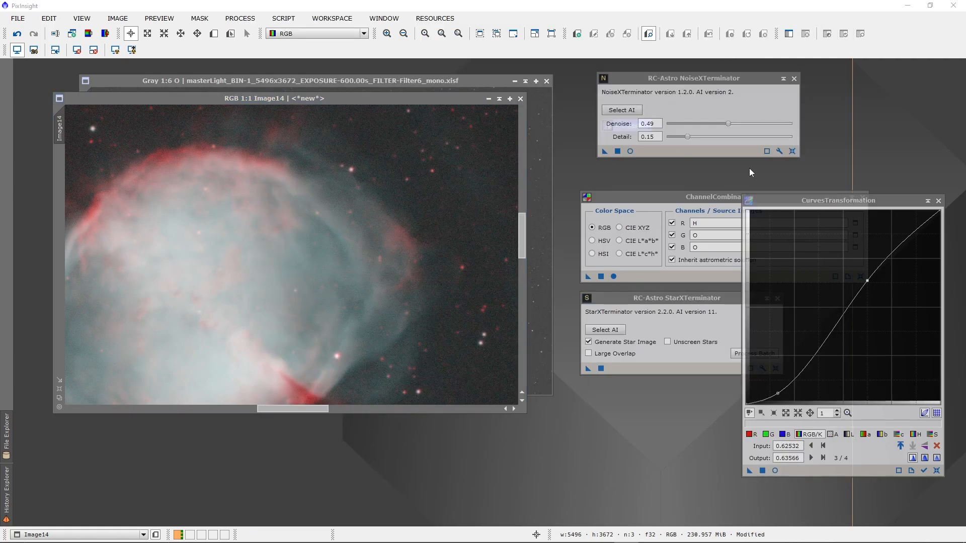
click(792, 152)
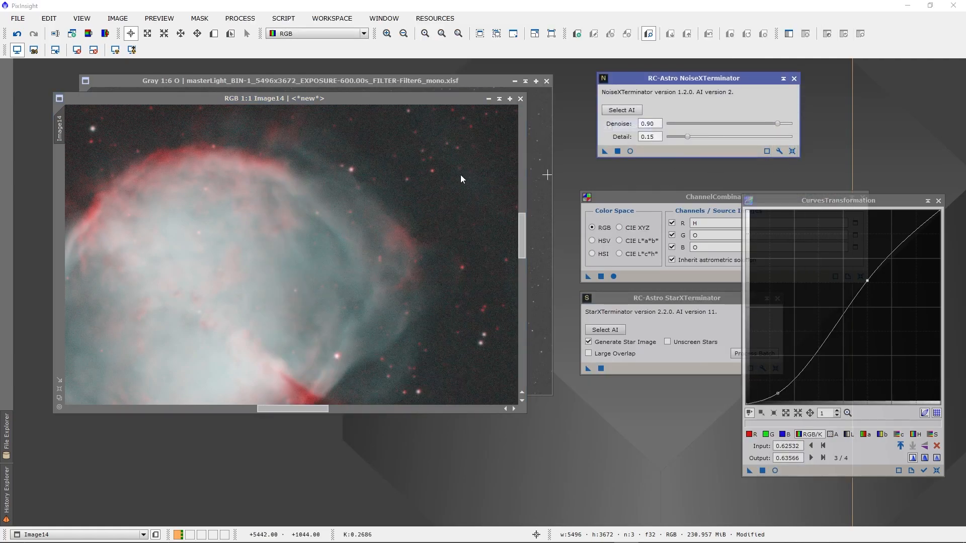
scroll(264, 219, down, 2)
drag(260, 218, 300, 231)
scroll(293, 233, up, 2)
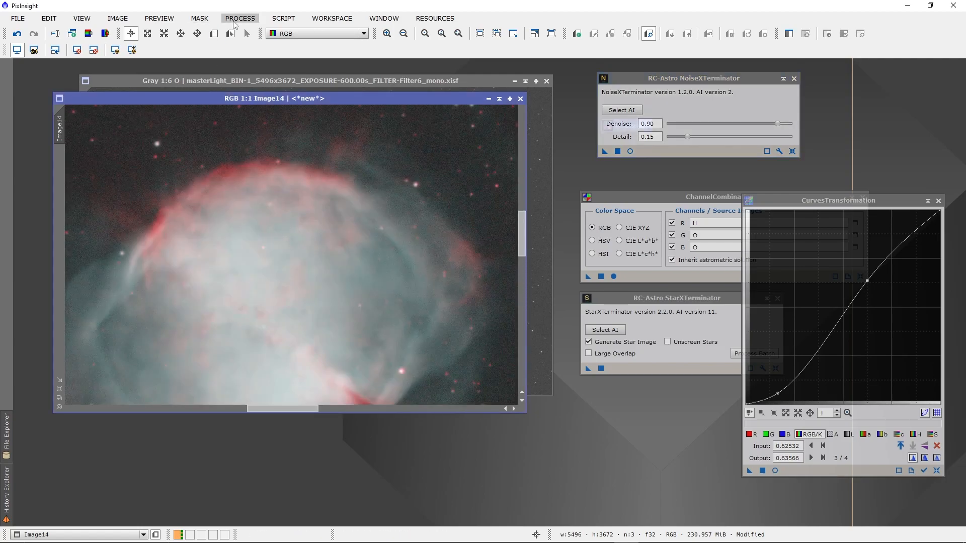
Step: Open the ACDNR process and duplicate the RGB image Image14, placing the clone over the original
click(240, 19)
click(429, 18)
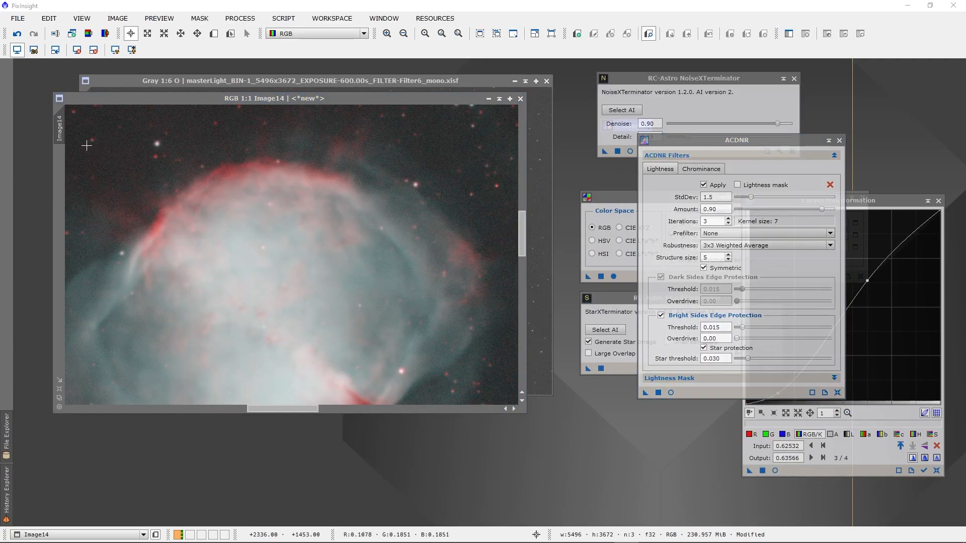
drag(59, 130, 40, 134)
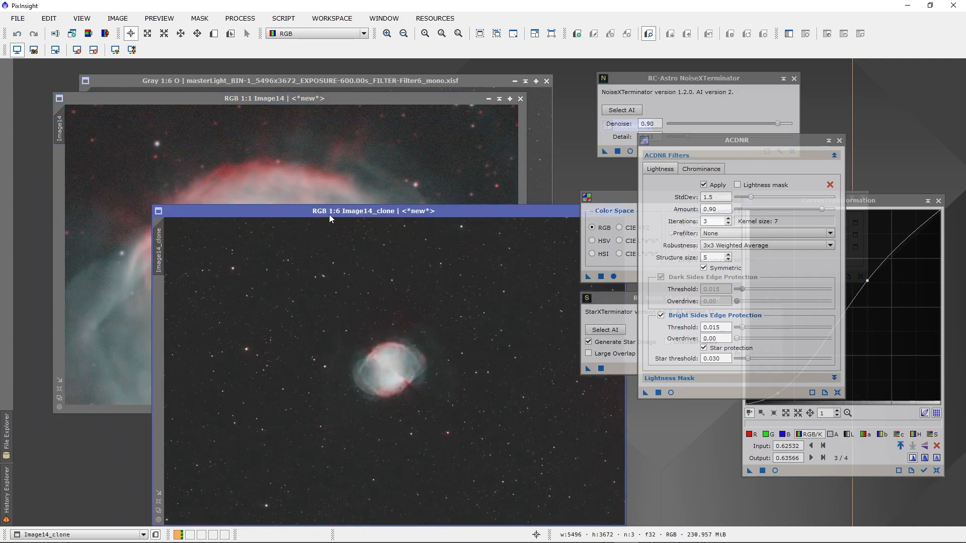
drag(329, 218, 234, 107)
Step: Enable the ACDNR lightness mask preview and start a real-time preview on Image14_clone
click(707, 378)
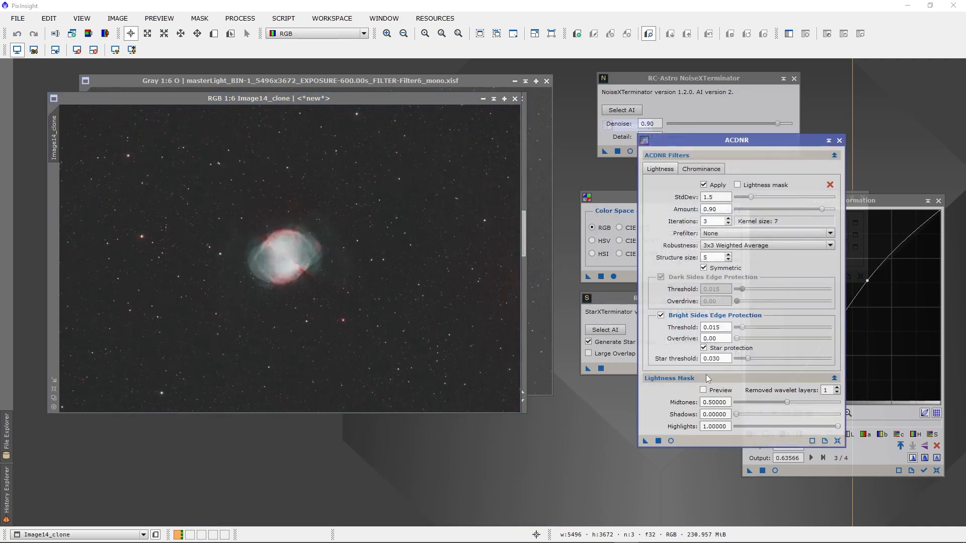
click(713, 391)
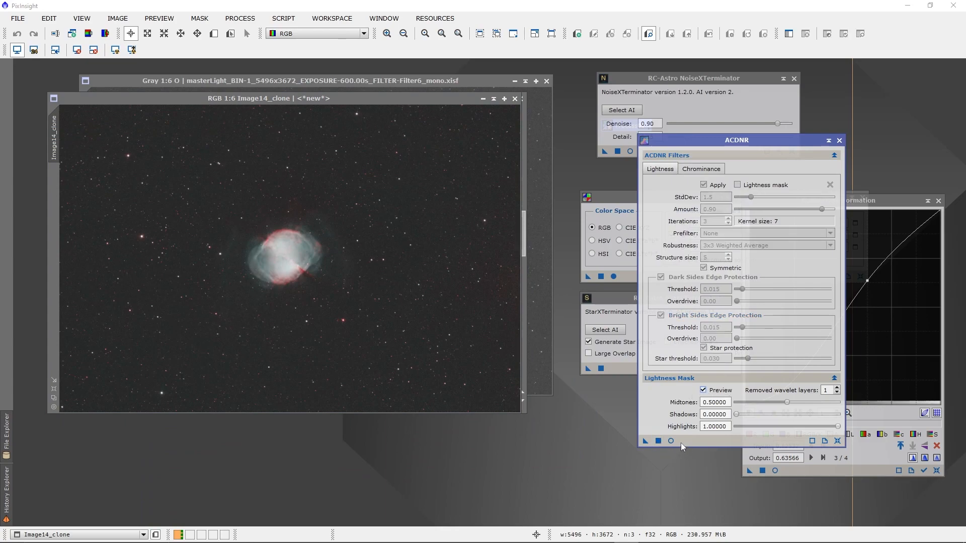
drag(678, 443, 675, 442)
click(380, 98)
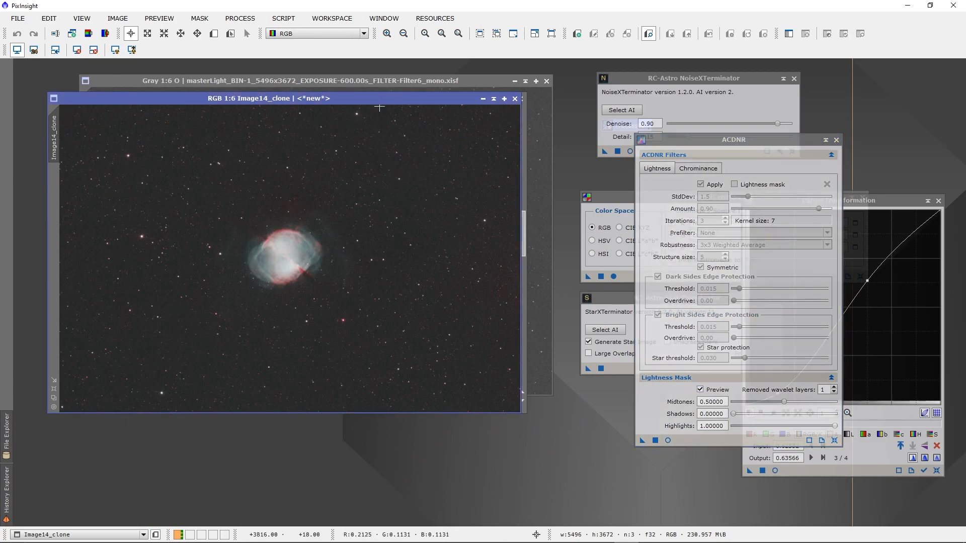
click(672, 440)
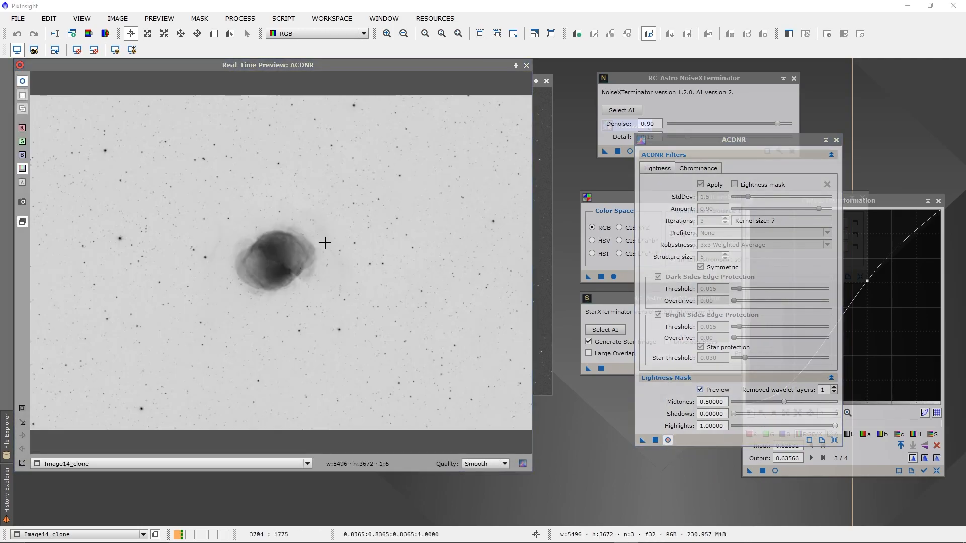
Step: Set the lightness mask to midtones 0.22, shadows 0.22 and highlights 0.86, apply it to Image14_clone and close the real-time preview
drag(169, 184, 380, 345)
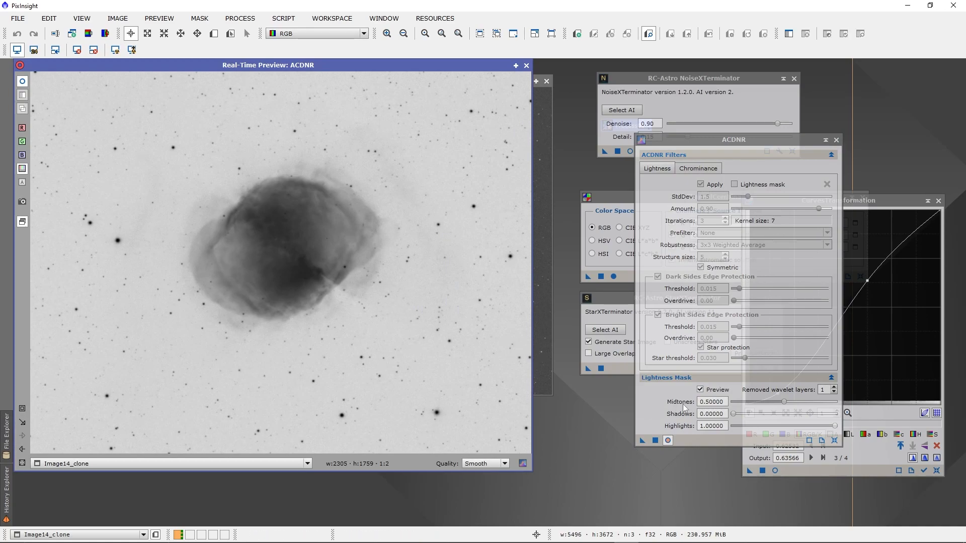
drag(781, 406, 740, 413)
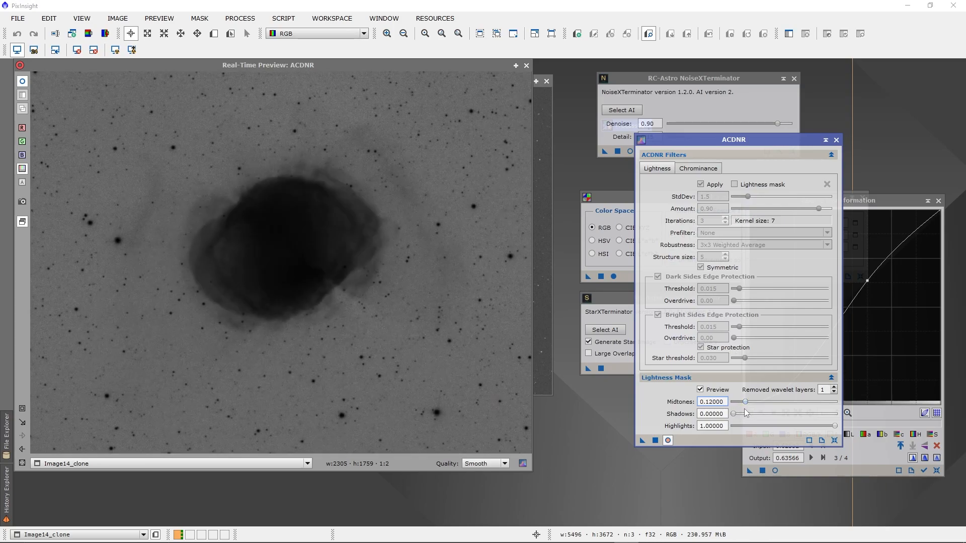
drag(733, 413, 751, 403)
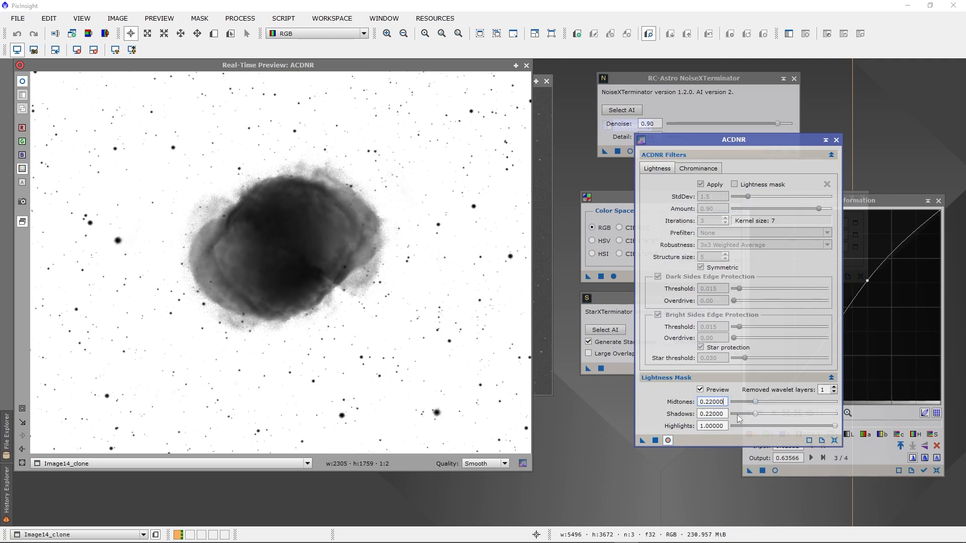
drag(834, 426, 822, 425)
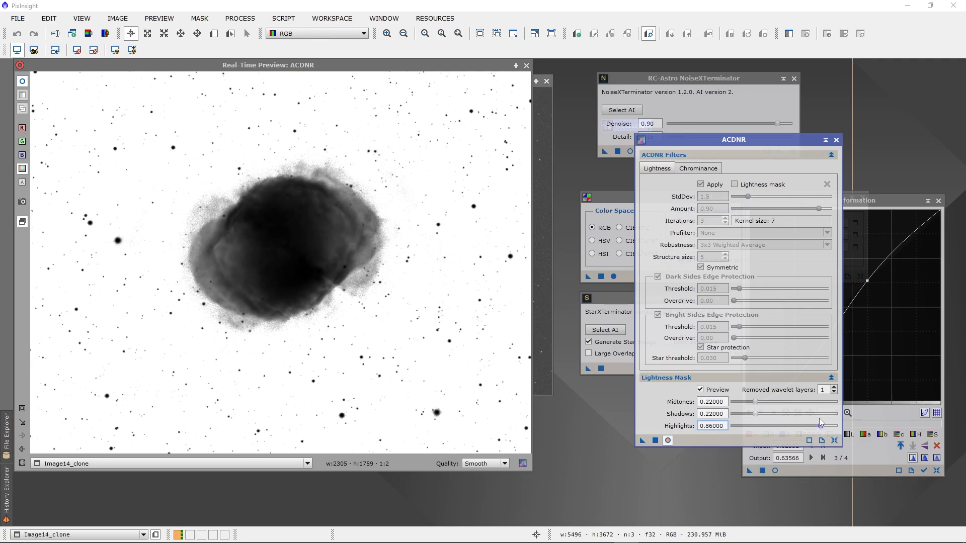
click(653, 441)
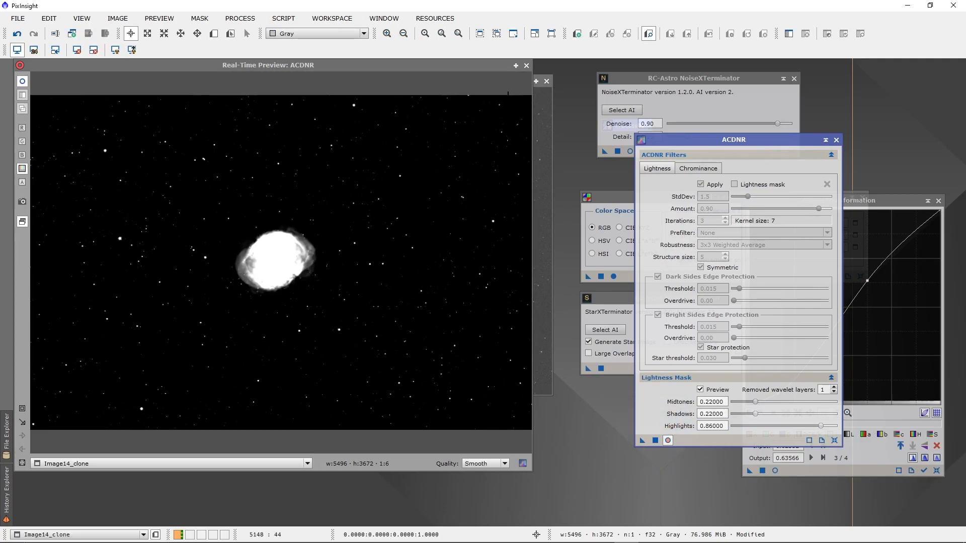
click(526, 65)
Step: Blur the mask image Image14_clone using Convolution with StdDev 2.00 and Shape 2.00
scroll(321, 181, up, 7)
drag(348, 146, 356, 114)
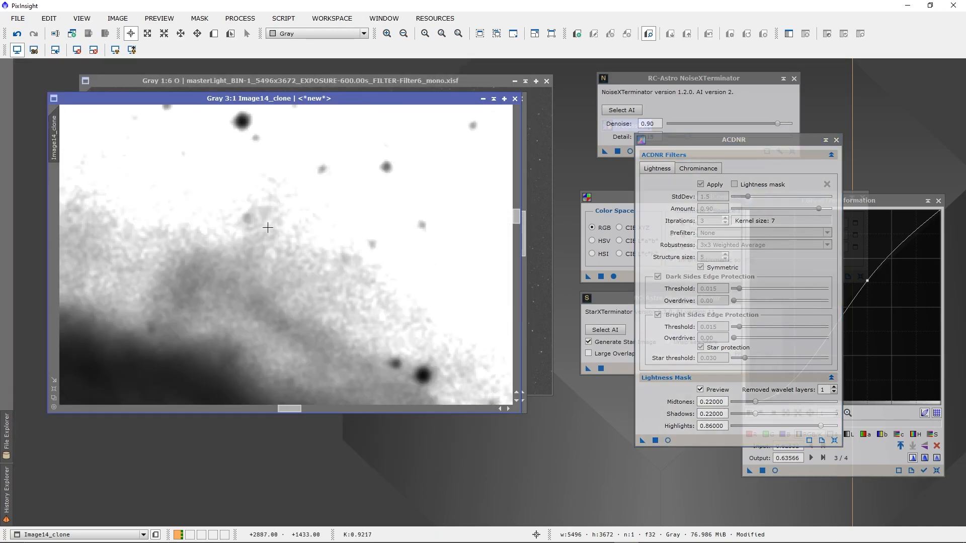
scroll(247, 252, up, 1)
drag(247, 252, 287, 202)
click(242, 19)
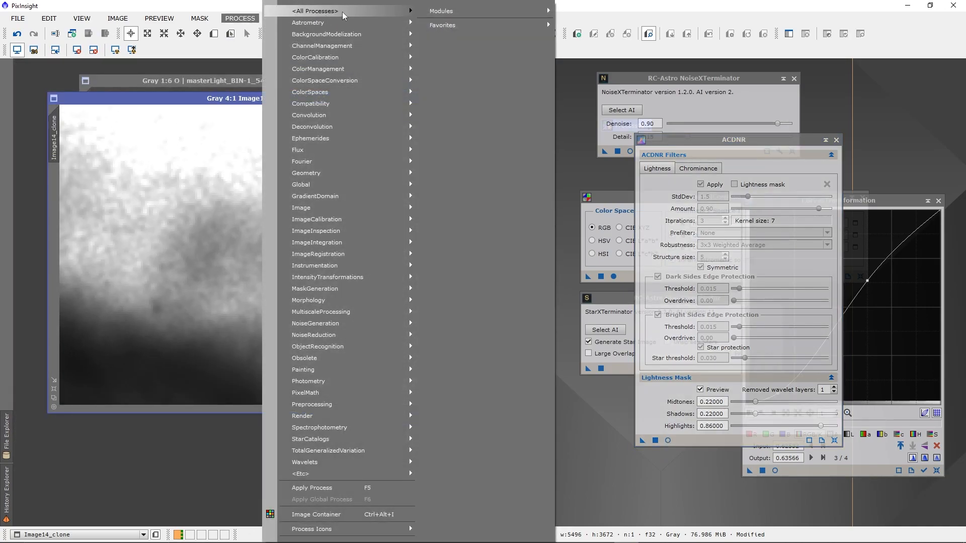
mouse_move(342, 11)
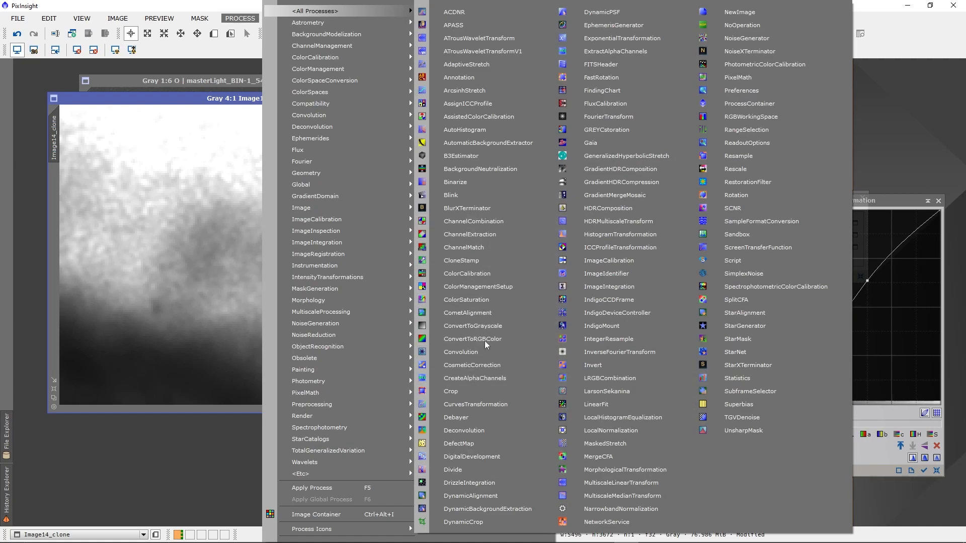
click(478, 353)
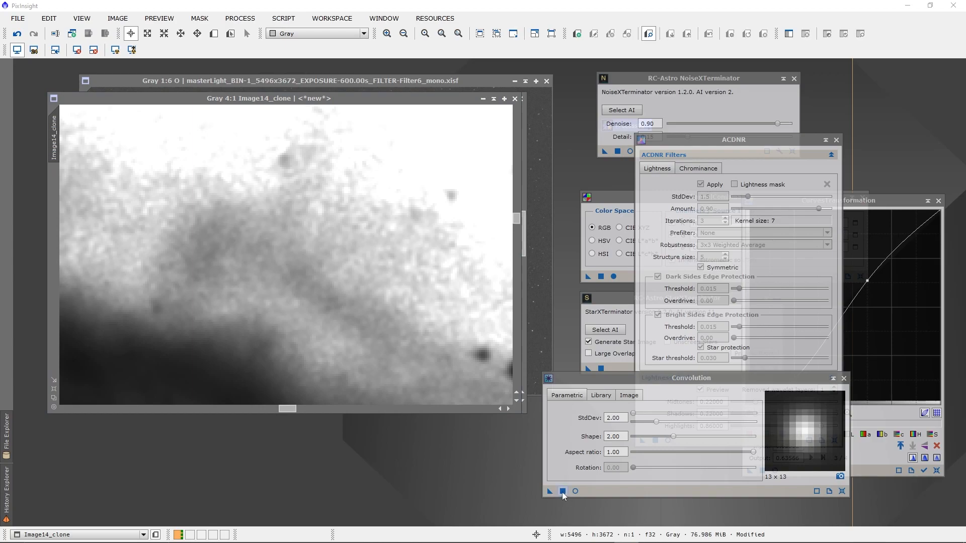
drag(549, 491, 397, 327)
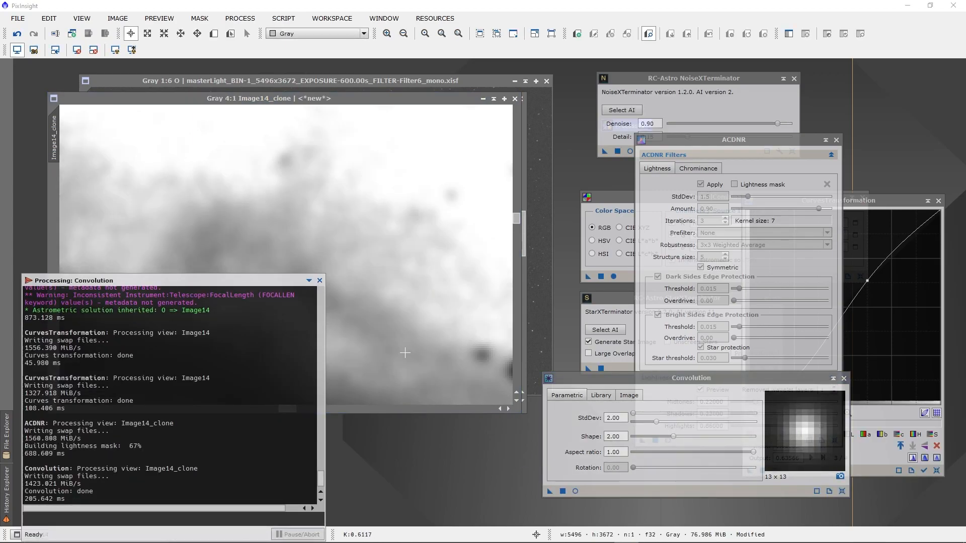
Step: Apply Image14_clone as a mask to the RGB image Image14 and check that the nebula and stars are covered
scroll(372, 194, down, 4)
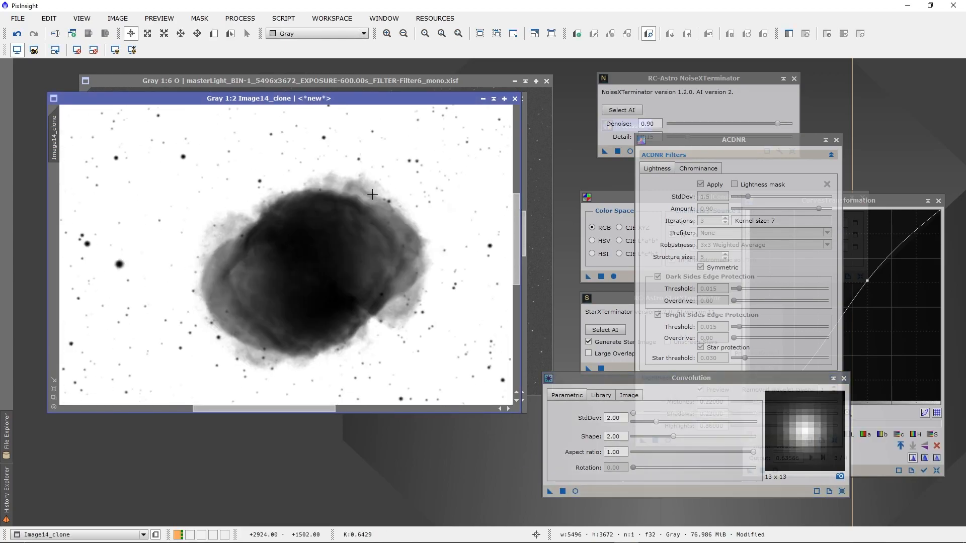
scroll(372, 194, down, 4)
drag(320, 98, 563, 105)
drag(297, 145, 63, 182)
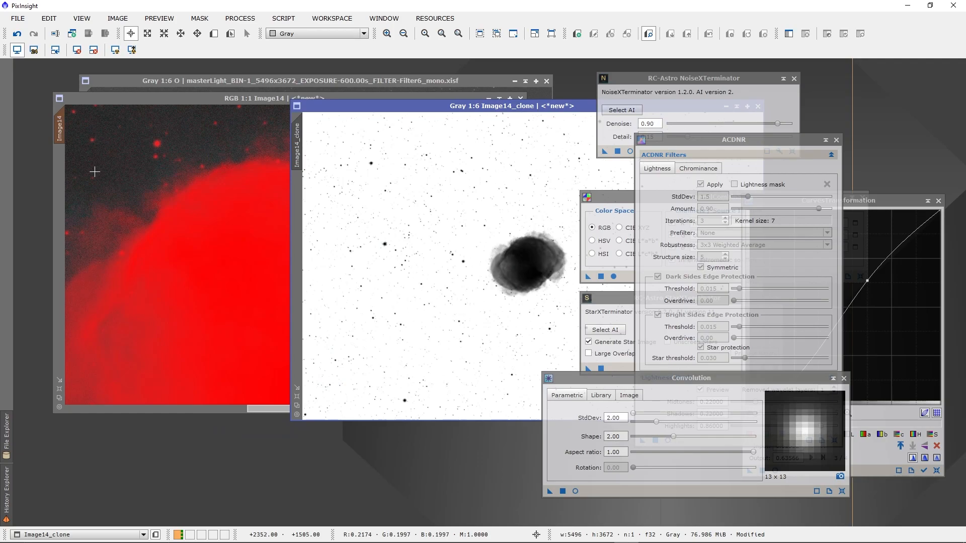
scroll(93, 168, down, 3)
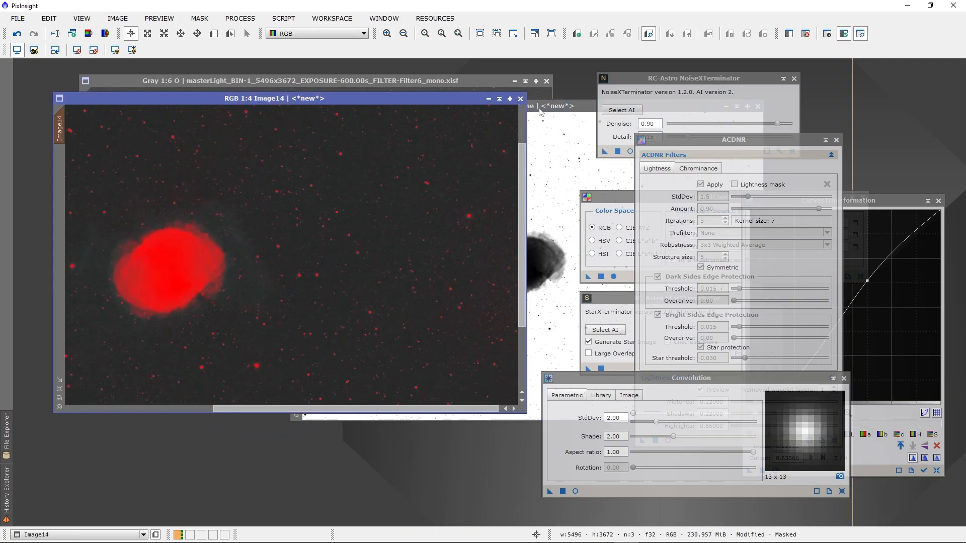
scroll(155, 284, up, 2)
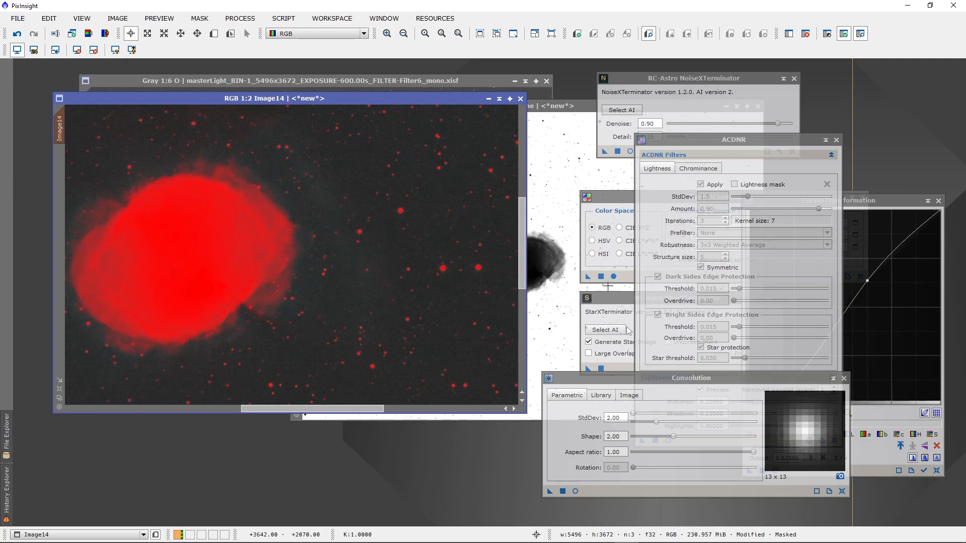
Step: Close the Convolution and StarXTerminator windows and inspect the masked background of Image14 up close
click(844, 378)
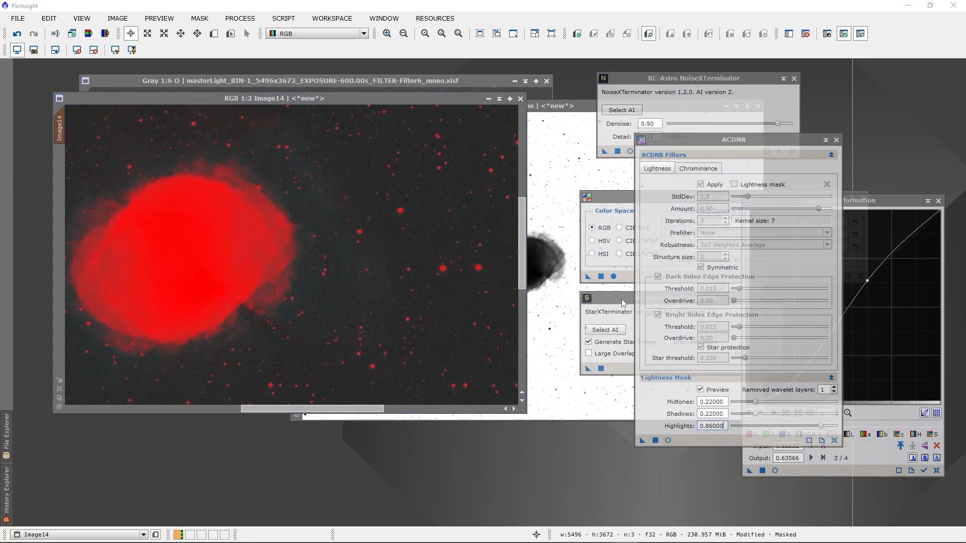
click(621, 298)
scroll(409, 282, up, 3)
scroll(373, 265, down, 2)
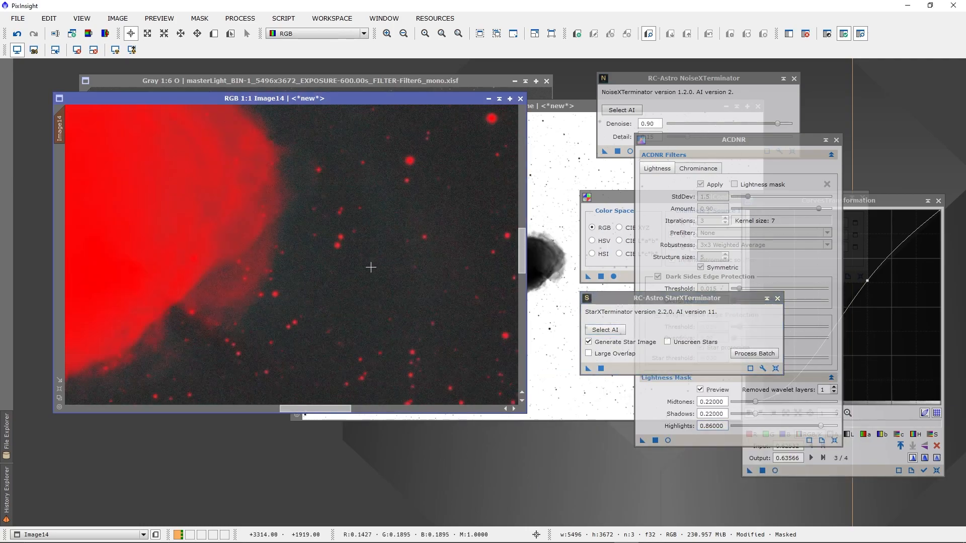
scroll(276, 304, up, 2)
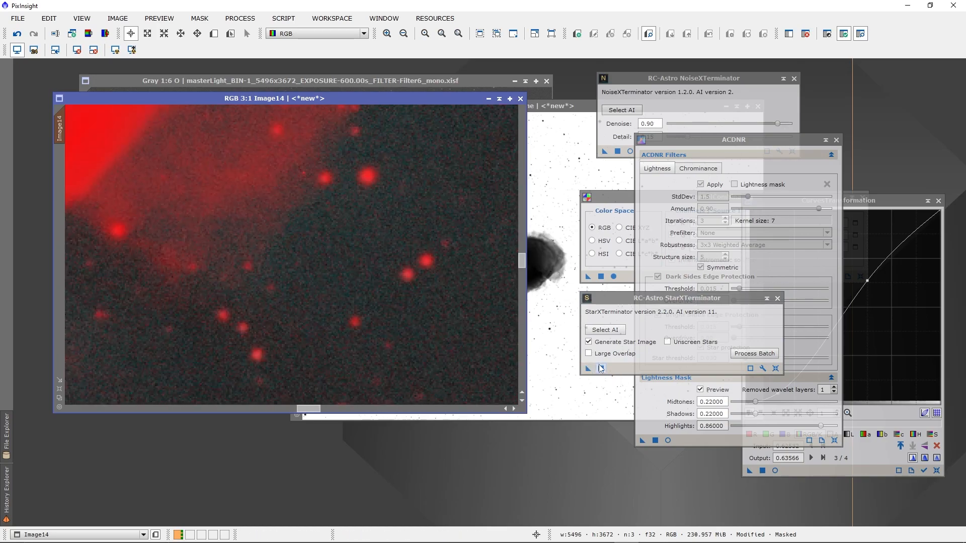
click(777, 298)
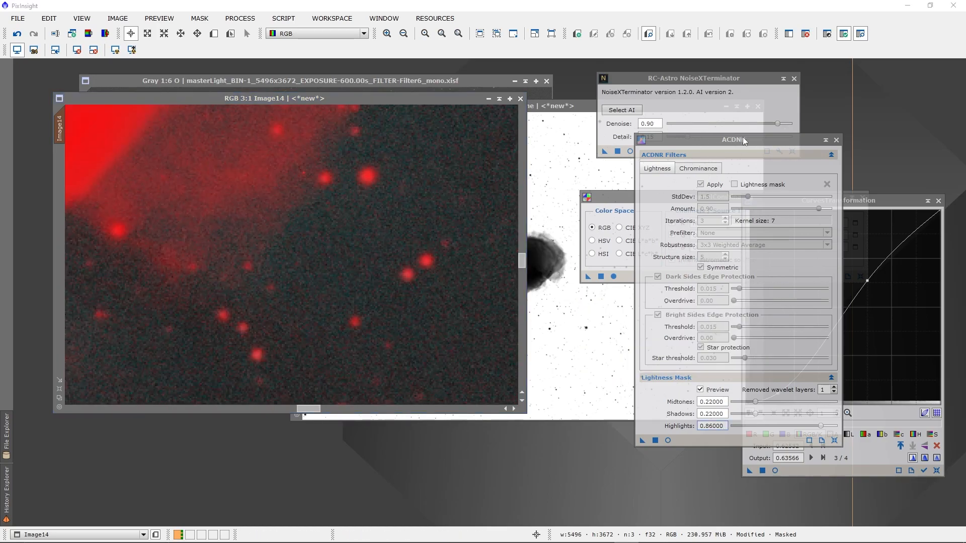
Step: Move ACDNR clear and run NoiseXTerminator on the masked Image14 with Denoise 0.90 and Detail 0.15, checking the background
drag(743, 136, 725, 198)
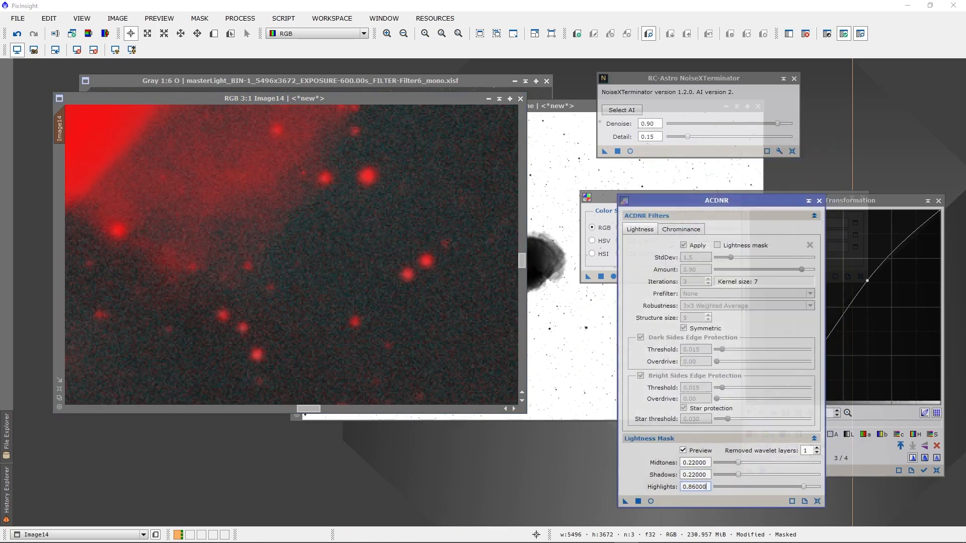
click(618, 151)
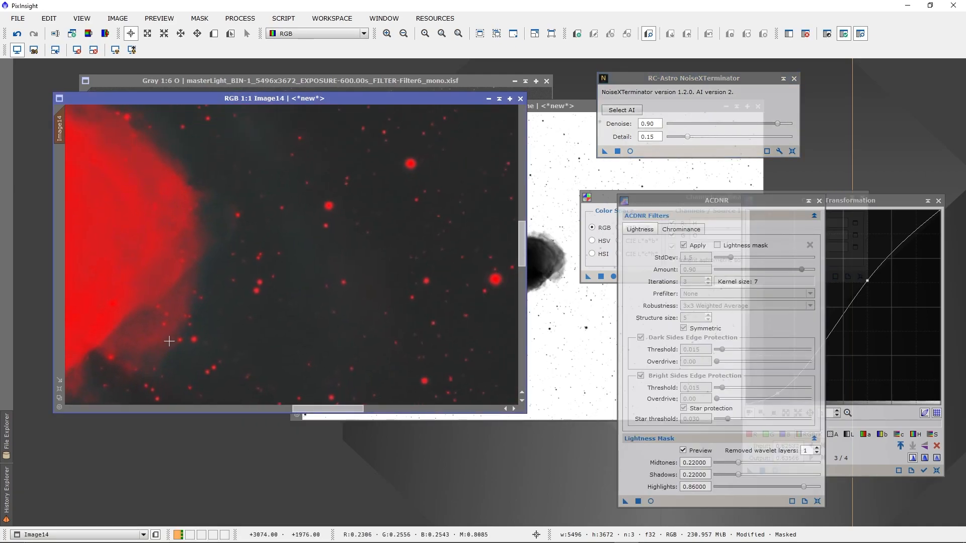
scroll(152, 373, down, 4)
scroll(215, 245, up, 4)
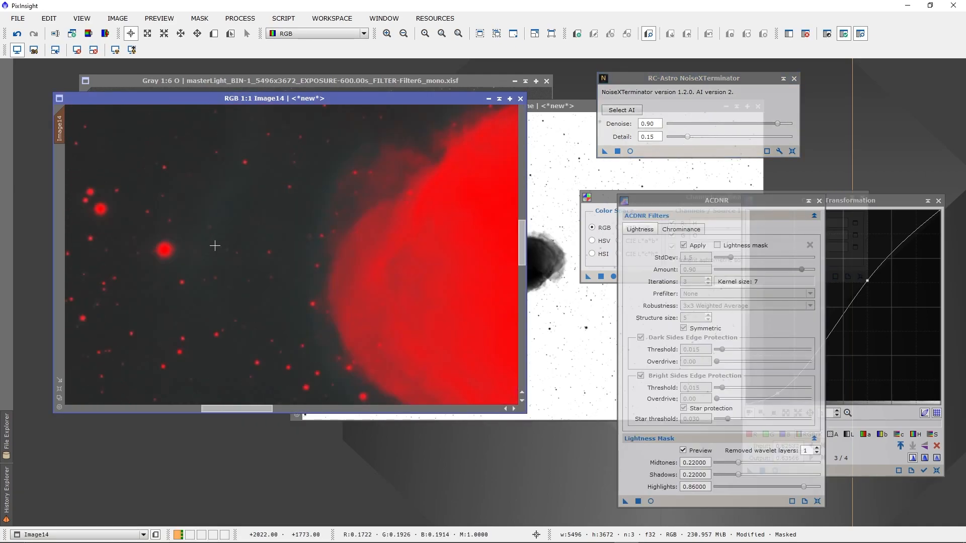
scroll(215, 245, down, 2)
Step: Remove the mask from Image14 and inspect the denoised background, stars and nebula edge
click(199, 19)
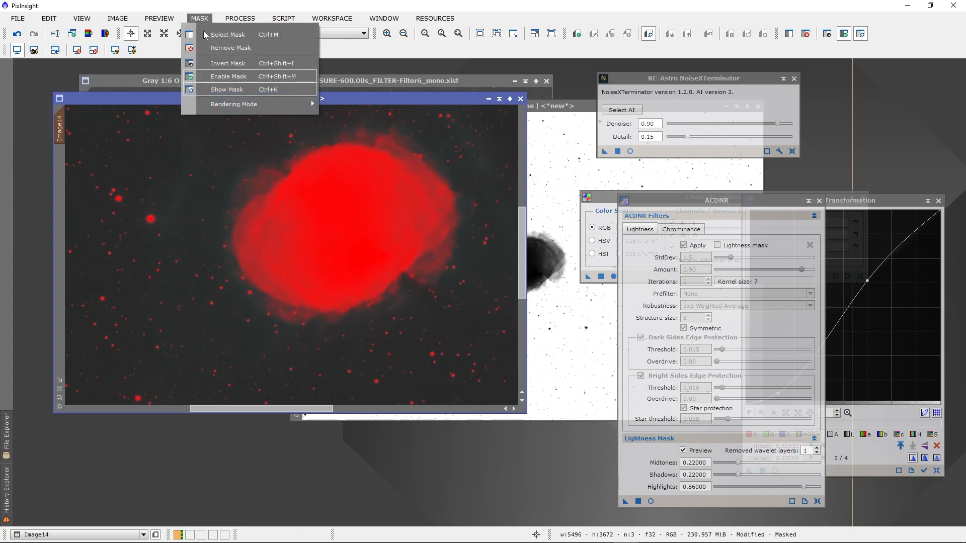
click(229, 48)
scroll(310, 212, up, 3)
scroll(292, 233, down, 1)
drag(288, 236, 460, 330)
drag(234, 238, 504, 279)
scroll(396, 261, down, 1)
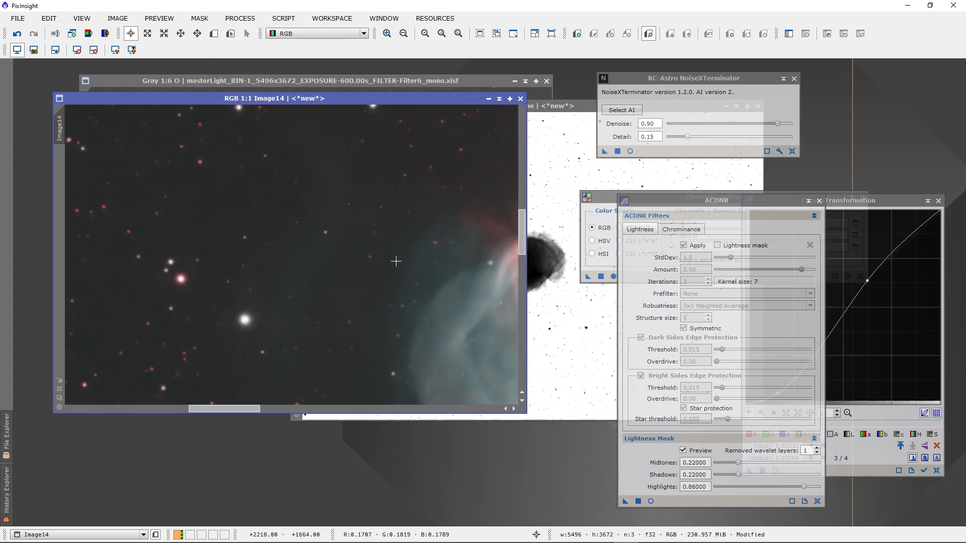
scroll(396, 261, up, 4)
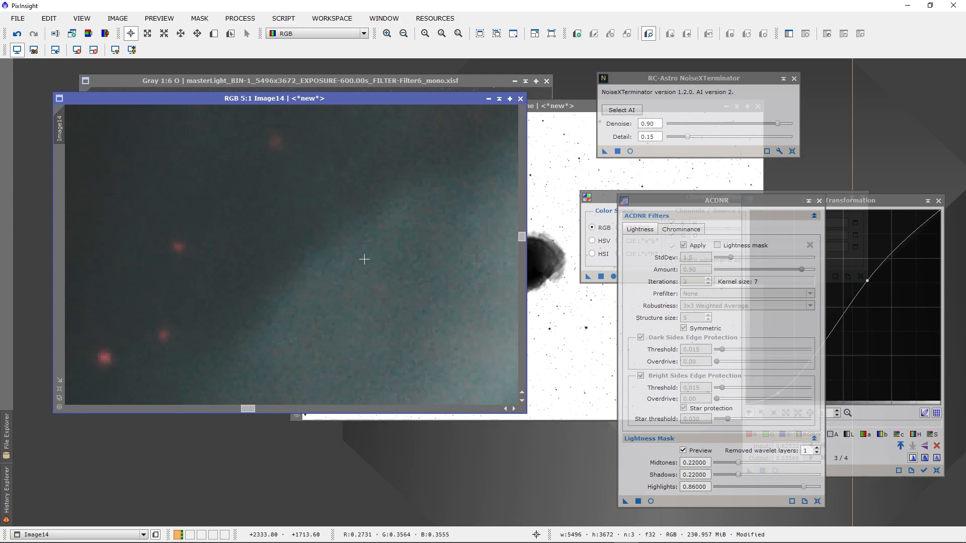
scroll(364, 259, down, 5)
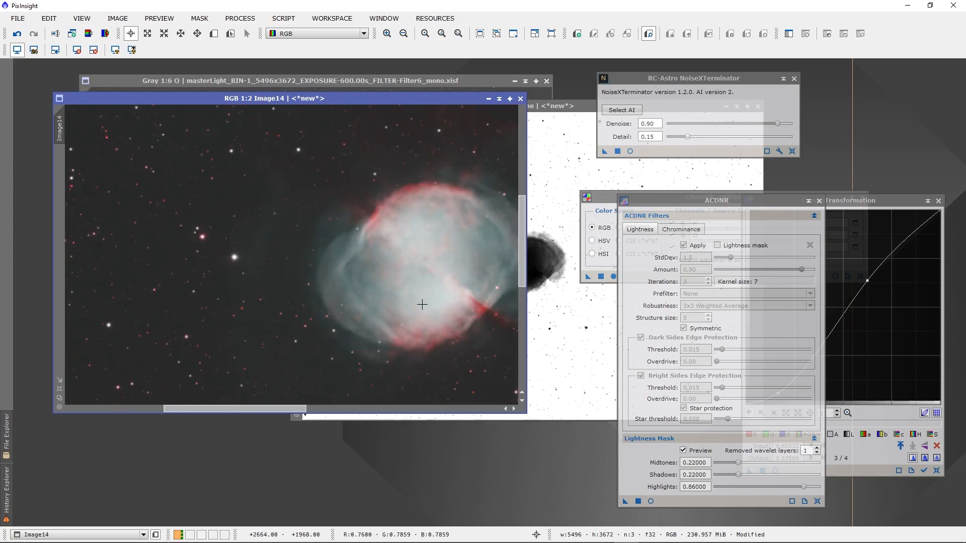
Step: Examine the nebula core, outer shell and background stars of Image14 at several magnifications
scroll(334, 262, up, 2)
scroll(335, 316, down, 6)
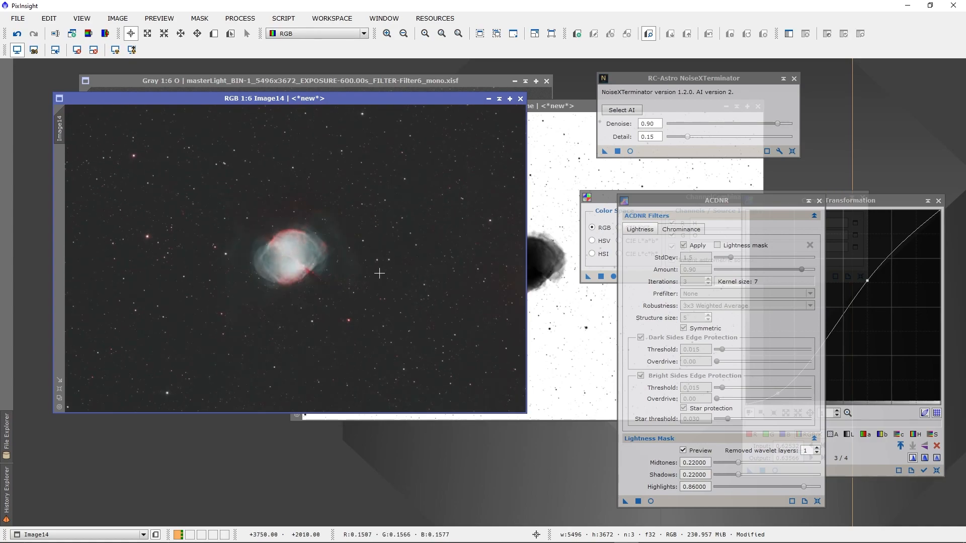
scroll(293, 227, up, 4)
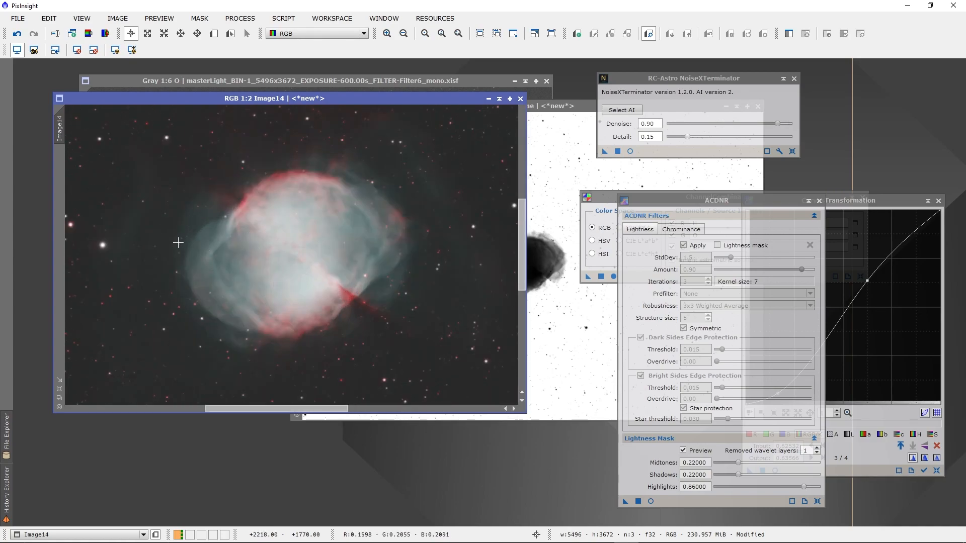
scroll(341, 229, down, 4)
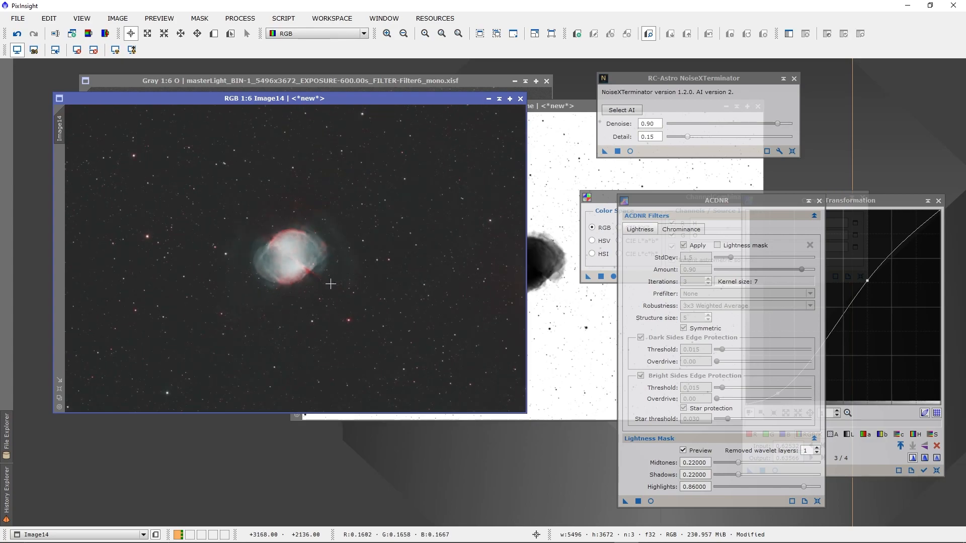
scroll(331, 284, up, 6)
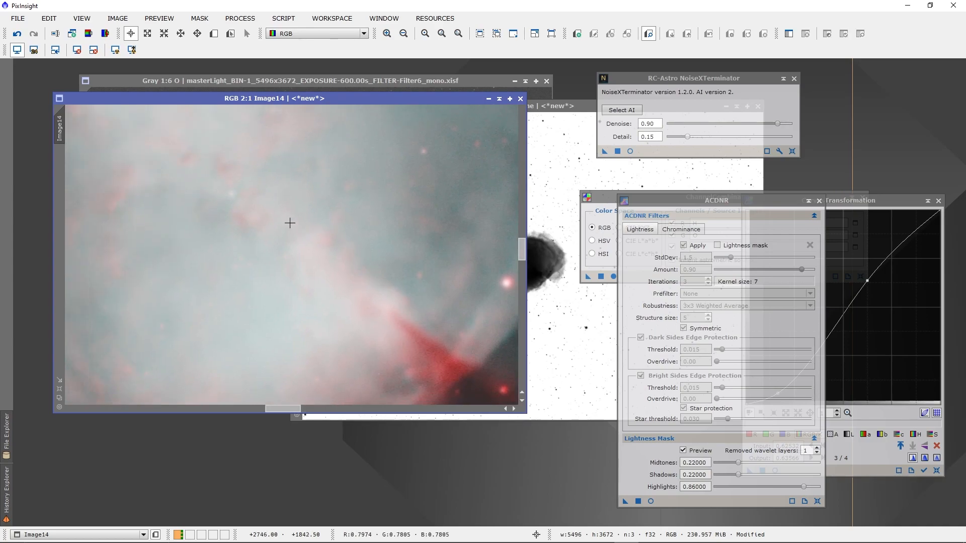
scroll(371, 306, down, 4)
scroll(294, 276, up, 4)
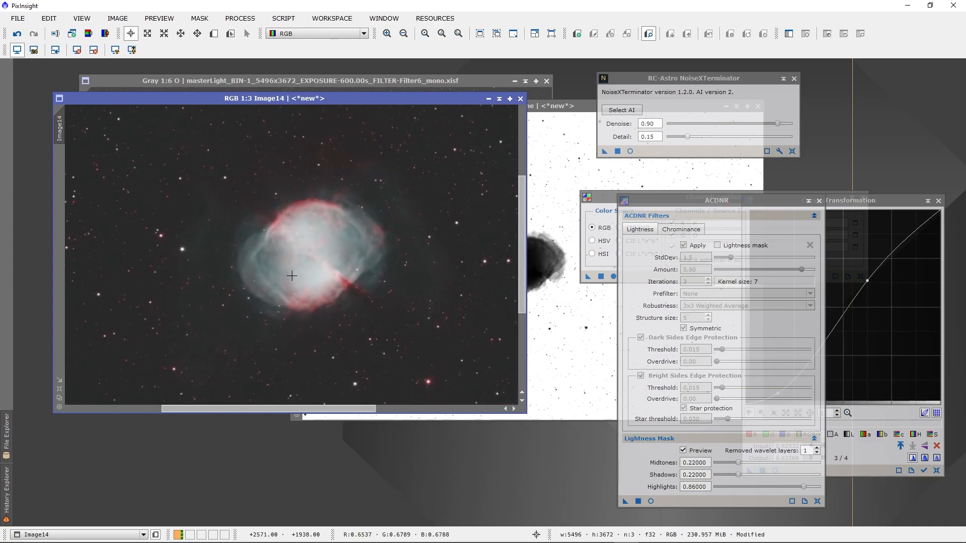
scroll(306, 210, down, 2)
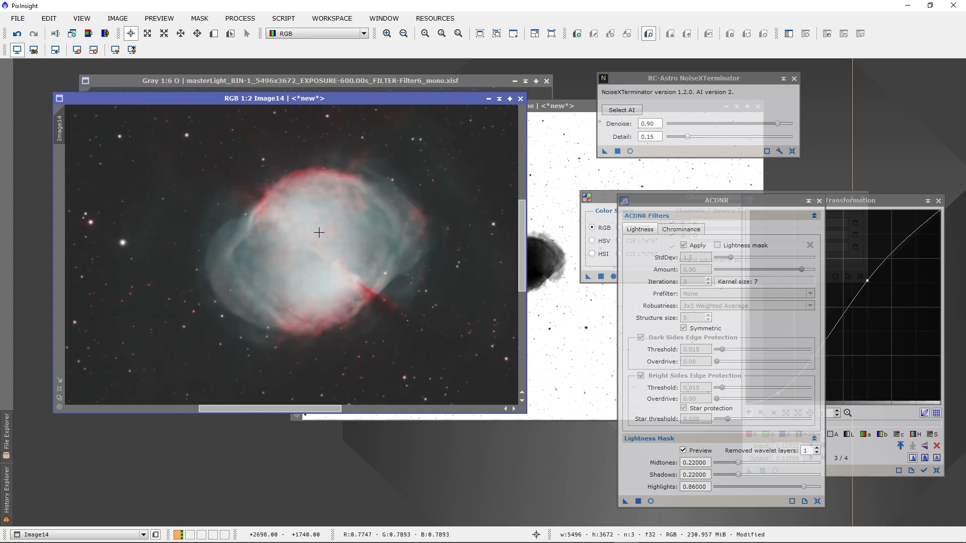
scroll(308, 280, up, 2)
scroll(306, 241, down, 1)
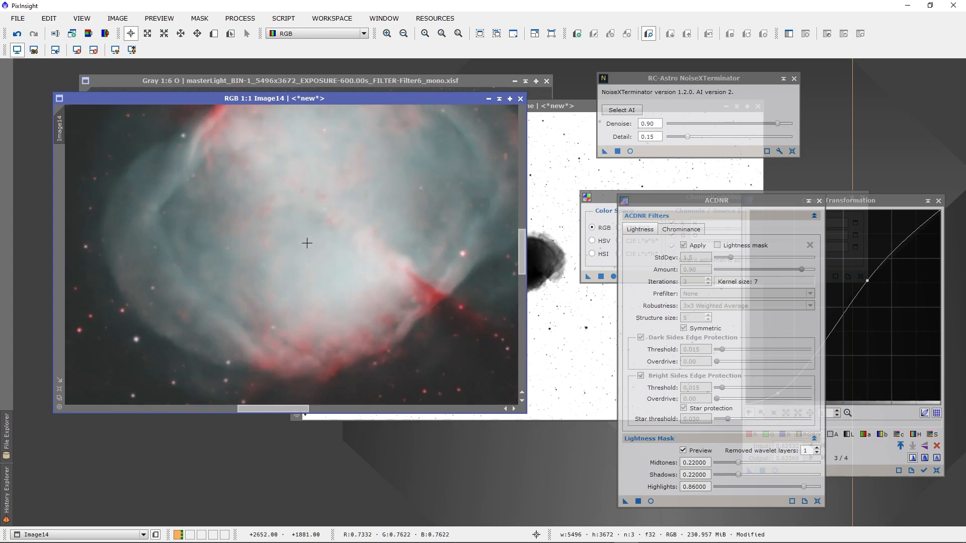
scroll(296, 228, down, 2)
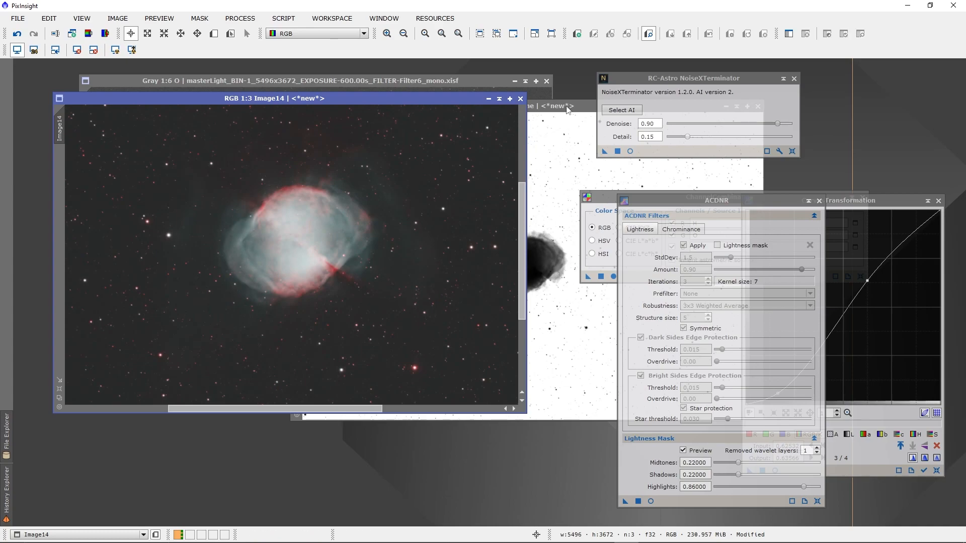
Step: Close the Image14_clone mask image and accept breaking its existing mask references
drag(566, 106, 434, 116)
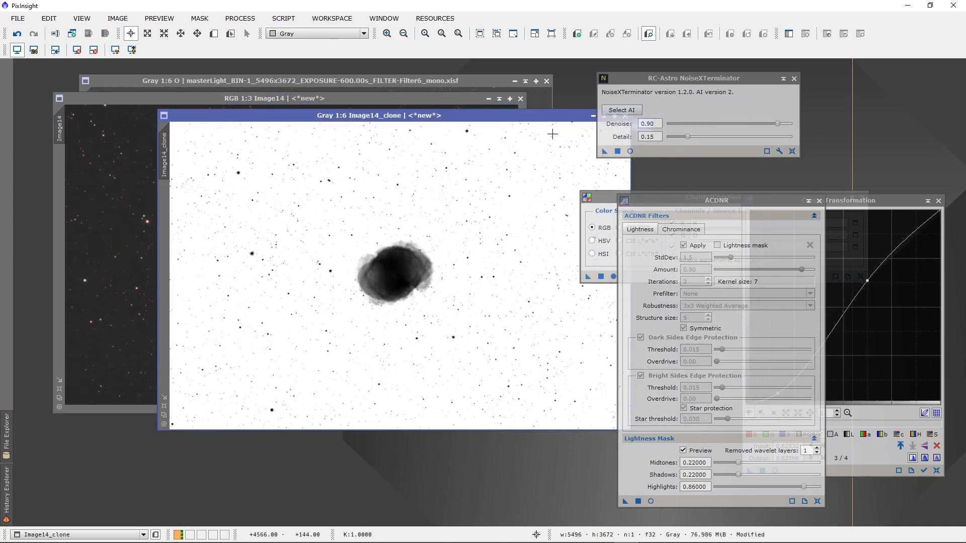
drag(557, 120, 429, 114)
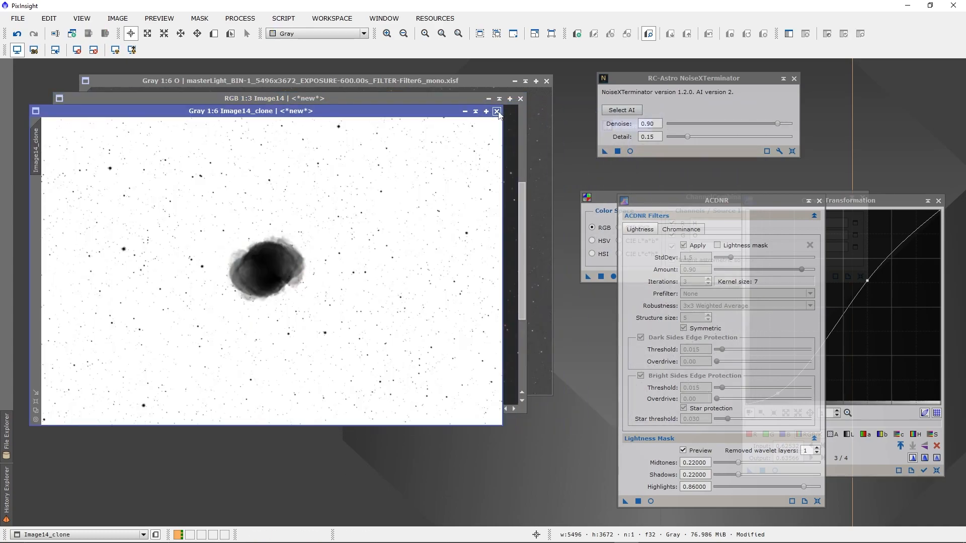
click(496, 111)
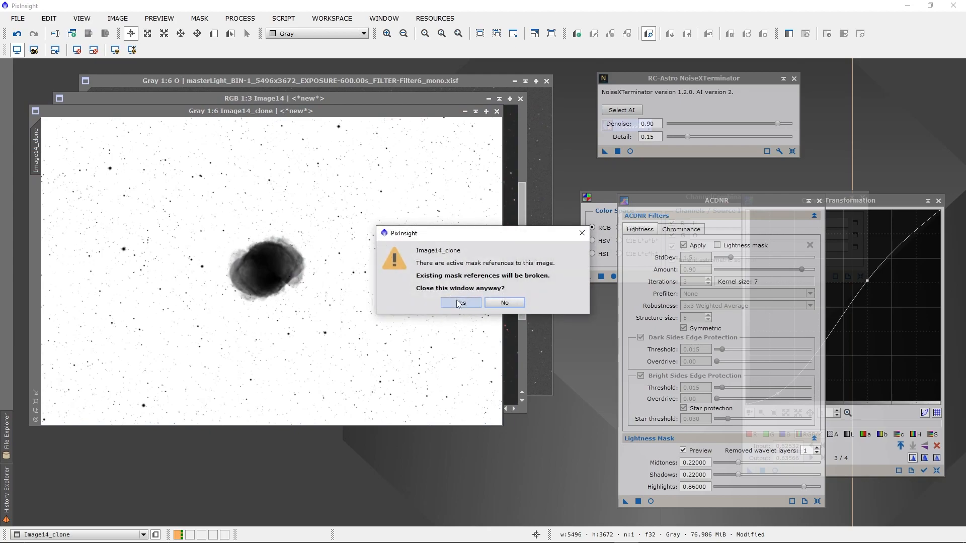
click(458, 303)
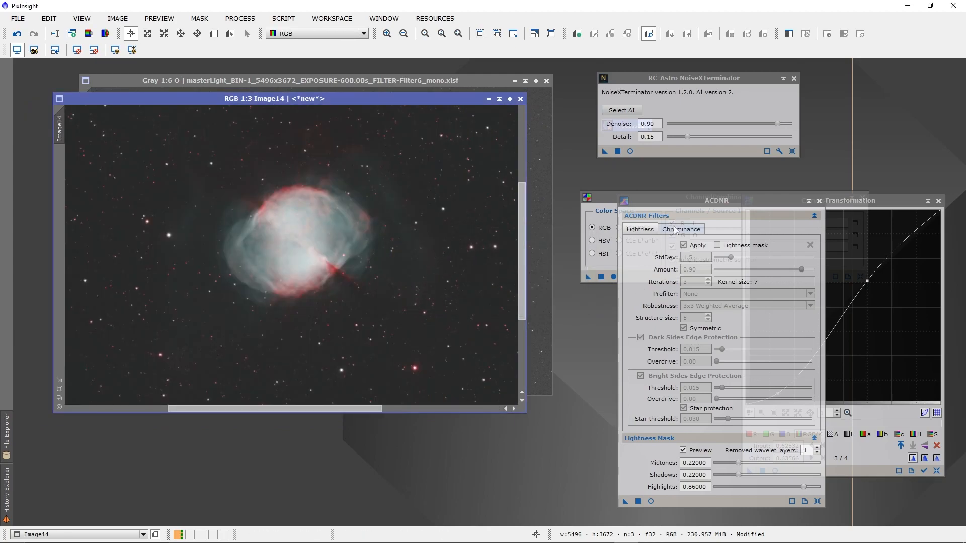
Step: Move ACDNR clear of Image14 and run StarXTerminator on Image14 with Generate Star Image enabled
drag(696, 202, 618, 226)
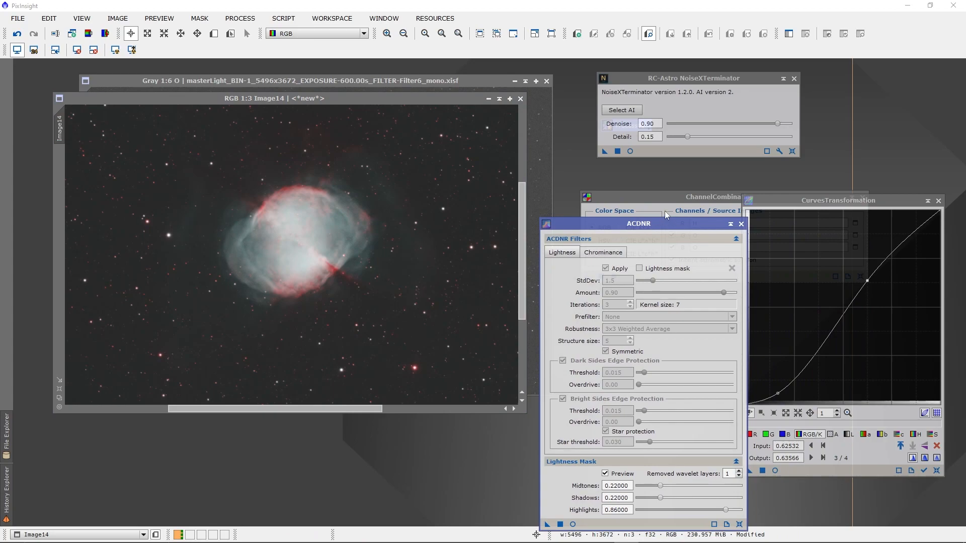
click(240, 18)
mouse_move(342, 6)
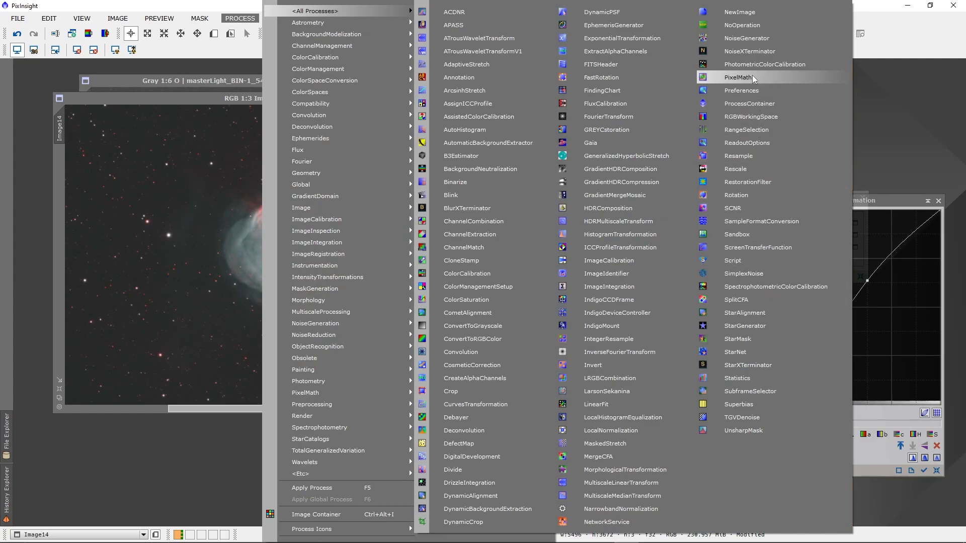
click(742, 365)
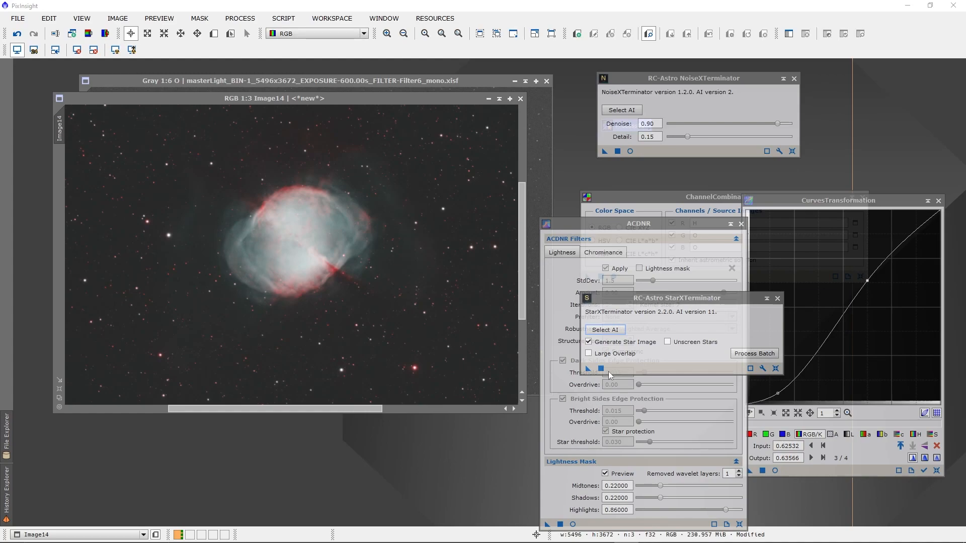
drag(588, 370, 387, 294)
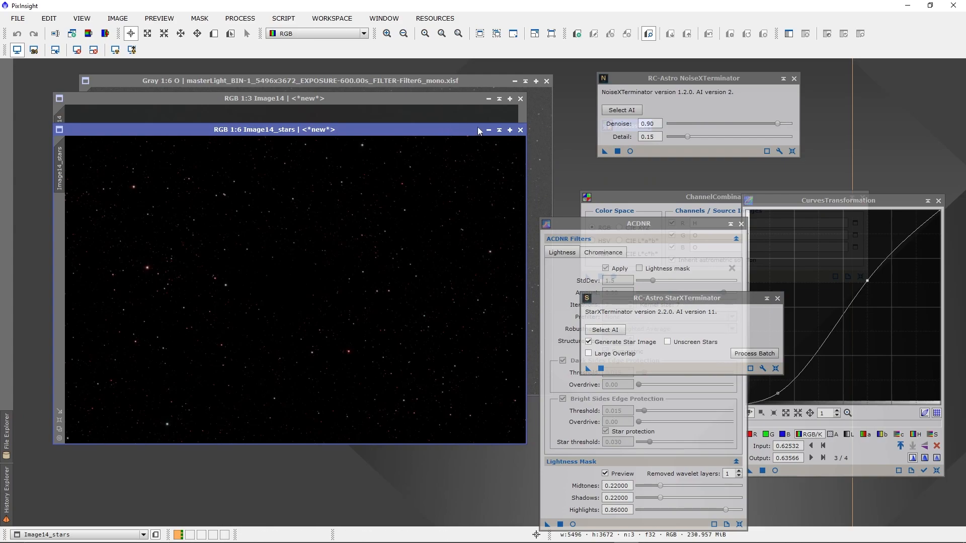
Step: Iconize the Image14_stars image and the O and H master images, and park their icons away from Image14
click(488, 130)
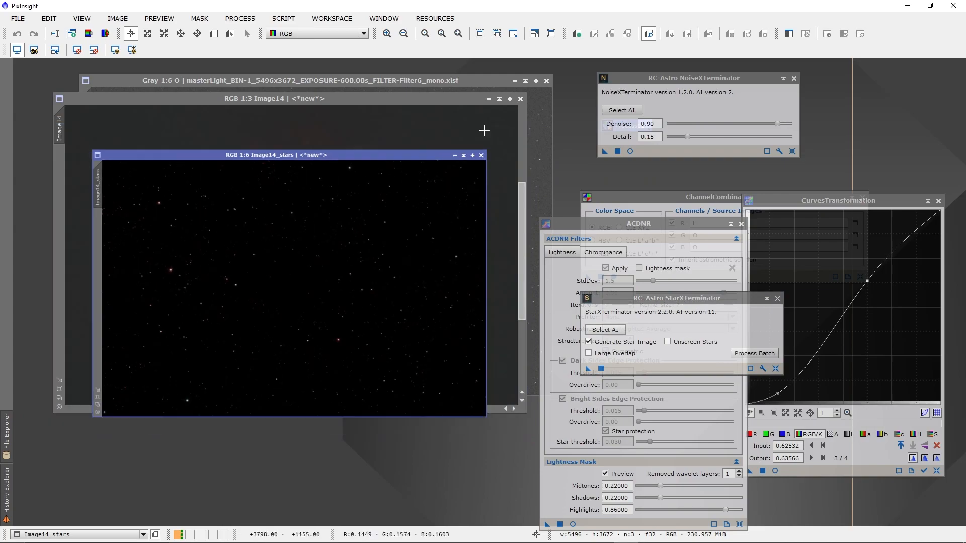
drag(330, 296, 650, 182)
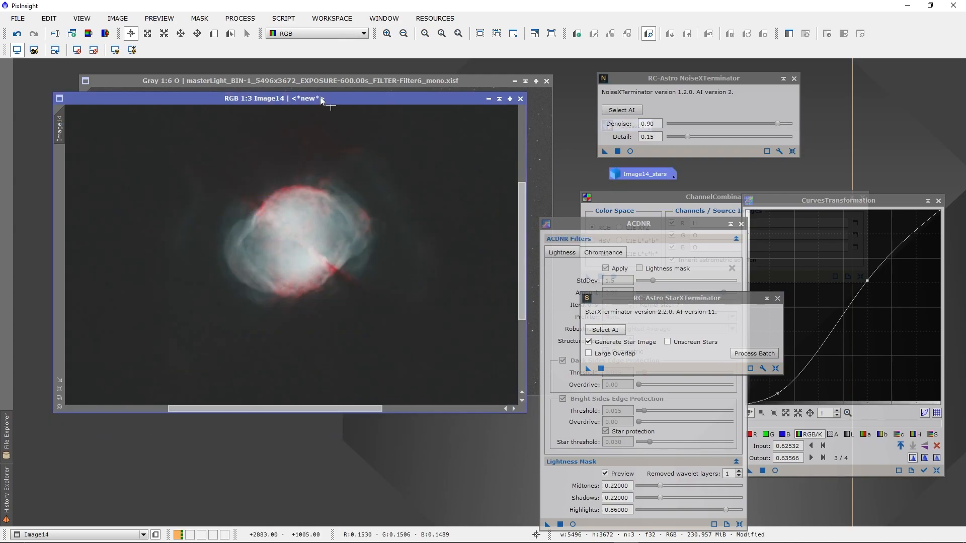
drag(315, 100, 275, 123)
click(514, 80)
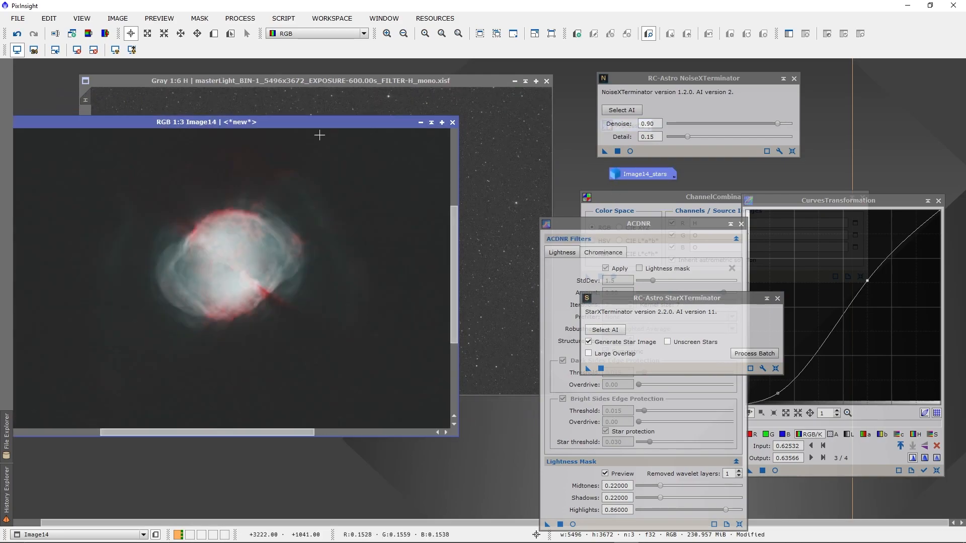
click(514, 81)
drag(318, 237, 107, 62)
click(326, 243)
drag(325, 243, 116, 83)
Step: Duplicate the starless Image14 and convert the clone into a lightness mask with ACDNR, using midtones 0.22, shadows 0.22 and highlights 0.86
drag(247, 121, 224, 120)
scroll(317, 166, down, 4)
drag(164, 111, 244, 106)
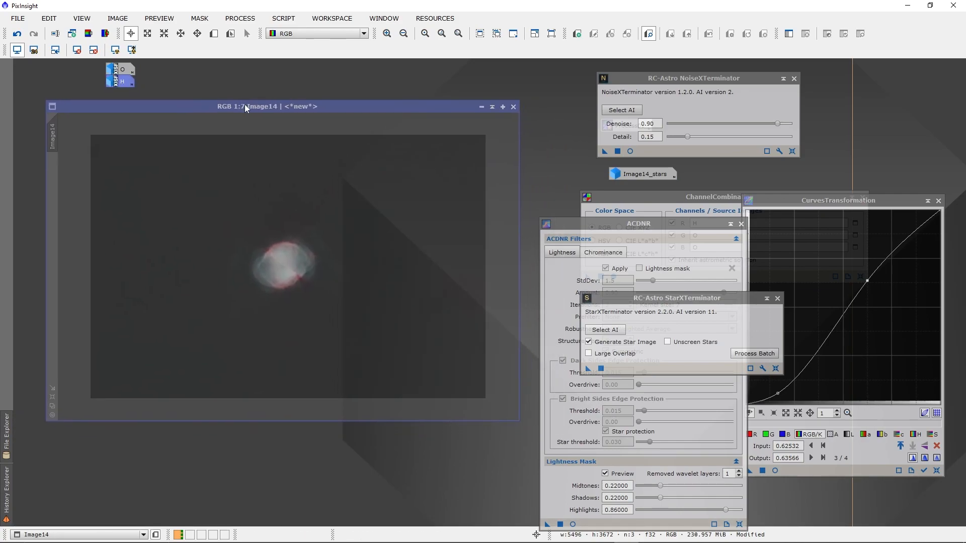
drag(43, 148, 58, 145)
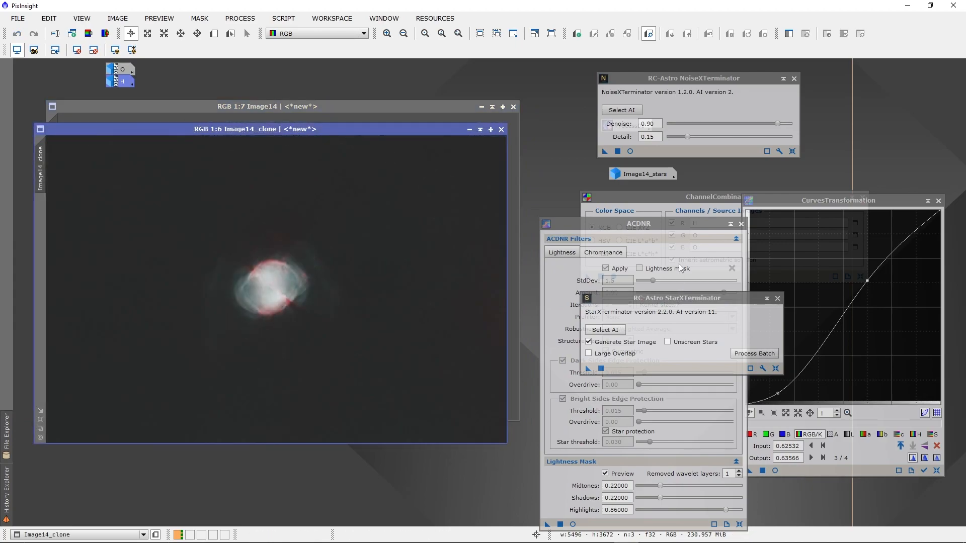
drag(648, 225, 597, 120)
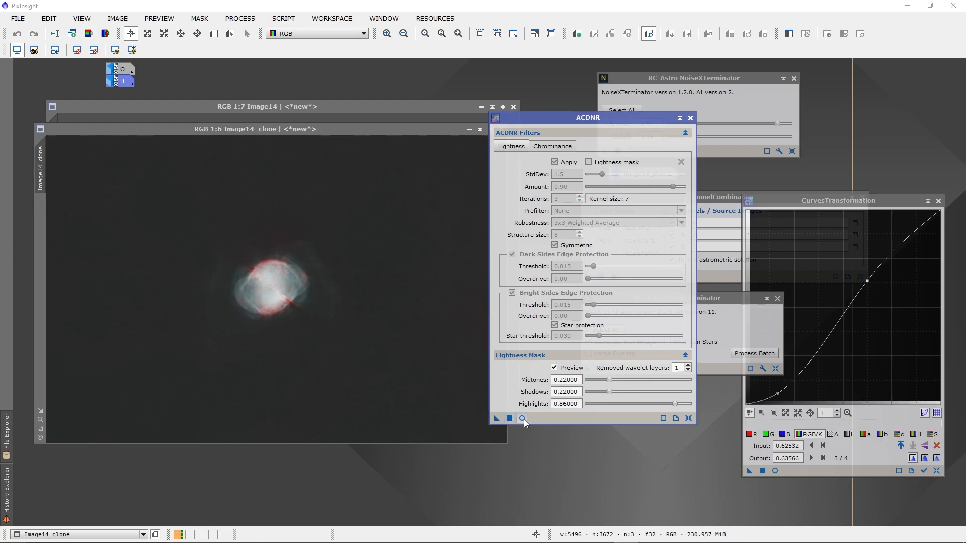
click(522, 419)
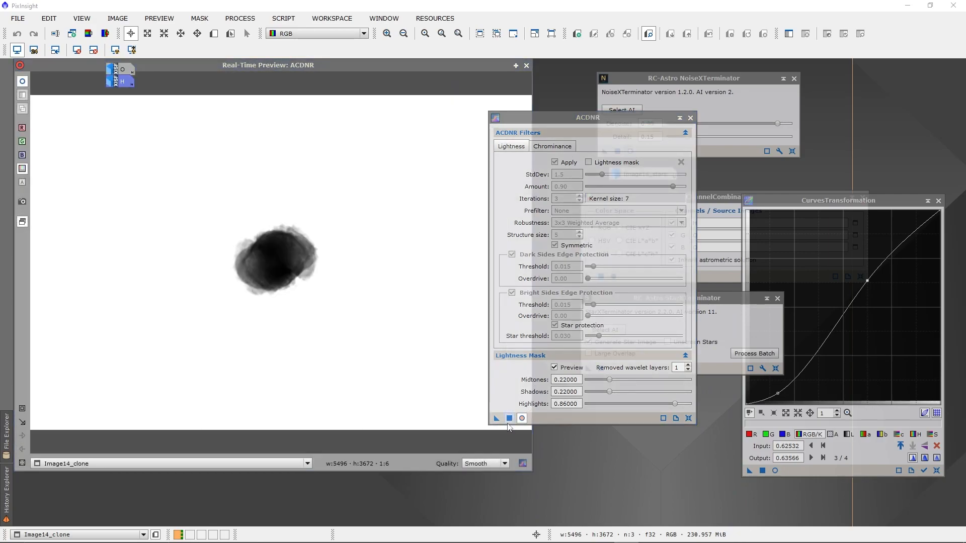
click(509, 419)
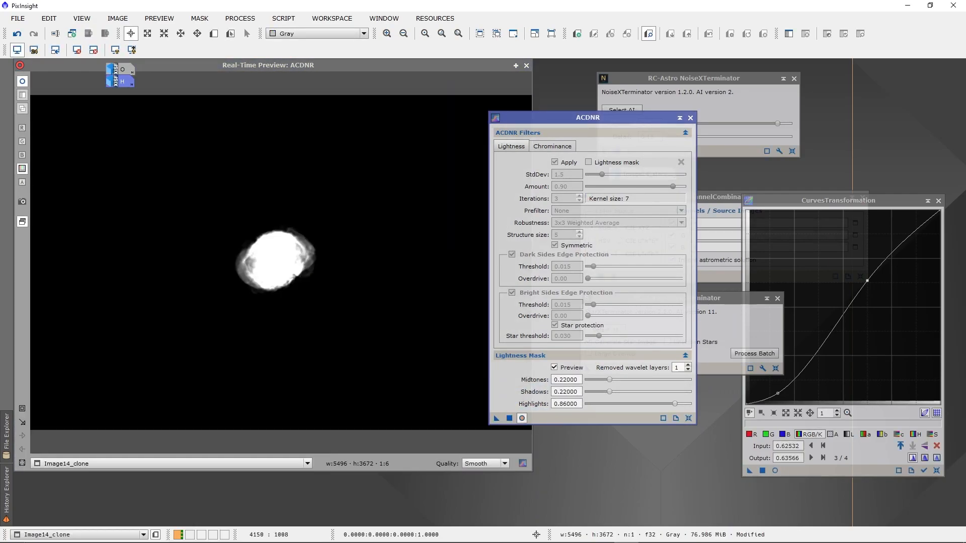
click(526, 65)
scroll(176, 230, down, 3)
scroll(287, 140, down, 1)
Step: Apply Image14_clone as a mask to Image14, then try inverting Image14 itself and undo that inversion
drag(282, 128, 490, 124)
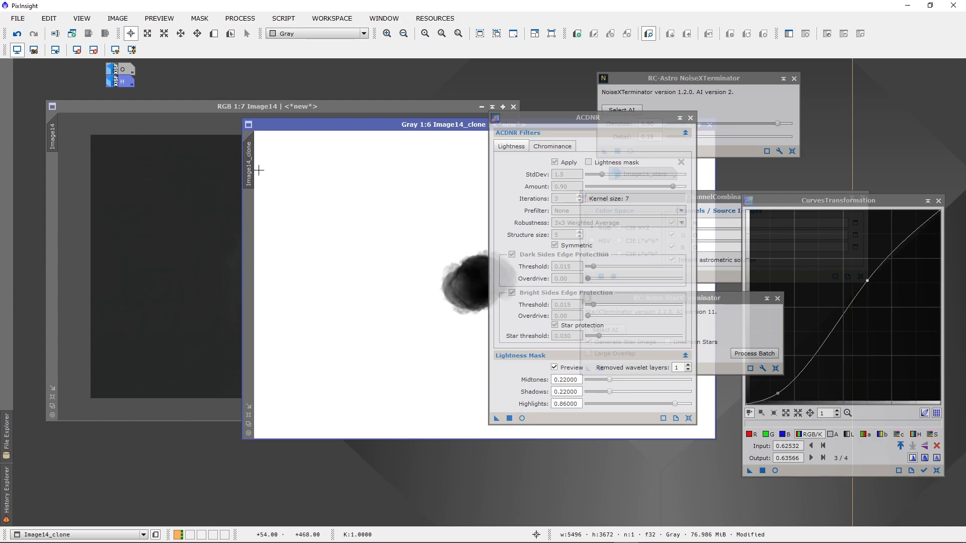
click(167, 105)
key(ctrl+i)
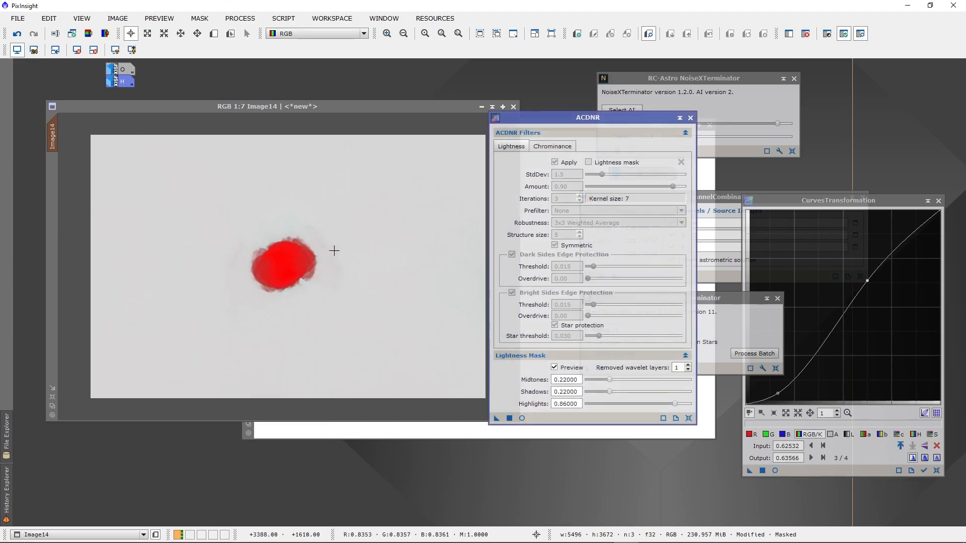
key(ctrl+z)
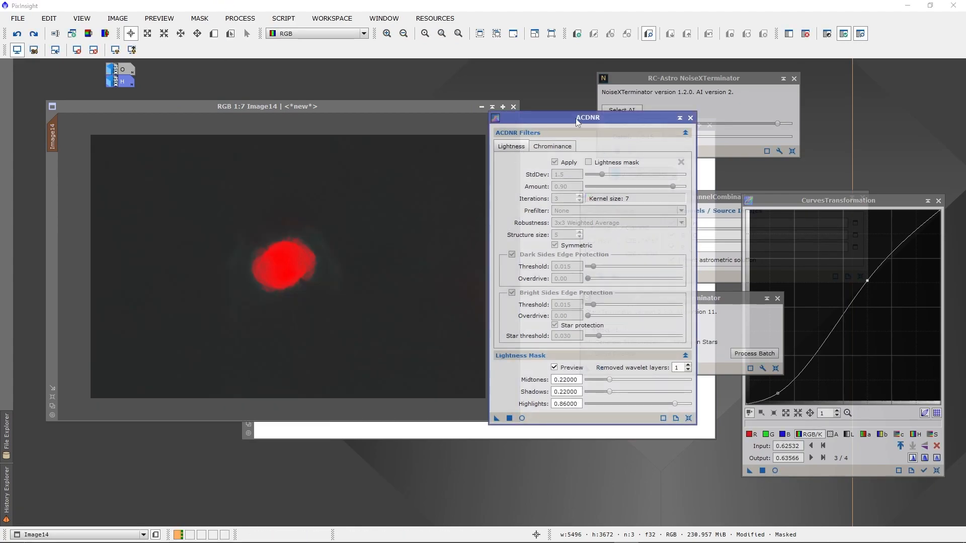
Step: Invert Image14_clone so the mask protects the background, and check the mask coverage around the nebula in Image14
drag(263, 107, 168, 124)
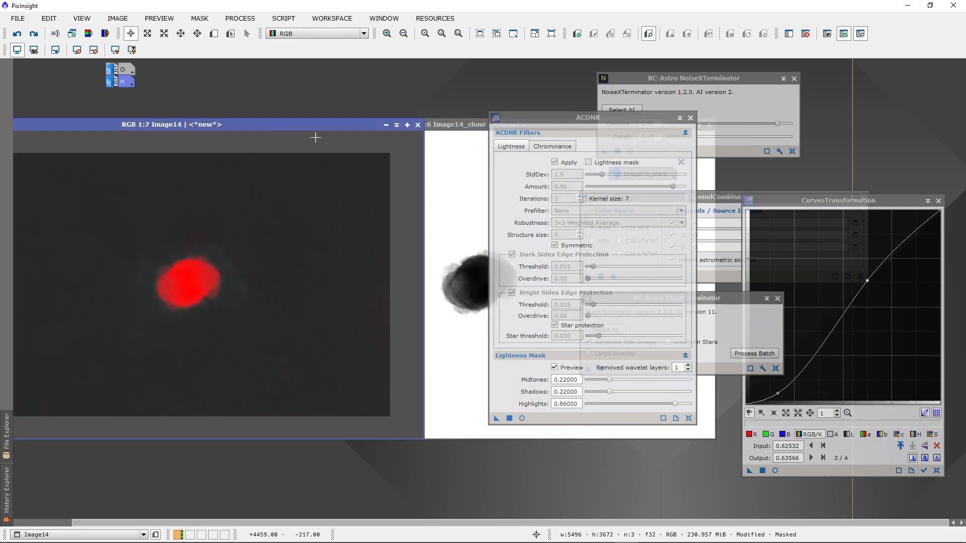
click(454, 118)
key(ctrl+i)
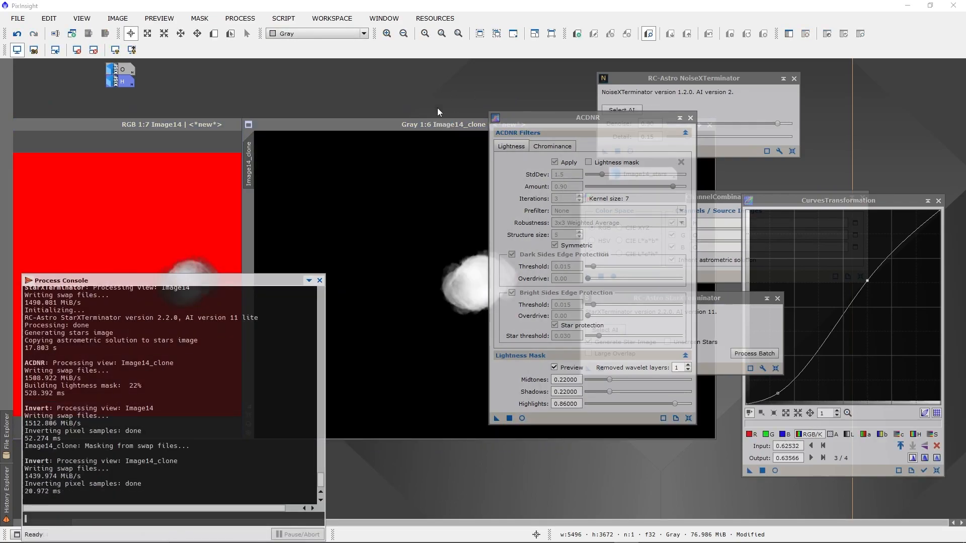
click(320, 281)
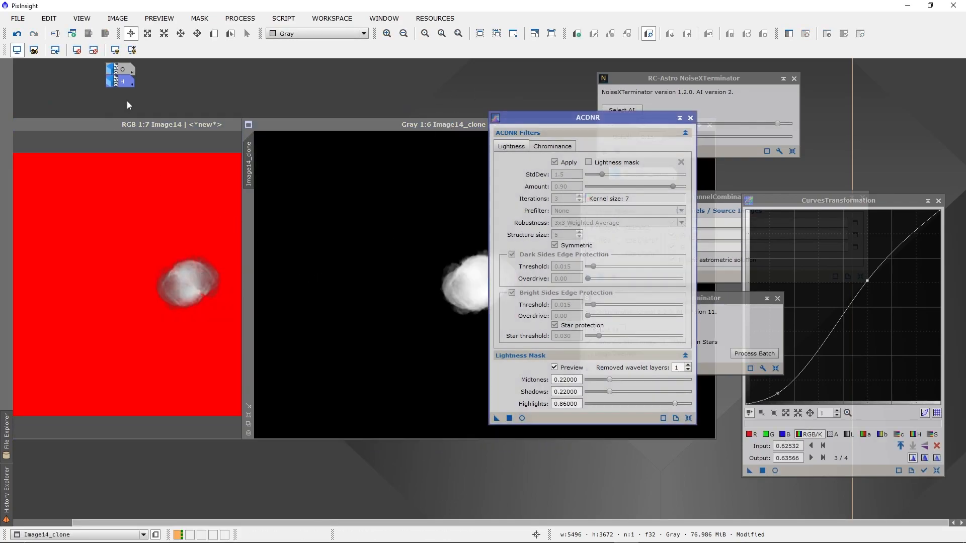
drag(135, 126, 255, 90)
scroll(321, 247, up, 6)
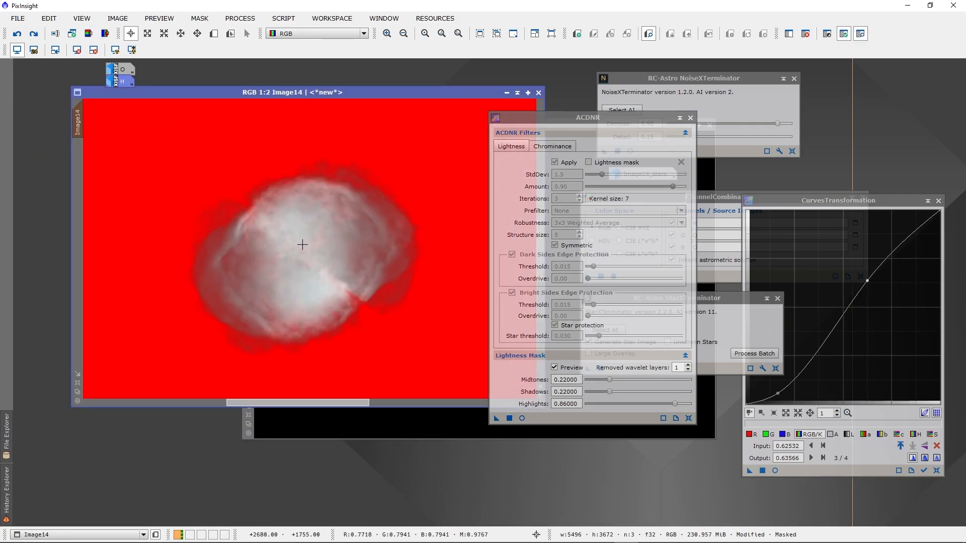
scroll(322, 247, down, 4)
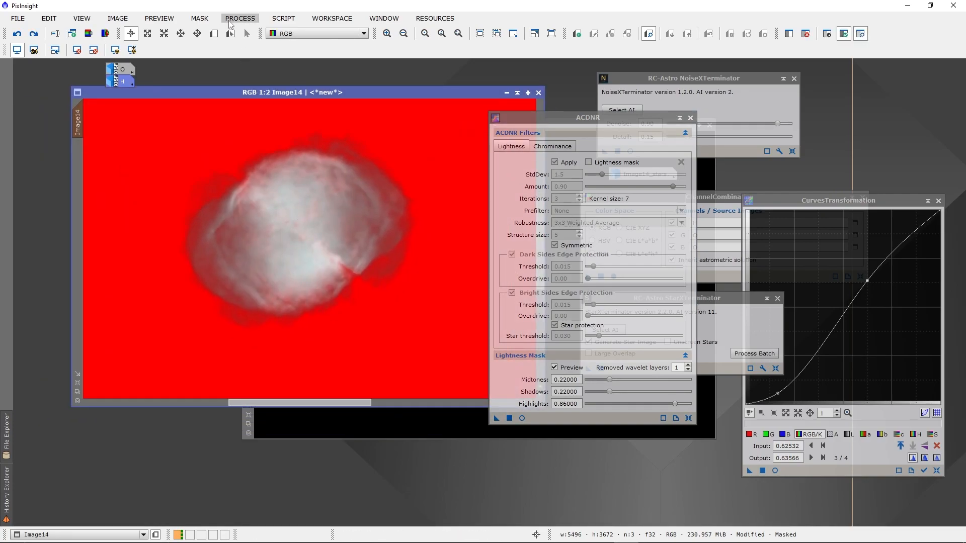
Step: Open the HDRMultiscaleTransform process and hide the red mask overlay on Image14 while keeping the mask active
click(240, 18)
mouse_move(292, 12)
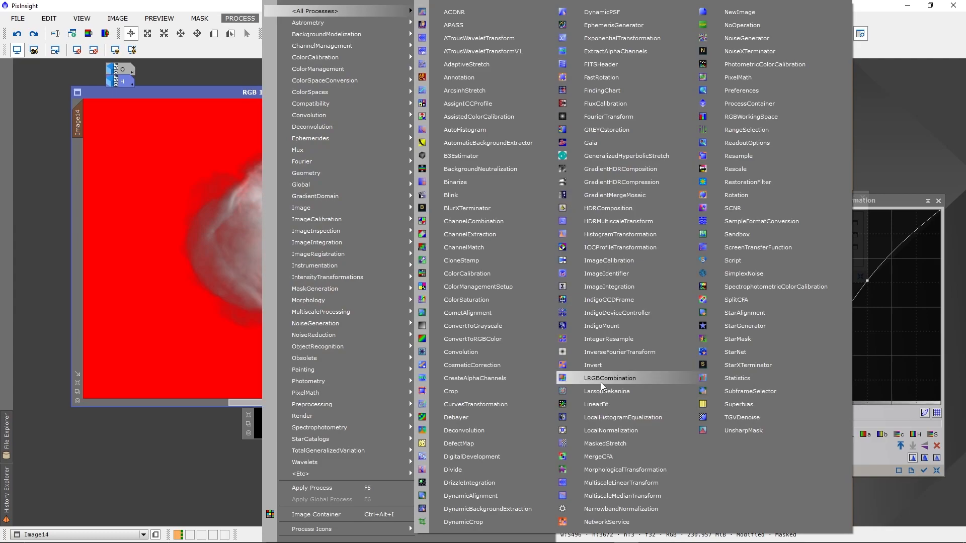
click(610, 223)
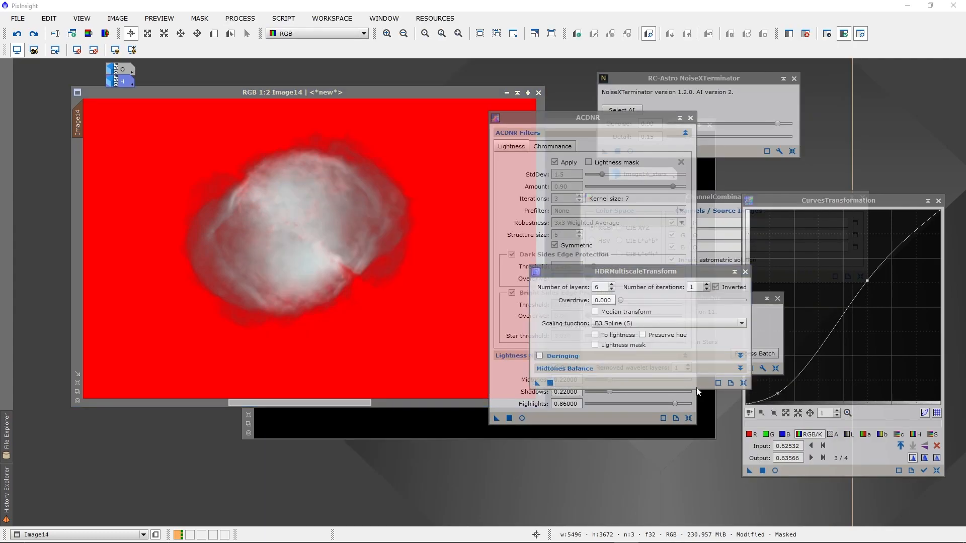
click(197, 18)
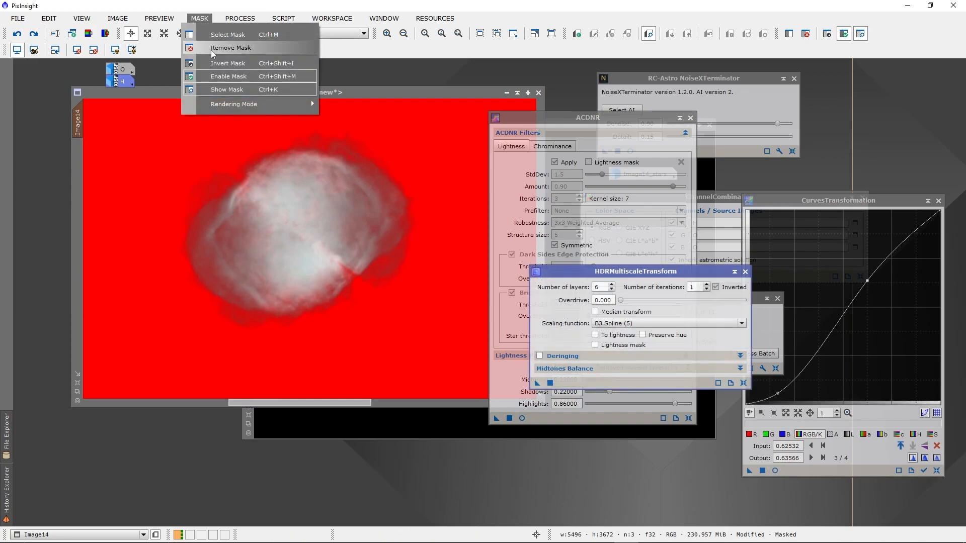
click(221, 90)
Step: Apply HDRMultiscaleTransform with 6 layers and 1 iteration to the masked Image14 and inspect the nebula
scroll(292, 238, up, 2)
scroll(300, 237, down, 1)
scroll(454, 317, down, 1)
click(550, 383)
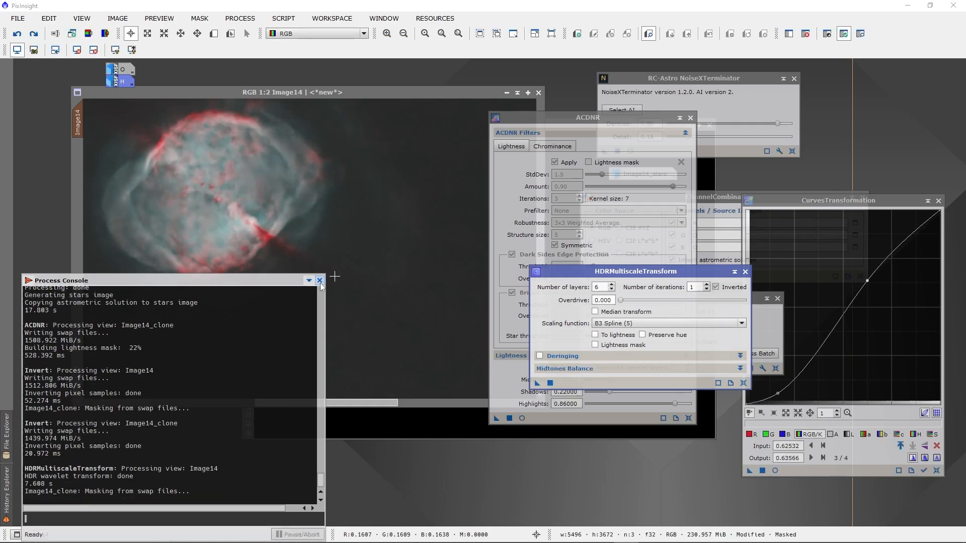
scroll(227, 195, down, 1)
scroll(227, 196, up, 1)
drag(242, 206, 266, 227)
Step: Try HDRMultiscaleTransform with 7 layers on a preview drawn around the nebula, then undo back to the untransformed Image14
click(611, 289)
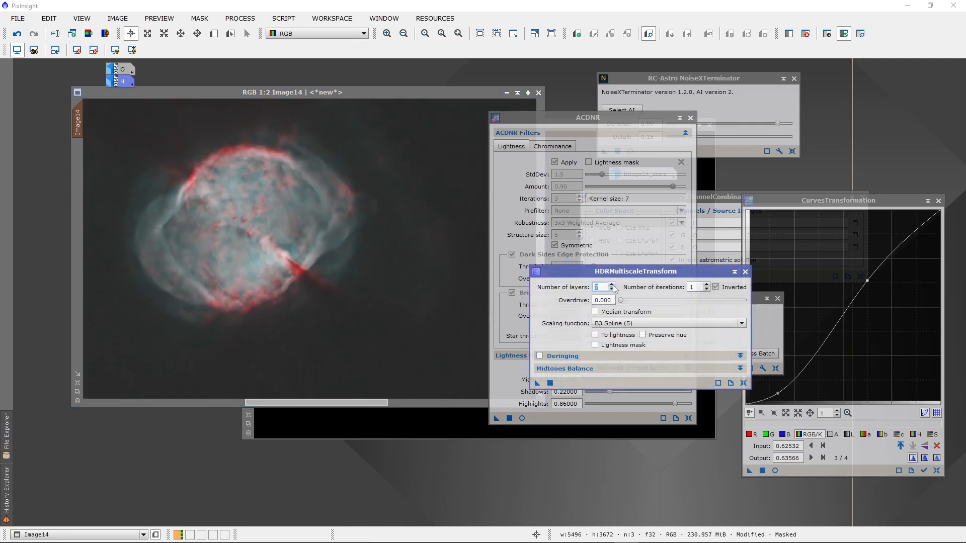
click(214, 34)
scroll(264, 205, down, 1)
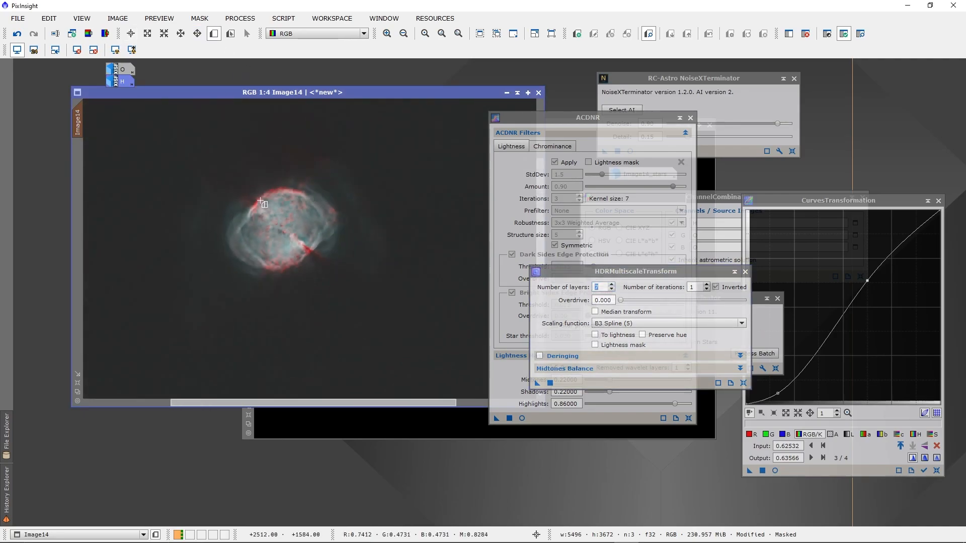
drag(174, 133, 390, 326)
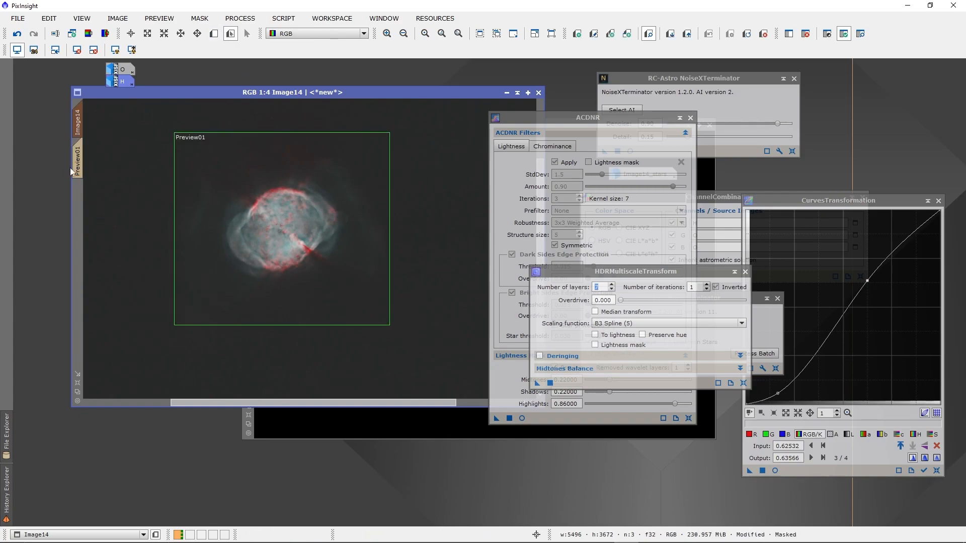
click(77, 161)
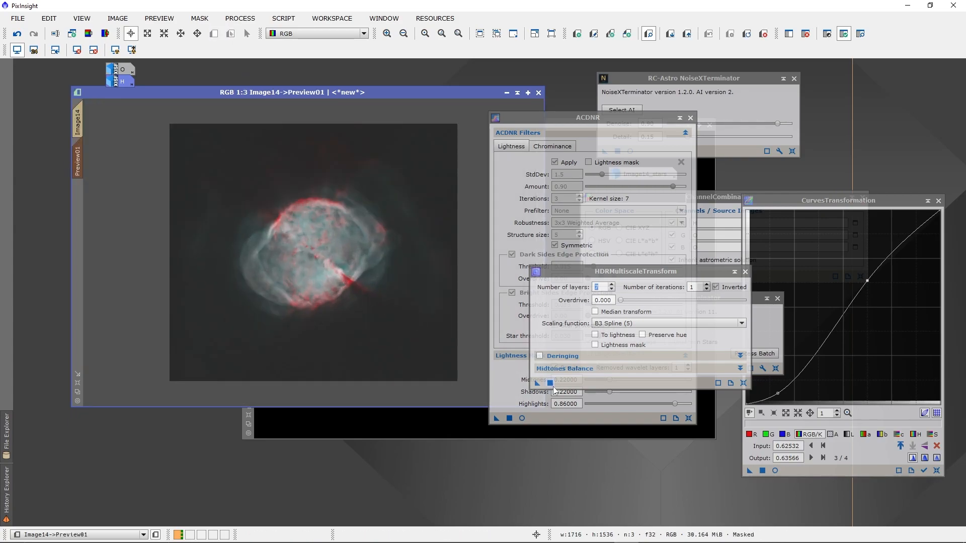
click(537, 382)
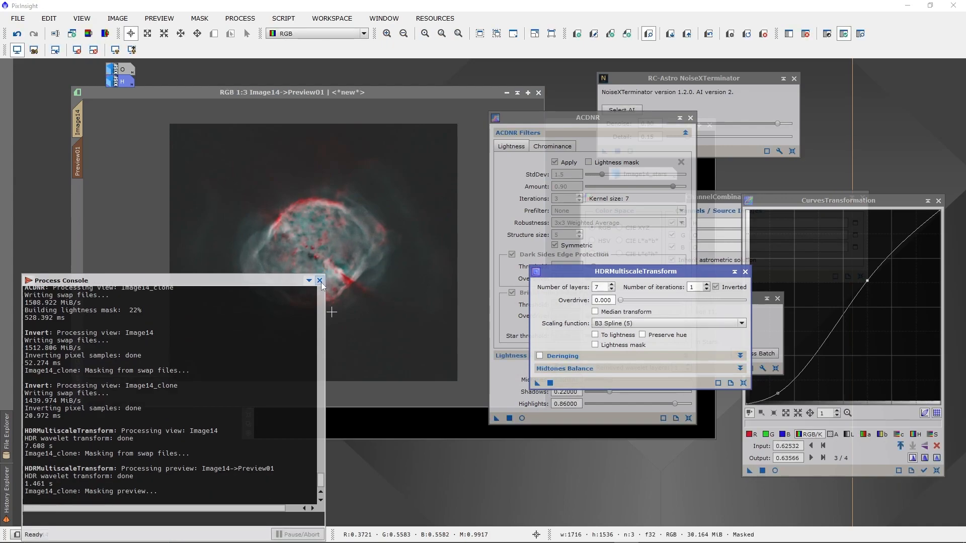
click(319, 280)
click(18, 33)
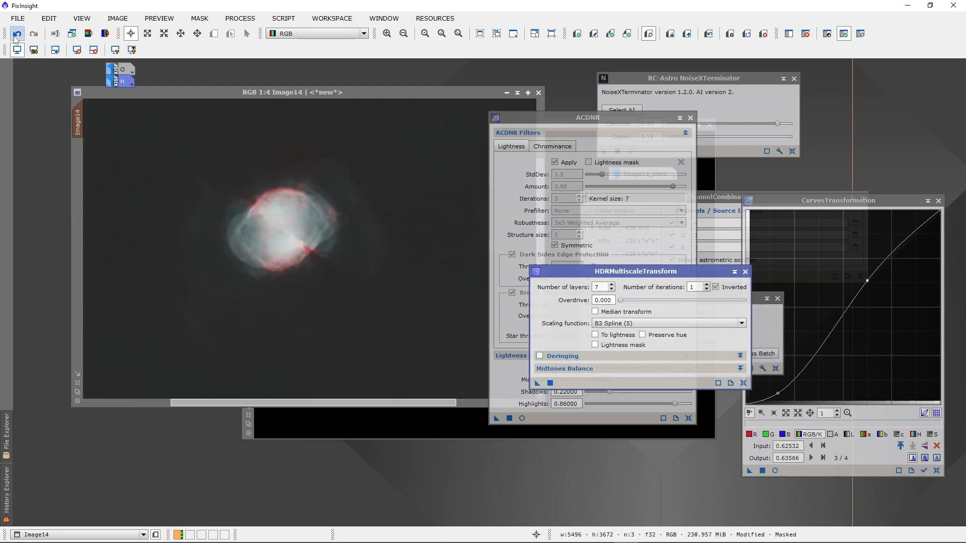
Step: Draw a new preview around the nebula in Image14 and apply the 7-layer HDRMultiscaleTransform to it
drag(153, 142, 405, 321)
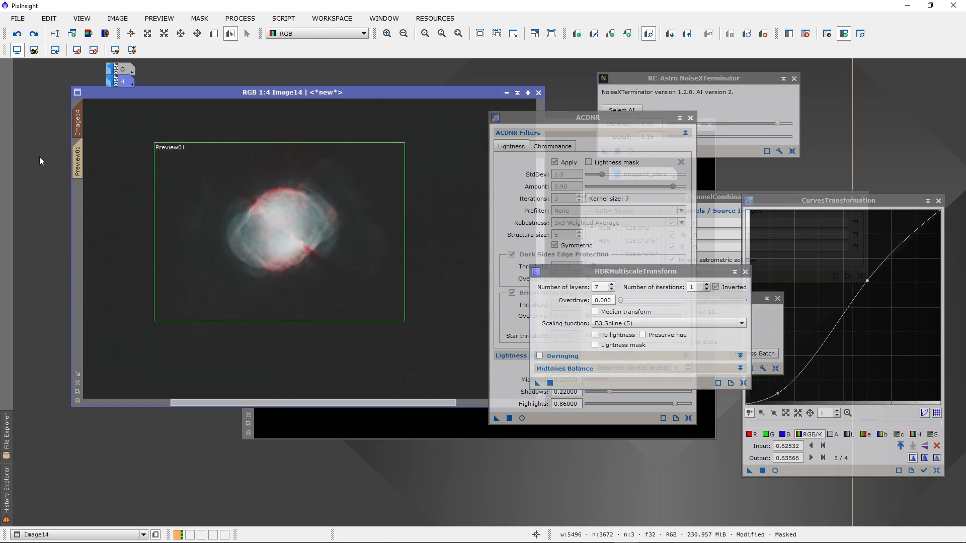
click(81, 151)
scroll(310, 236, up, 1)
drag(537, 382, 483, 347)
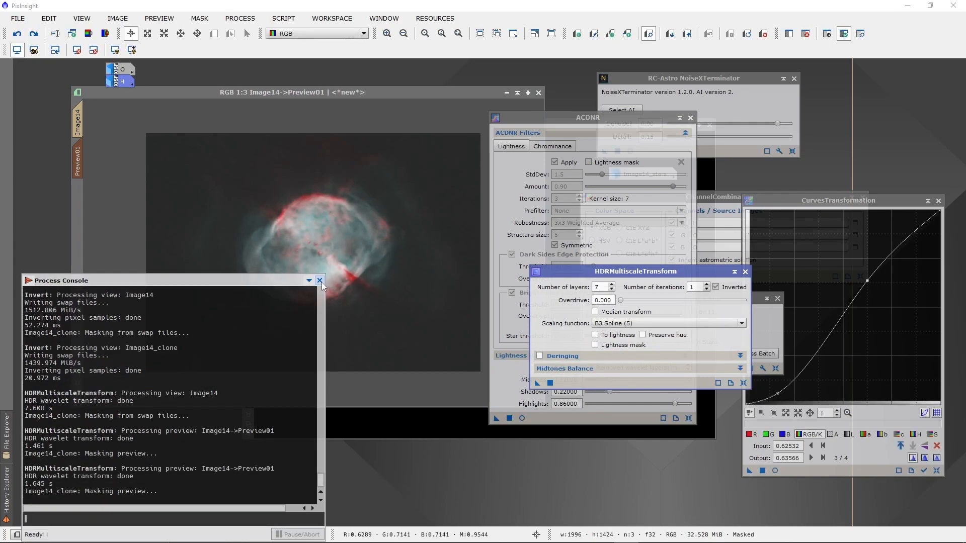
scroll(326, 255, up, 2)
scroll(326, 255, down, 1)
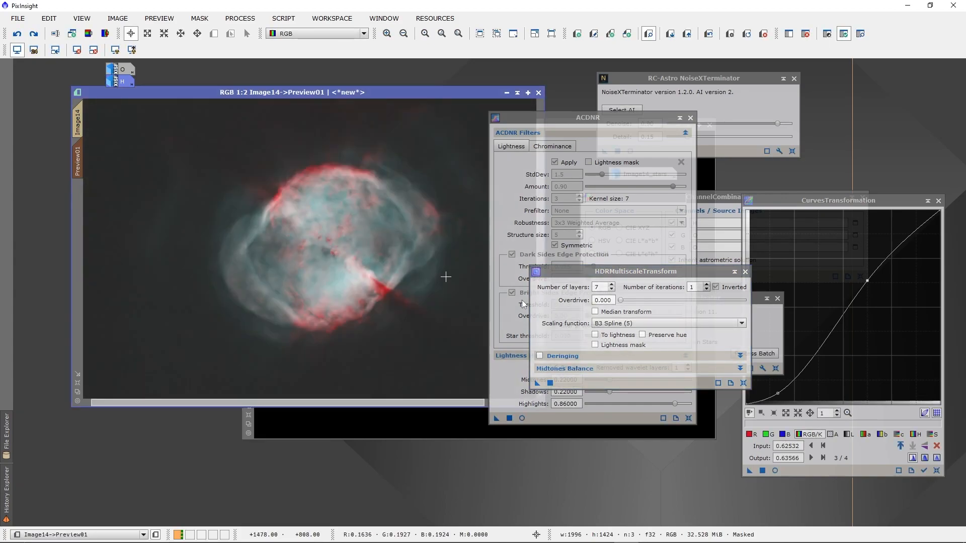
Step: Set the number of layers to 8, apply HDRMultiscaleTransform to Preview01 and inspect the nebula's core
click(614, 287)
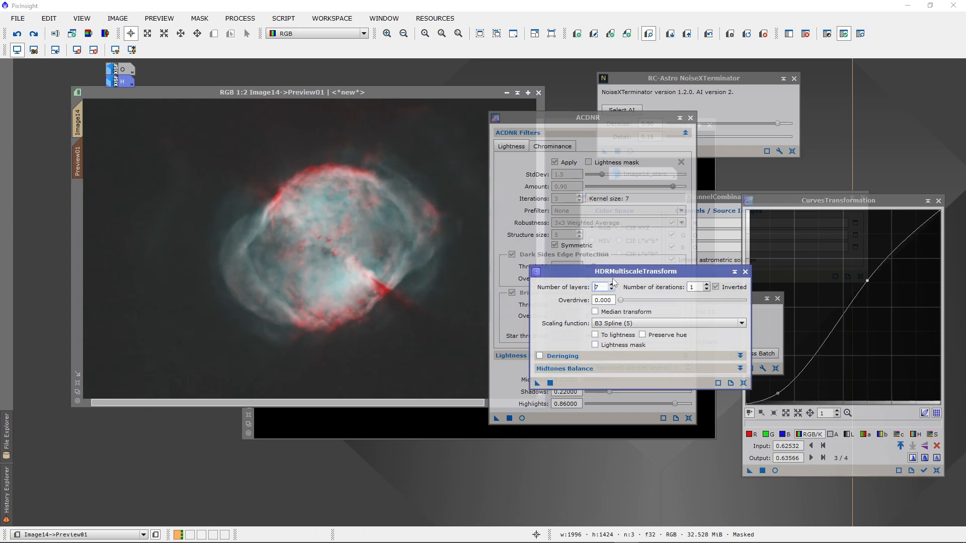
click(549, 383)
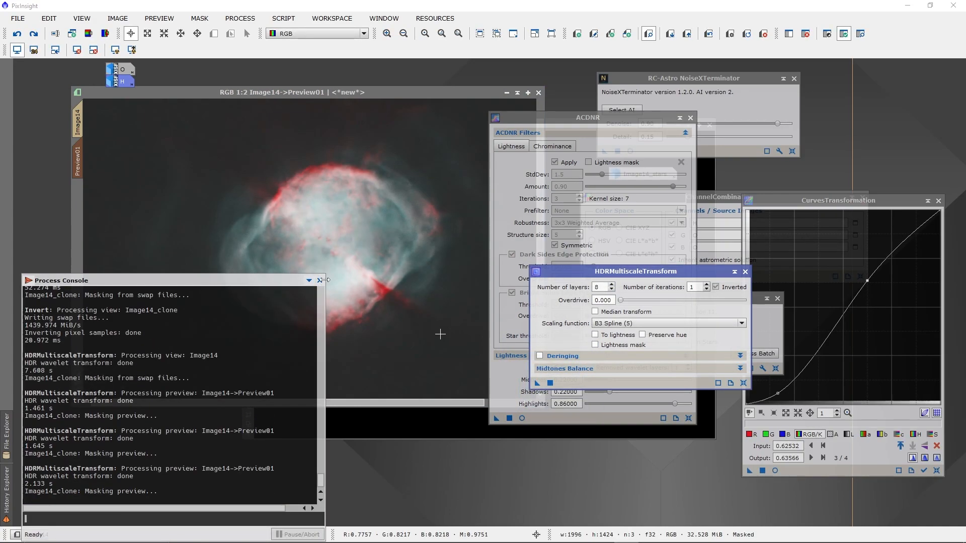
scroll(333, 249, up, 2)
scroll(332, 246, down, 1)
drag(332, 246, 311, 221)
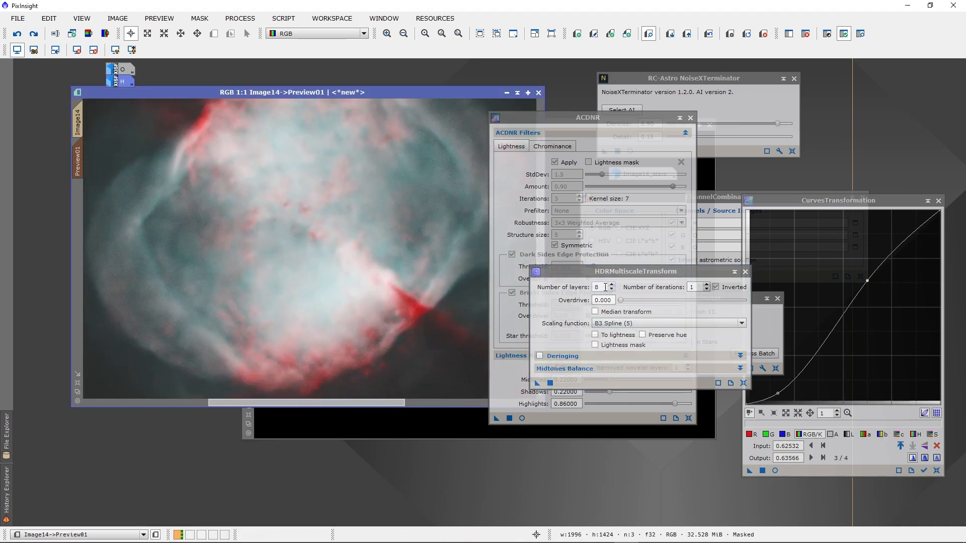
Step: Enable Median transform, reapply the 8-layer HDRMultiscaleTransform to Preview01 and toggle the preview between before and after
click(611, 311)
click(550, 383)
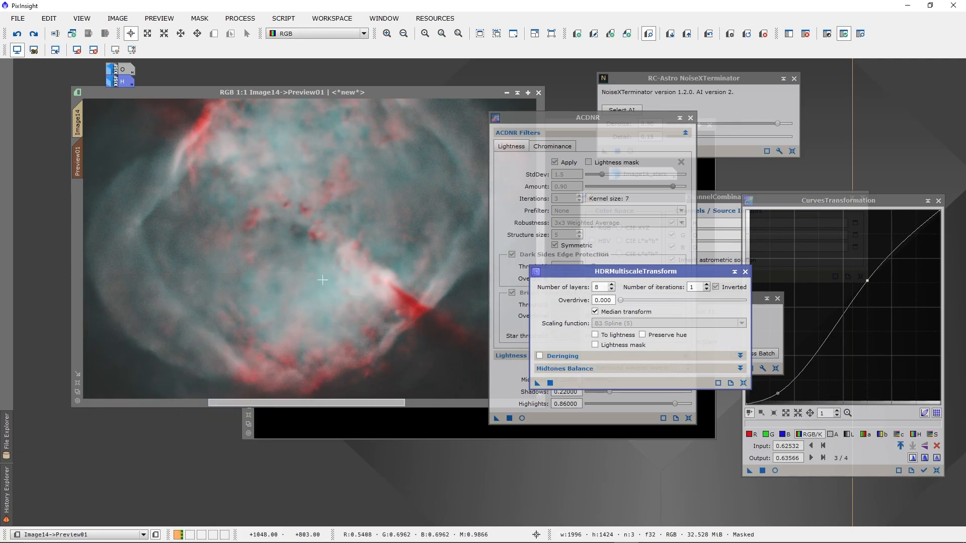
scroll(324, 291, down, 2)
key(ctrl+shift+z)
key(ctrl+shift+z)
Step: Compare Preview01 with the full image up close, then apply the 8-layer median HDRMultiscaleTransform to the whole of Image14
click(79, 122)
click(81, 156)
scroll(322, 231, up, 4)
scroll(287, 257, down, 5)
scroll(313, 253, up, 4)
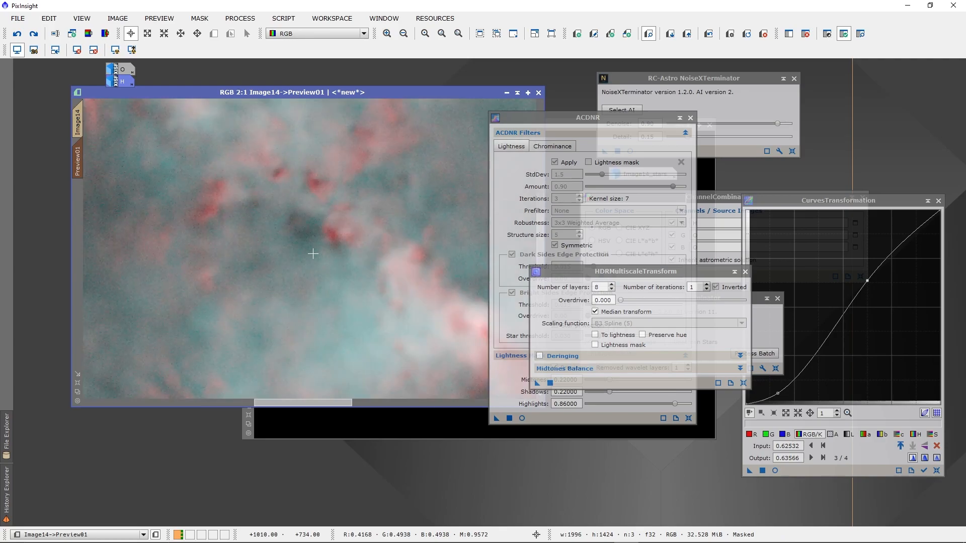
scroll(312, 254, down, 3)
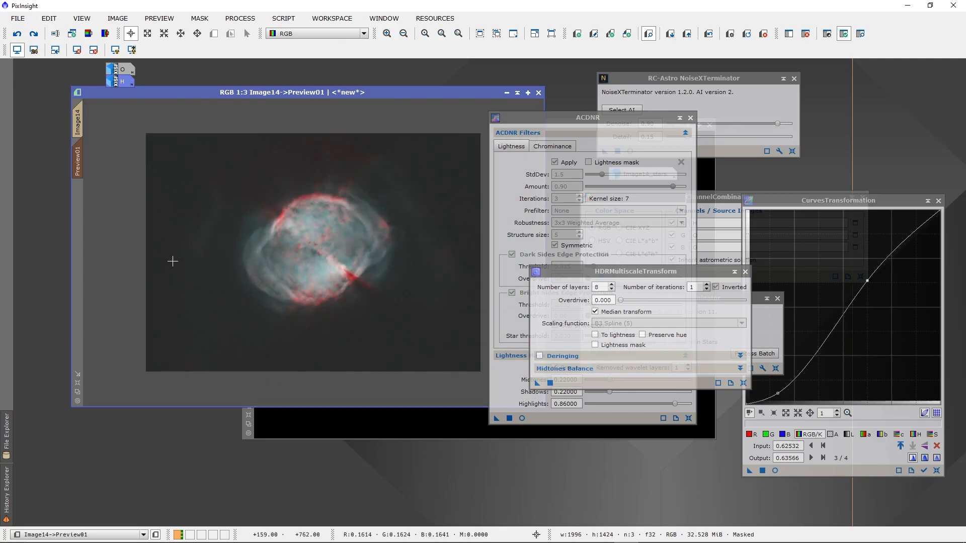
click(79, 123)
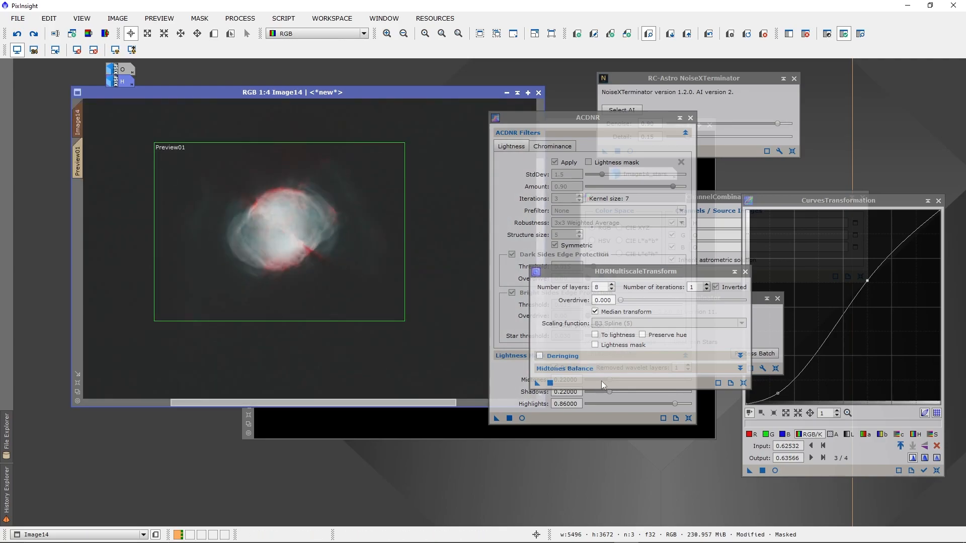
click(550, 382)
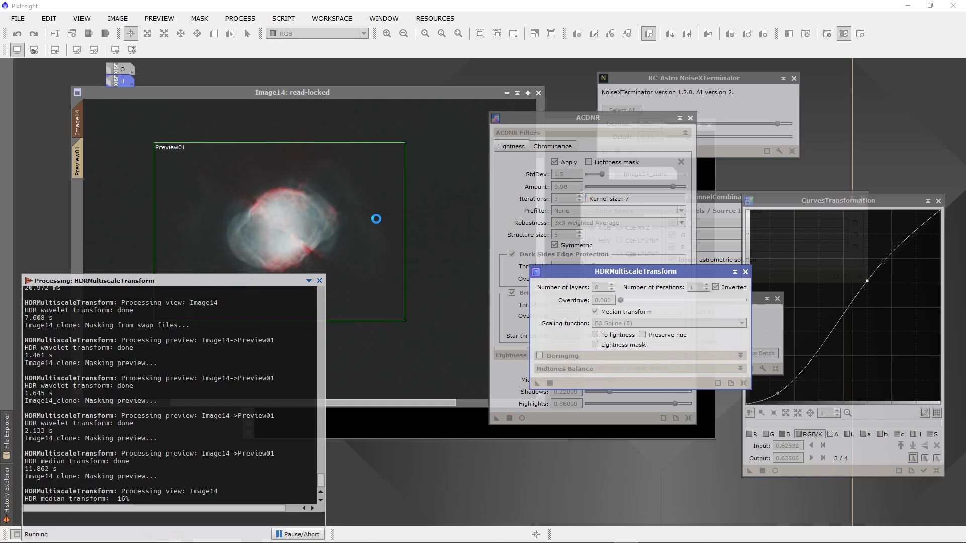
Step: Switch to the photo viewer, compare Dumbell nebula.png with m27 ps.png, and return to PixInsight
click(208, 534)
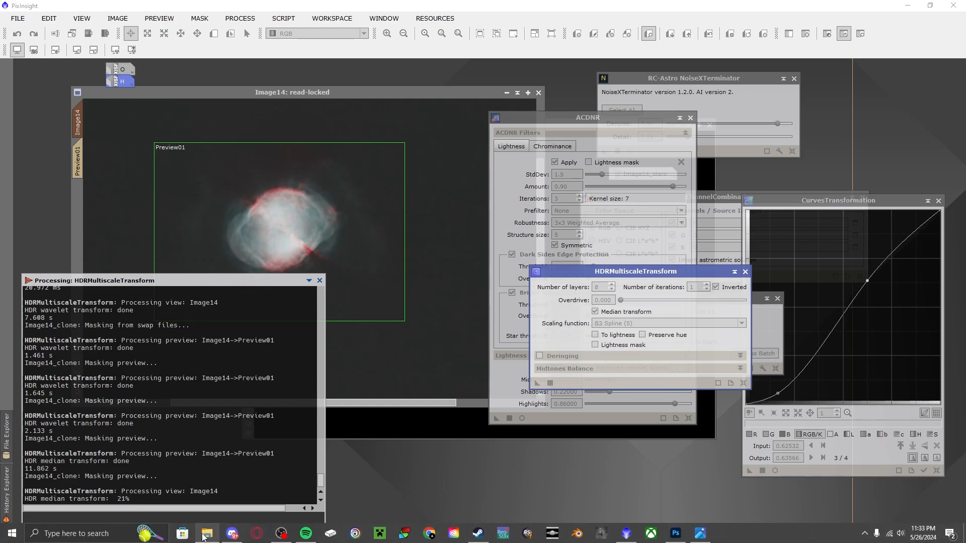
double_click(538, 236)
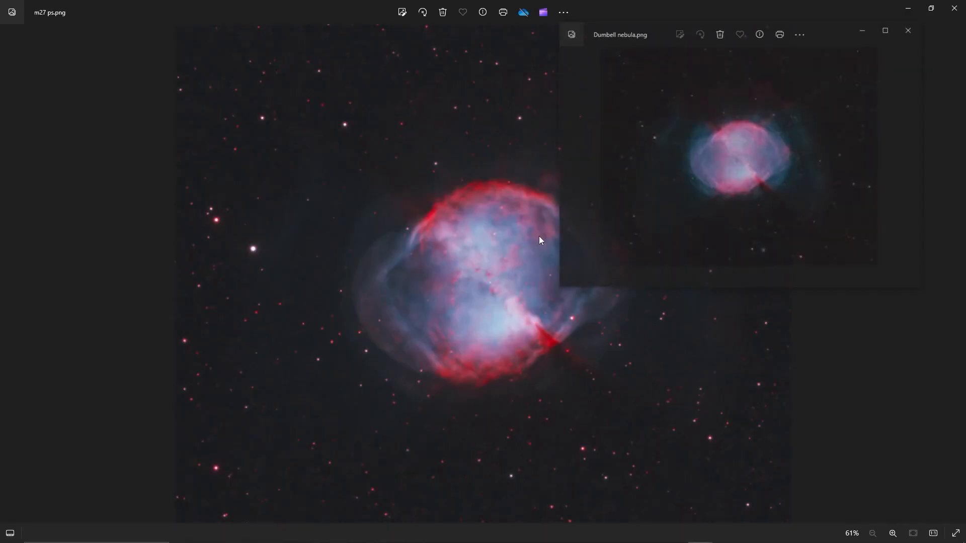
scroll(752, 153, up, 5)
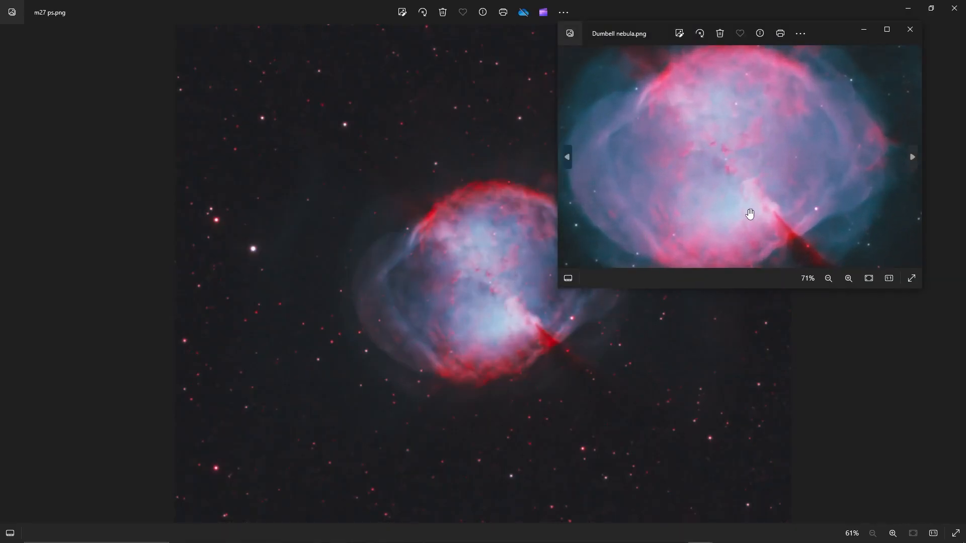
scroll(753, 213, down, 2)
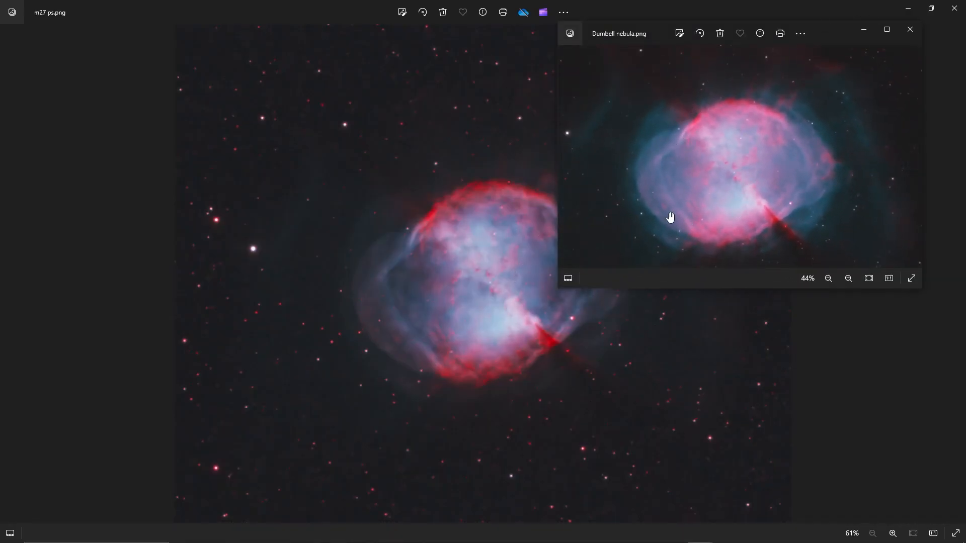
drag(825, 29, 601, 59)
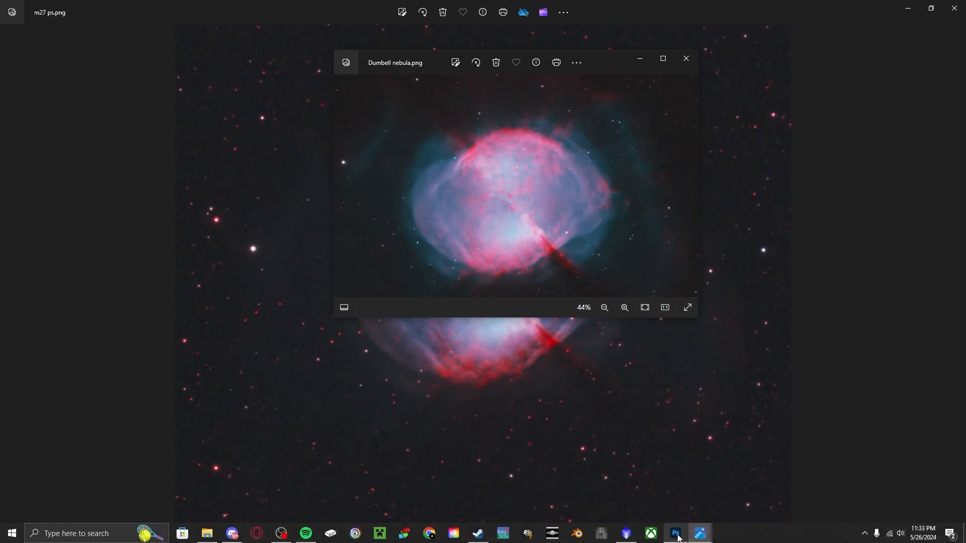
mouse_move(676, 534)
click(627, 532)
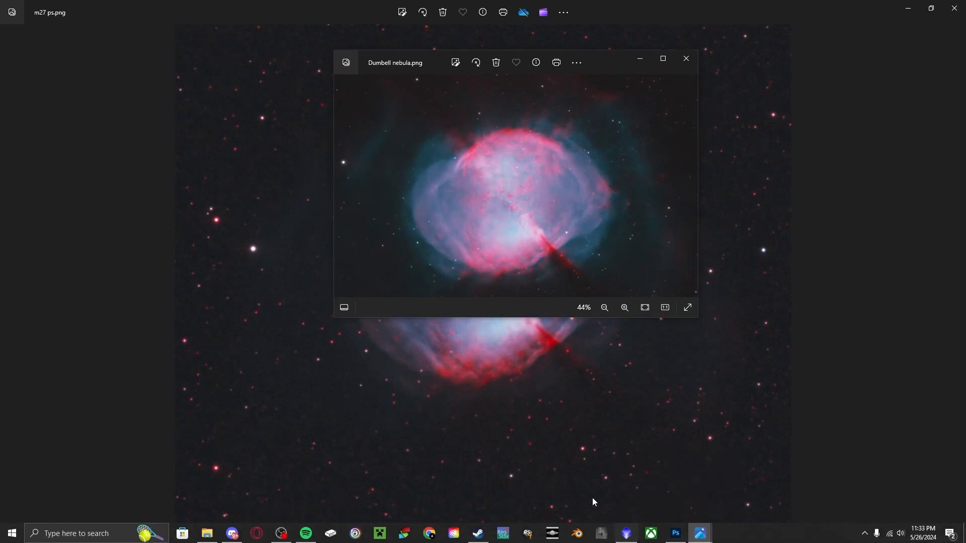
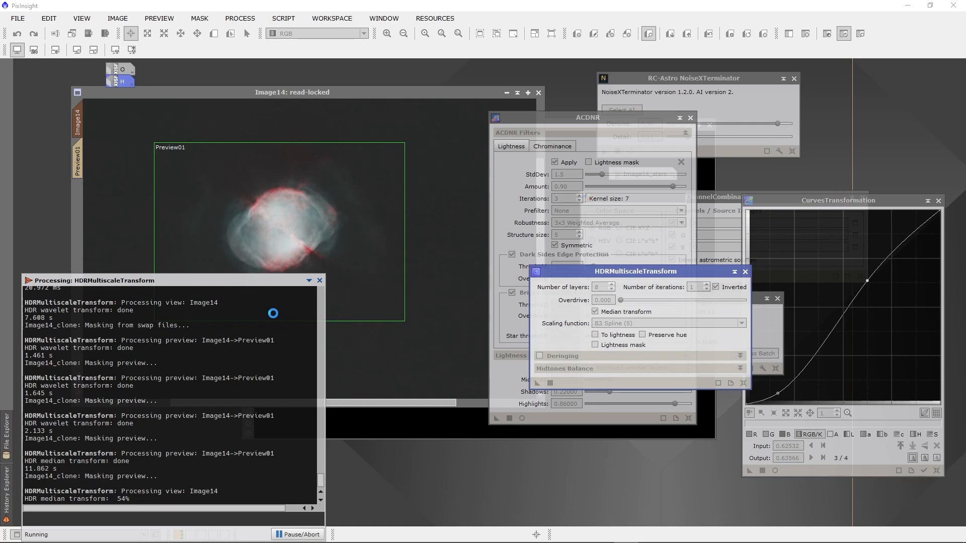
Step: Switch to File Explorer and browse the images in the space pictures folder
mouse_move(453, 542)
mouse_move(397, 542)
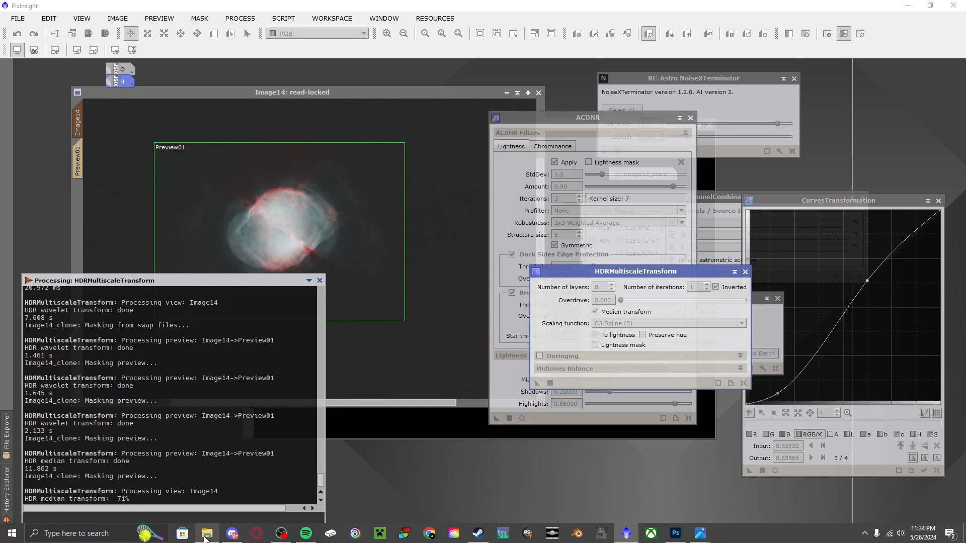
click(206, 538)
scroll(511, 355, down, 2)
scroll(478, 355, up, 2)
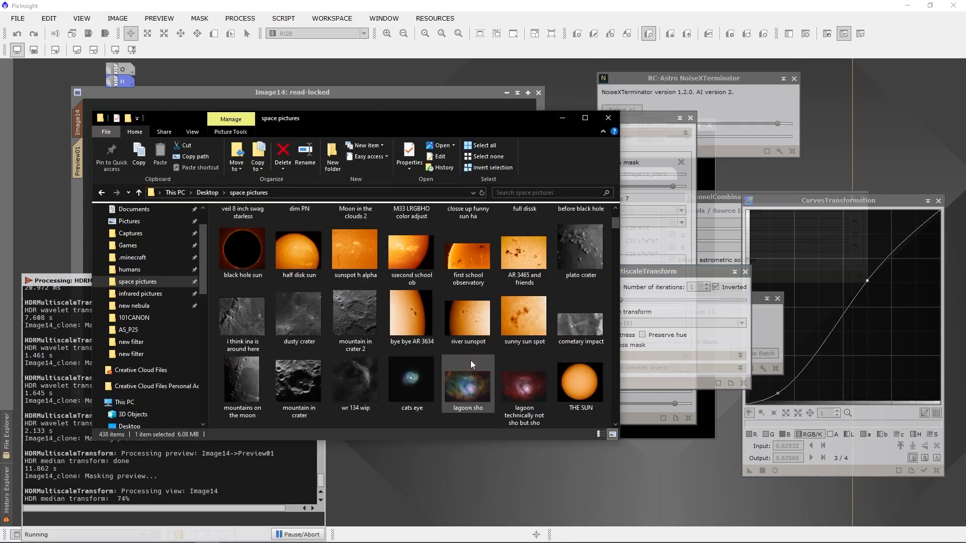
scroll(415, 389, down, 2)
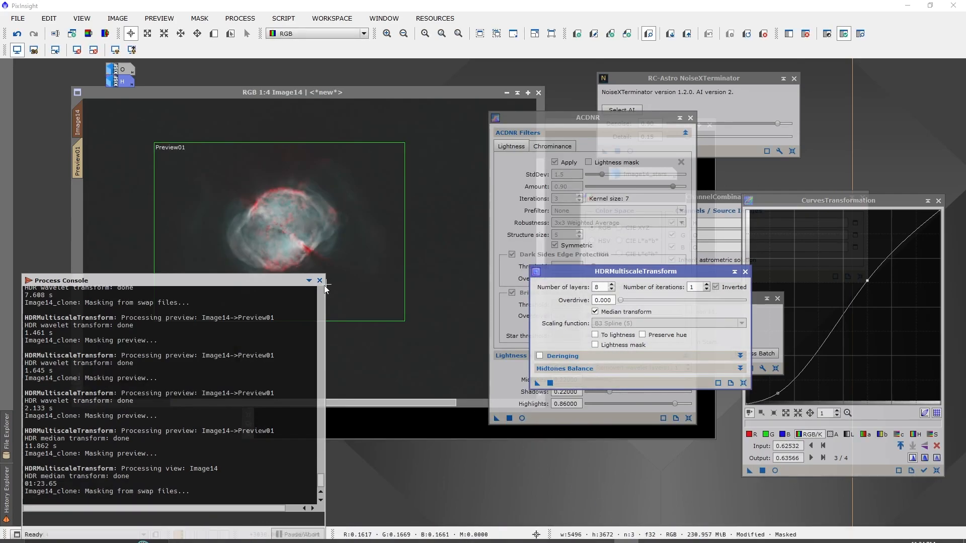
Step: Close the process console, remove the mask from Image14 and delete Preview01
click(321, 282)
scroll(260, 223, up, 6)
scroll(260, 224, down, 3)
click(199, 18)
click(222, 48)
right_click(78, 162)
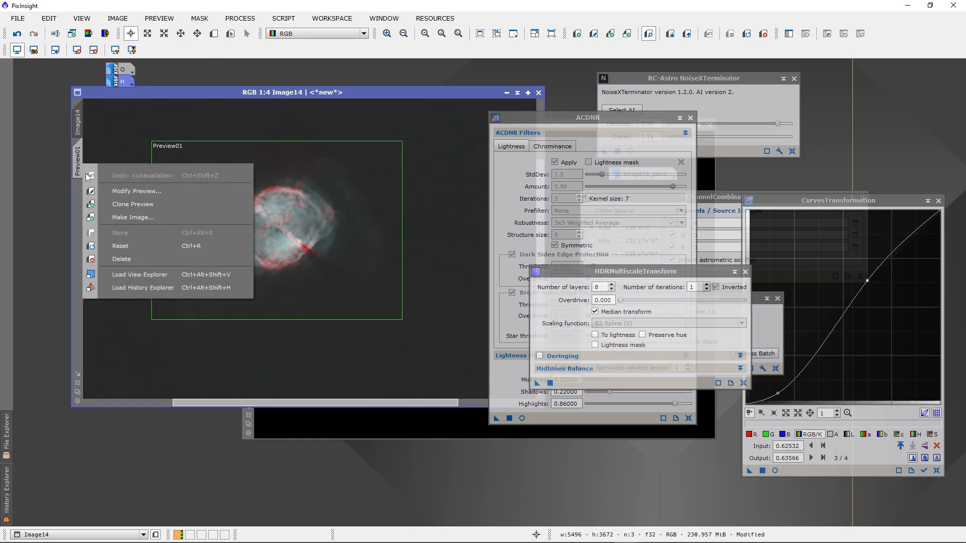
click(121, 259)
Step: Check the enhanced nebula in Image14, then move the ACDNR window aside and bring Image14_clone to the front
scroll(236, 272, up, 3)
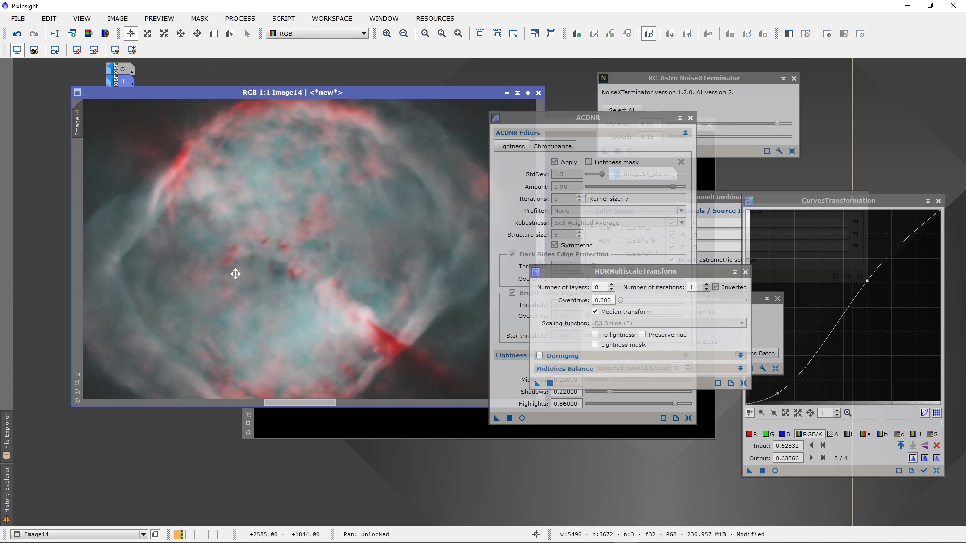
scroll(236, 272, down, 5)
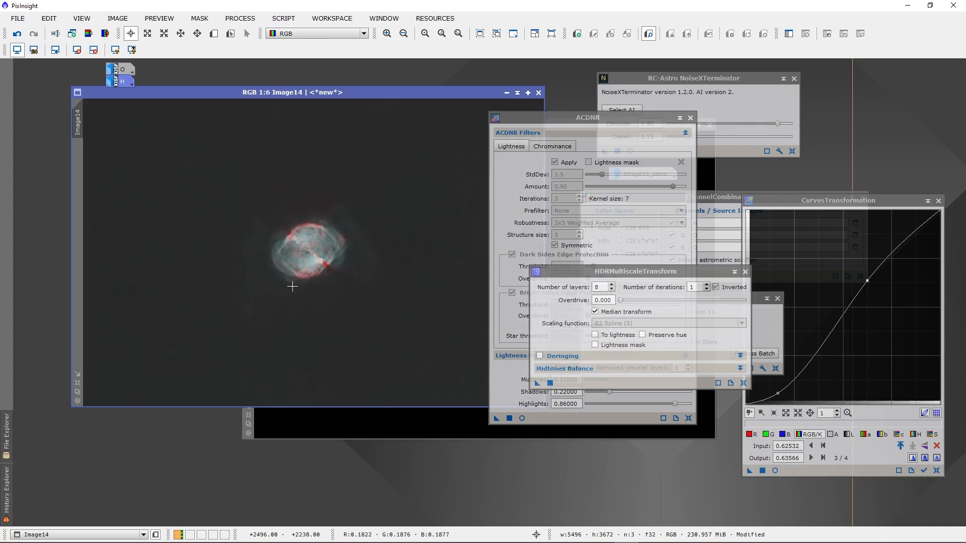
drag(606, 117, 639, 220)
click(568, 124)
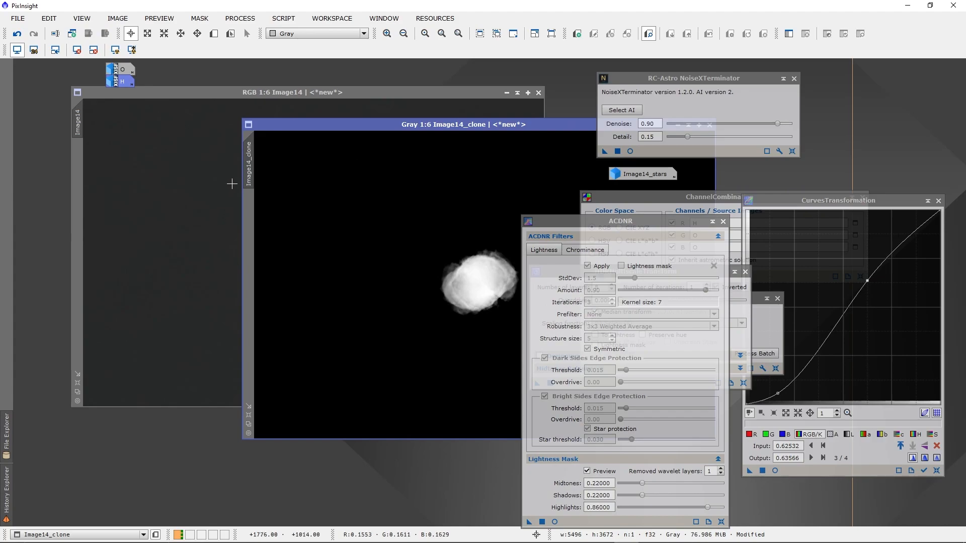
Step: Bring Image14 to the front and open a real-time preview of CurvesTransformation on it
click(220, 99)
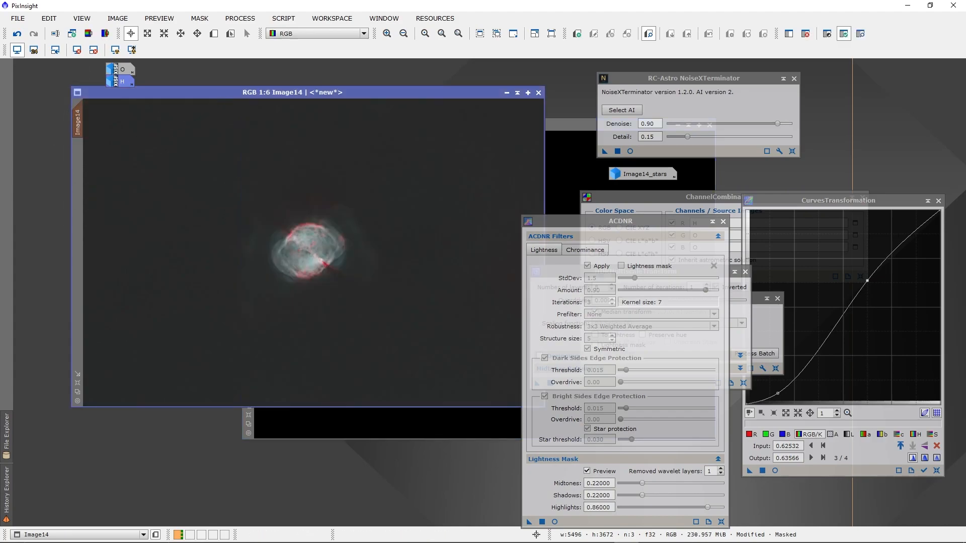
click(775, 470)
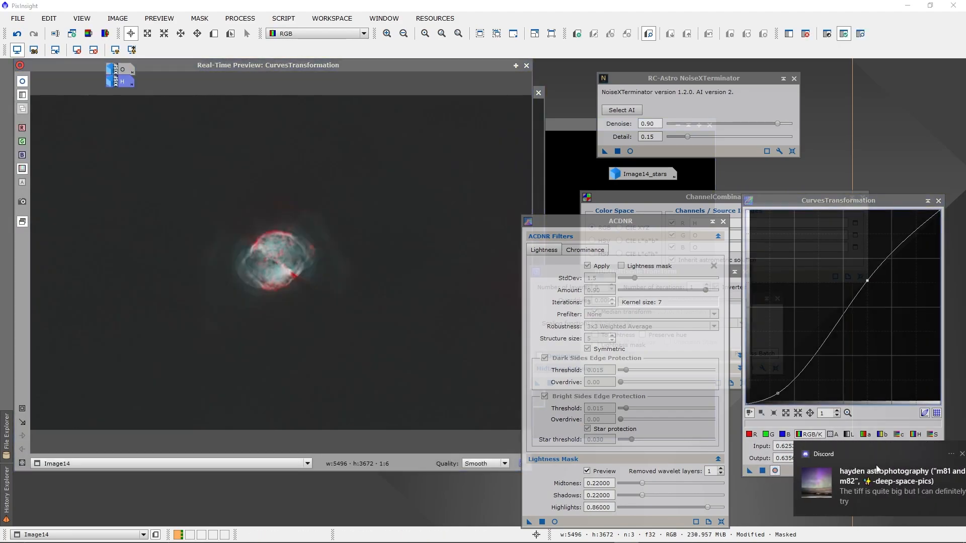
Step: Open the m81 and m82 thread in Discord, draft and discard a reply, and return to PixInsight
click(864, 469)
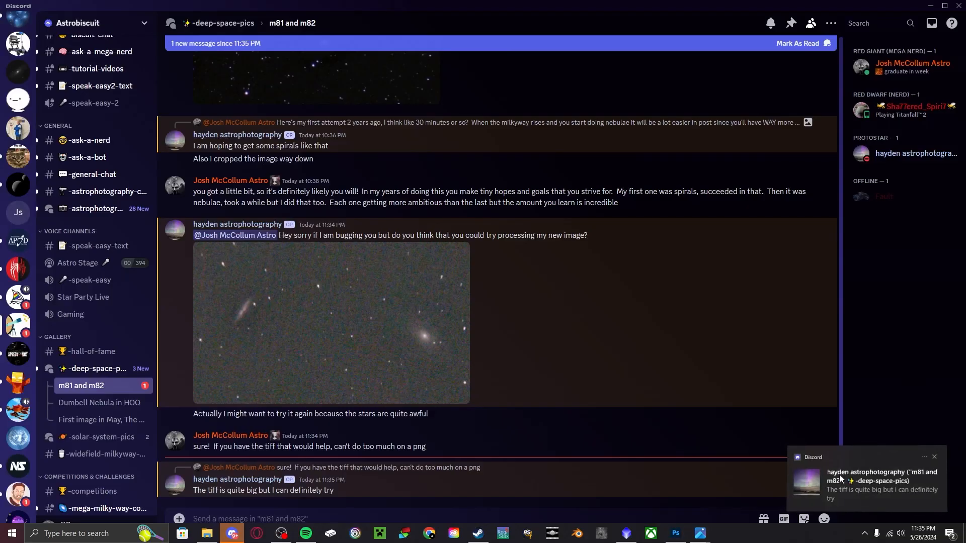
text(i deal wi)
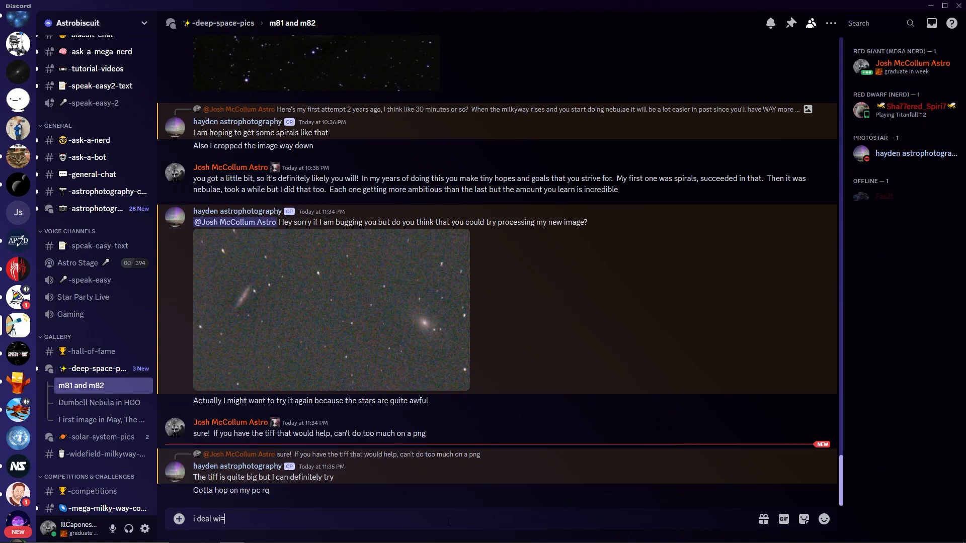
key(BackSpace)
key(BackSpace)
key(BackSpace)
key(BackSpace)
key(BackSpace)
key(BackSpace)
key(BackSpace)
key(BackSpace)
key(BackSpace)
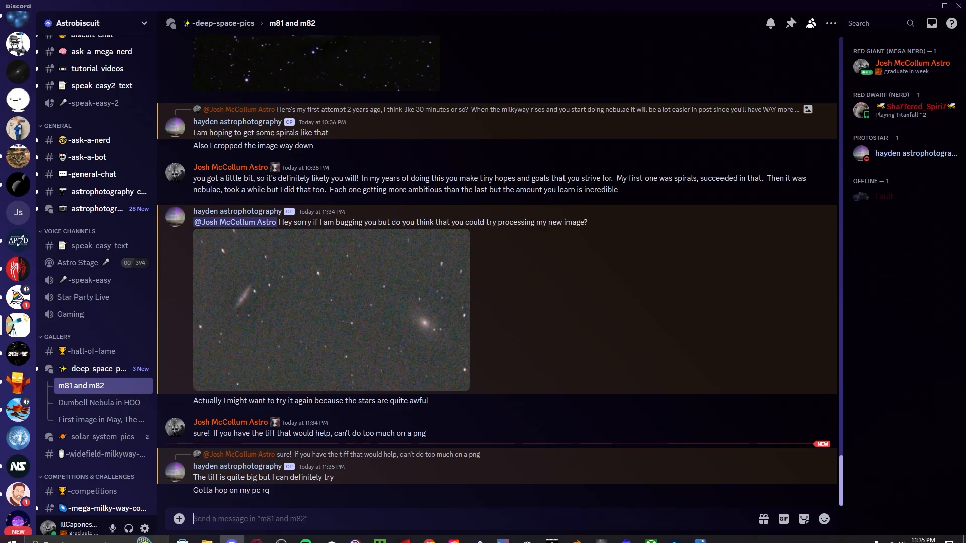
click(625, 533)
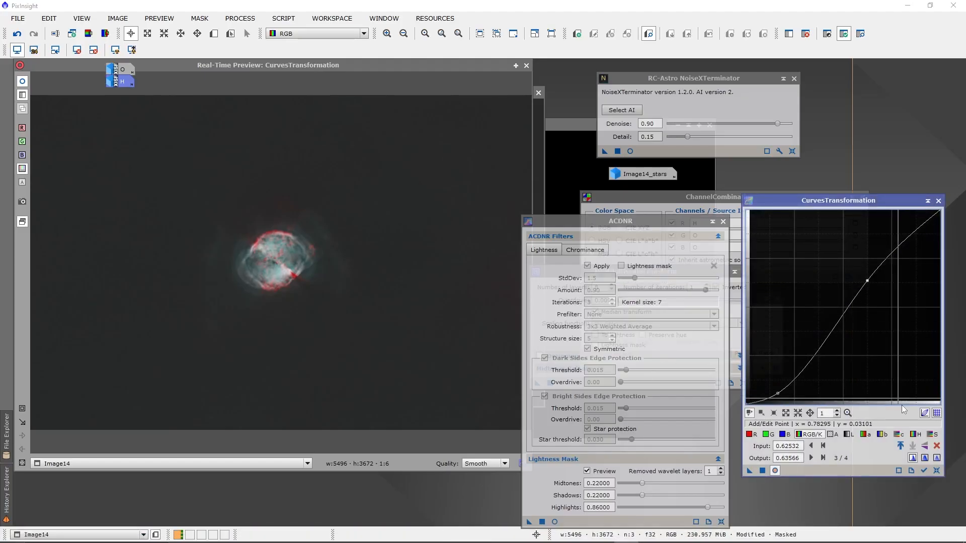
Step: Reset the curves and raise the red channel's curve through a point at about 0.63 input and 0.77 output
click(932, 435)
click(845, 325)
drag(845, 325, 811, 327)
click(936, 471)
click(751, 435)
drag(854, 249, 868, 254)
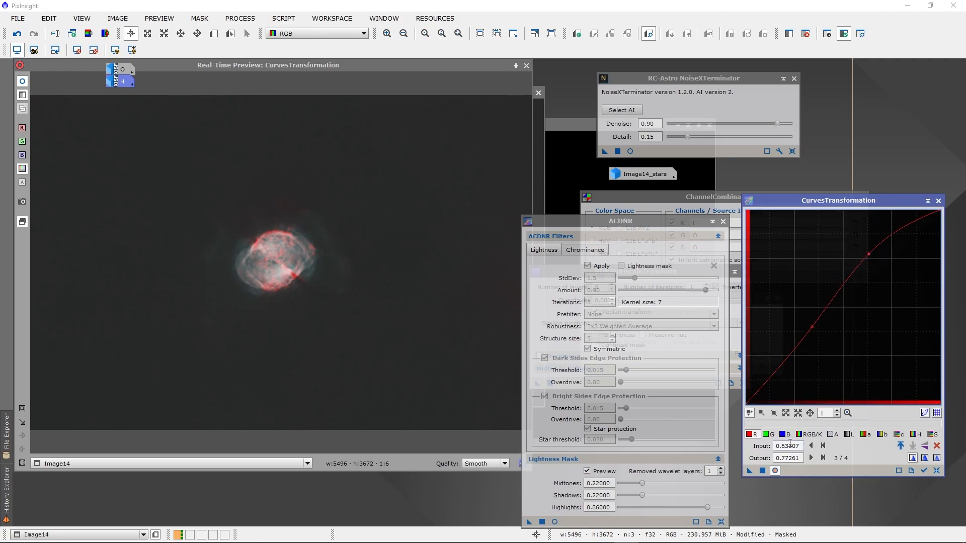
Step: Lower the green channel's curve slightly with a shadow point at about 0.27 input and 0.23 output
click(774, 436)
click(798, 360)
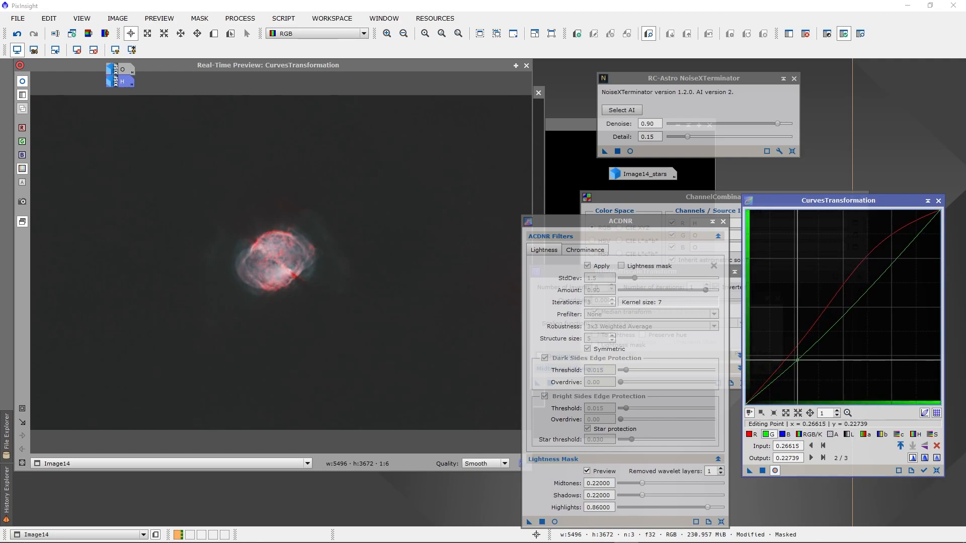
drag(797, 360, 799, 361)
Step: Raise the blue channel's curve with points at about 0.32 input, 0.36 output and 0.63 input, 0.77 output
mouse_move(852, 264)
mouse_down()
mouse_move(871, 279)
mouse_move(864, 242)
mouse_move(864, 252)
mouse_up()
click(783, 434)
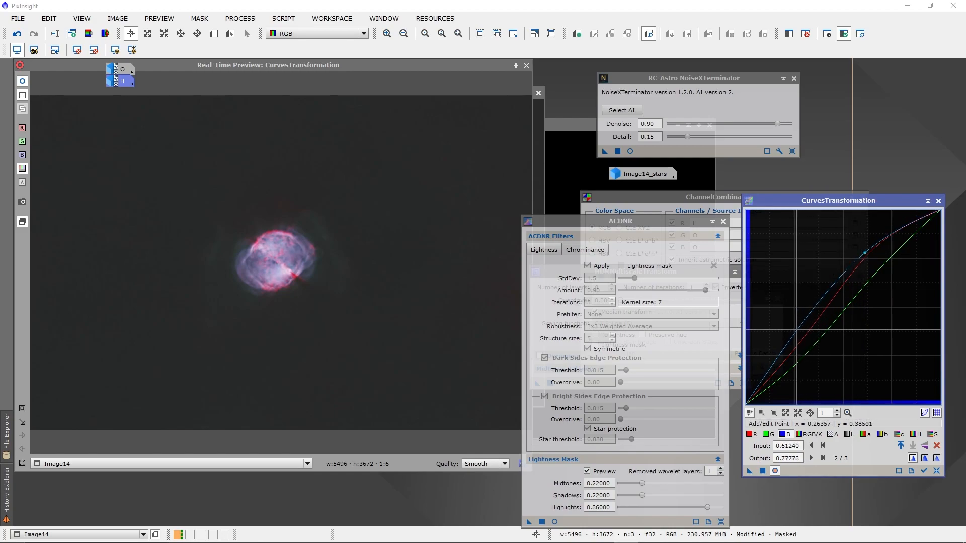
click(806, 334)
drag(805, 334, 808, 334)
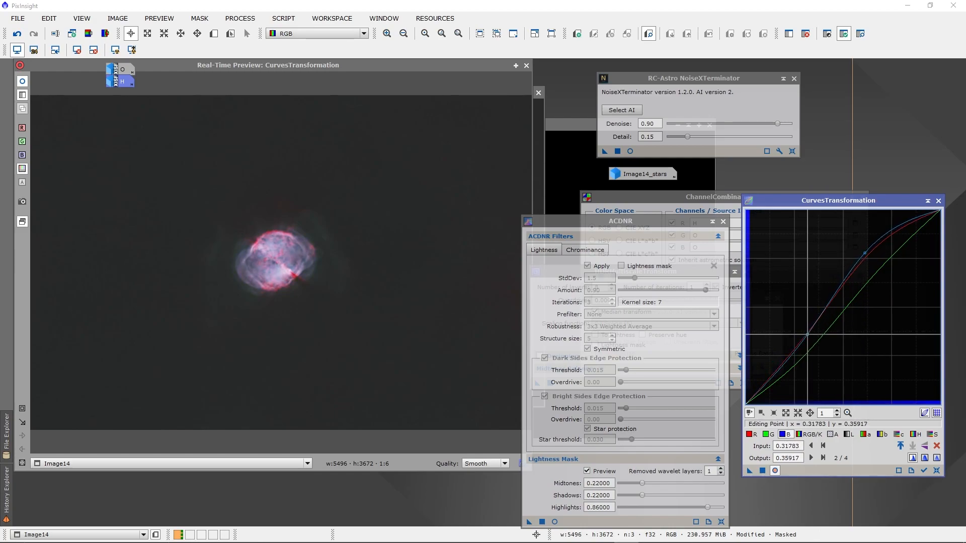
drag(866, 253, 868, 253)
Step: Apply the red, green and blue curve adjustments to Image14 and close the real-time preview
drag(174, 165, 406, 385)
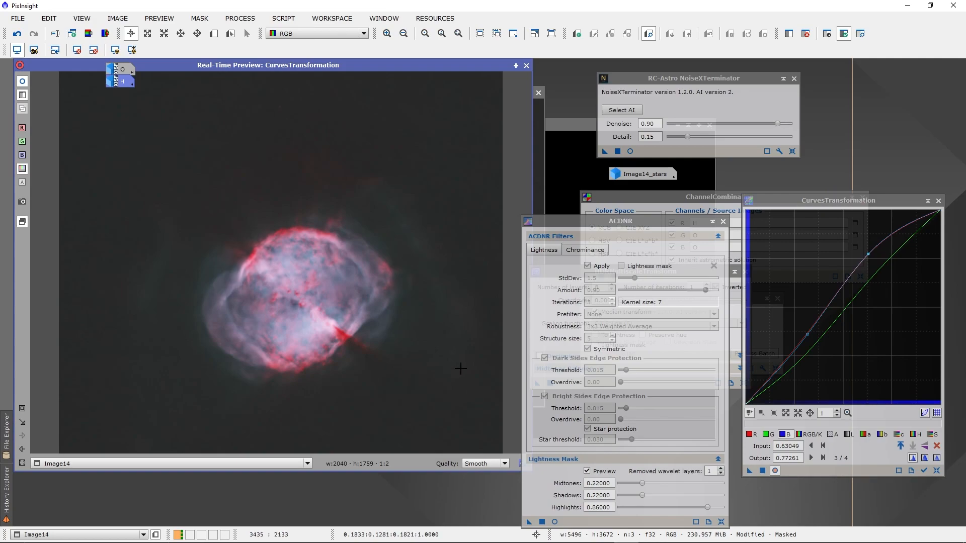
click(763, 471)
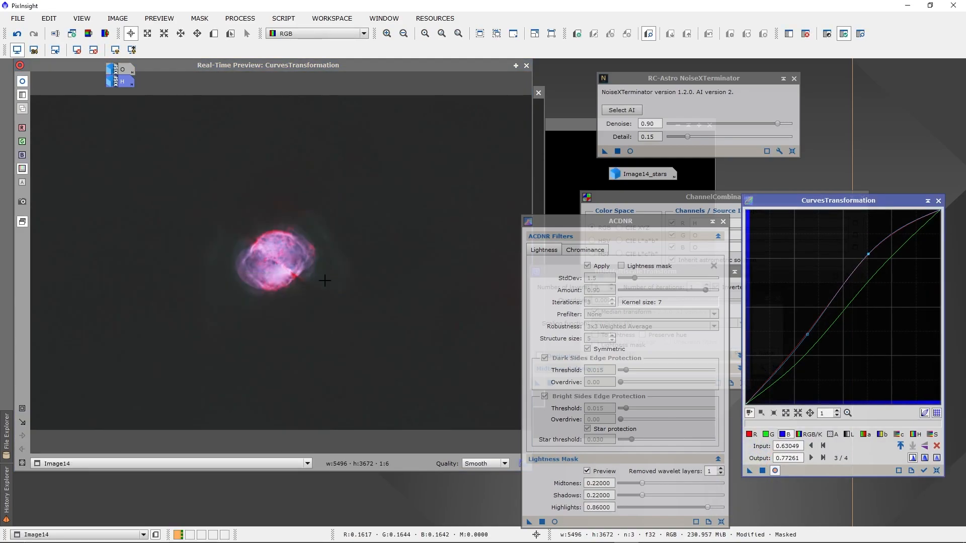
click(526, 66)
scroll(349, 225, up, 5)
scroll(316, 226, up, 1)
scroll(327, 236, down, 2)
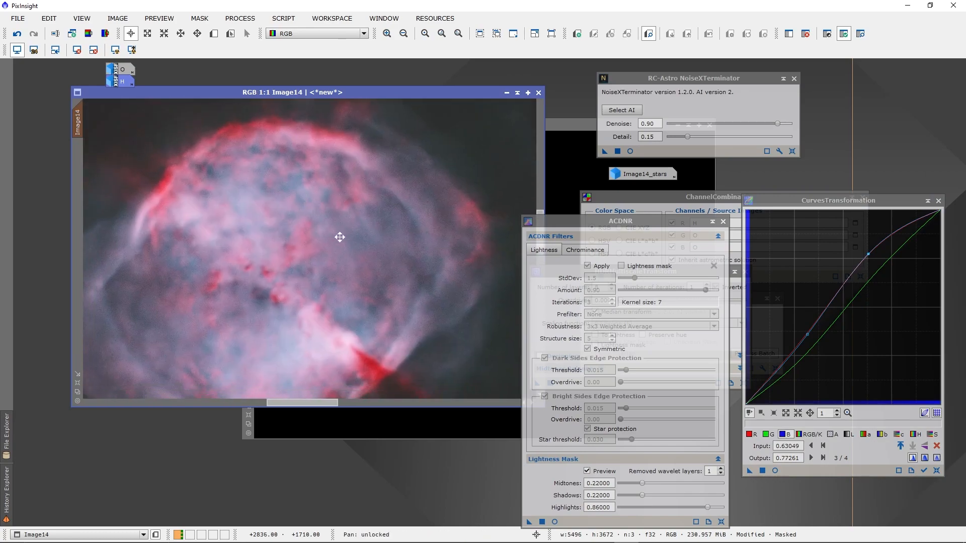
drag(348, 214, 334, 235)
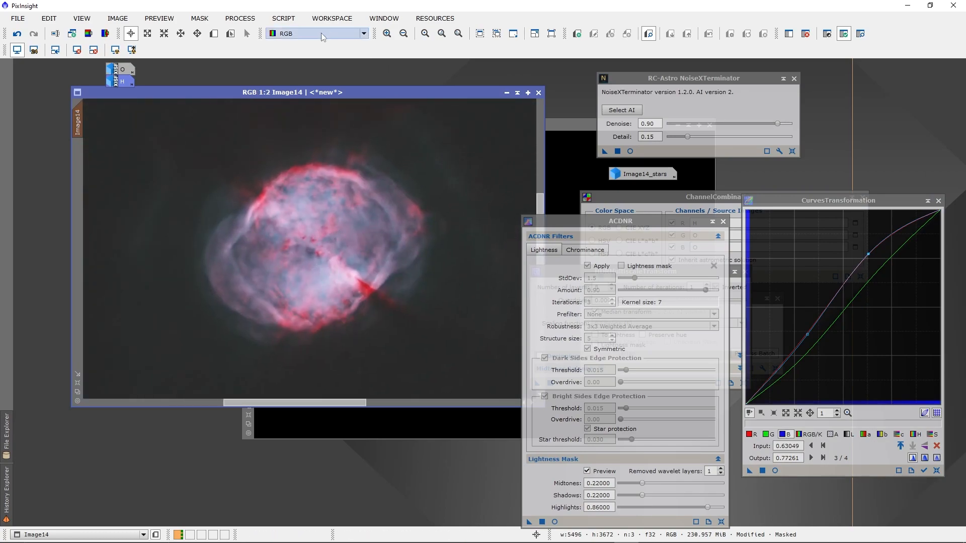
Step: Try NoiseXTerminator on Image14 with Denoise set to 0.40, examine the nebula's grain, and undo the noise reduction
drag(780, 126, 723, 131)
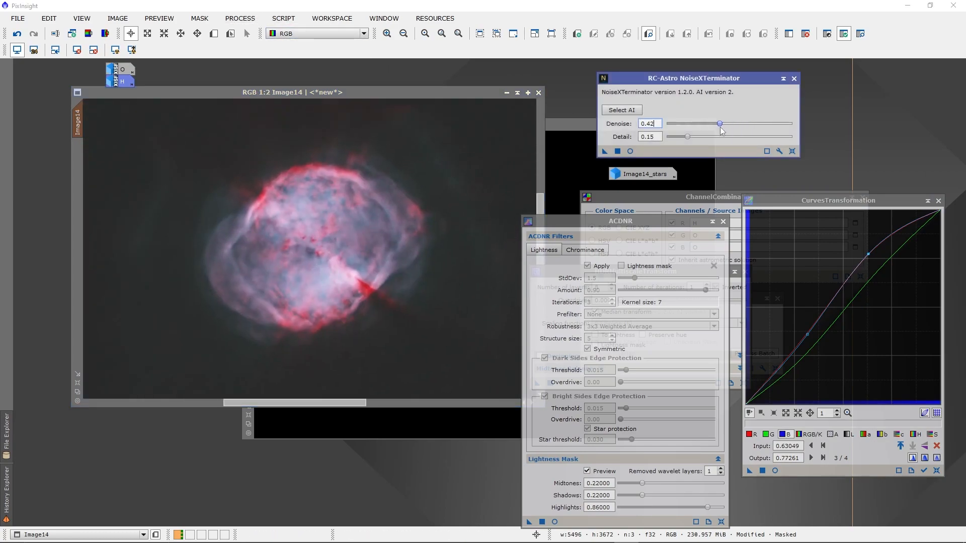
scroll(397, 170, up, 2)
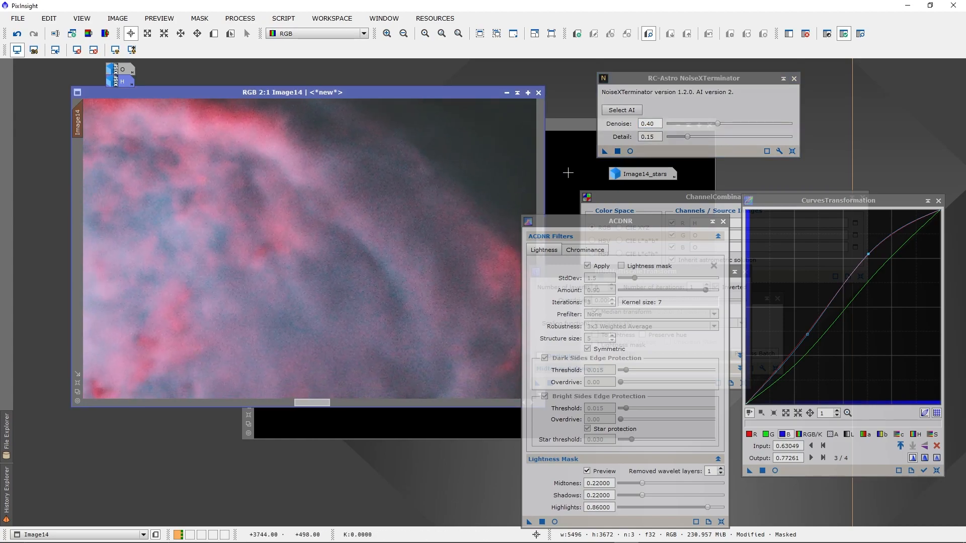
click(618, 151)
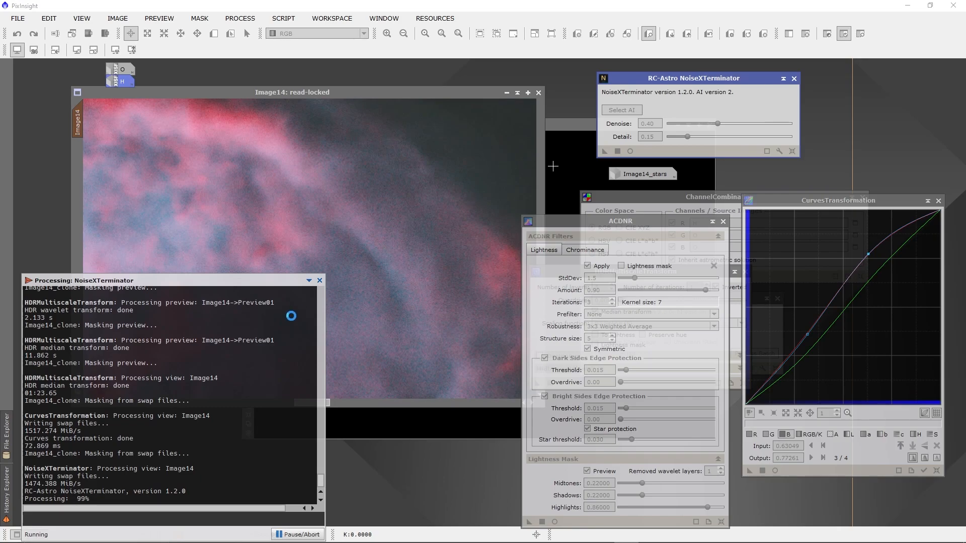
click(319, 281)
scroll(302, 252, down, 1)
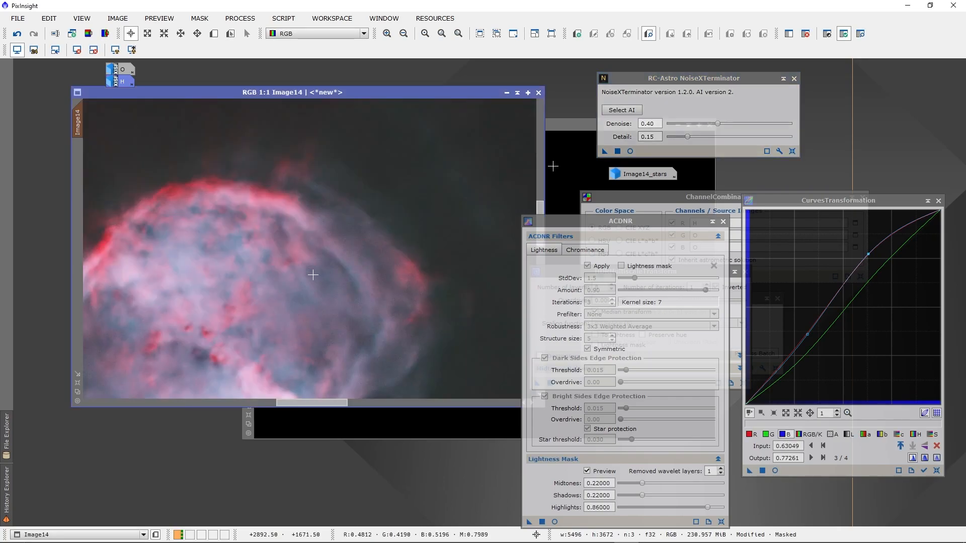
scroll(138, 174, up, 3)
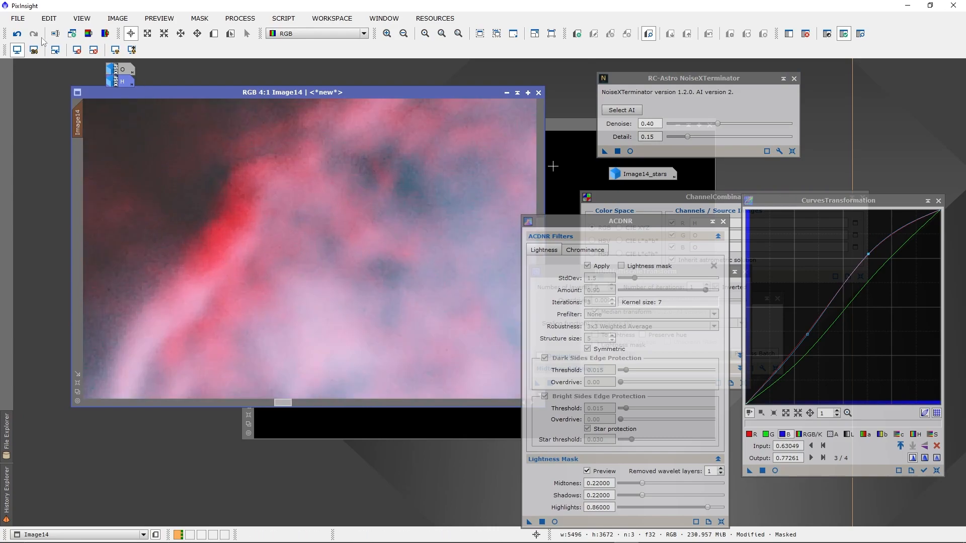
click(17, 34)
Step: Denoise Image14 with NoiseXTerminator at Denoise 0.58 and check the nebula's fine detail
drag(718, 124, 735, 123)
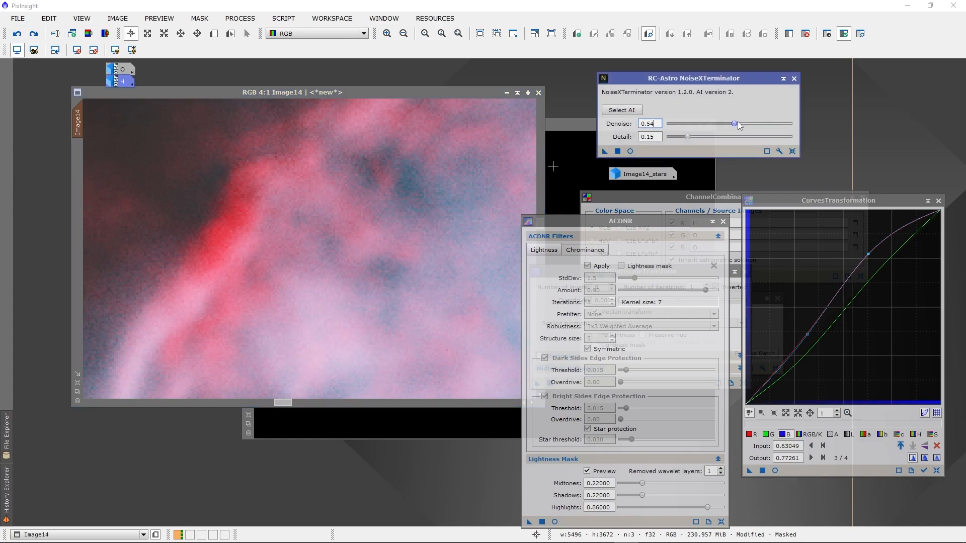
click(628, 152)
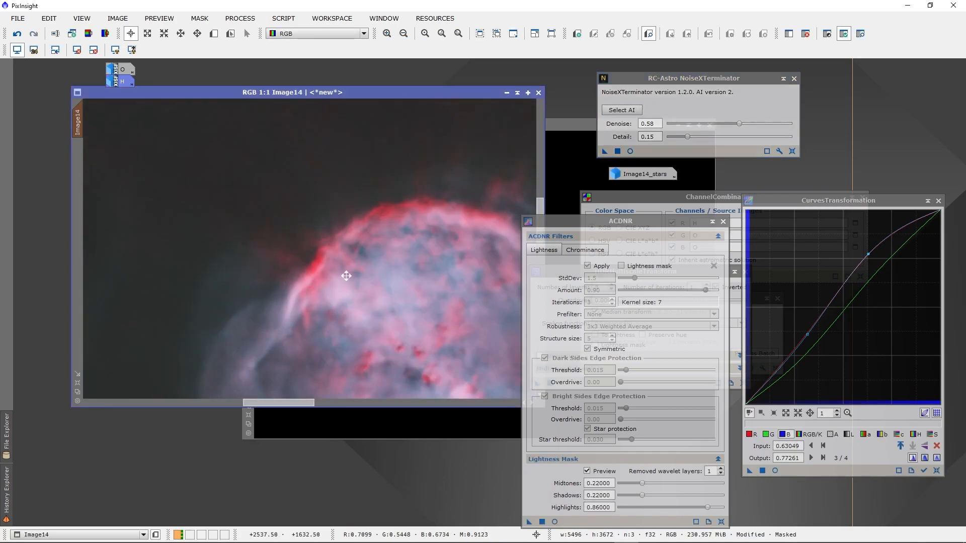
scroll(350, 242, up, 3)
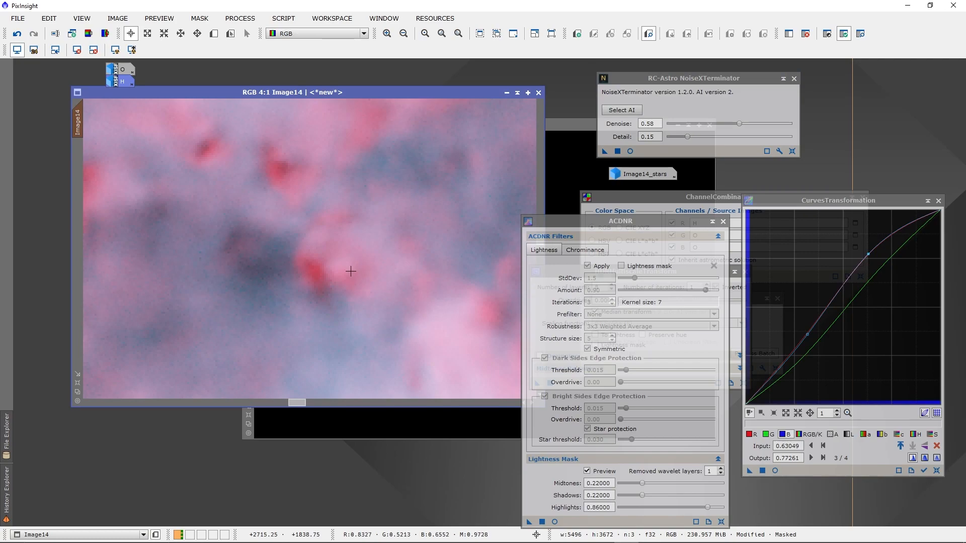
scroll(259, 221, down, 7)
scroll(259, 222, up, 2)
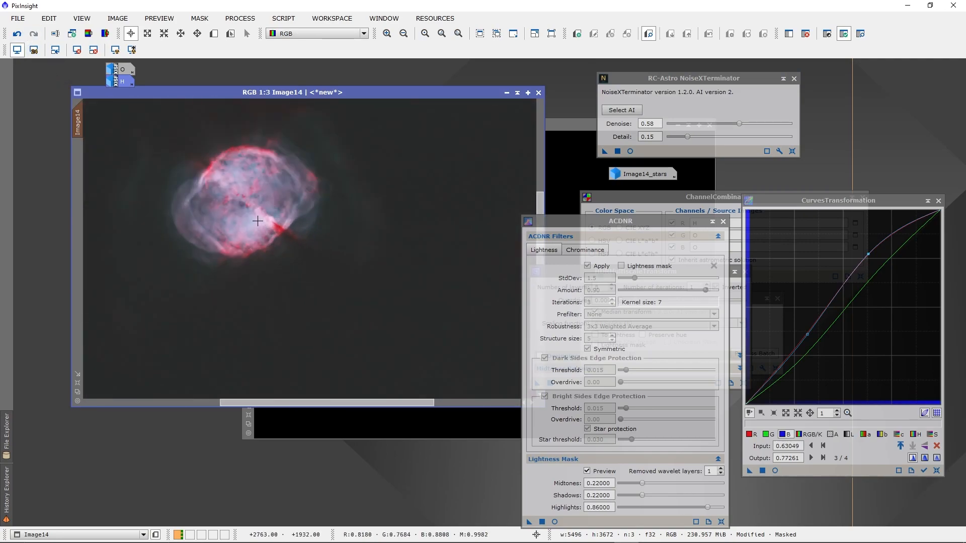
scroll(259, 222, up, 2)
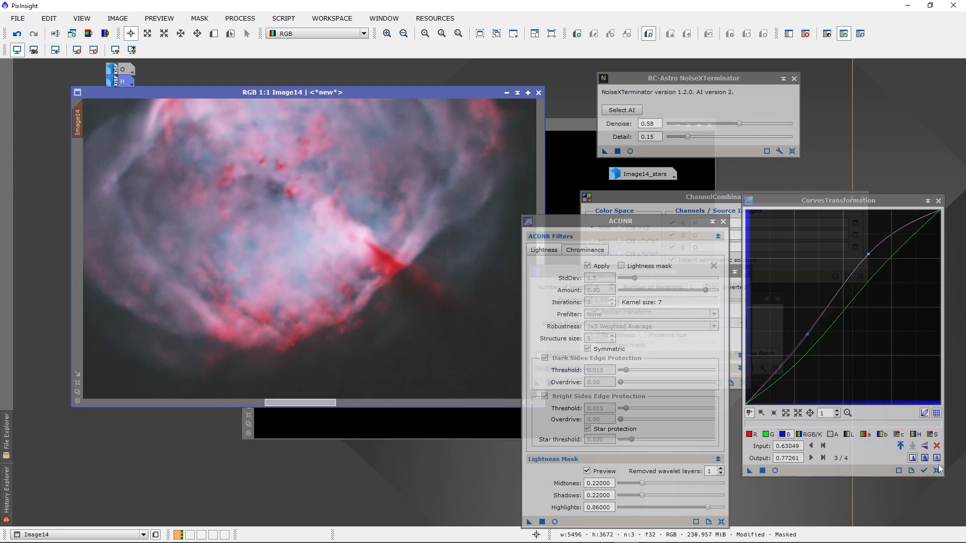
Step: Try slightly lowering the RGB/K curve to about 0.57 at 0.61 input and the hue curve to 0.51 at 0.54 in a real-time preview
click(937, 469)
click(774, 470)
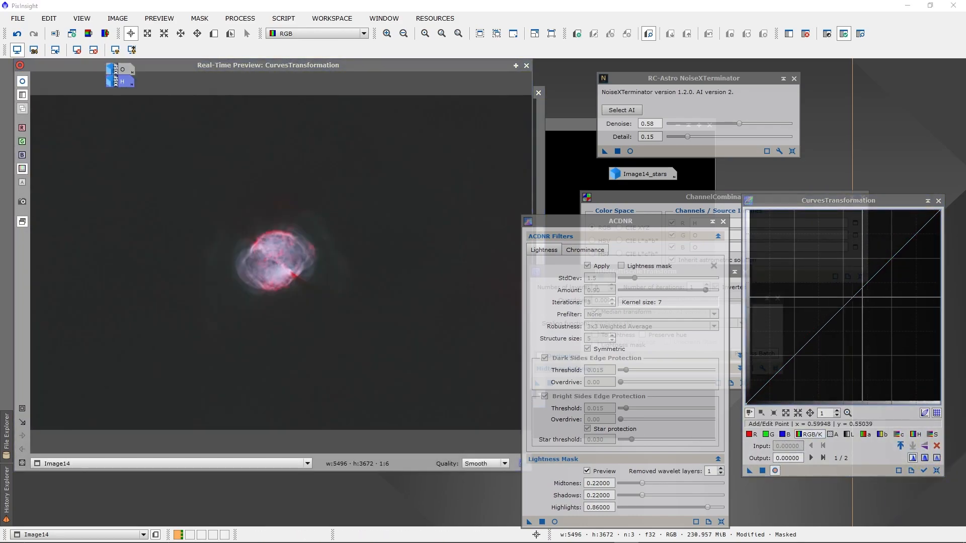
drag(855, 312, 865, 292)
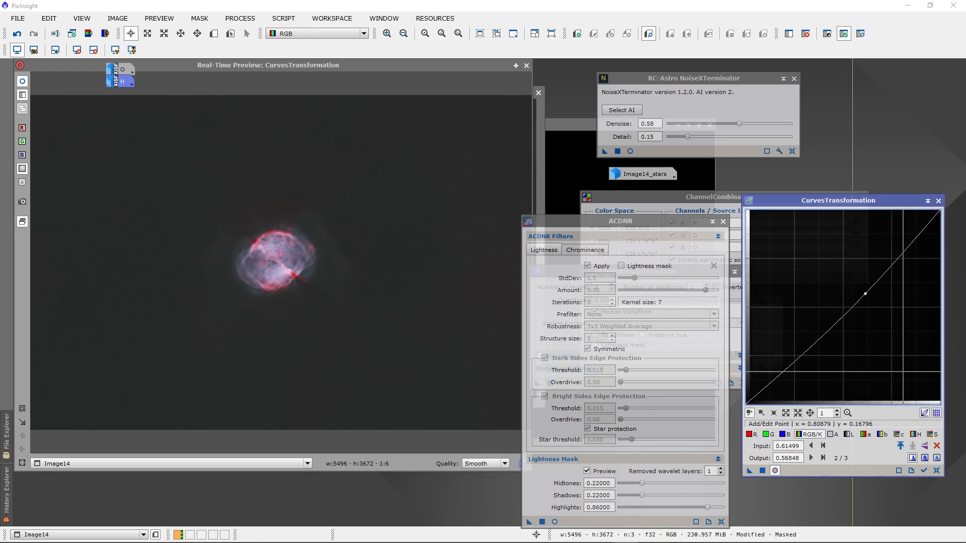
click(846, 286)
mouse_move(847, 286)
mouse_down()
mouse_move(854, 304)
mouse_move(834, 292)
mouse_move(851, 304)
mouse_up()
click(916, 434)
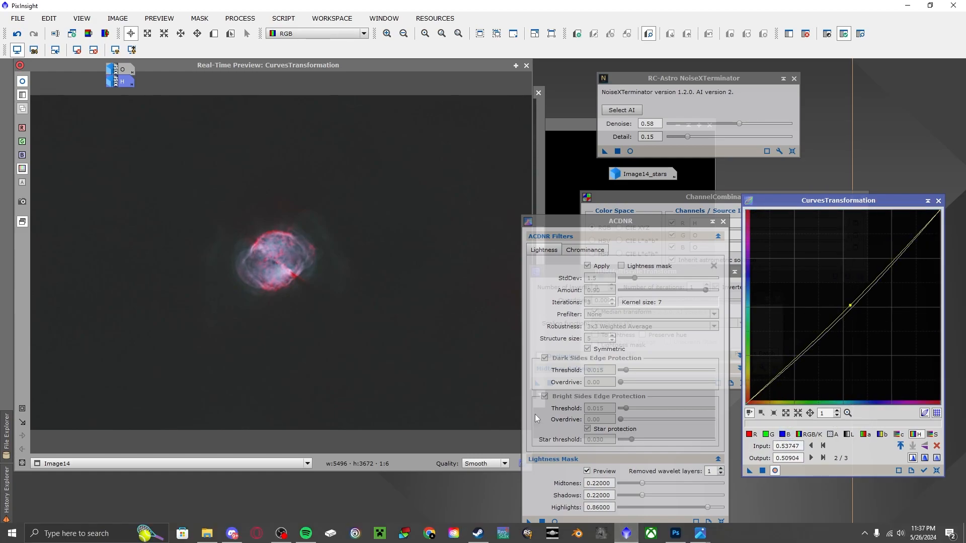
click(526, 65)
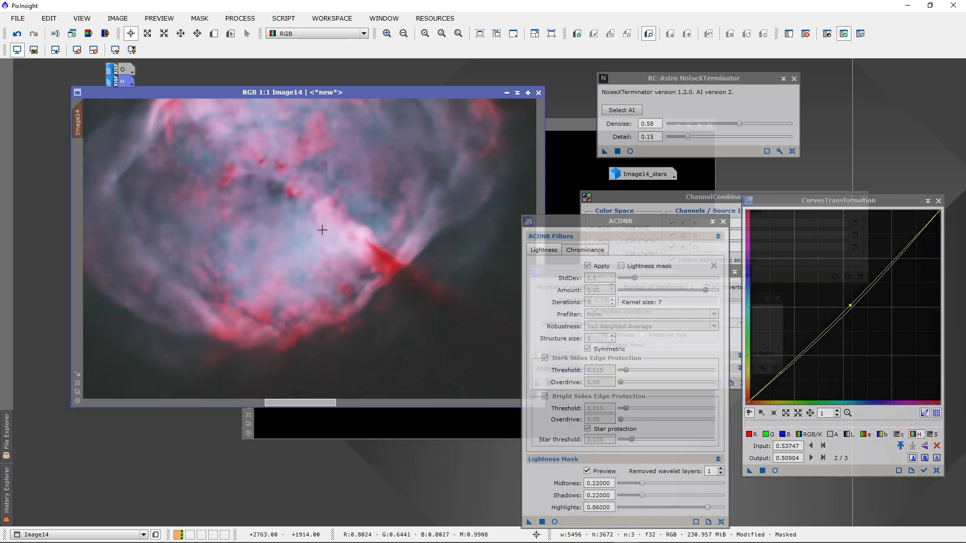
scroll(319, 227, down, 2)
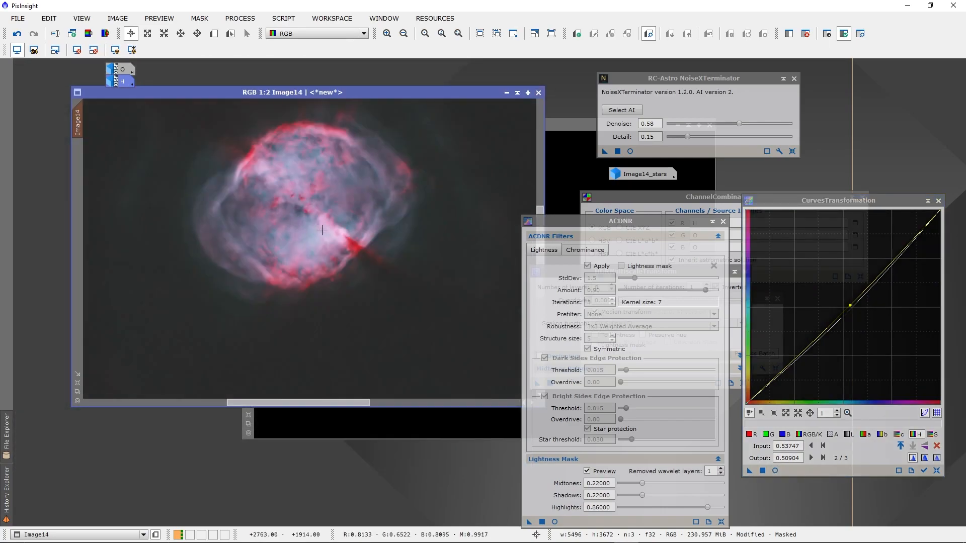
click(935, 470)
Step: Check the nebula and background in Image14 and move its window aside to uncover Image14_clone
scroll(413, 241, down, 4)
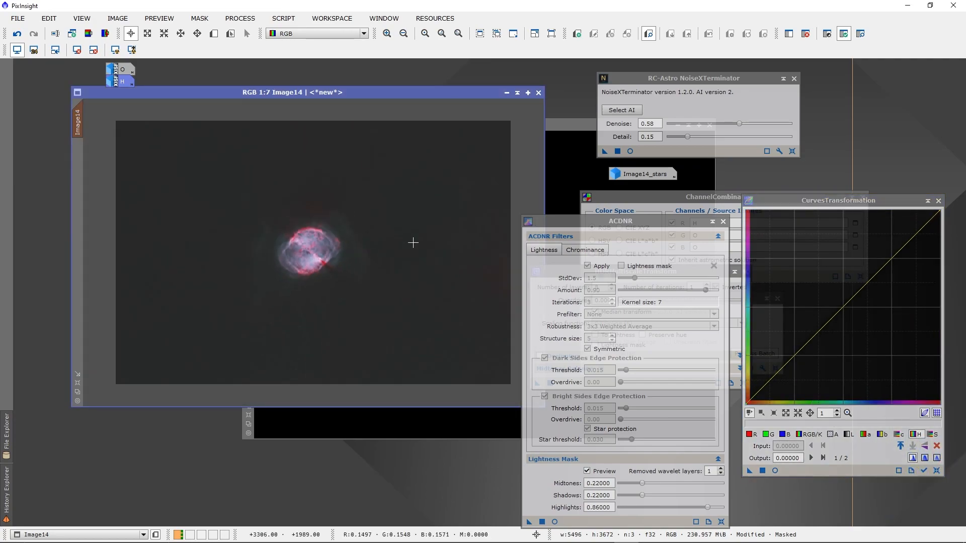
scroll(198, 220, up, 5)
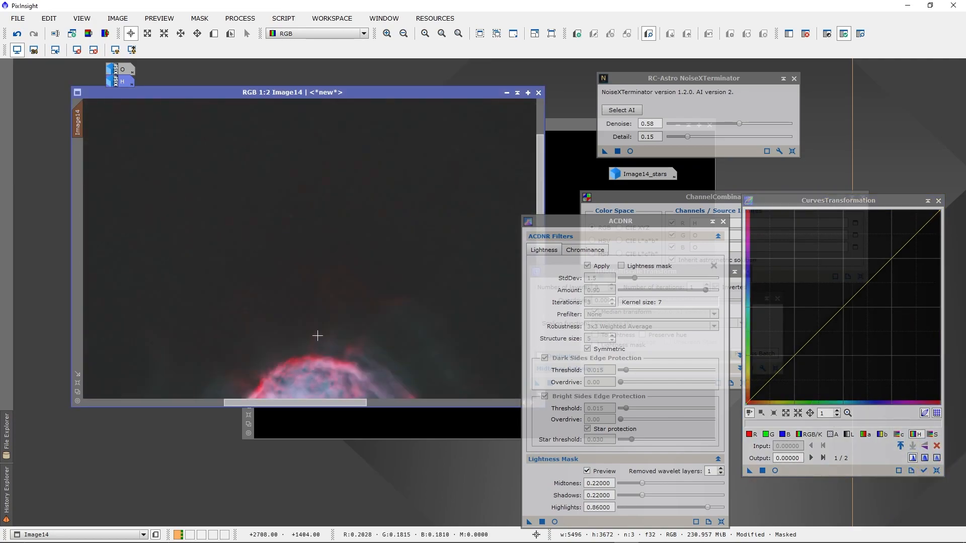
scroll(317, 339, down, 4)
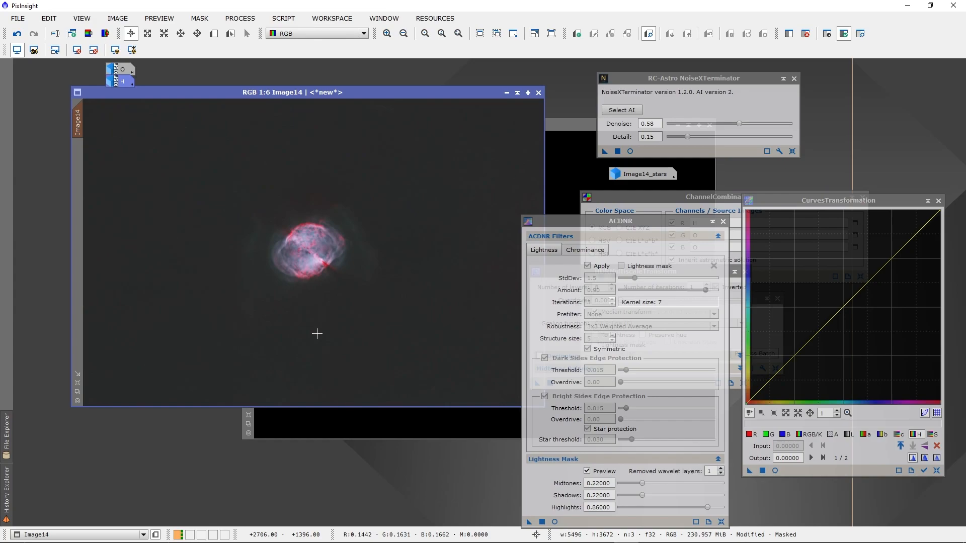
scroll(332, 254, up, 5)
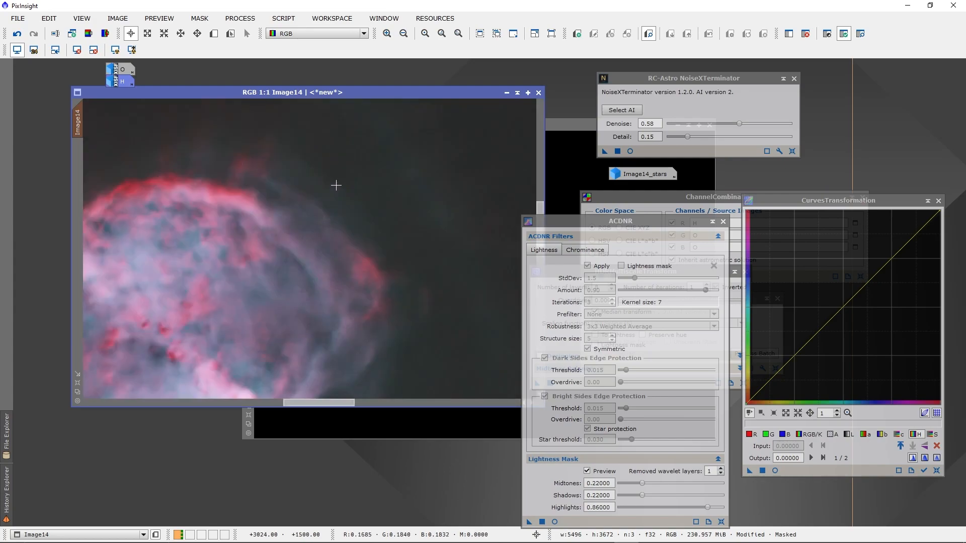
scroll(450, 193, down, 5)
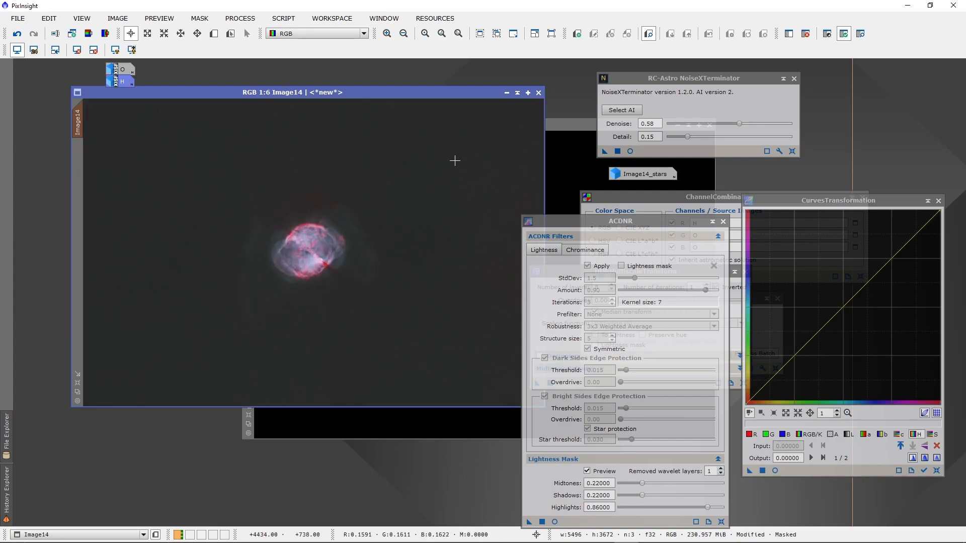
mouse_move(448, 91)
mouse_down()
mouse_move(345, 131)
mouse_move(364, 102)
mouse_up()
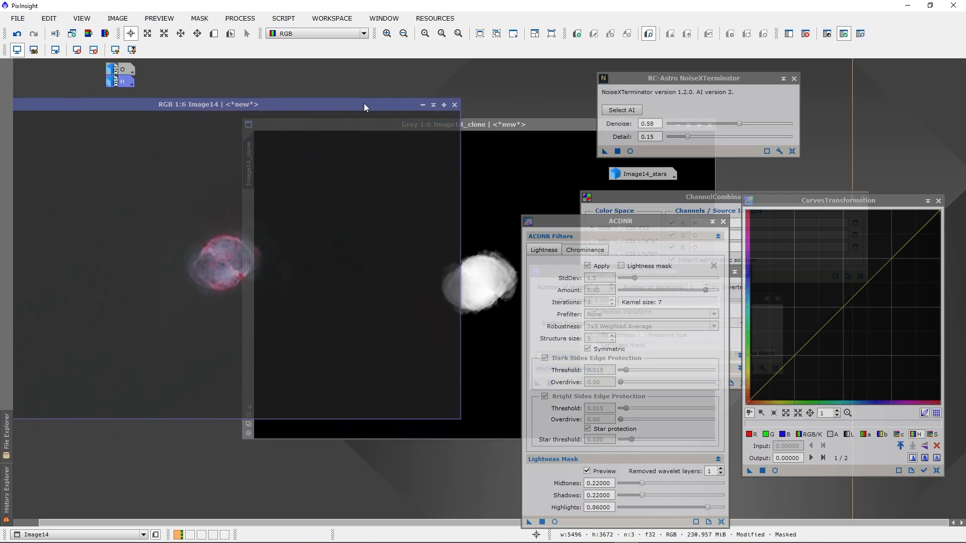
Step: Invert the Image14_clone mask so that it protects the nebula and leaves the background editable
click(508, 134)
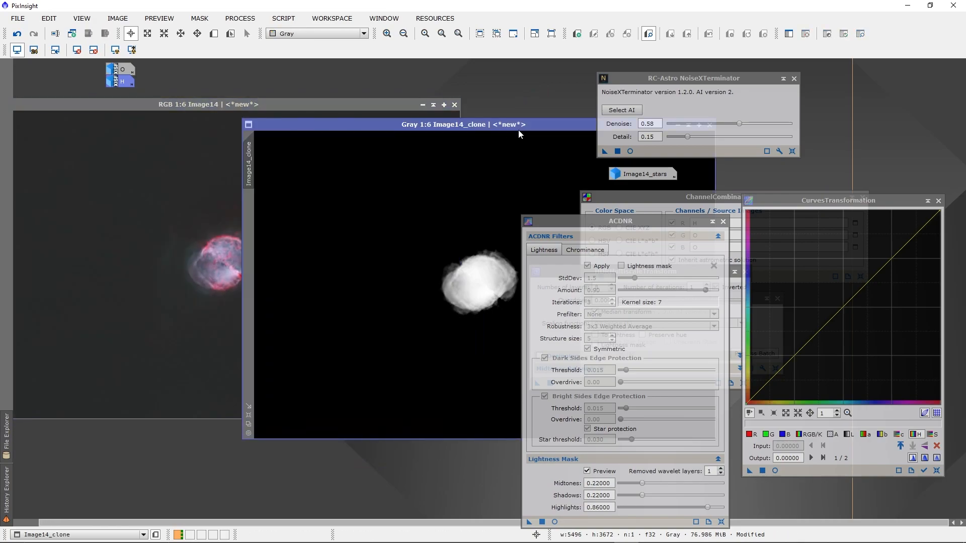
key(ctrl+i)
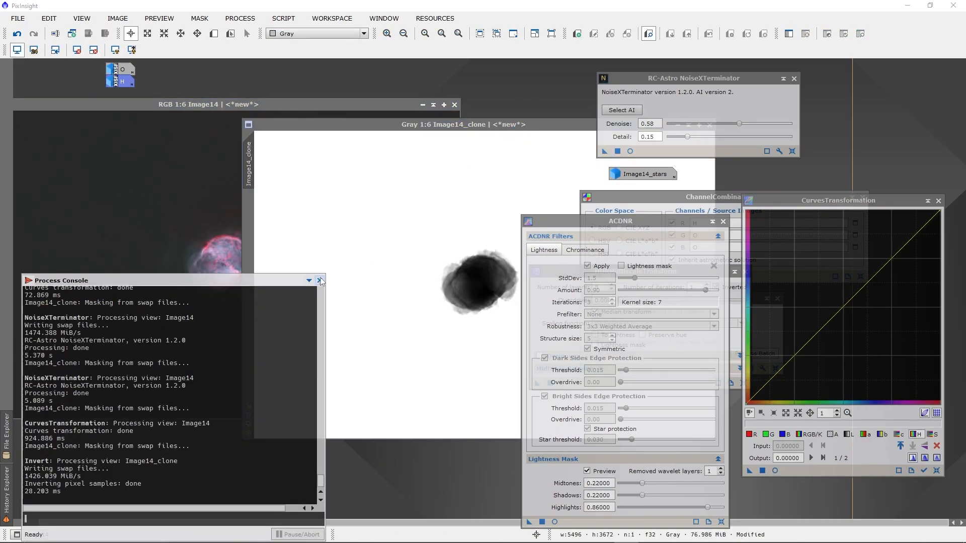
click(319, 280)
click(773, 470)
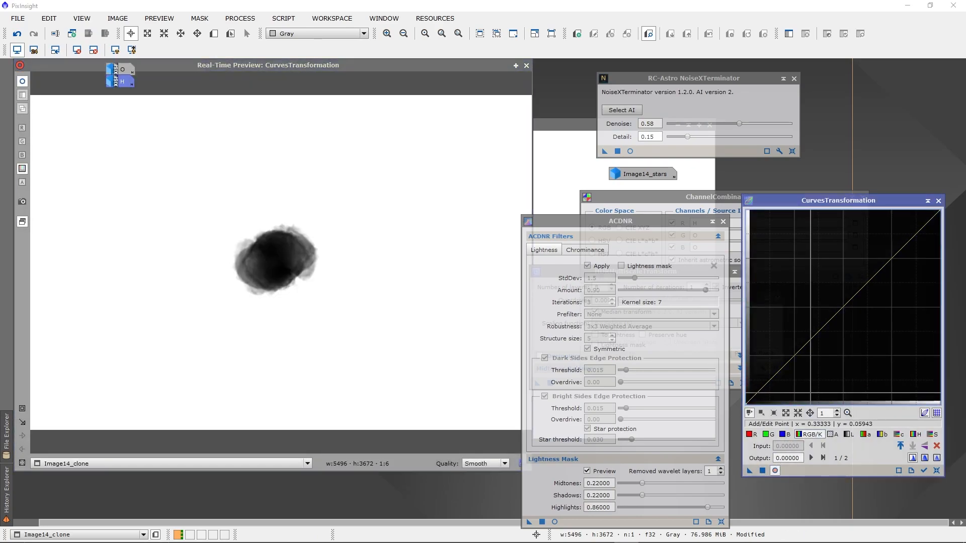
click(526, 66)
Step: With a real-time preview of Image14, set RGB/K curve points of about 0.02 at 0.05 input and 0.47 at 0.37 input
click(226, 105)
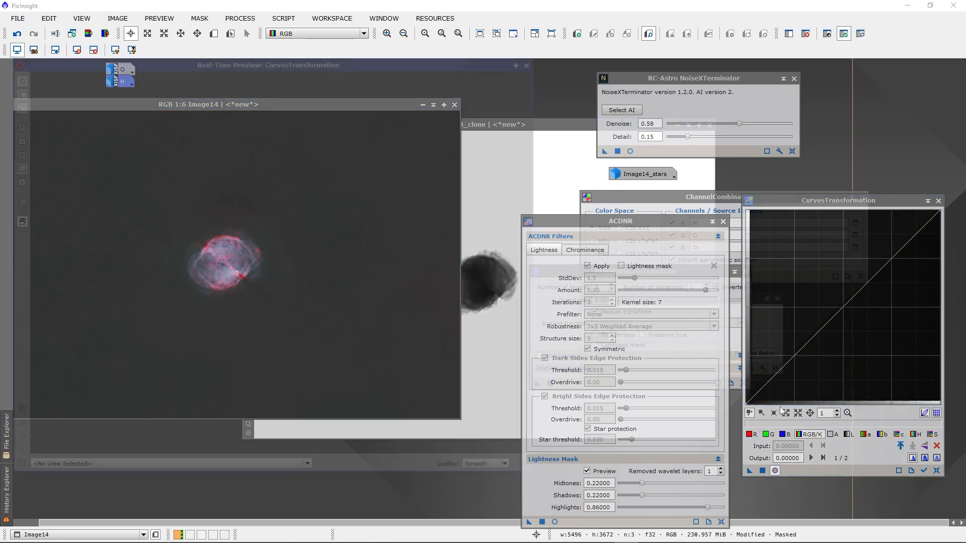
click(774, 471)
drag(815, 334, 803, 362)
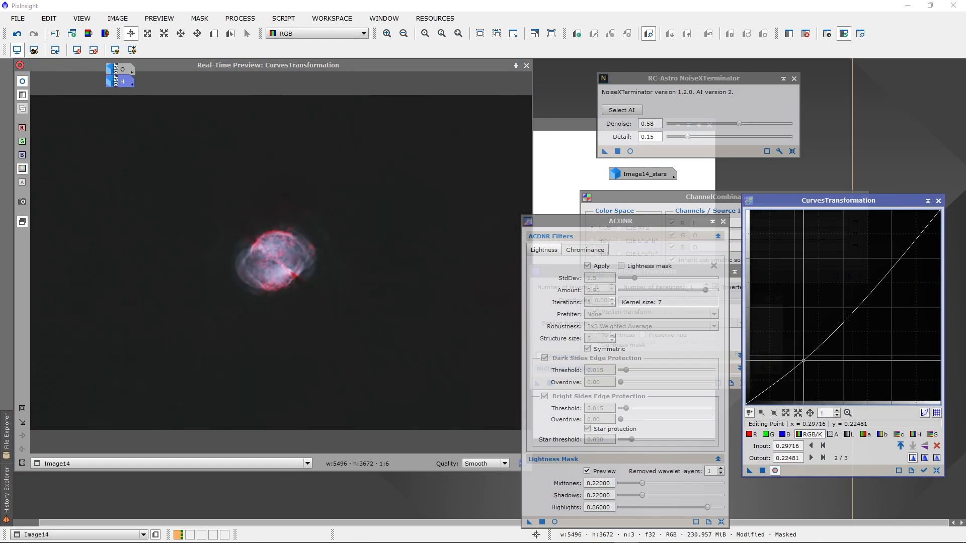
mouse_move(864, 295)
mouse_down()
mouse_move(852, 280)
mouse_move(848, 289)
mouse_up()
drag(805, 361, 755, 400)
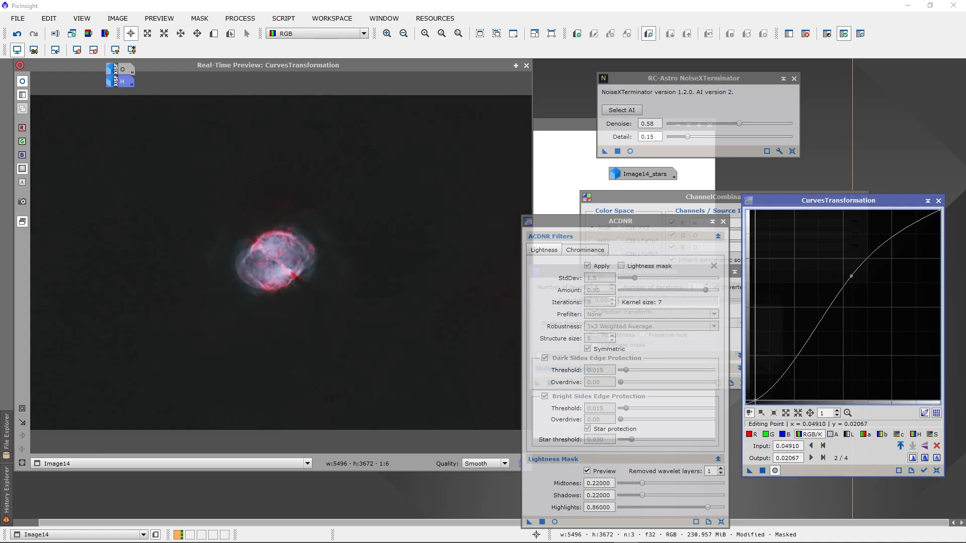
drag(850, 276, 817, 314)
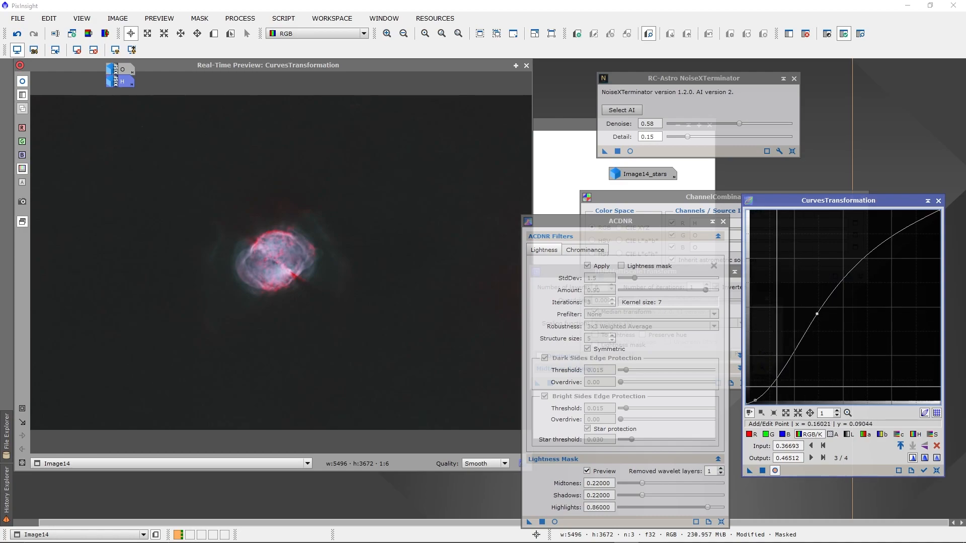
Step: Lower the green curve slightly with points of about 0.346 at 0.364 input and 0.194 at 0.199 input
click(771, 435)
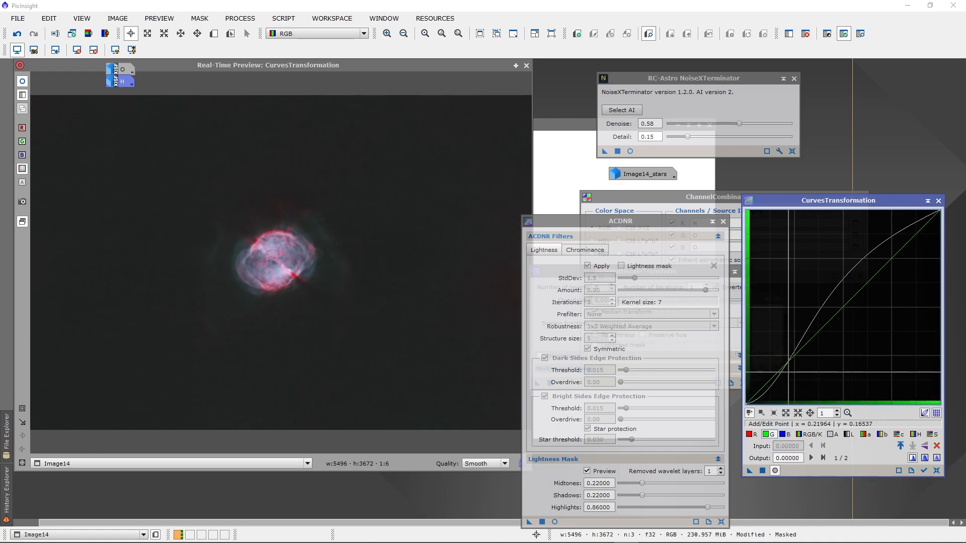
drag(813, 336, 816, 337)
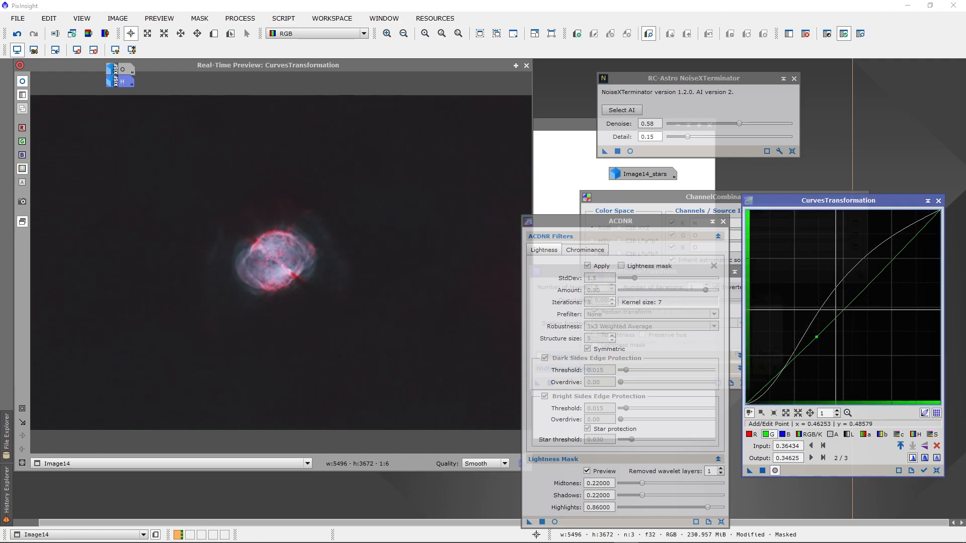
drag(789, 360, 784, 366)
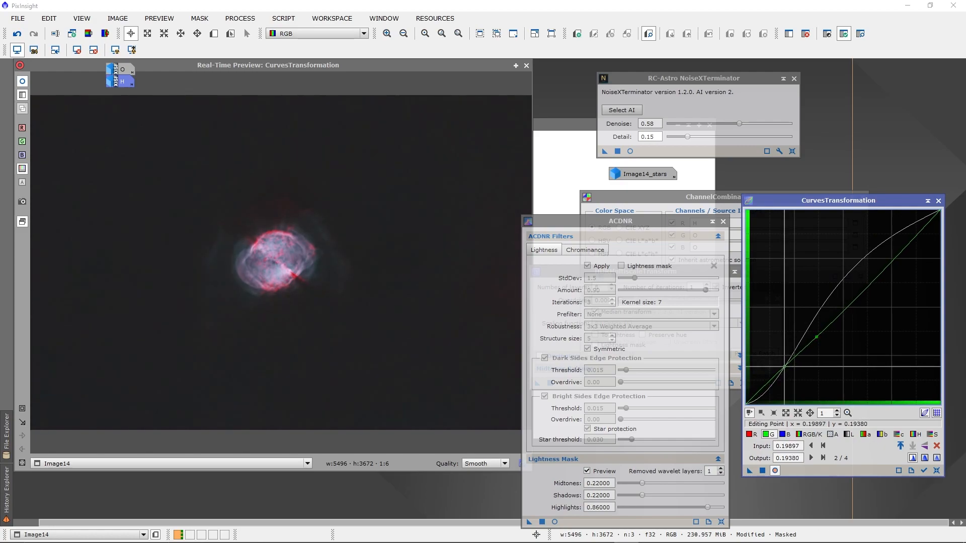
Step: Raise the blue curve's midtones and set its shadow point to about 0.204 at 0.194 input
click(783, 434)
drag(846, 302, 850, 282)
drag(782, 359, 783, 363)
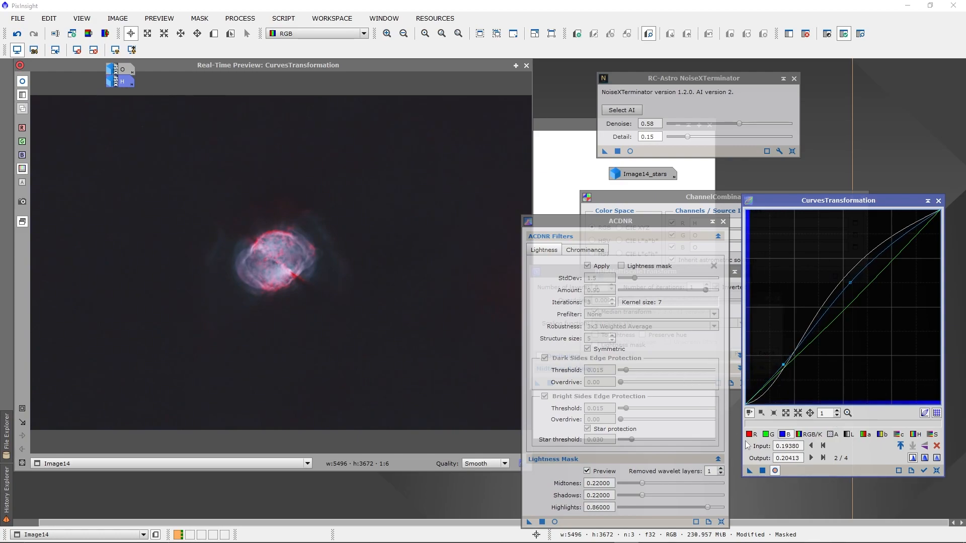
Step: Try a hue curve point at about 0.49 for 0.55 input and delete it
click(810, 434)
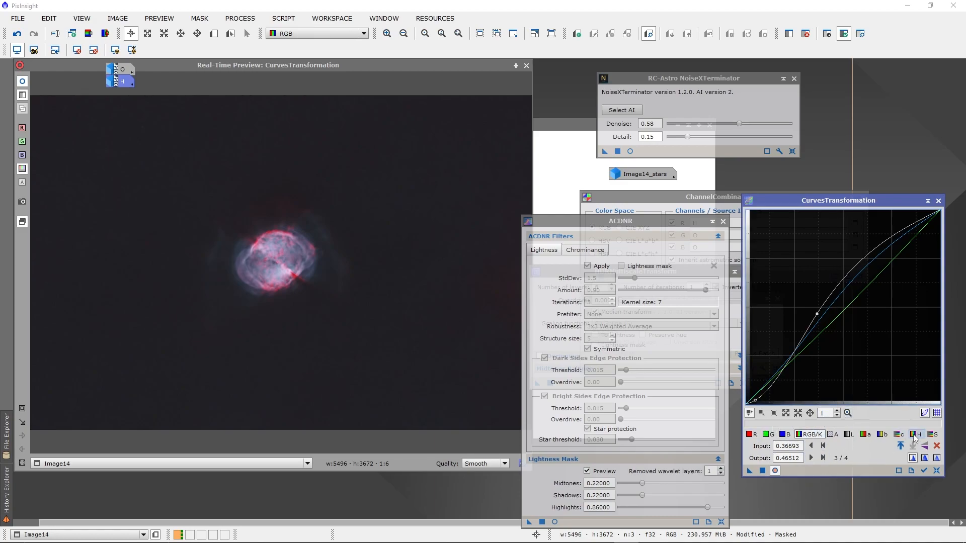
click(914, 434)
drag(832, 316, 852, 309)
key(Delete)
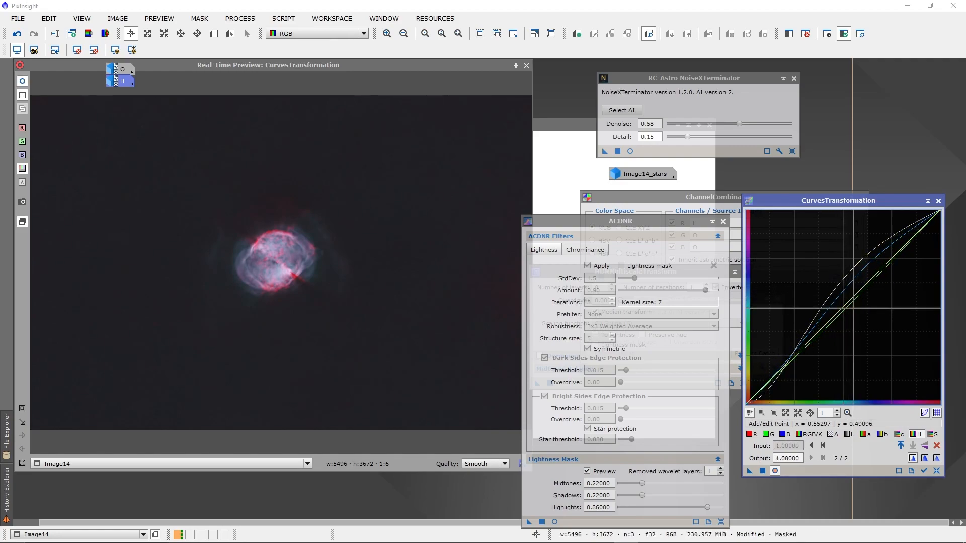
Step: Apply the adjusted curves to Image14 and check the nebula against its background
click(762, 470)
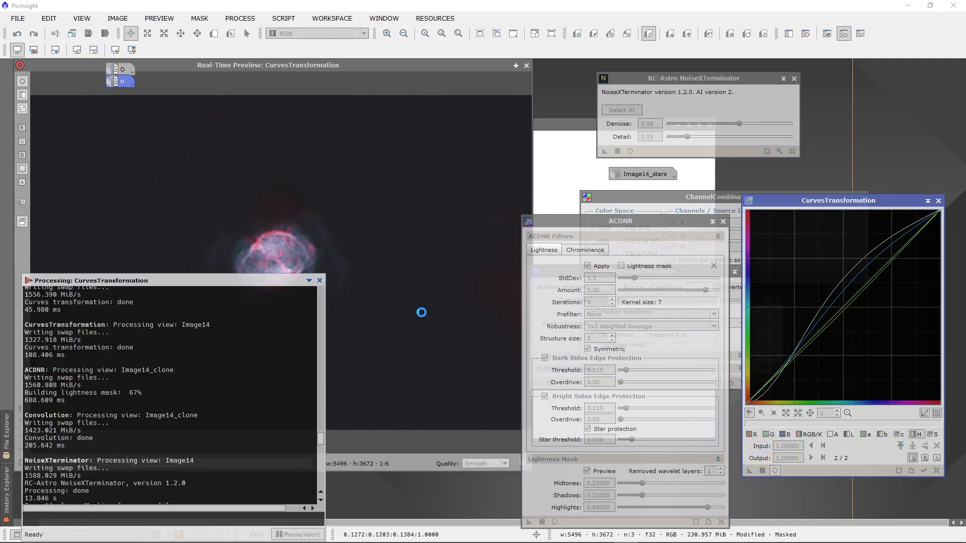
click(526, 66)
scroll(276, 194, up, 5)
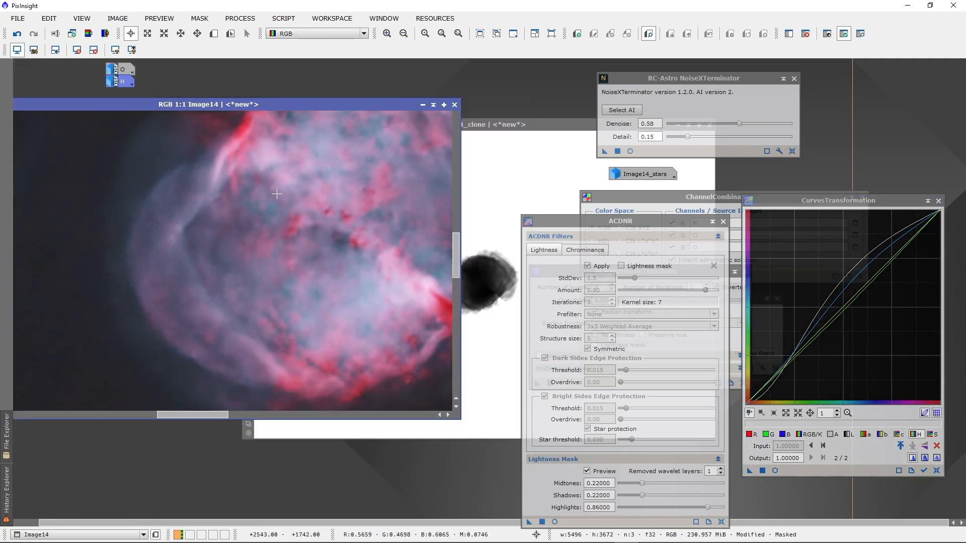
scroll(261, 271, down, 3)
drag(334, 271, 231, 290)
scroll(231, 291, down, 2)
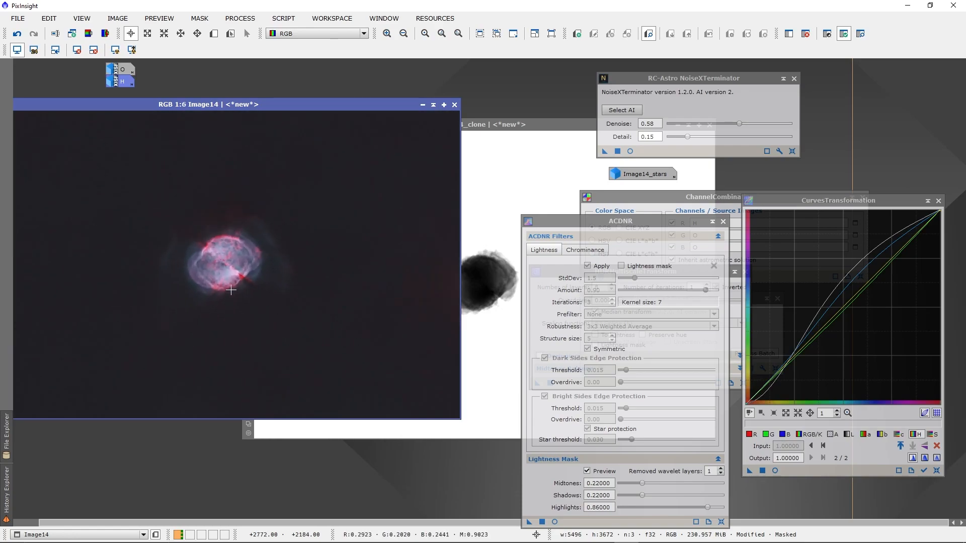
Step: Reposition the Image14 window and examine the fine structure in the nebula's core at several magnifications
drag(284, 111, 383, 106)
scroll(330, 213, up, 5)
scroll(367, 199, down, 2)
scroll(357, 194, up, 2)
scroll(357, 194, down, 3)
scroll(357, 194, up, 4)
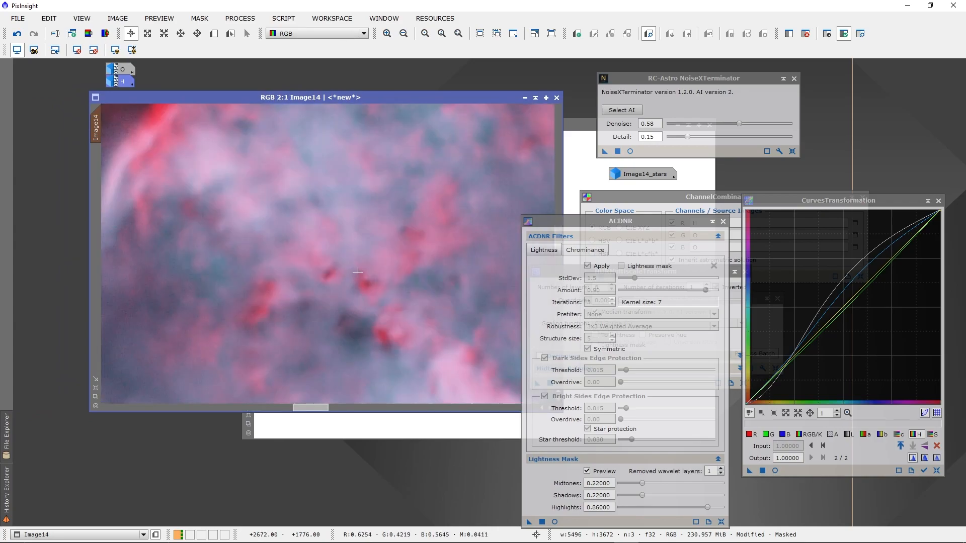
scroll(333, 250, down, 4)
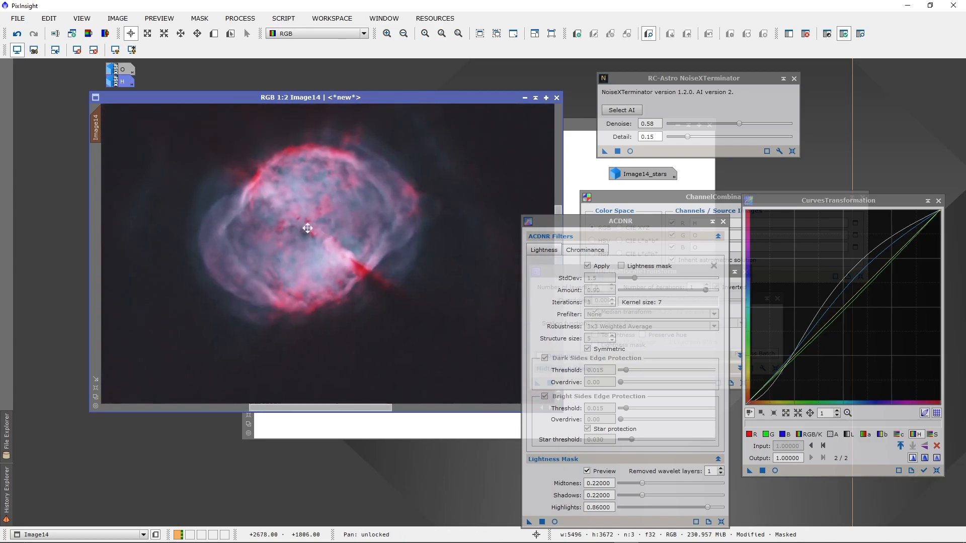
scroll(378, 280, up, 4)
scroll(309, 188, down, 2)
scroll(283, 153, up, 2)
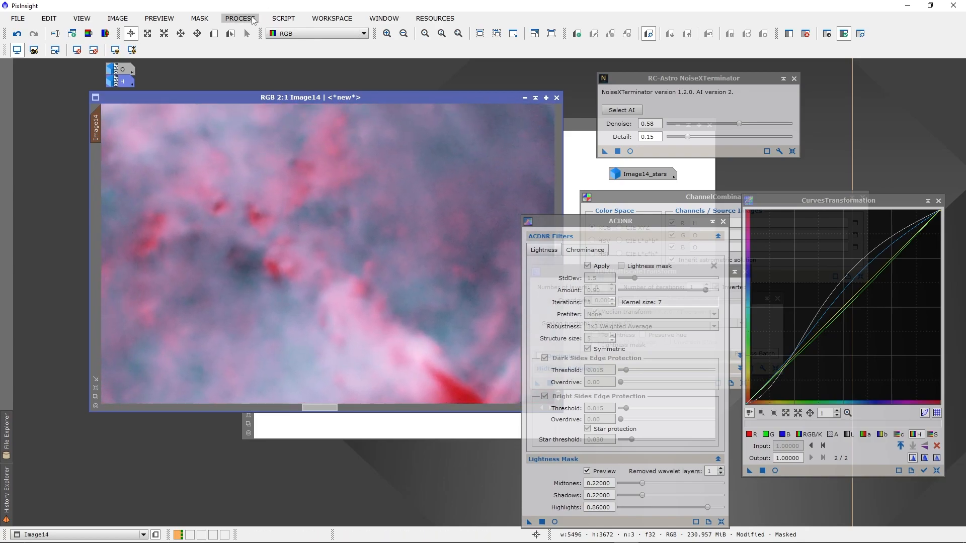
Step: Apply MultiscaleLinearTransform to Image14 with a bias of 0.200 on detail layer 2
click(240, 18)
mouse_move(329, 13)
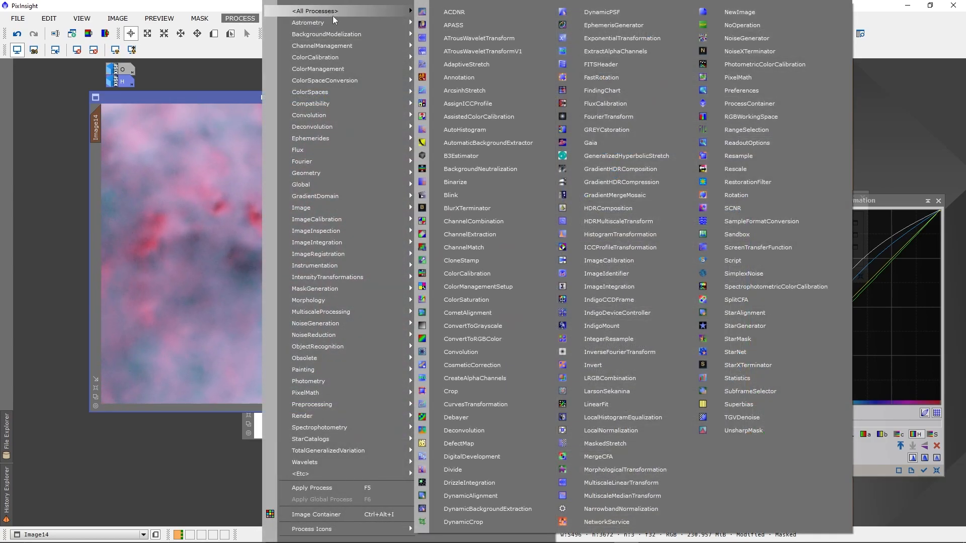
click(597, 483)
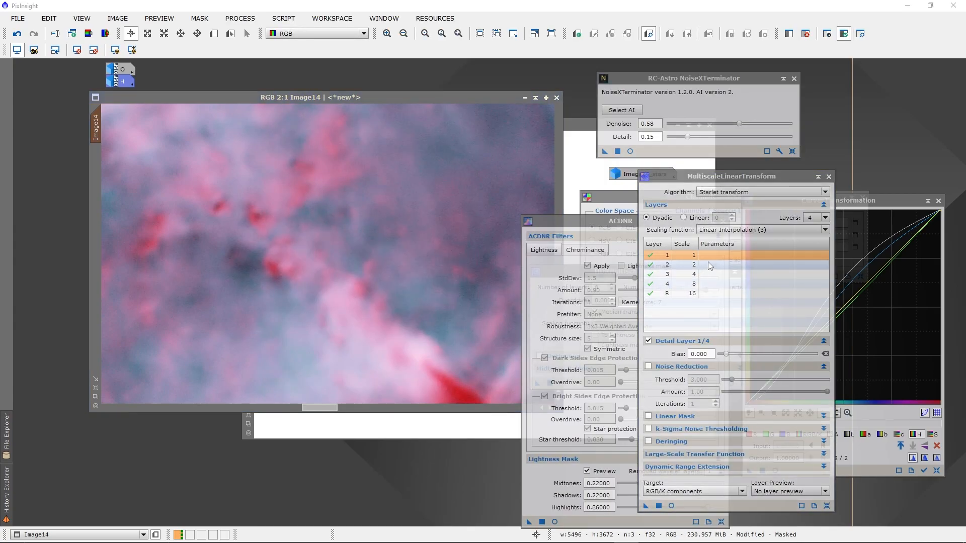
click(708, 265)
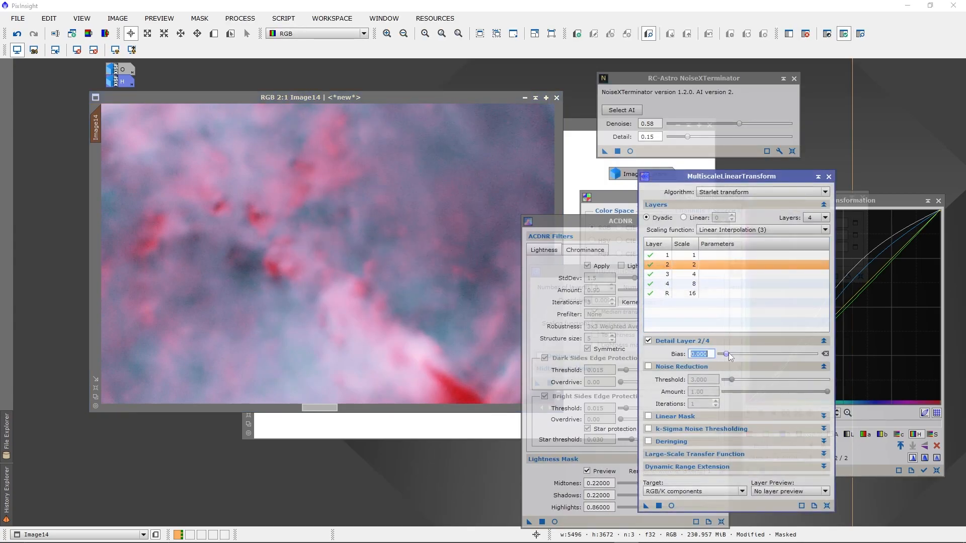
click(658, 505)
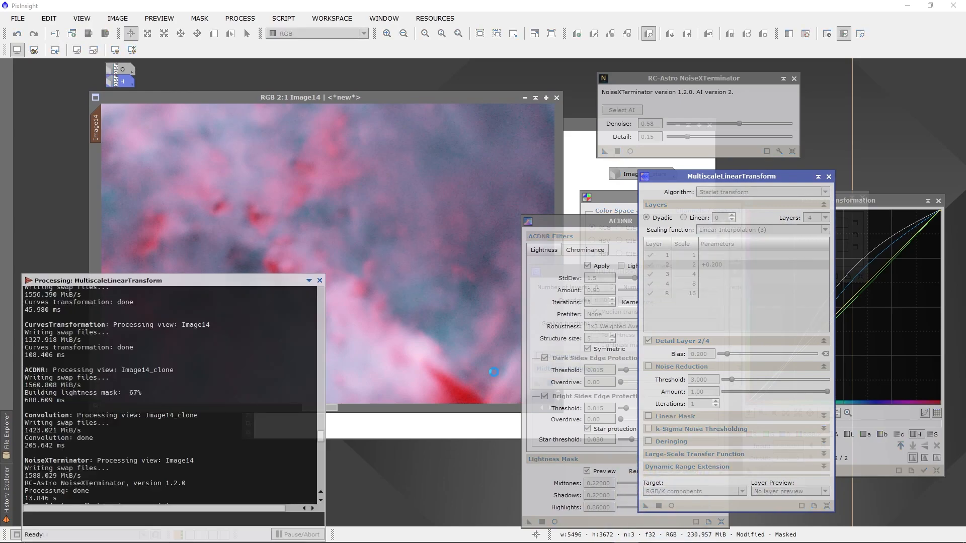
click(320, 282)
scroll(320, 282, down, 4)
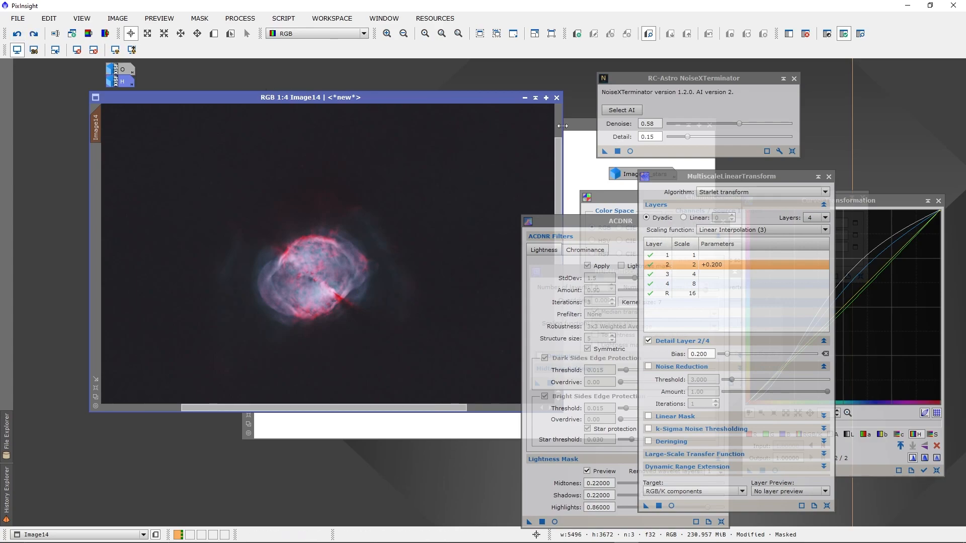
Step: Invert the Image14_clone mask so that the nebula is editable again, and examine the nebula's detail in Image14
click(577, 130)
key(ctrl+i)
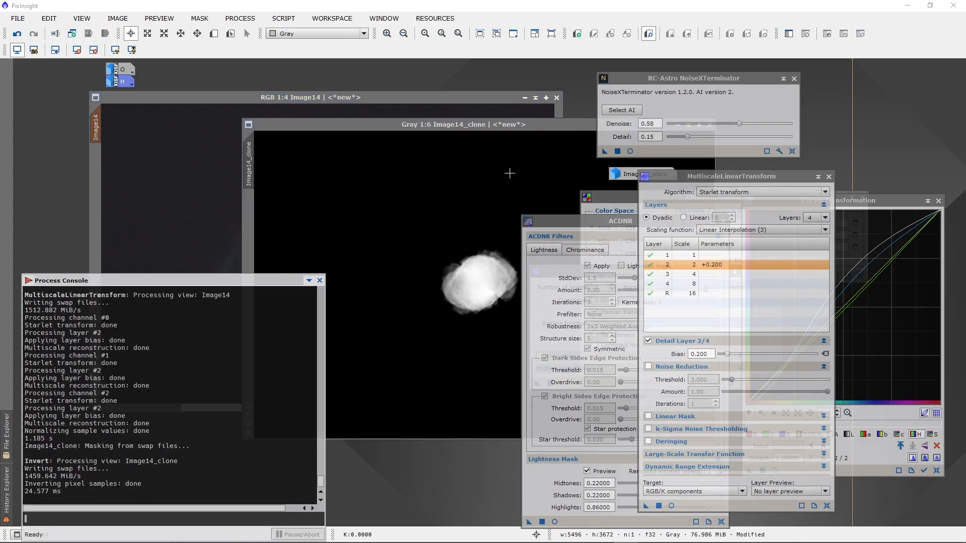
click(320, 280)
click(237, 99)
scroll(224, 157, up, 3)
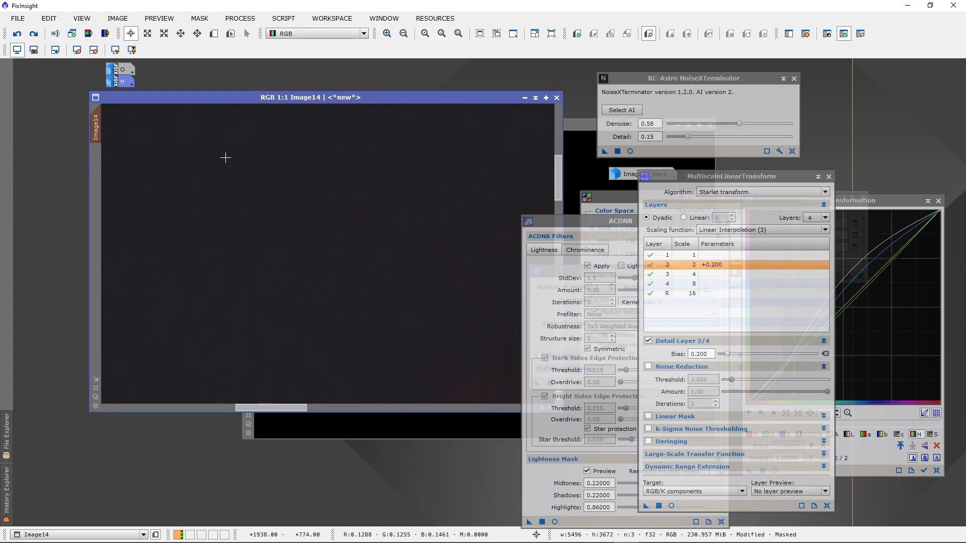
scroll(293, 228, down, 3)
drag(299, 281, 228, 151)
drag(294, 241, 237, 118)
scroll(381, 200, up, 2)
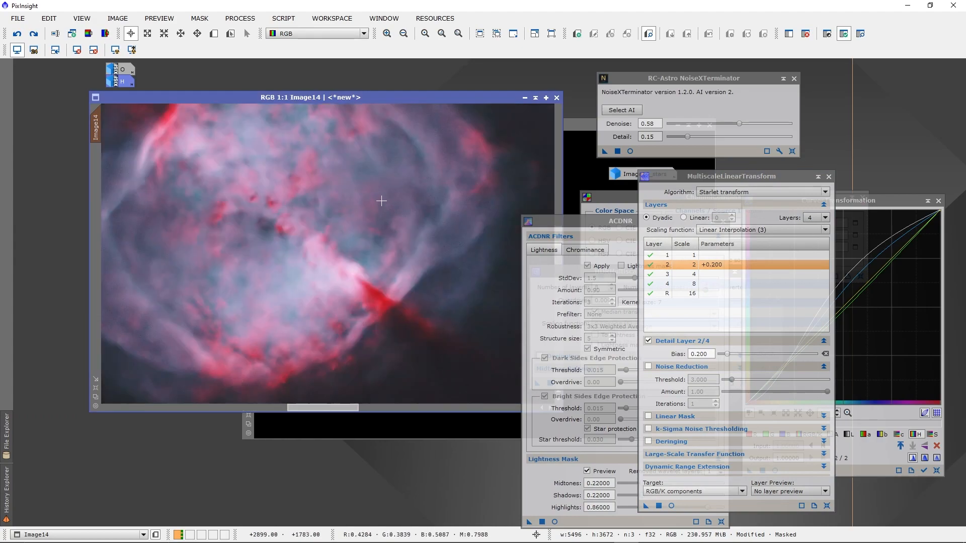
scroll(397, 235, down, 1)
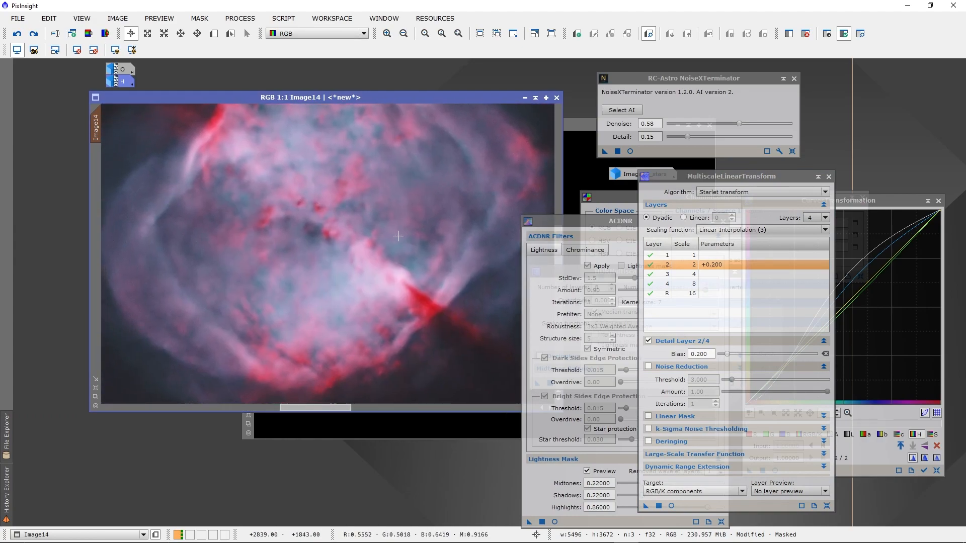
Step: Apply the layer 2 sharpening to Image14 through the inverted mask and inspect the nebula's detail and grain
click(671, 506)
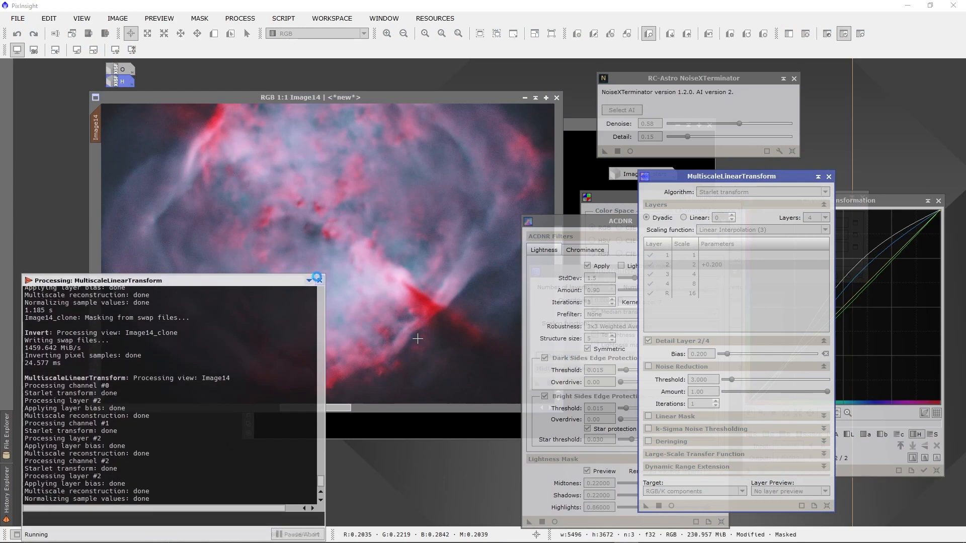
scroll(331, 288, down, 2)
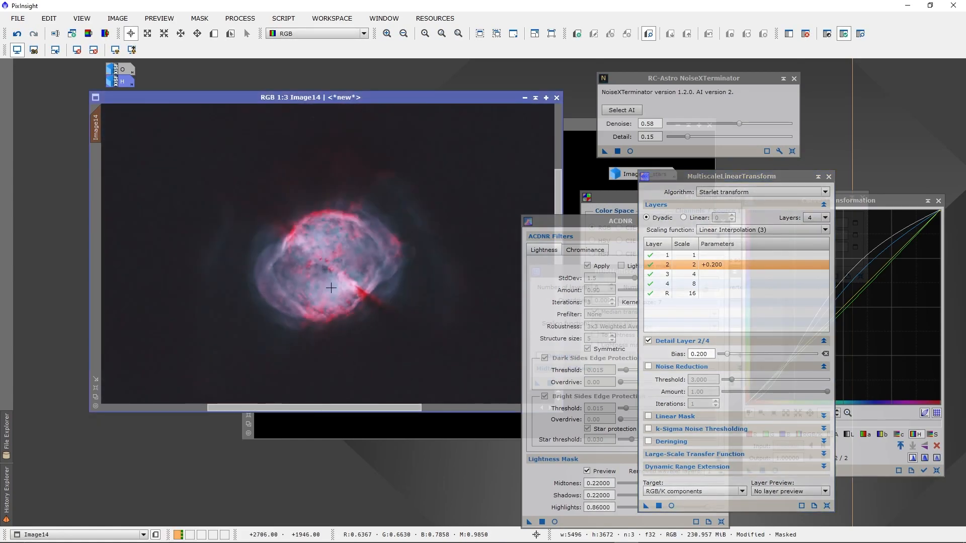
scroll(331, 287, up, 3)
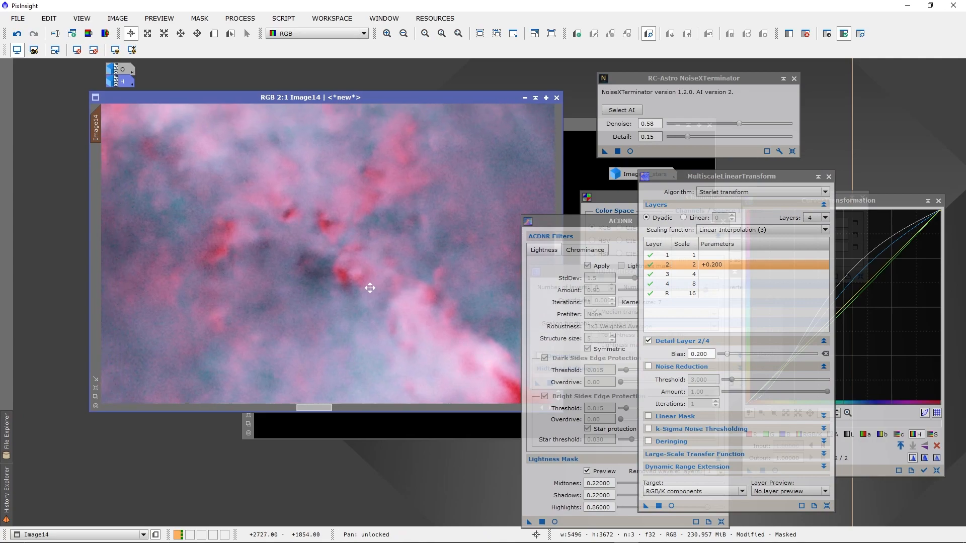
scroll(310, 230, down, 1)
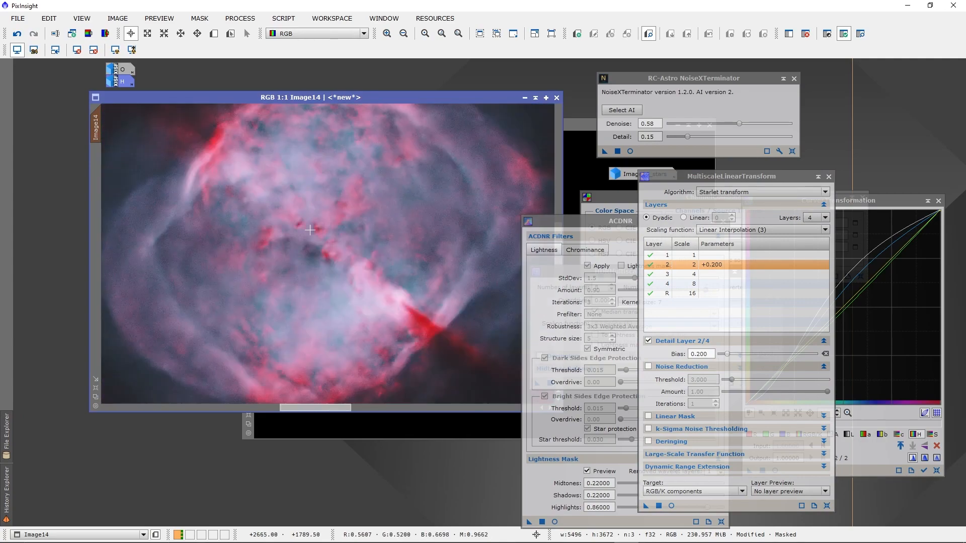
scroll(312, 229, down, 1)
scroll(317, 228, down, 1)
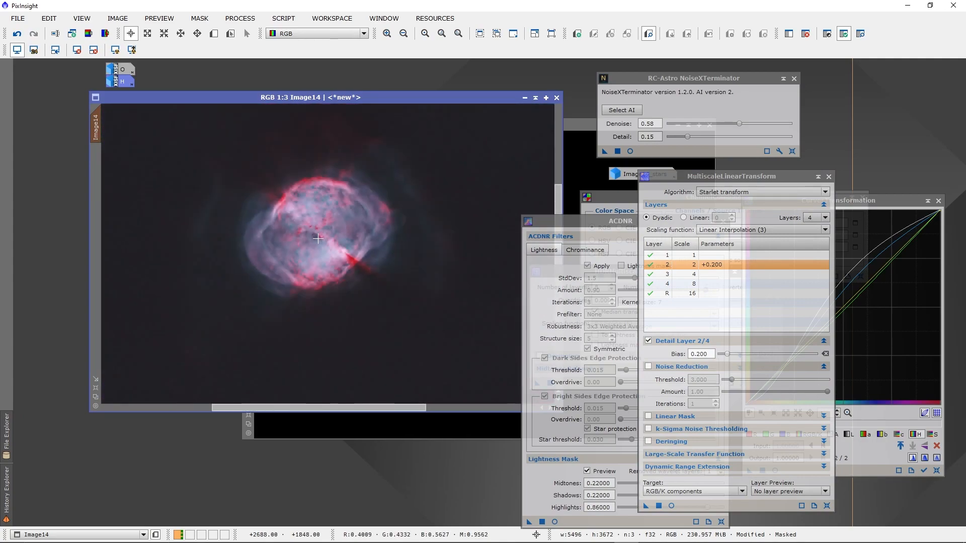
scroll(318, 237, up, 3)
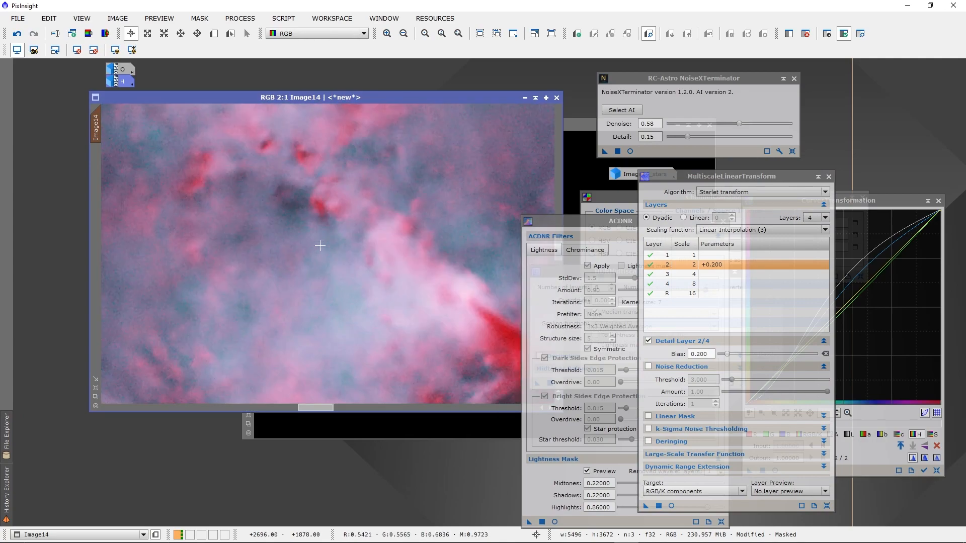
Step: Reset all CurvesTransformation curves to their defaults
click(883, 467)
click(936, 471)
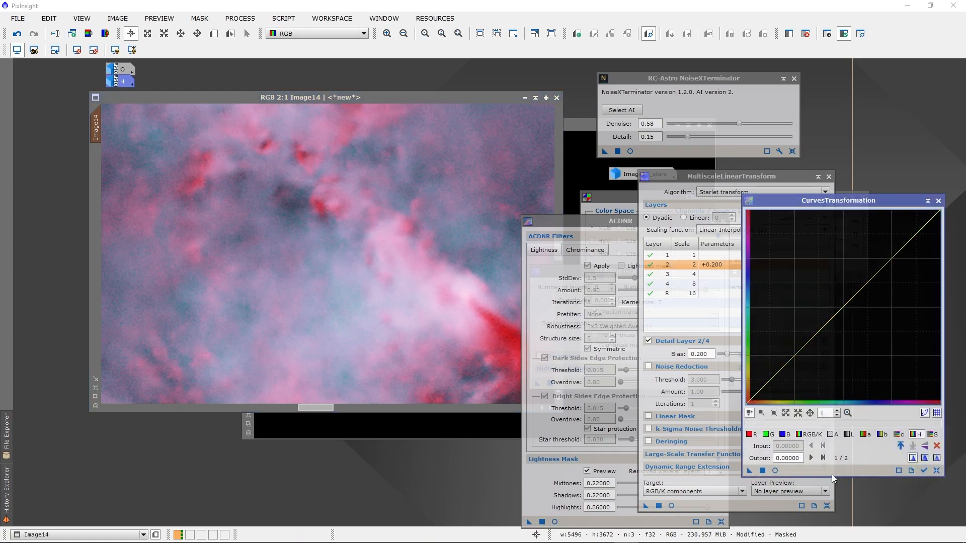
Step: Open a real-time preview of the nebula and try a slight midtone shift of the hue curve
click(774, 470)
drag(237, 215, 356, 304)
mouse_move(840, 308)
mouse_down()
mouse_move(840, 287)
mouse_move(849, 305)
mouse_up()
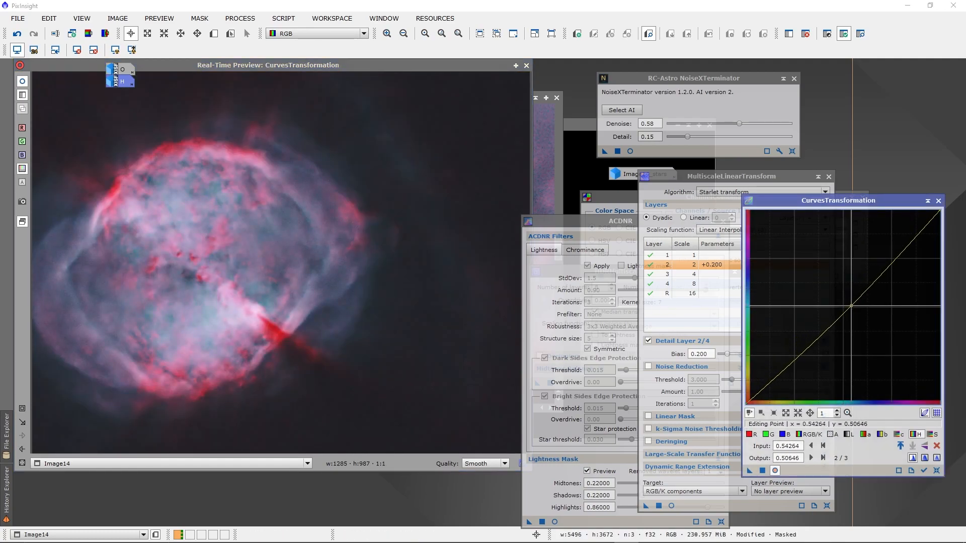
click(936, 446)
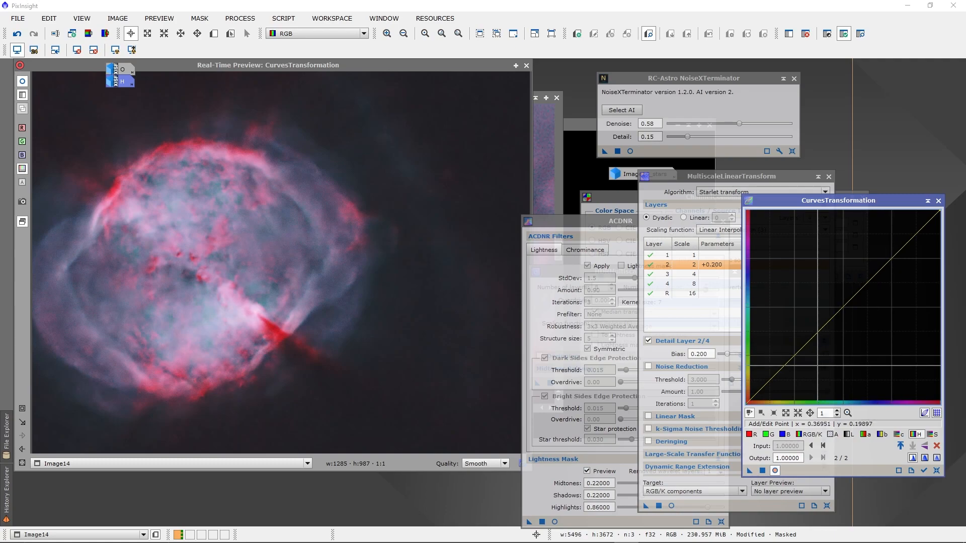
Step: Lower the midtones of the green curve and anchor its shadows at input 0.287, output 0.282
click(773, 437)
mouse_move(838, 308)
mouse_down()
mouse_move(839, 327)
mouse_move(841, 317)
mouse_up()
mouse_move(800, 358)
mouse_down()
mouse_move(796, 342)
mouse_move(802, 349)
mouse_up()
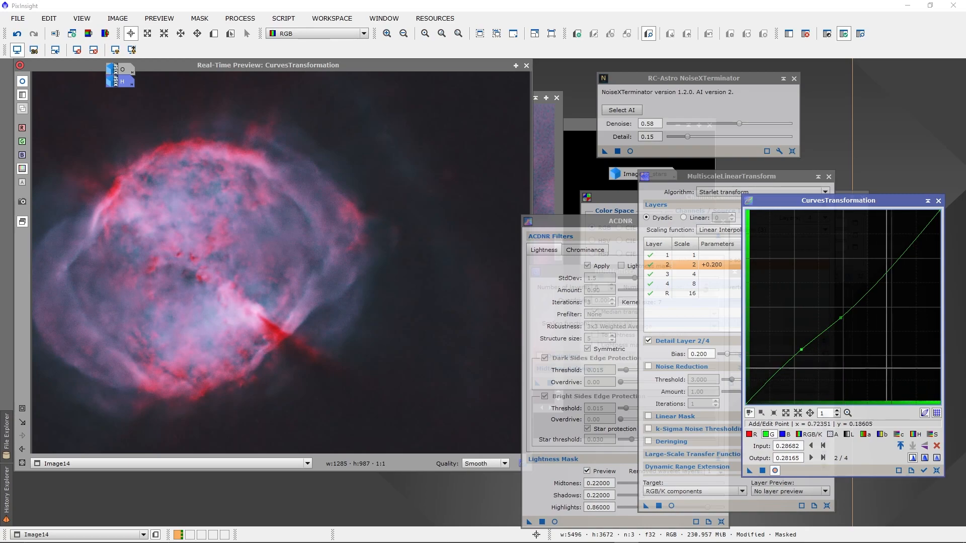
Step: Lower the red and blue curve midtones, placing the blue point at input 0.501, output 0.432, and apply the curves to Image14
click(783, 434)
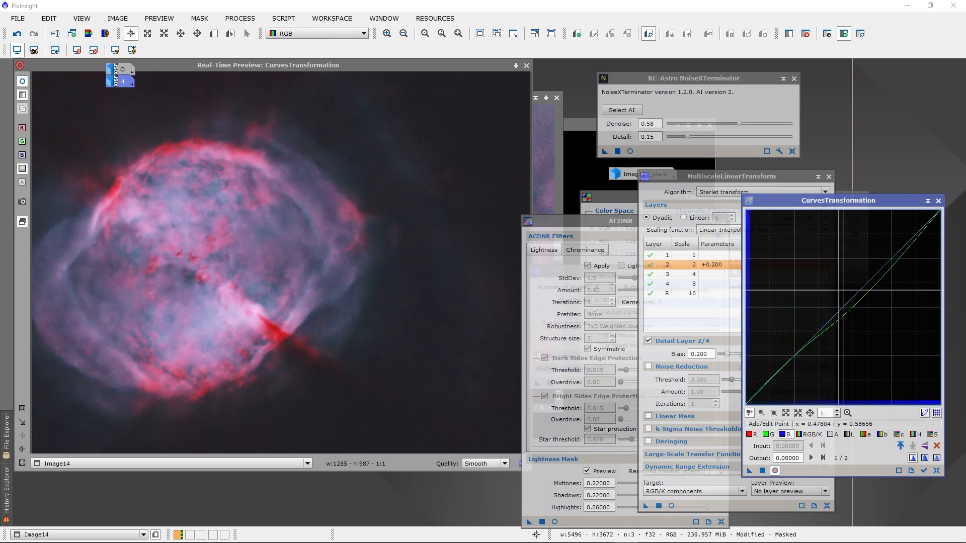
click(749, 434)
drag(821, 330, 843, 320)
click(784, 436)
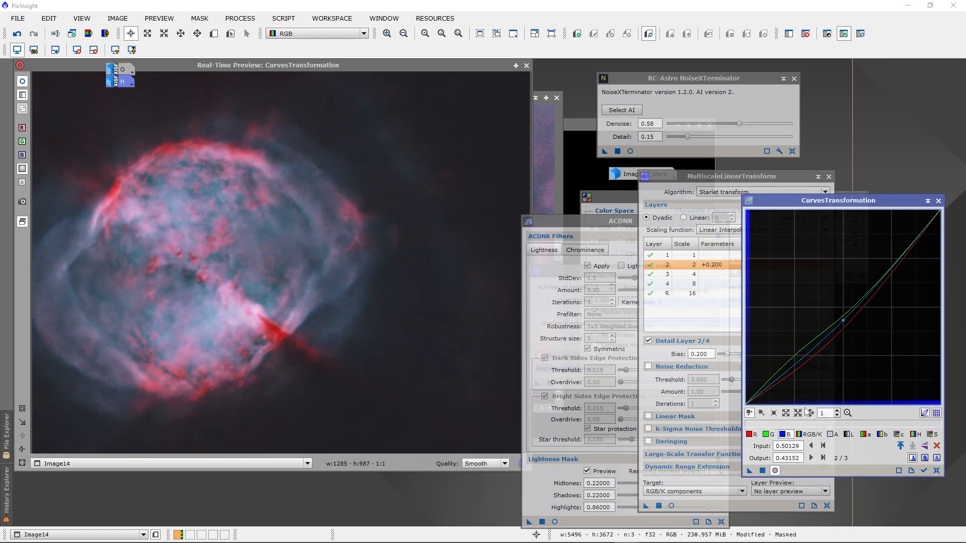
drag(768, 470, 345, 285)
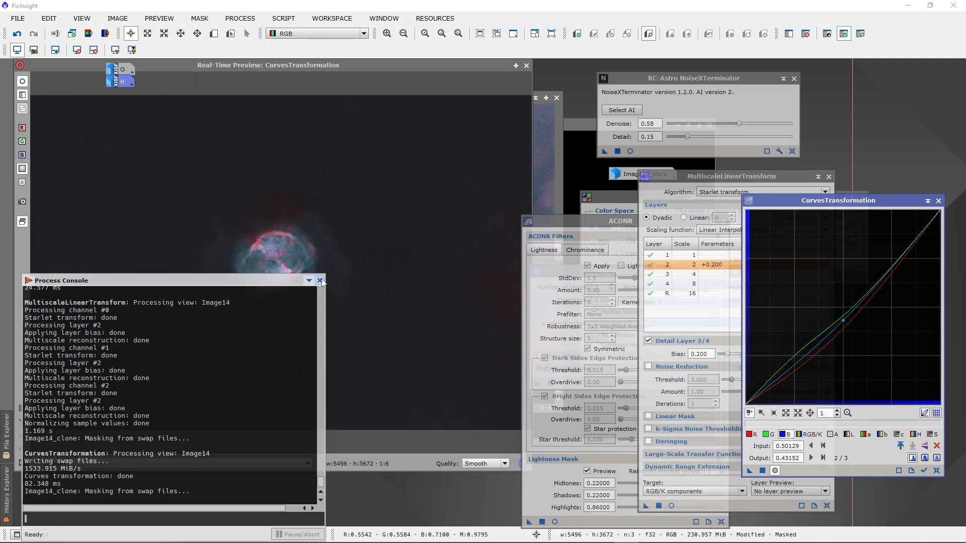
click(526, 66)
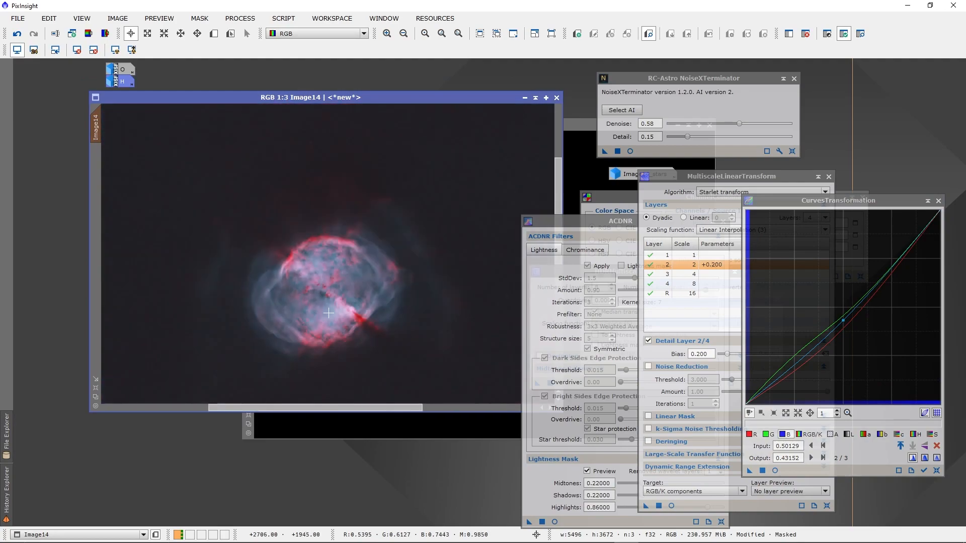
scroll(324, 311, up, 1)
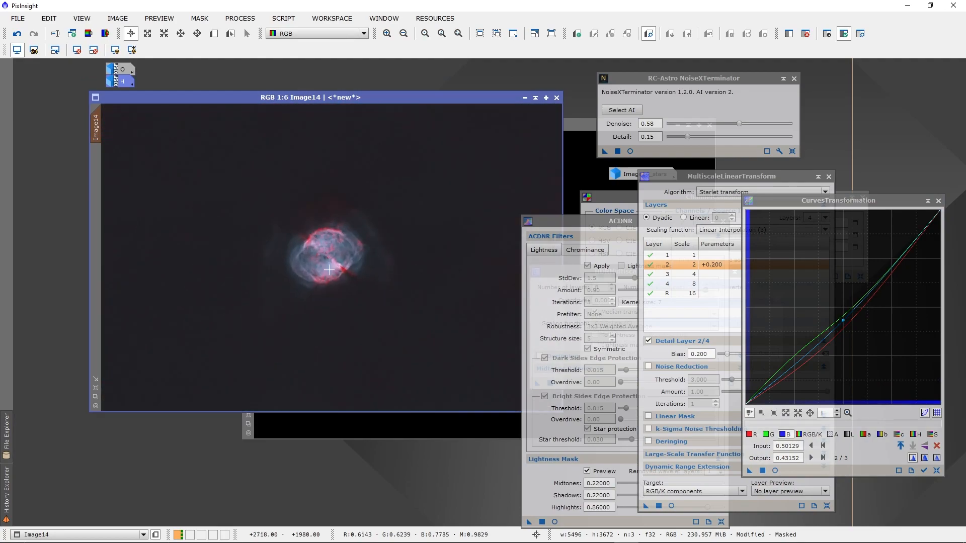
scroll(324, 270, up, 4)
scroll(324, 271, down, 3)
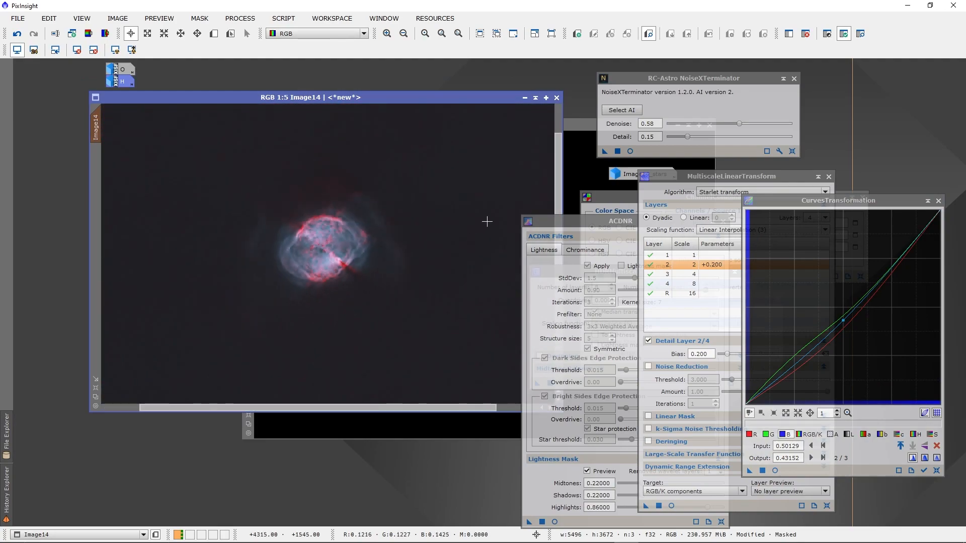
Step: Close all open process dialogs, from CurvesTransformation and MultiscaleLinearTransform to NoiseXTerminator
click(927, 202)
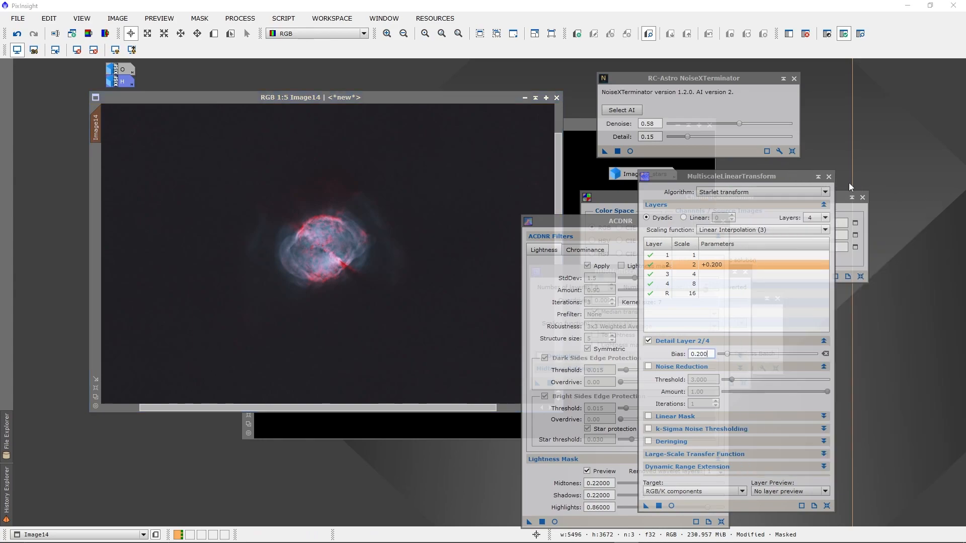
click(828, 176)
click(723, 222)
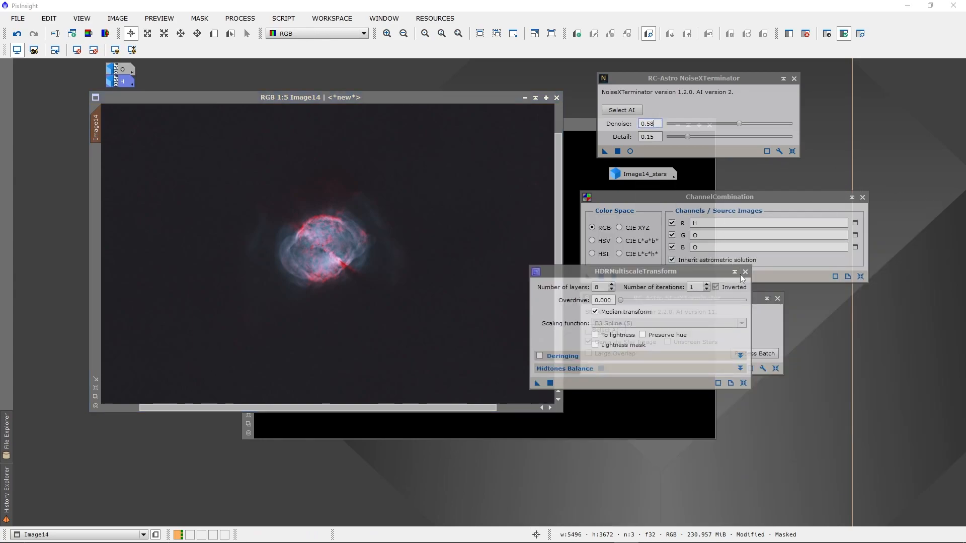
click(745, 271)
click(862, 197)
click(777, 297)
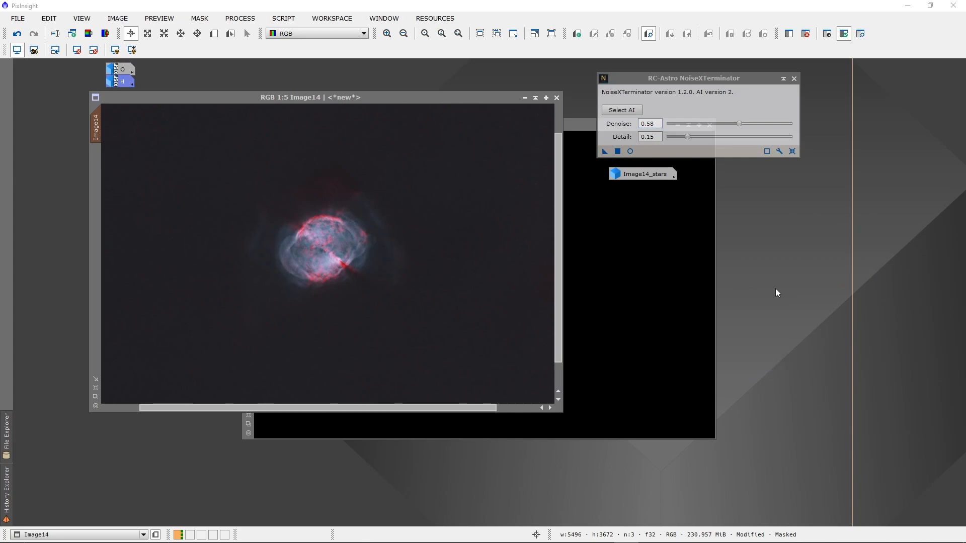
click(794, 79)
Step: Restore the Image14_stars image beside the nebula image and remove the mask from Image14
double_click(642, 174)
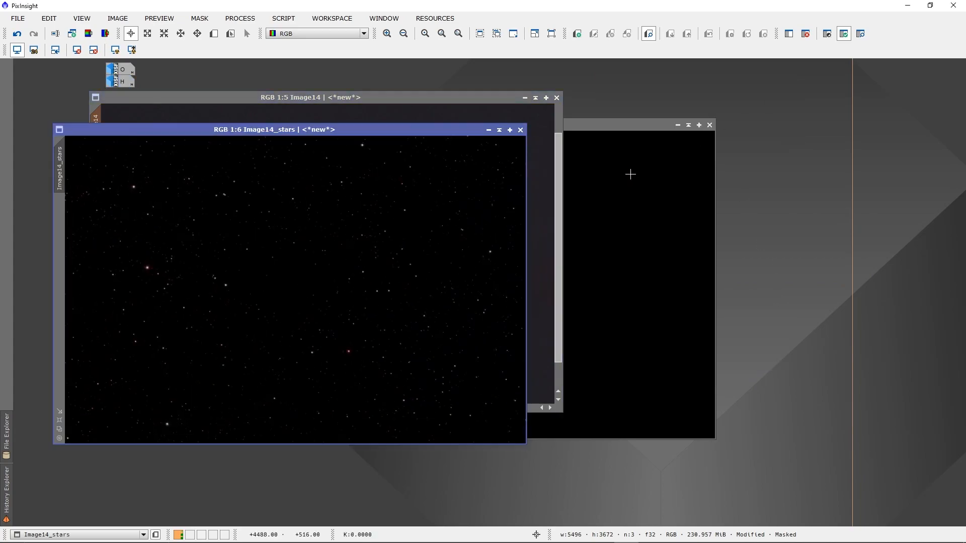
drag(314, 126, 639, 162)
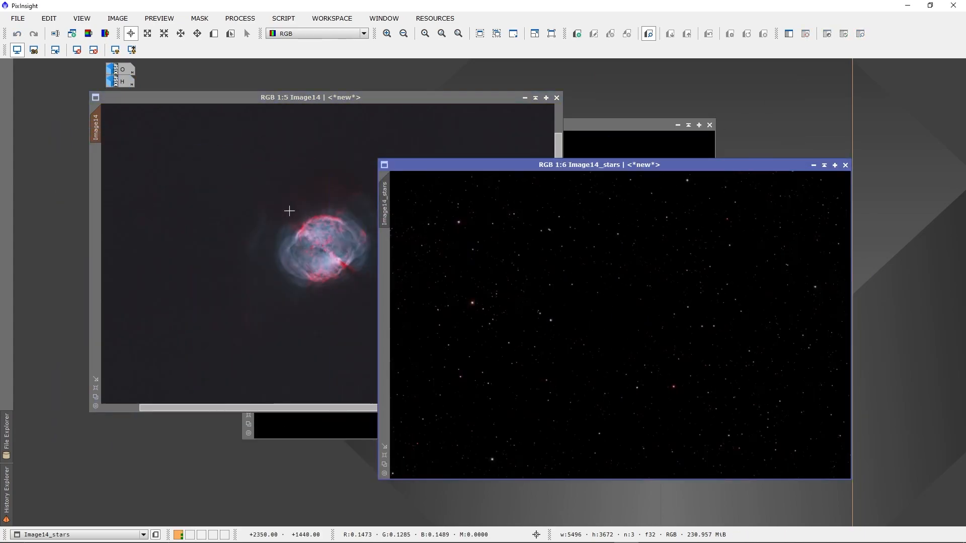
click(242, 98)
click(239, 19)
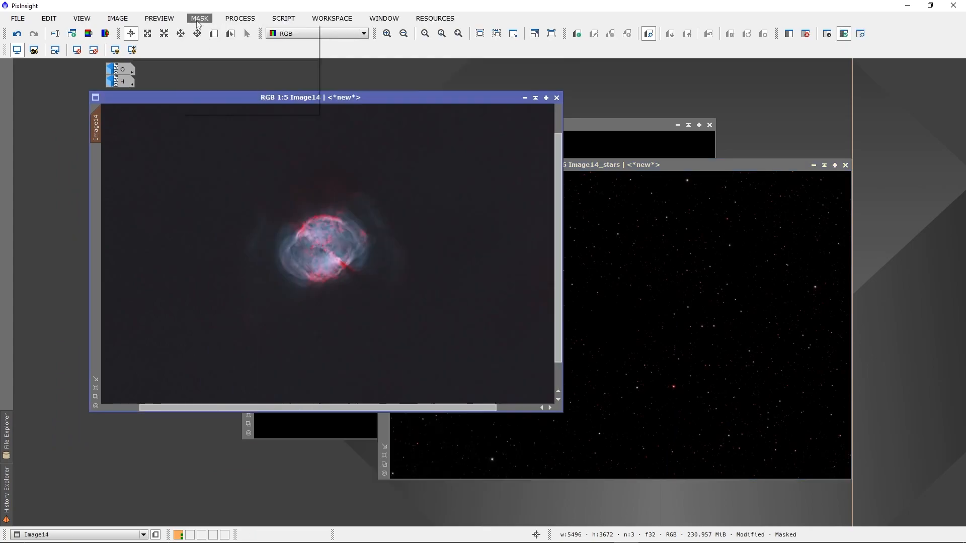
mouse_move(201, 19)
click(224, 48)
Step: Reopen CurvesTransformation with all curves reset and start a real-time preview of Image14
click(251, 19)
mouse_move(337, 10)
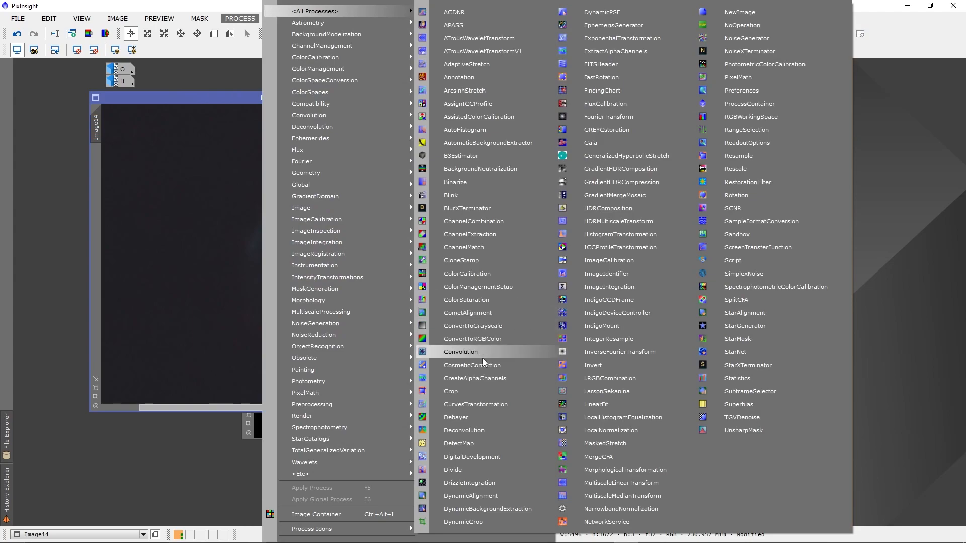
click(475, 403)
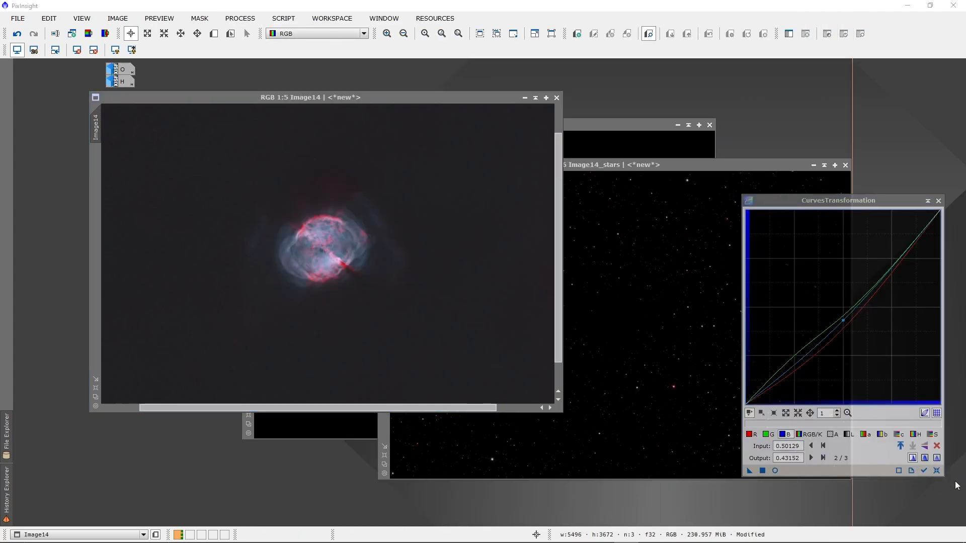
click(935, 470)
click(775, 470)
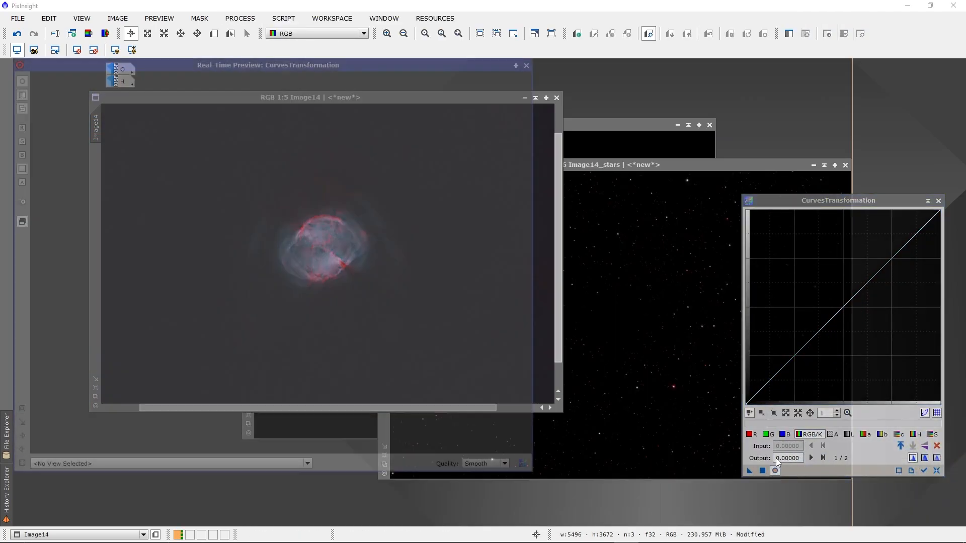
Step: Shape the RGB/K curve into an S-curve with points at about 0.116/0.075, 0.571/0.620 and 0.788/0.806
drag(764, 395, 761, 392)
mouse_move(847, 273)
mouse_down()
mouse_move(849, 246)
mouse_move(855, 282)
mouse_up()
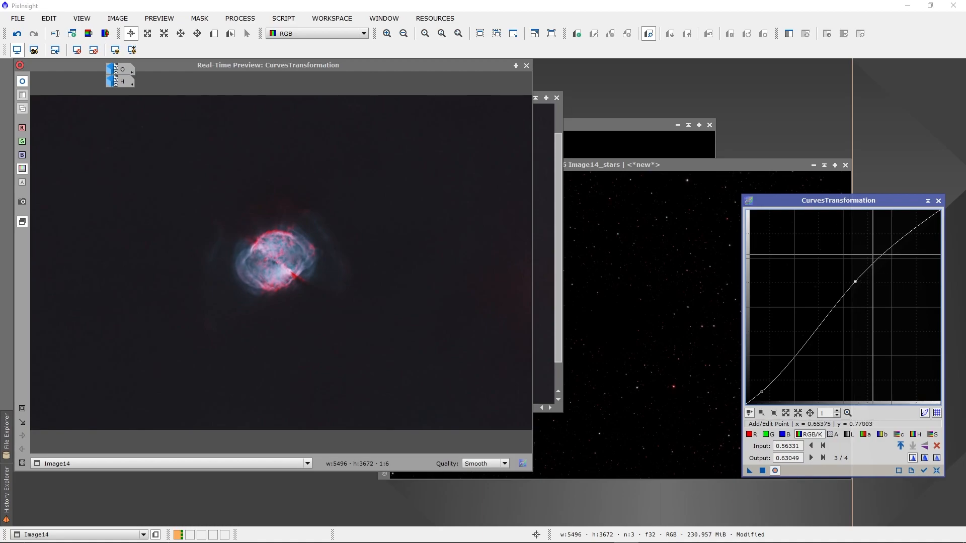
drag(896, 244, 898, 247)
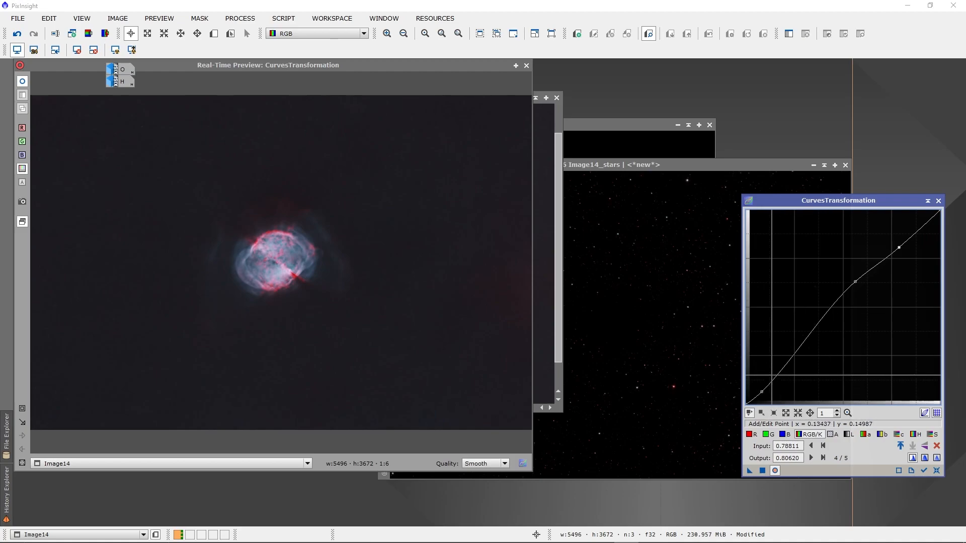
drag(855, 282, 856, 283)
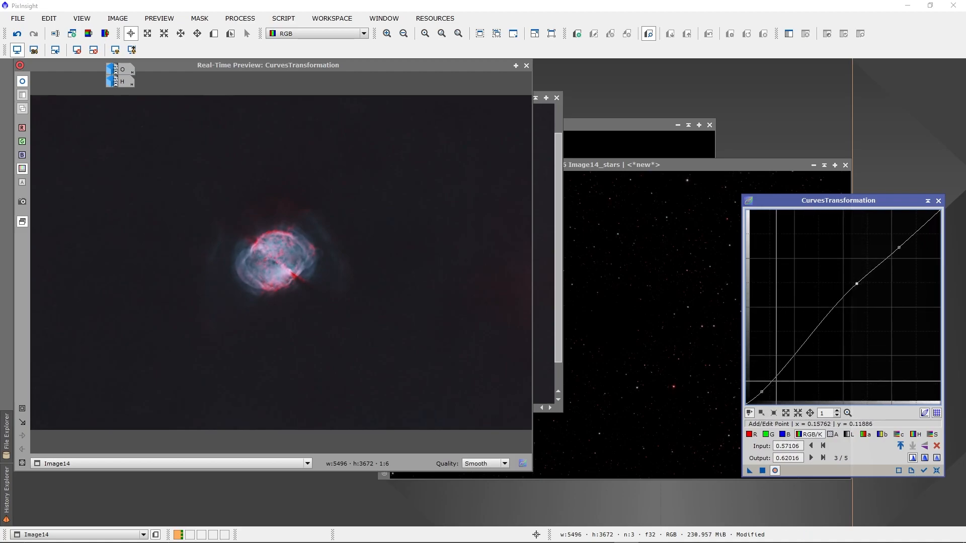
drag(759, 395, 768, 390)
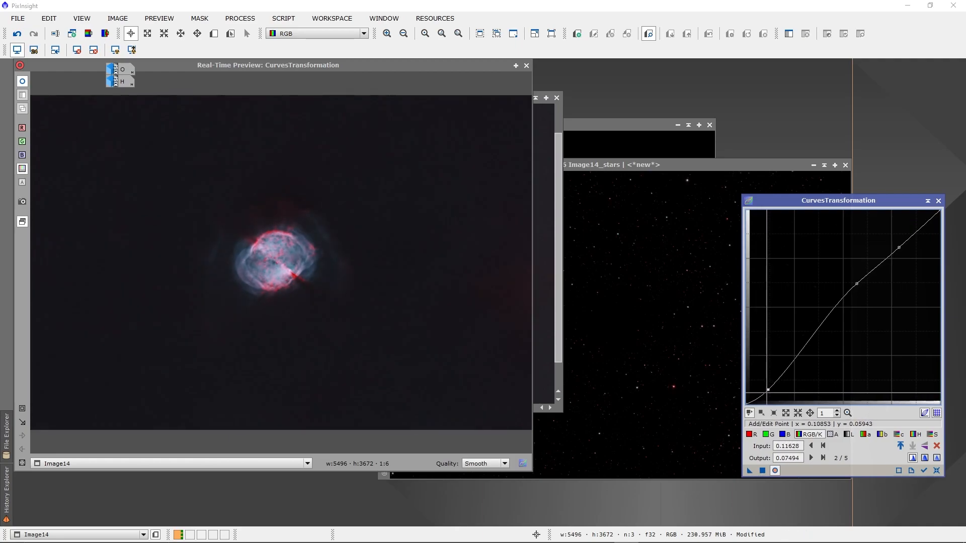
Step: Apply the RGB/K contrast curve to Image14, close the real-time preview and inspect the nebula
click(762, 470)
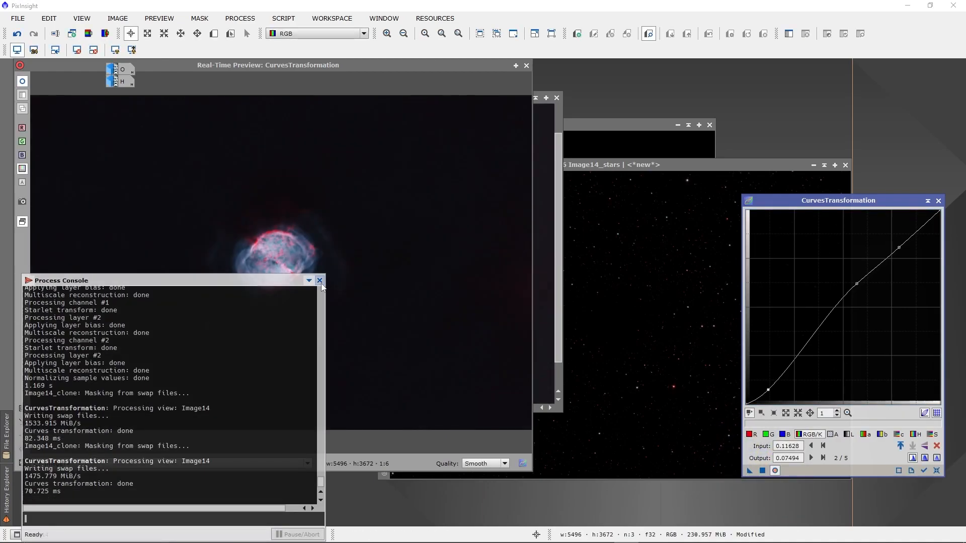
click(526, 65)
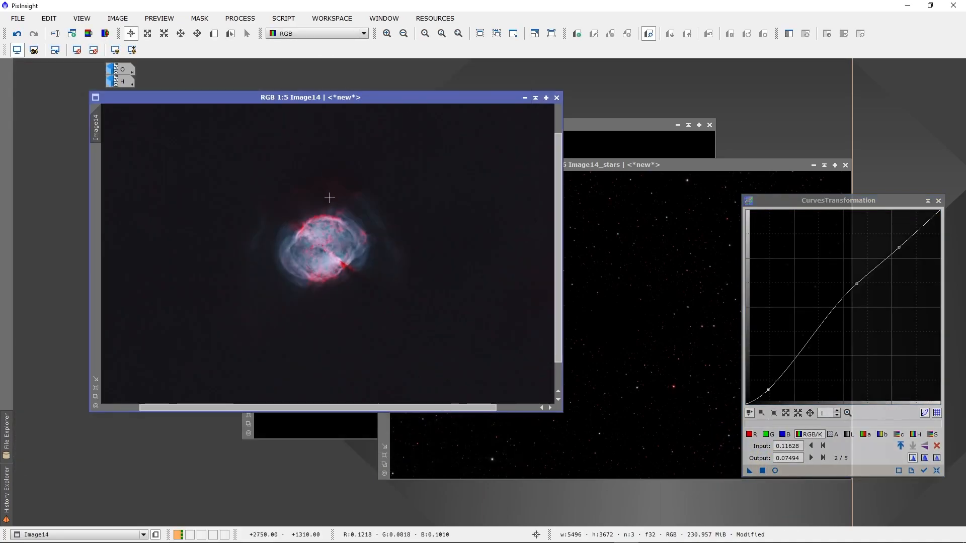
scroll(337, 248, up, 4)
scroll(327, 226, down, 4)
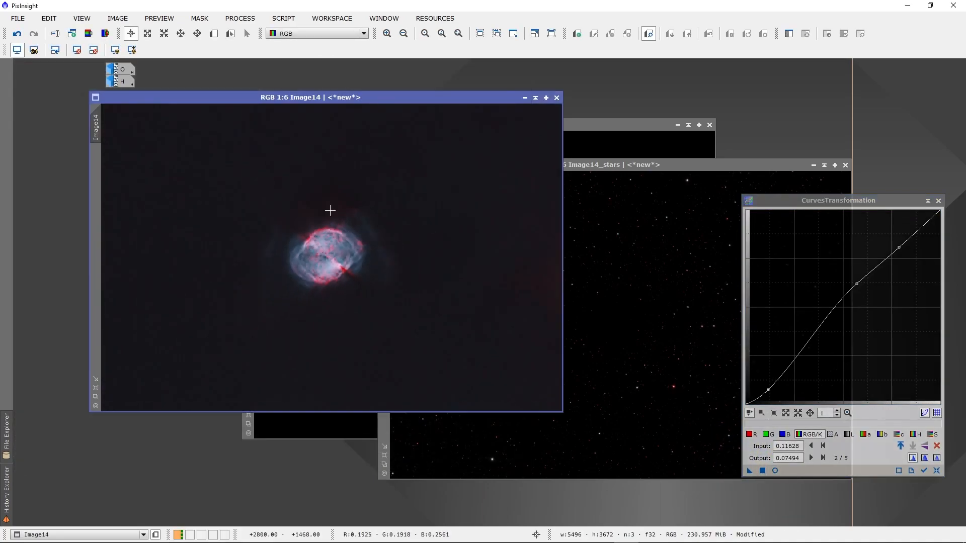
scroll(323, 241, up, 4)
scroll(322, 240, down, 6)
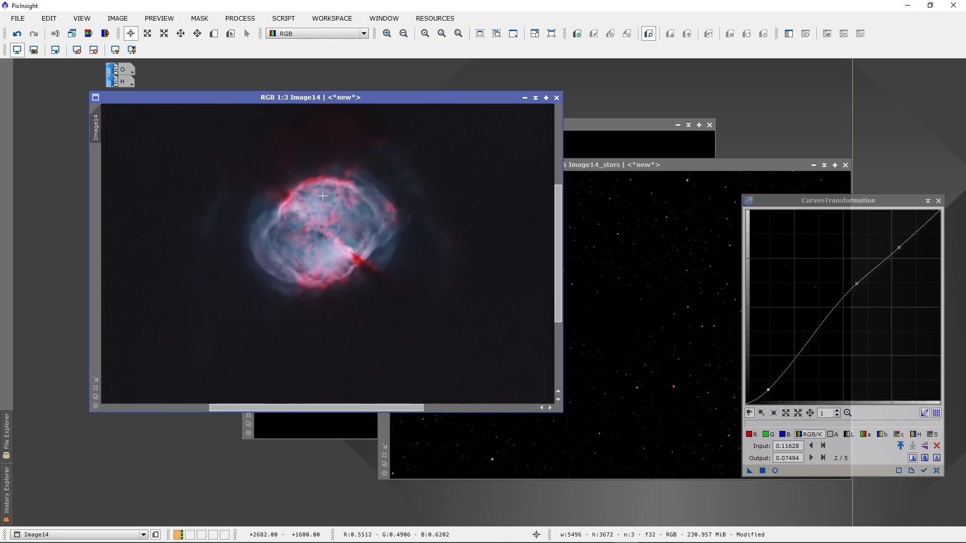
click(240, 18)
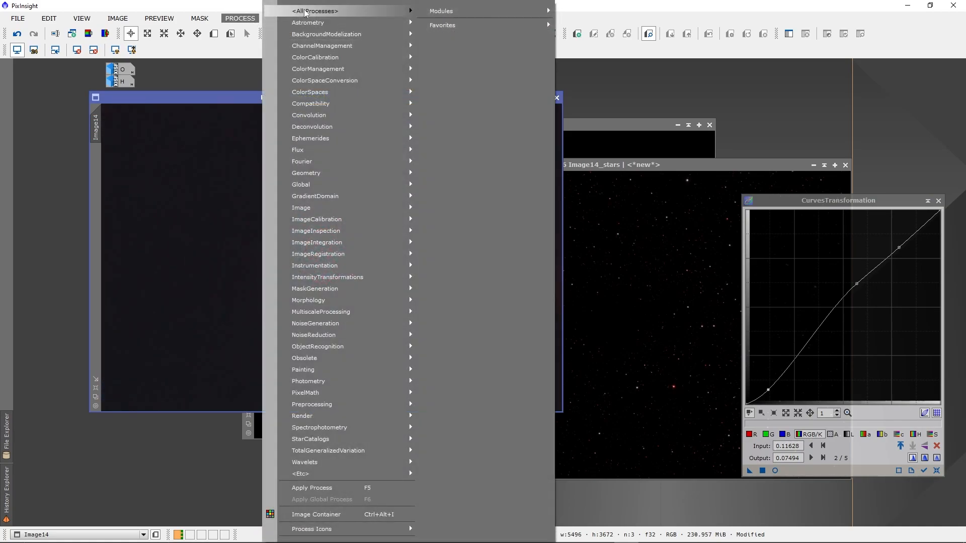
mouse_move(322, 11)
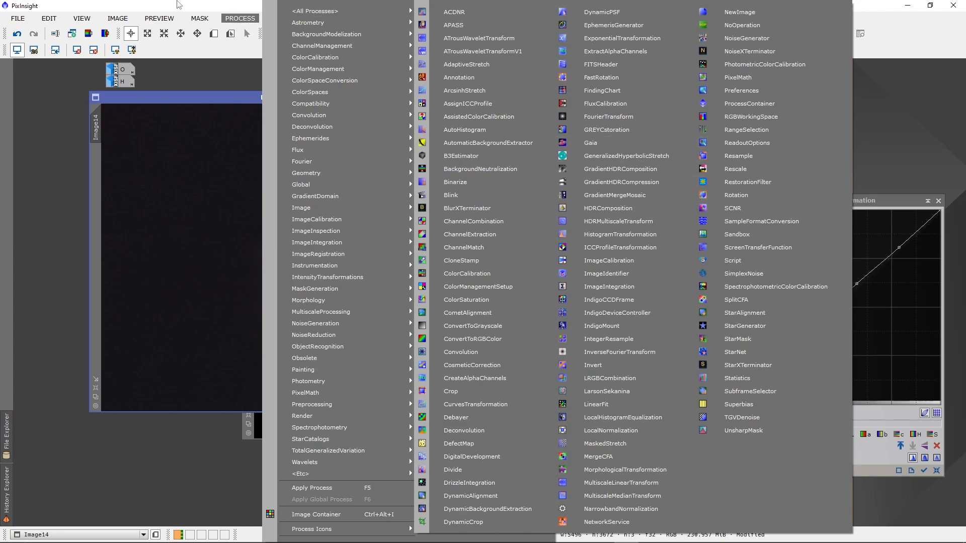
click(198, 3)
Step: Open the ImageBlend script and choose Image14 as the base image and Image14_stars as the blend image
click(294, 18)
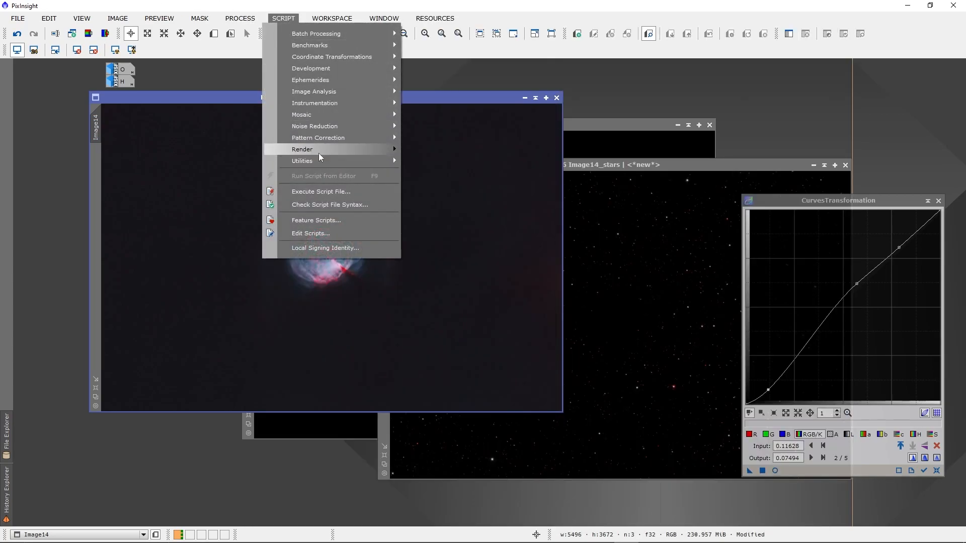
mouse_move(320, 153)
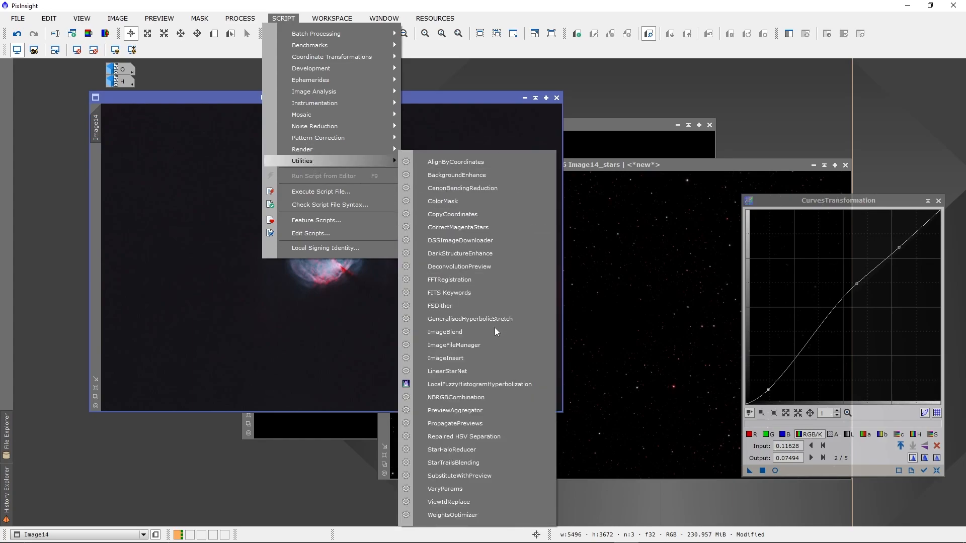
click(465, 332)
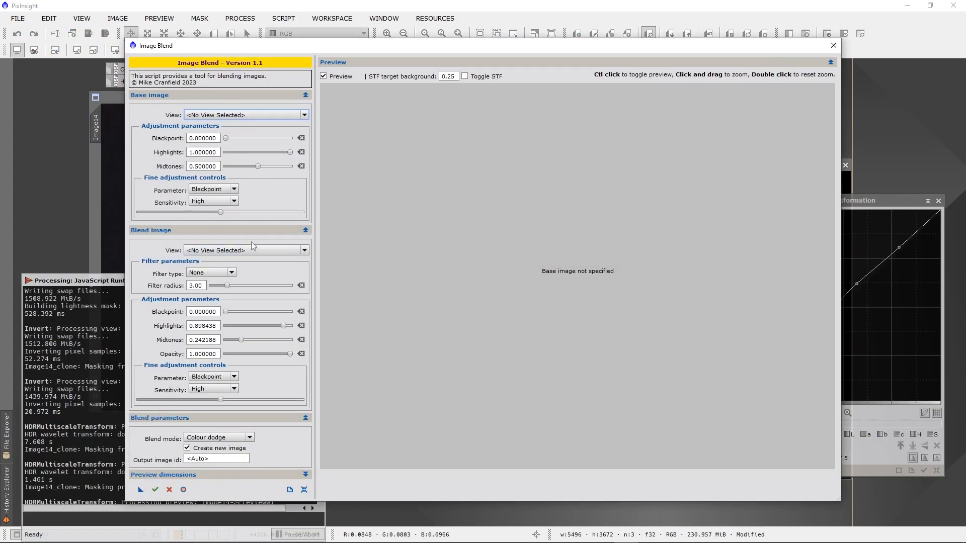
click(268, 117)
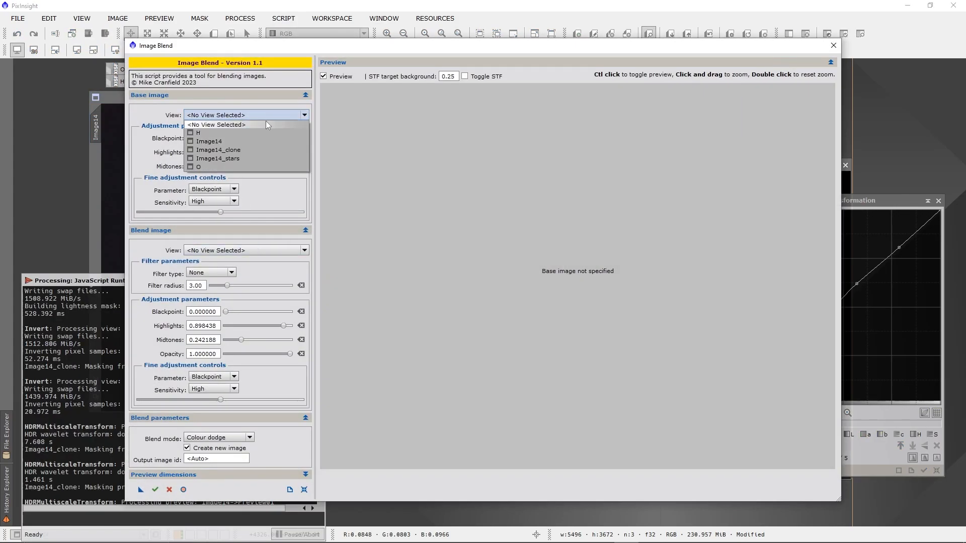
click(242, 145)
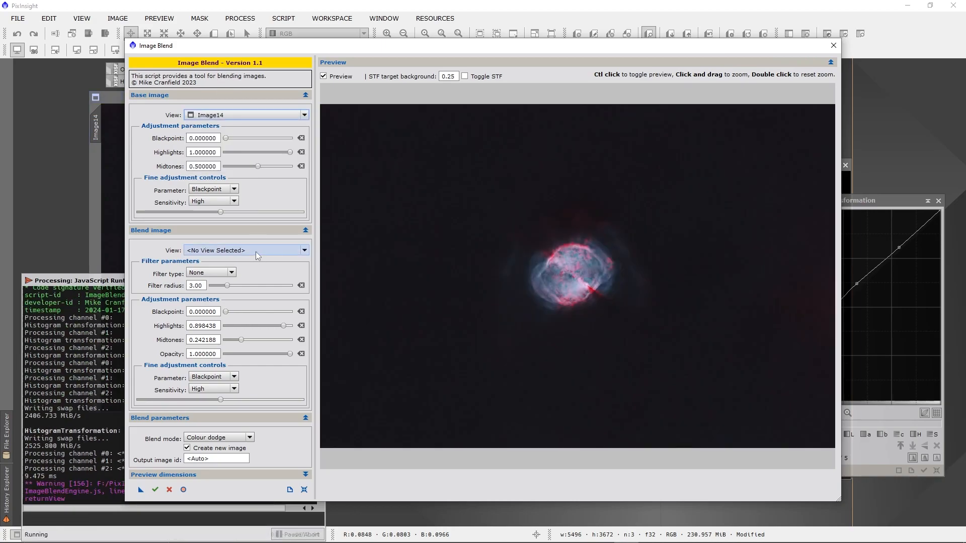
click(256, 252)
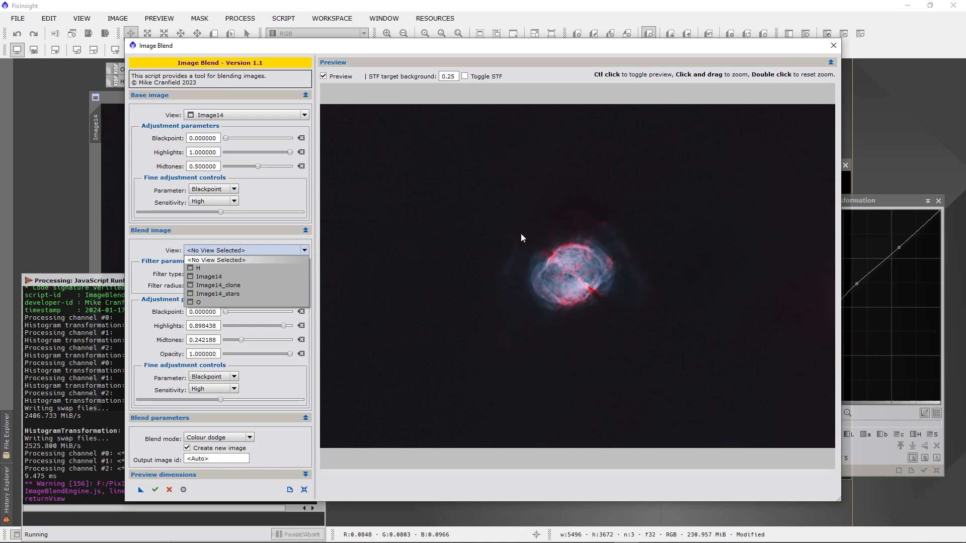
click(239, 292)
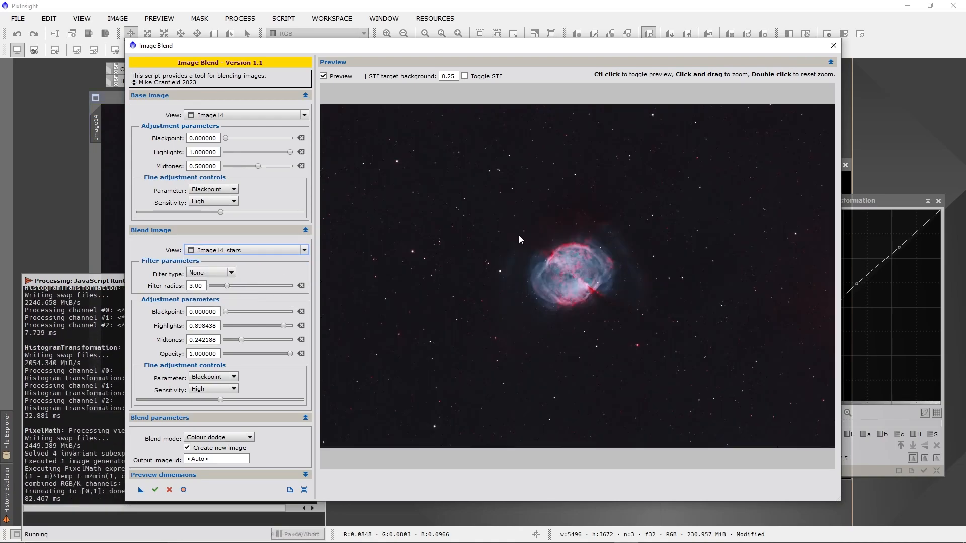
Step: Zoom the blend preview onto the nebula's red tip and adjust the star image's highlights to 0.937500 and midtones to 0.273438
drag(502, 198, 679, 352)
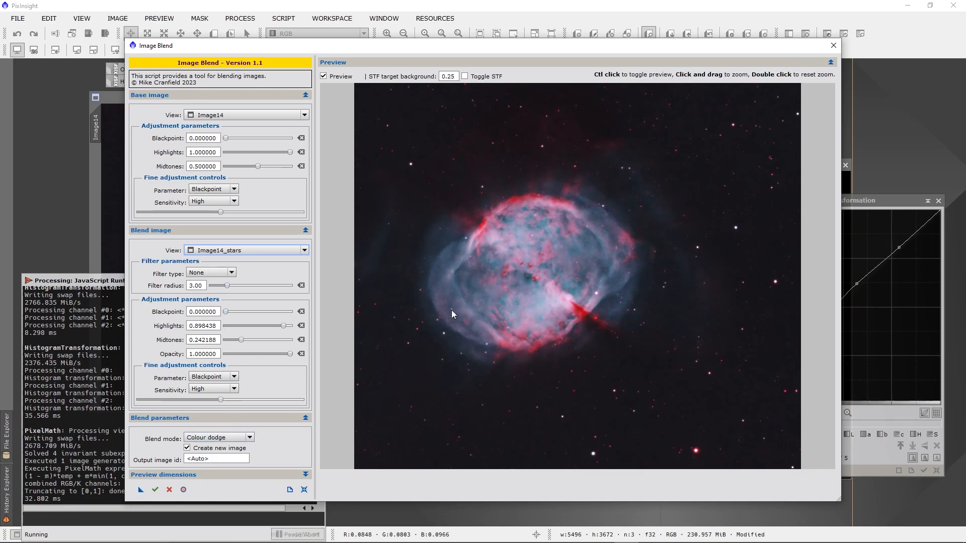
drag(509, 237, 728, 369)
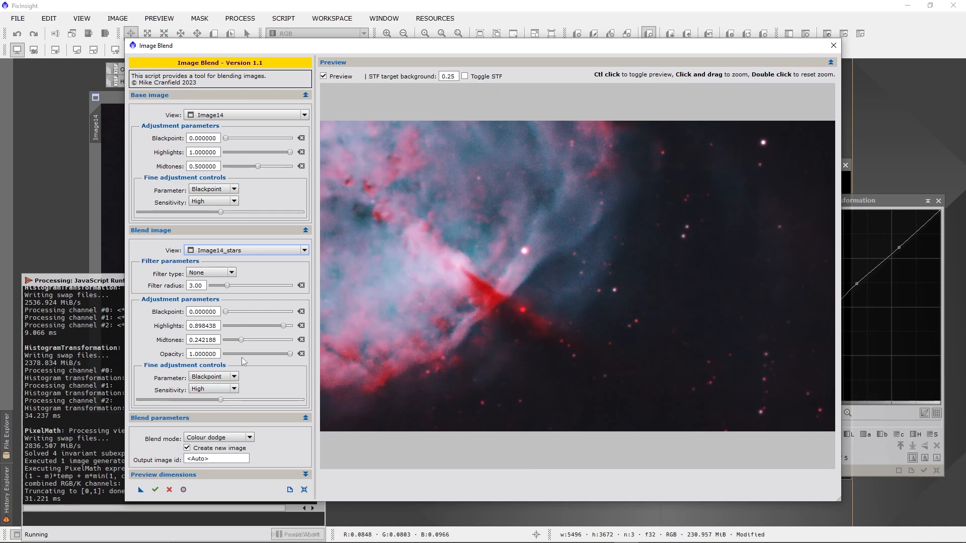
mouse_move(290, 326)
mouse_down()
mouse_move(277, 326)
mouse_move(290, 328)
mouse_up()
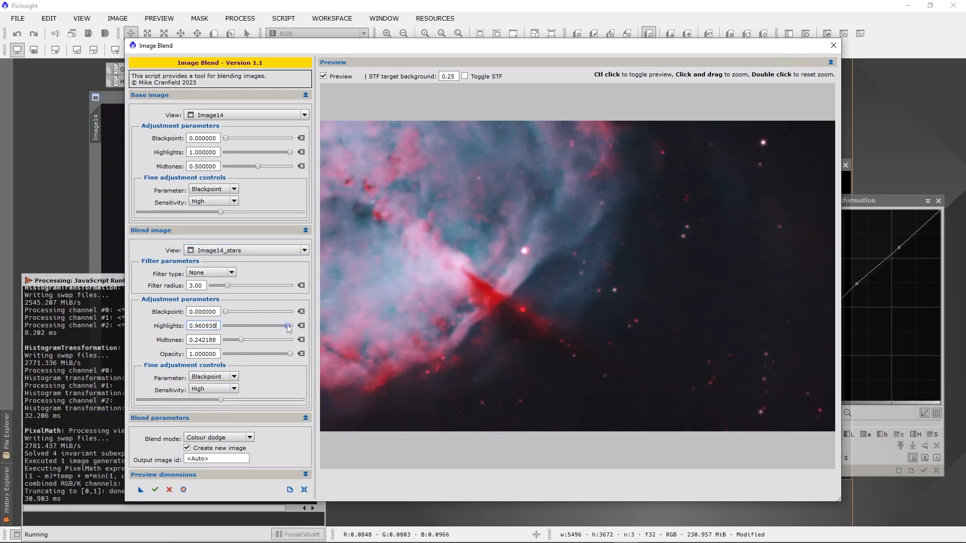
mouse_move(240, 340)
mouse_down()
mouse_move(254, 338)
mouse_move(228, 342)
mouse_up()
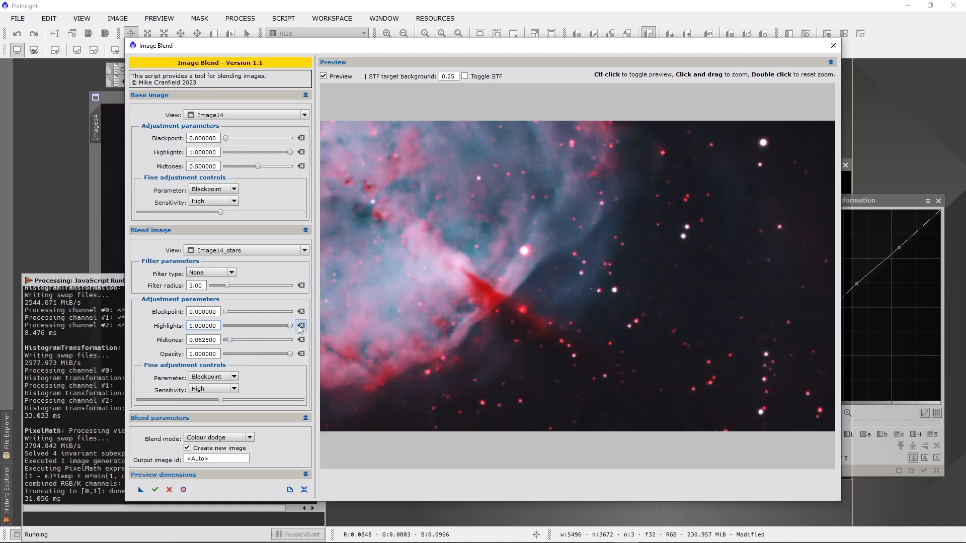
mouse_move(288, 325)
mouse_down()
mouse_move(238, 334)
mouse_move(286, 328)
mouse_up()
drag(231, 340, 244, 343)
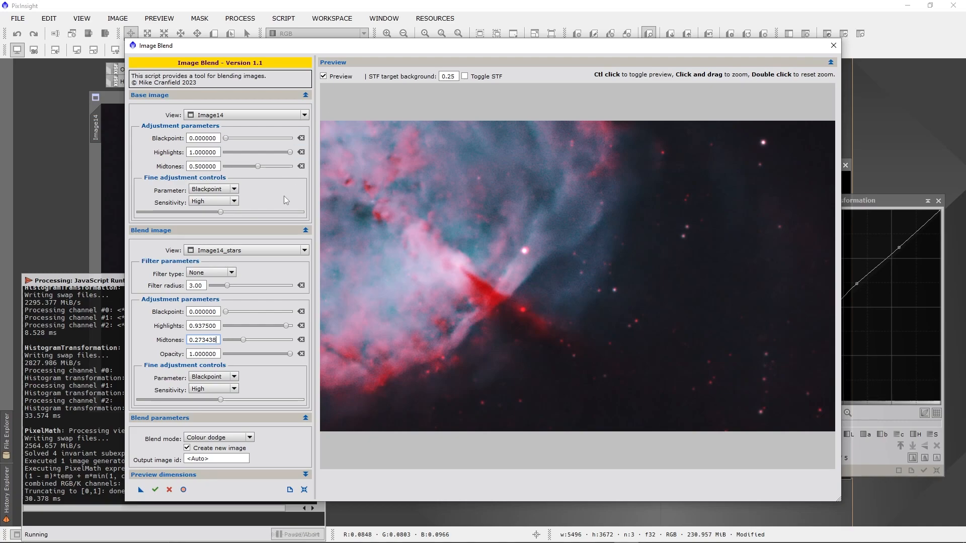
Step: Try the Screen blend mode for the stars, then return to Colour dodge
click(223, 438)
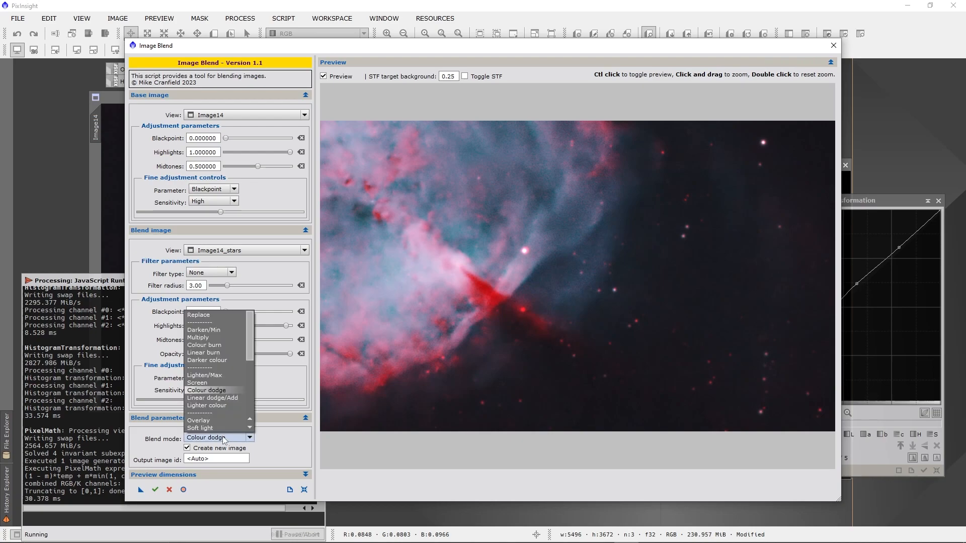
click(210, 367)
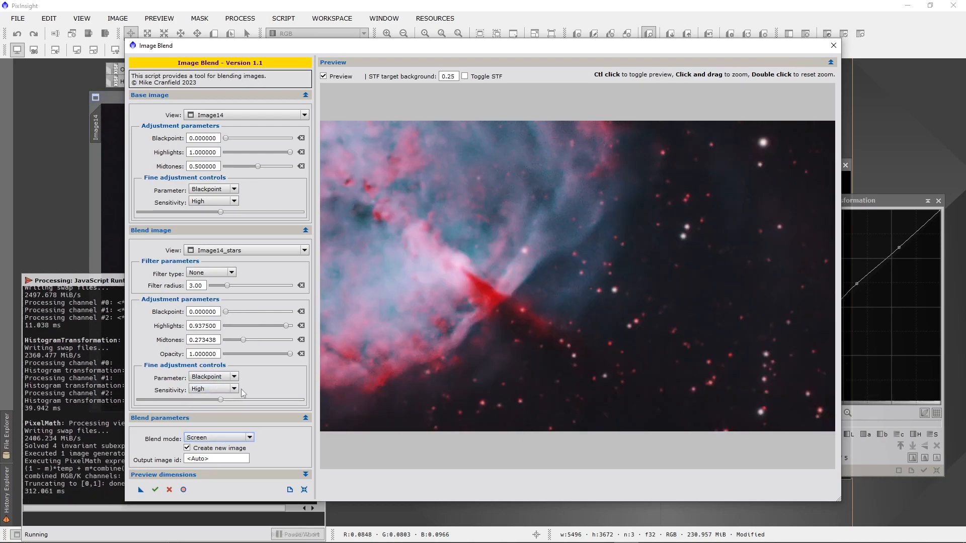
click(217, 436)
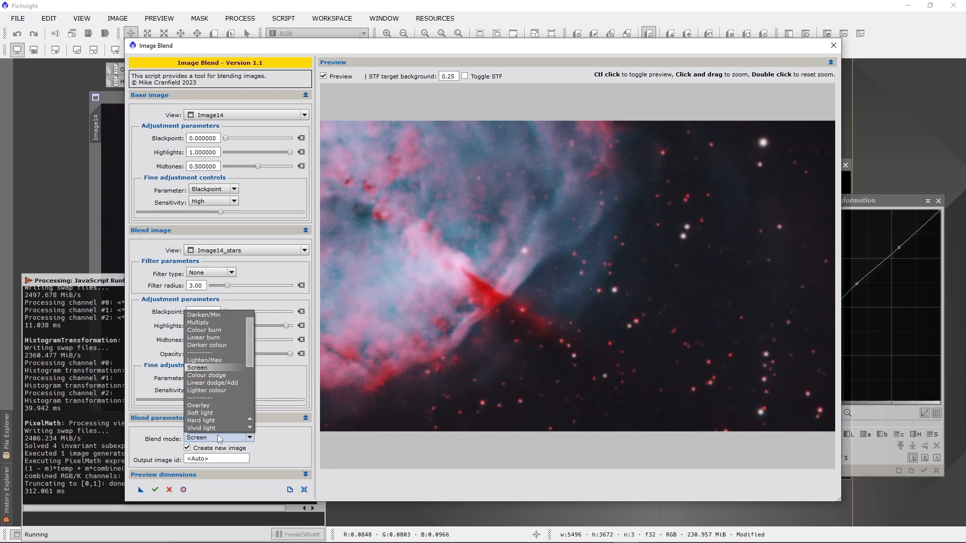
click(216, 361)
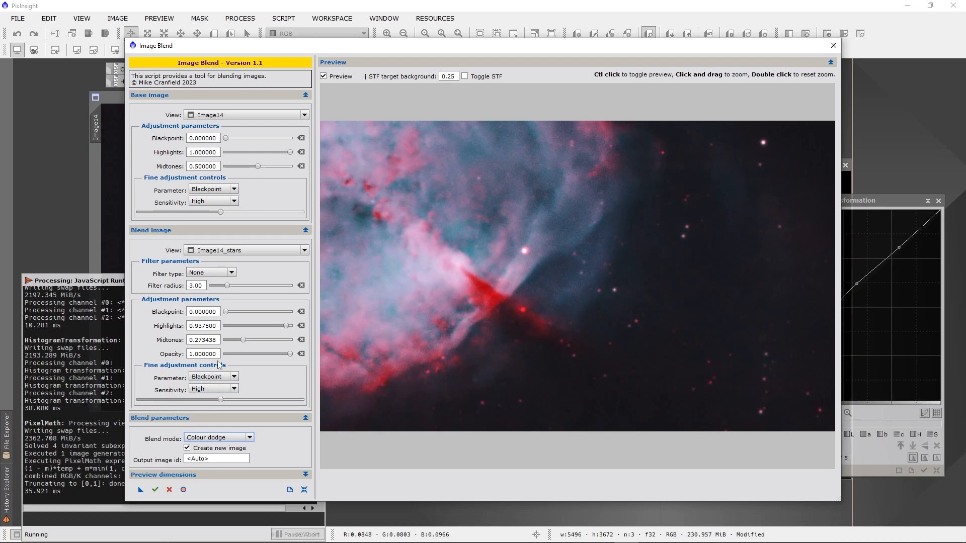
Step: Set the star image's highlights to 0.960938 and midtones to 0.343750, generate the blended image and close the script
drag(286, 326, 246, 338)
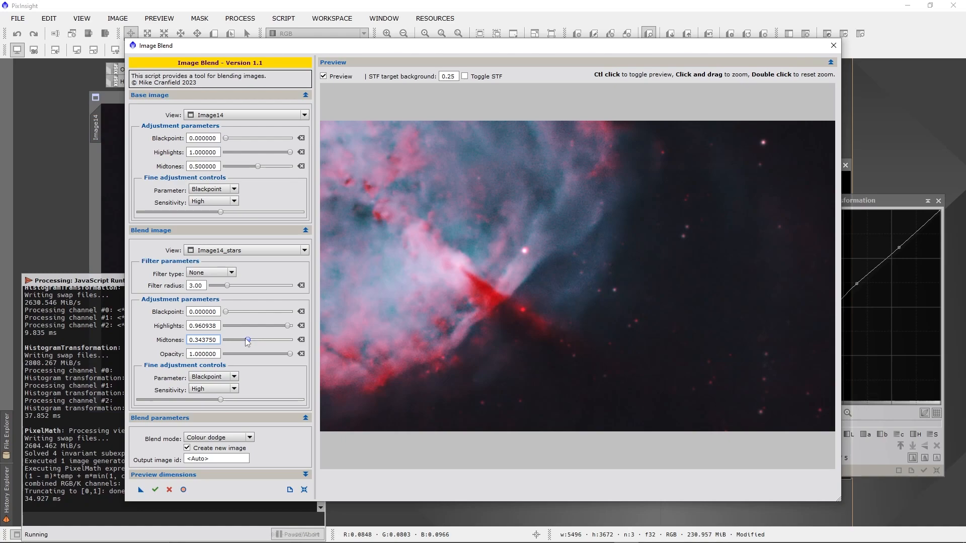
click(155, 490)
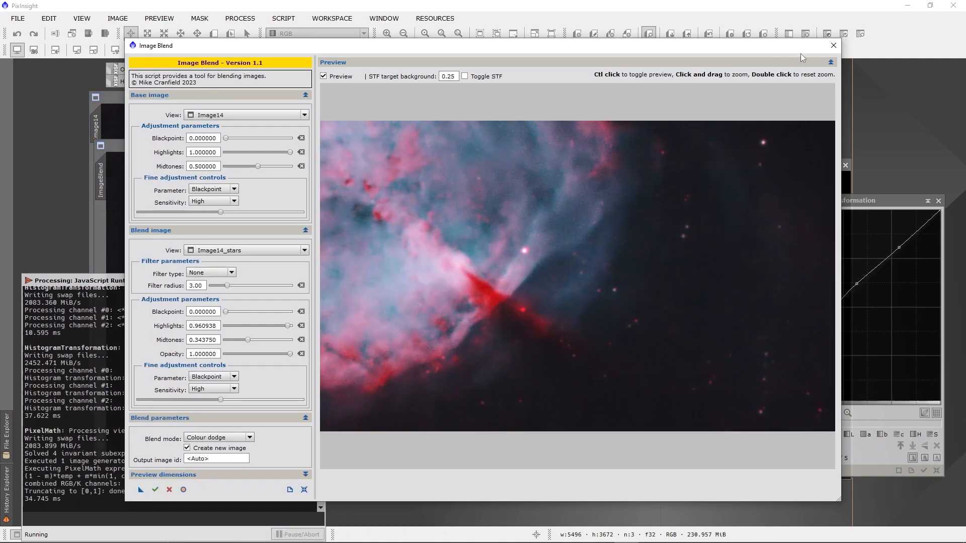
click(833, 45)
Step: Close the process console and examine the nebula and its centre in the ImageBlend image at several magnifications
click(320, 280)
scroll(302, 289, up, 4)
scroll(302, 290, down, 3)
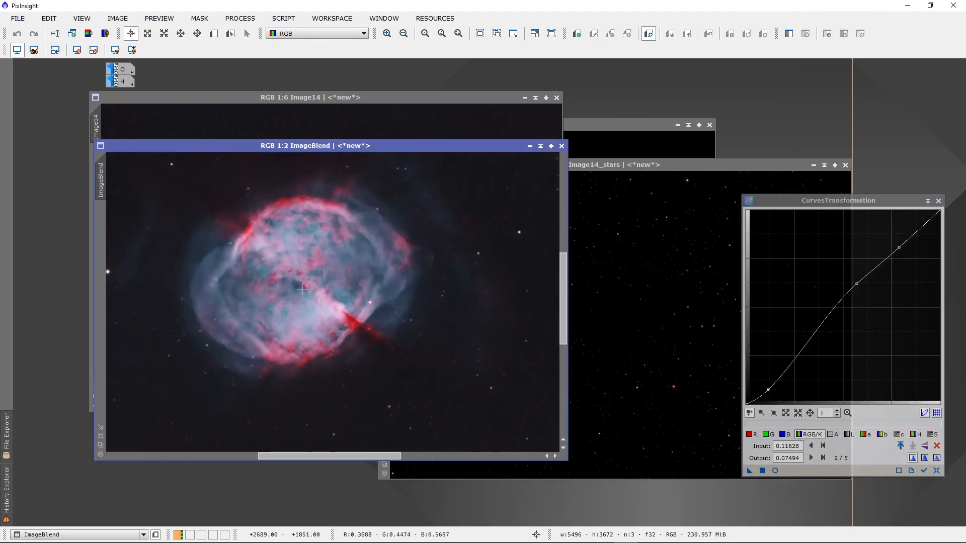
scroll(302, 290, up, 2)
scroll(300, 290, down, 2)
scroll(301, 290, up, 6)
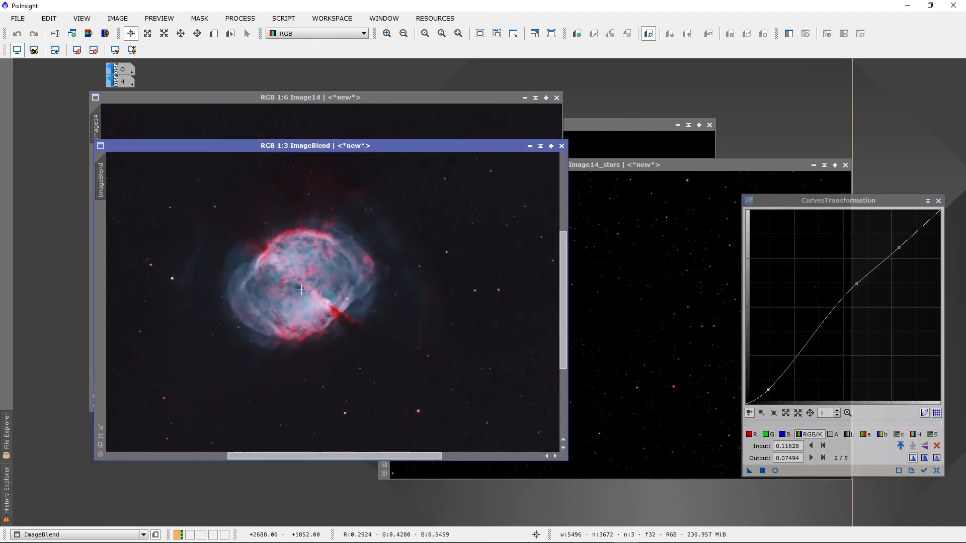
scroll(303, 317, up, 2)
scroll(303, 316, down, 2)
drag(303, 316, 297, 284)
scroll(301, 299, up, 4)
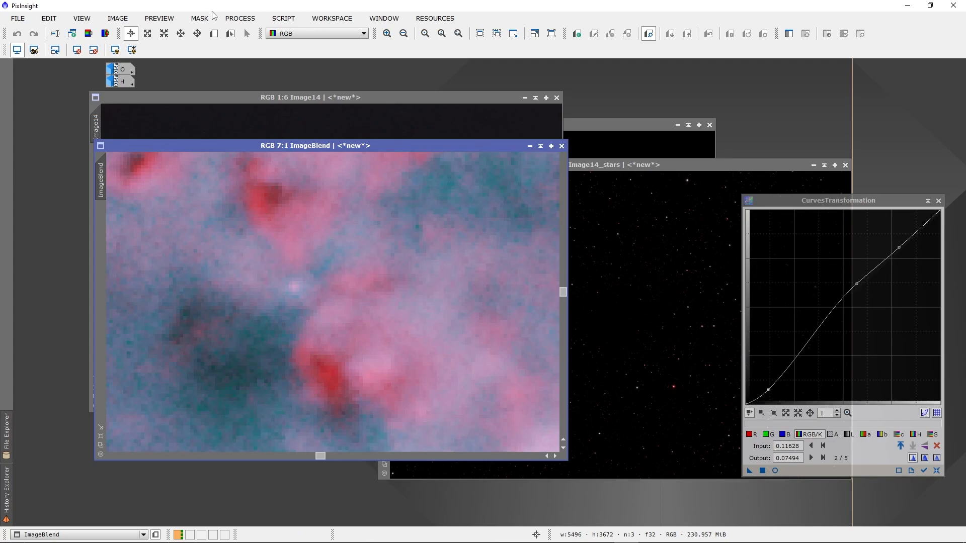
Step: Compare the central area of Image14_stars with the nebula core in ImageBlend
click(597, 313)
scroll(597, 312, up, 3)
scroll(533, 299, down, 1)
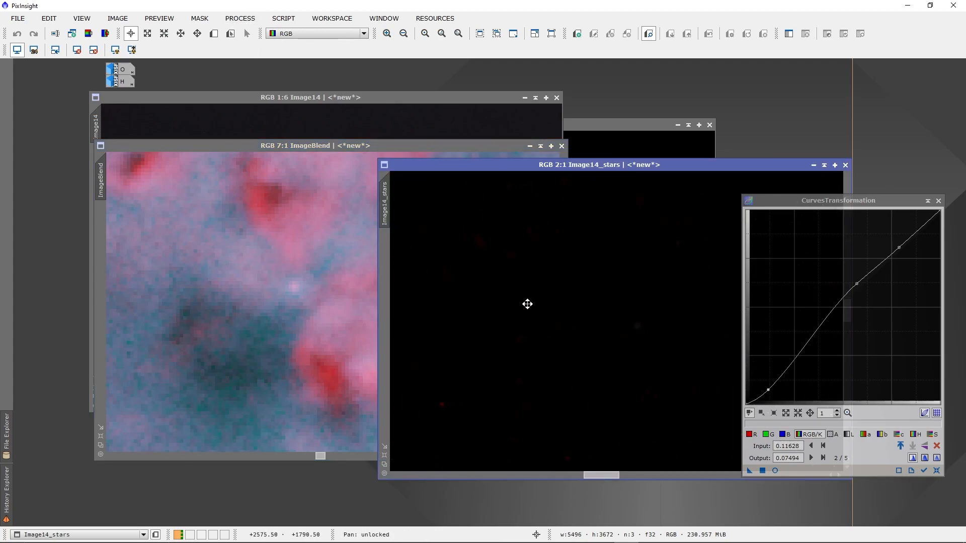
scroll(627, 305, down, 5)
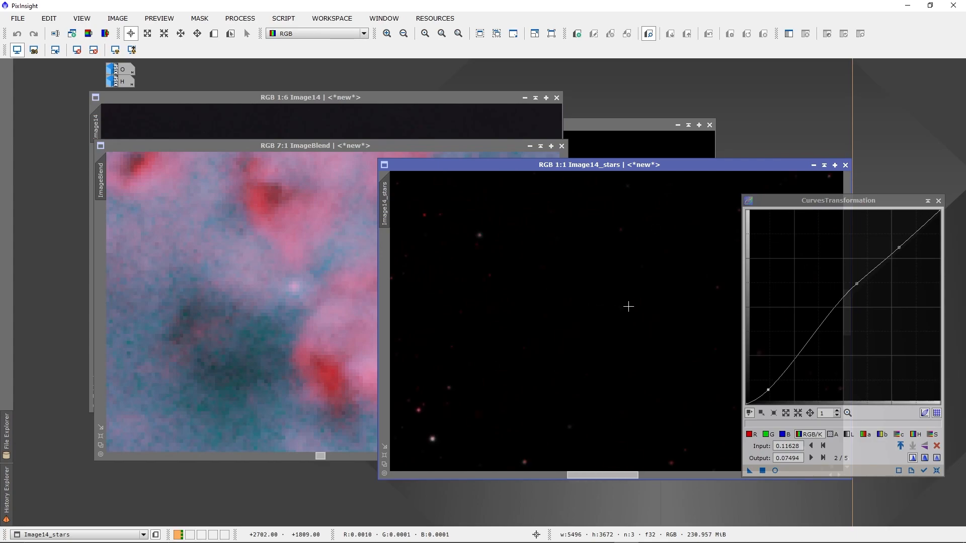
click(266, 306)
scroll(266, 306, down, 1)
scroll(266, 306, down, 7)
scroll(266, 307, up, 6)
scroll(266, 307, up, 2)
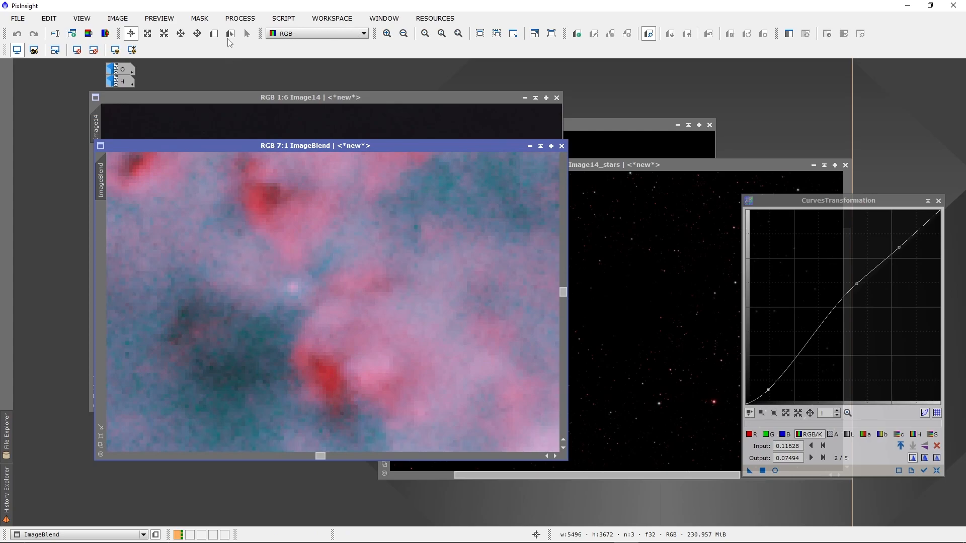
click(240, 18)
mouse_move(290, 11)
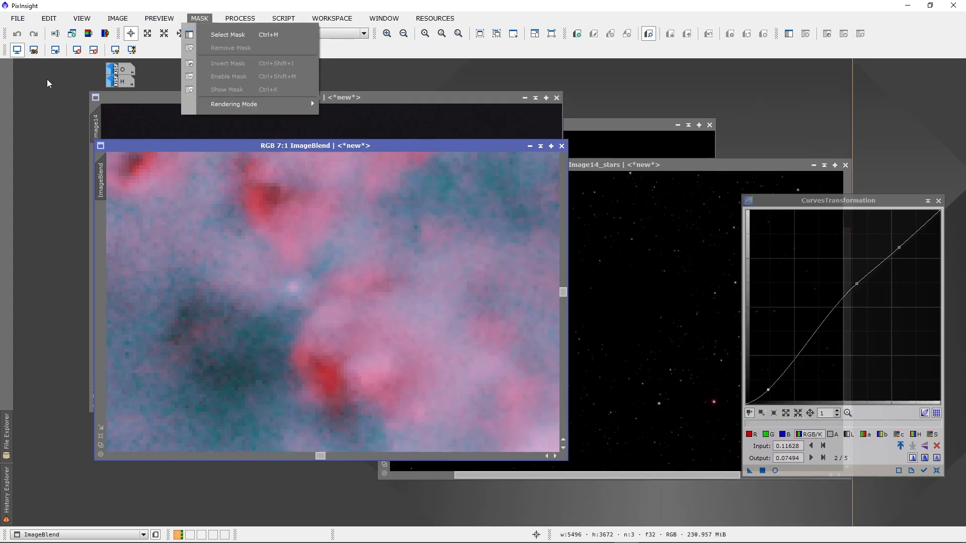
click(29, 249)
scroll(281, 375, down, 10)
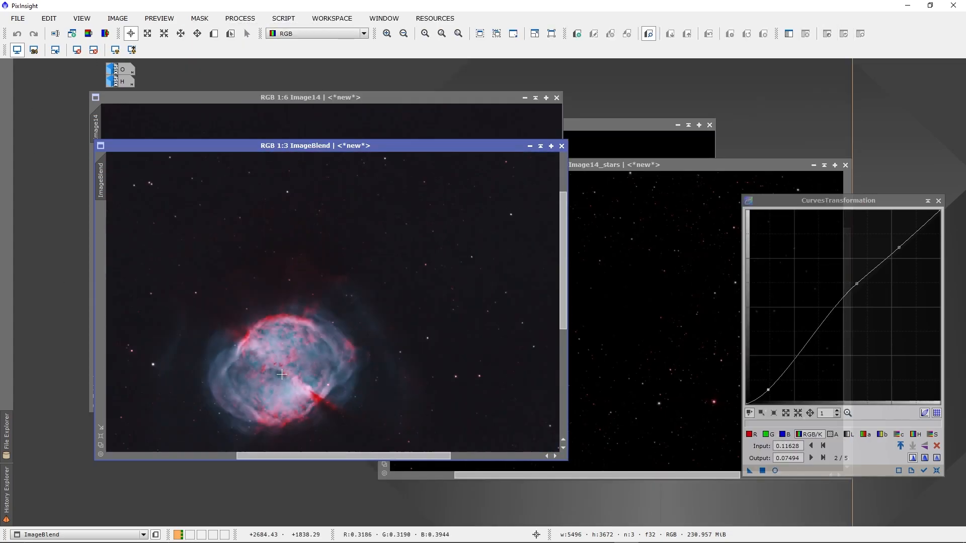
scroll(281, 375, down, 1)
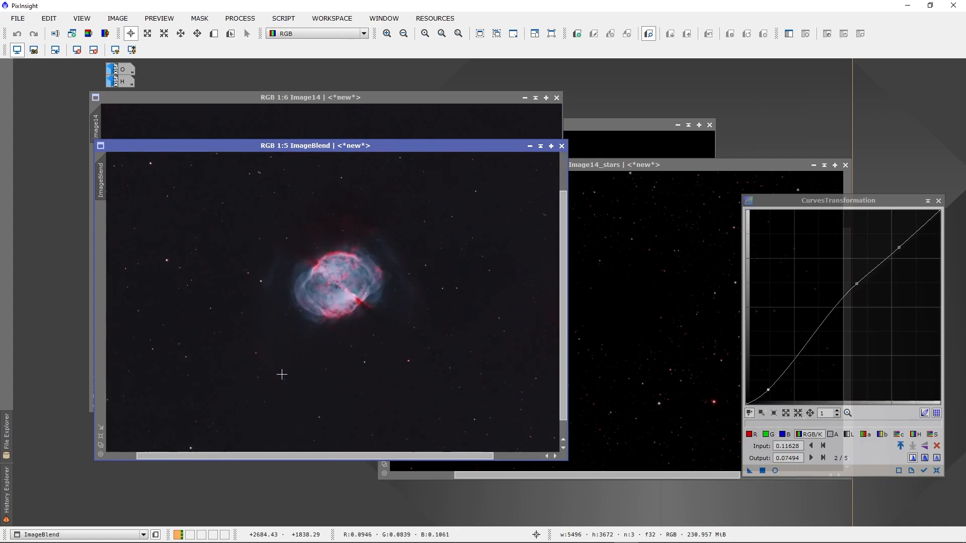
scroll(308, 291, up, 2)
click(207, 19)
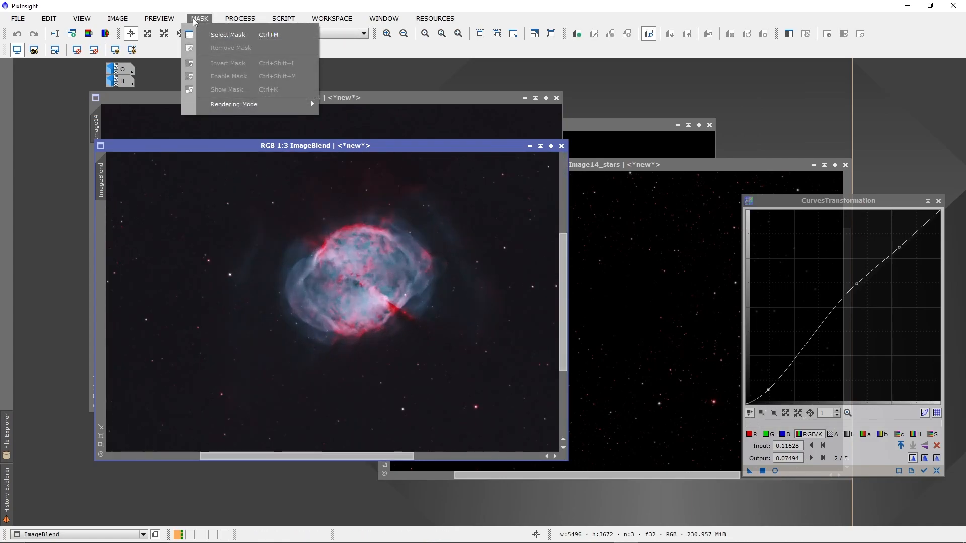
click(240, 19)
mouse_move(346, 292)
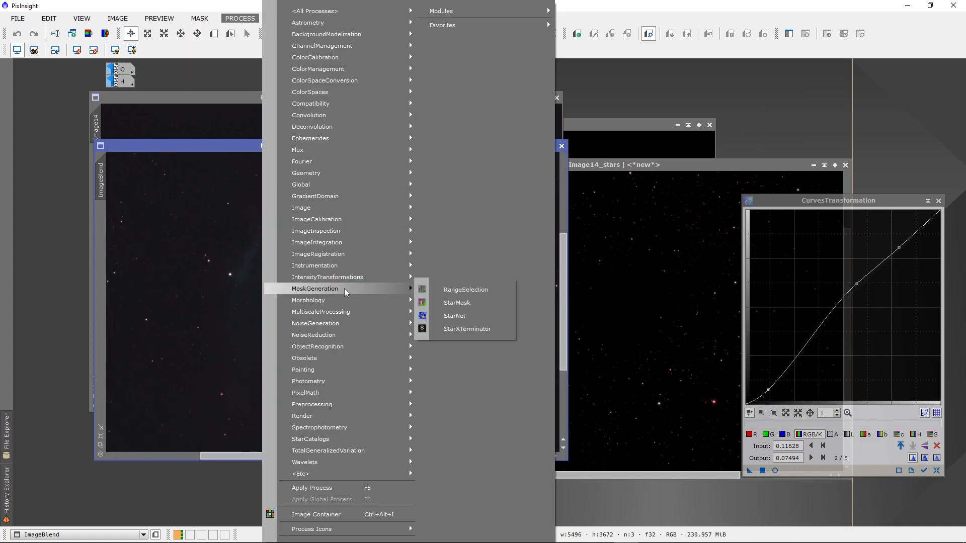
click(92, 233)
Step: Examine the stars, background and nebula core of ImageBlend up close for remaining noise
scroll(211, 267, up, 2)
drag(283, 312, 196, 321)
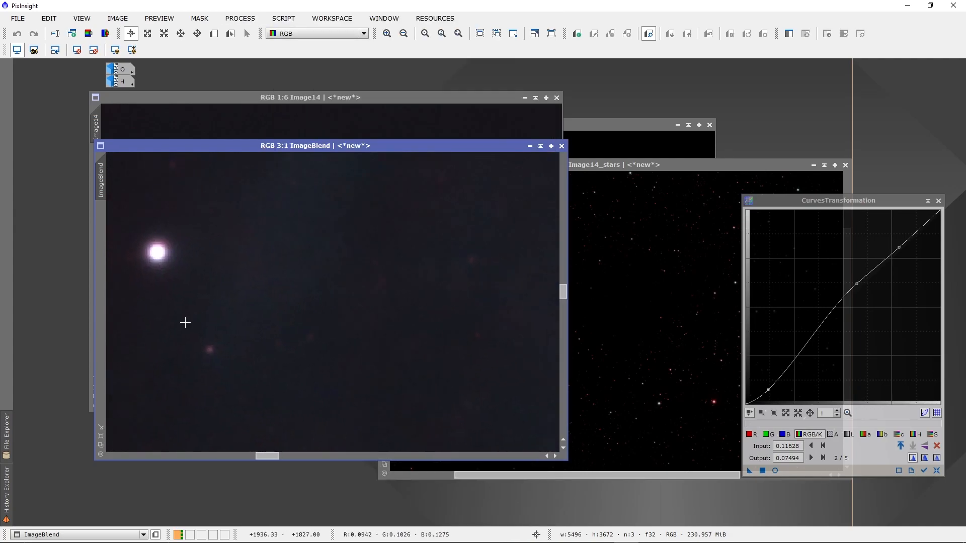
scroll(213, 330, down, 3)
drag(313, 345, 165, 310)
scroll(206, 305, up, 2)
scroll(271, 311, down, 3)
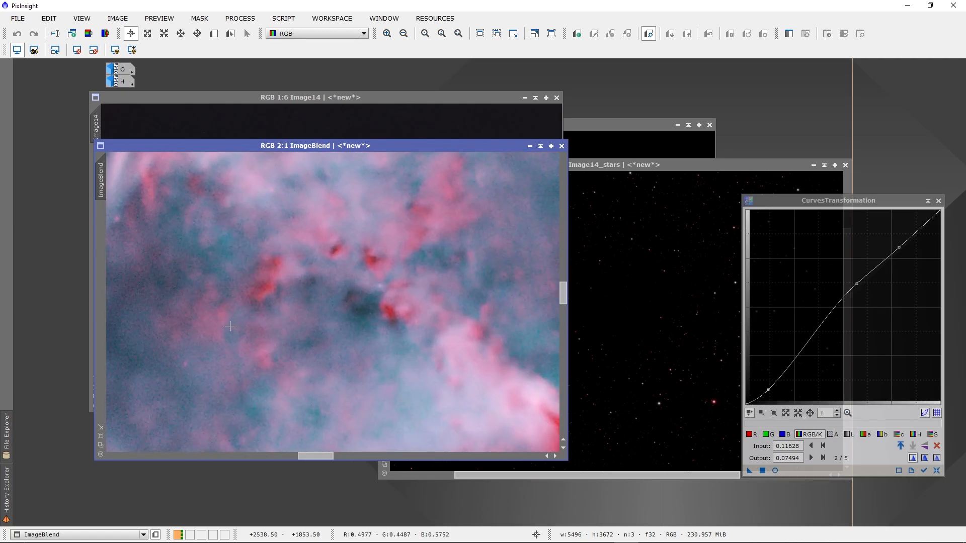
scroll(329, 297, up, 3)
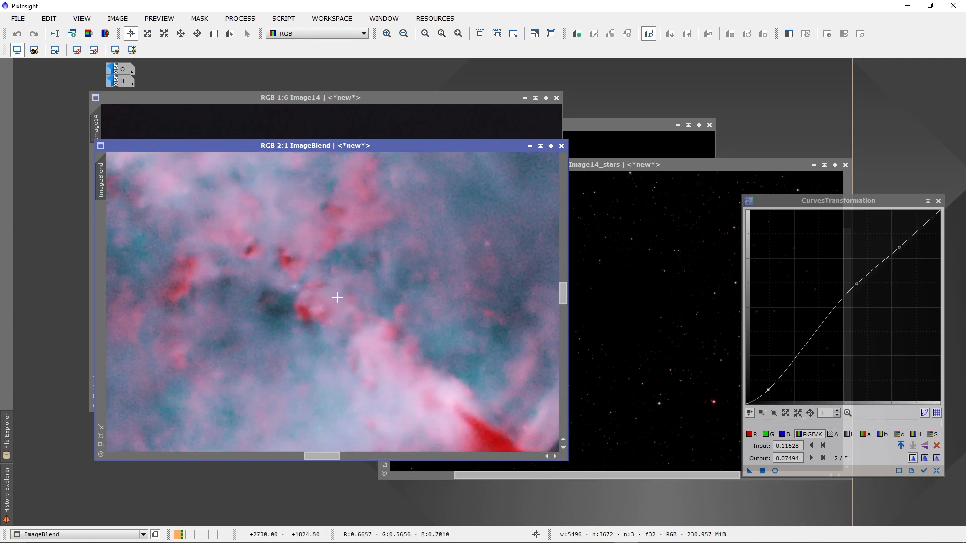
scroll(342, 342, down, 2)
scroll(355, 334, down, 5)
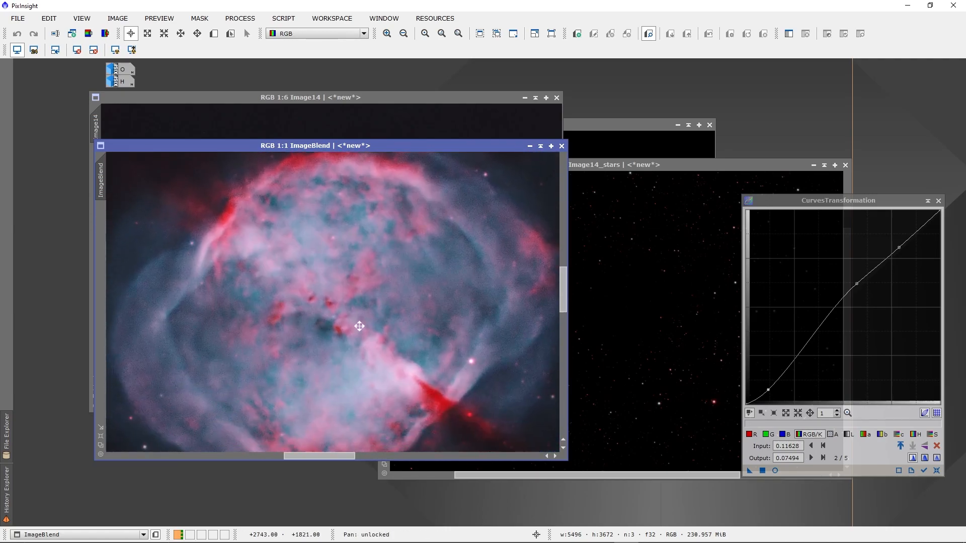
Step: Open NoiseXTerminator and apply Image14_clone as the mask on ImageBlend
click(240, 18)
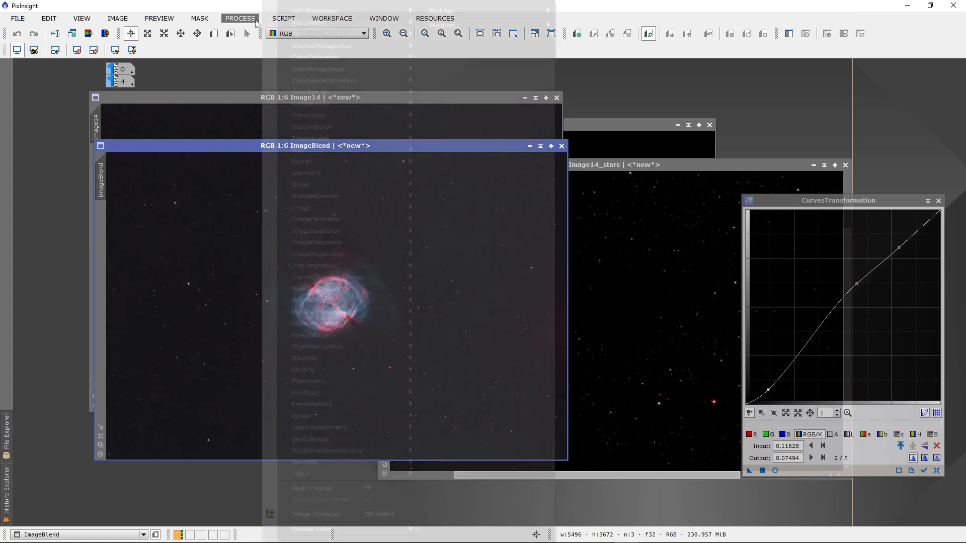
mouse_move(352, 11)
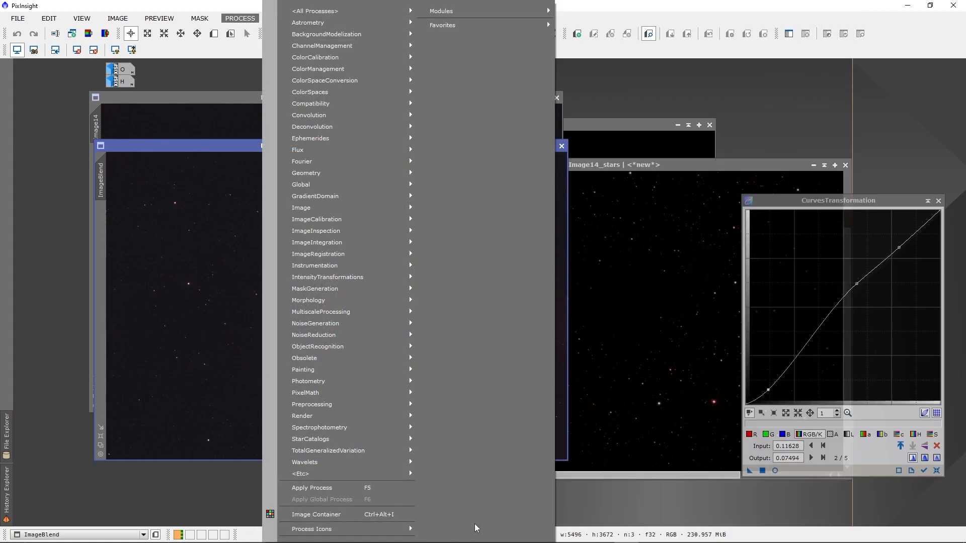
click(185, 154)
scroll(329, 310, up, 7)
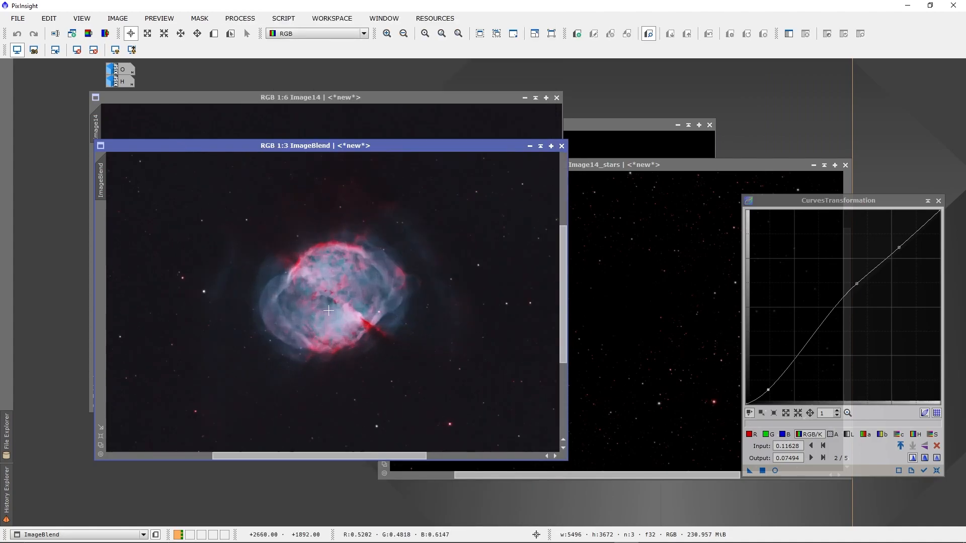
click(240, 18)
mouse_move(352, 11)
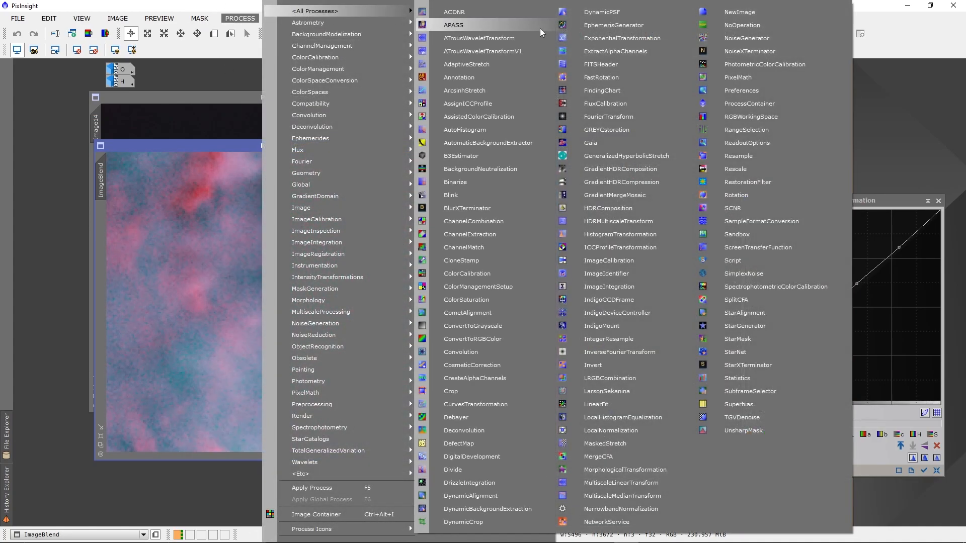
click(756, 50)
click(572, 126)
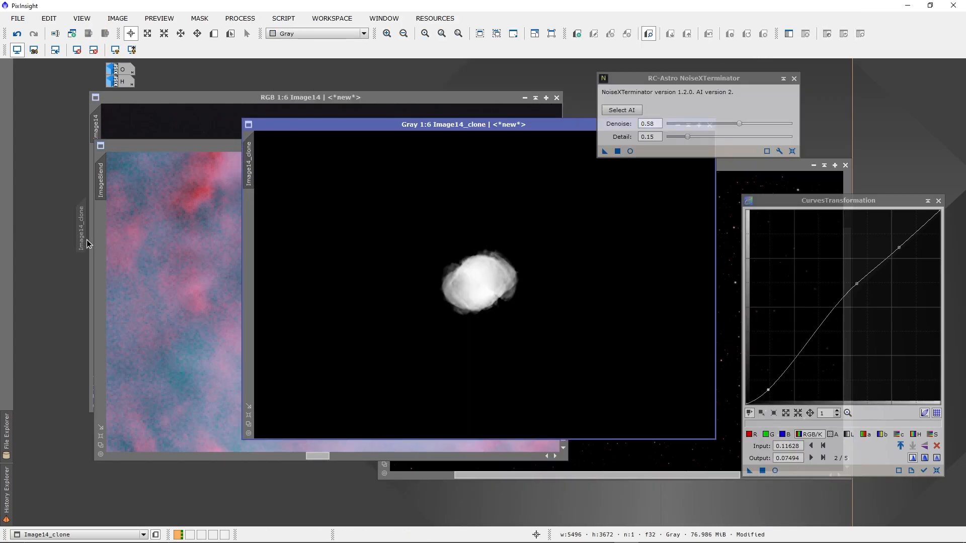
click(190, 142)
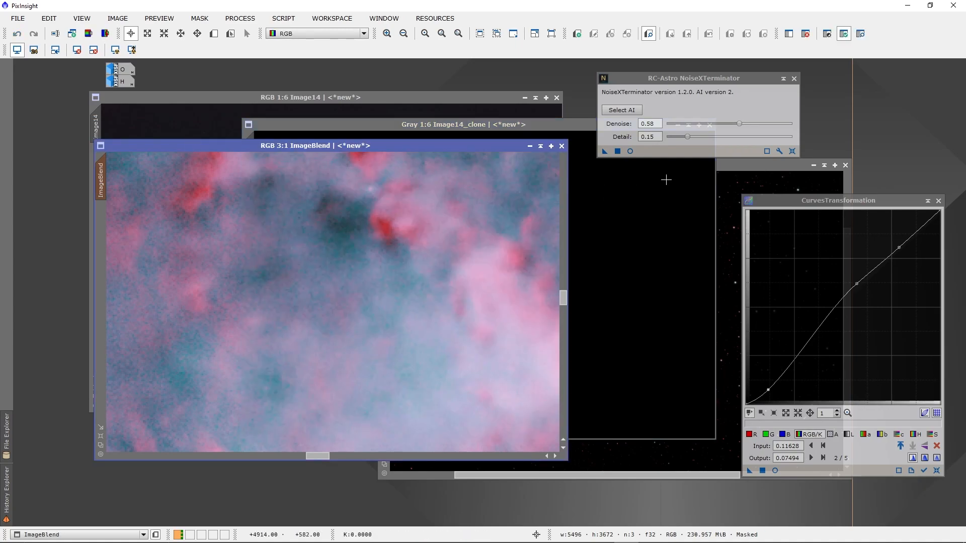
Step: Run NoiseXTerminator on the masked ImageBlend with Denoise set to 0.75 and inspect the nebula core
drag(741, 124, 761, 122)
click(617, 151)
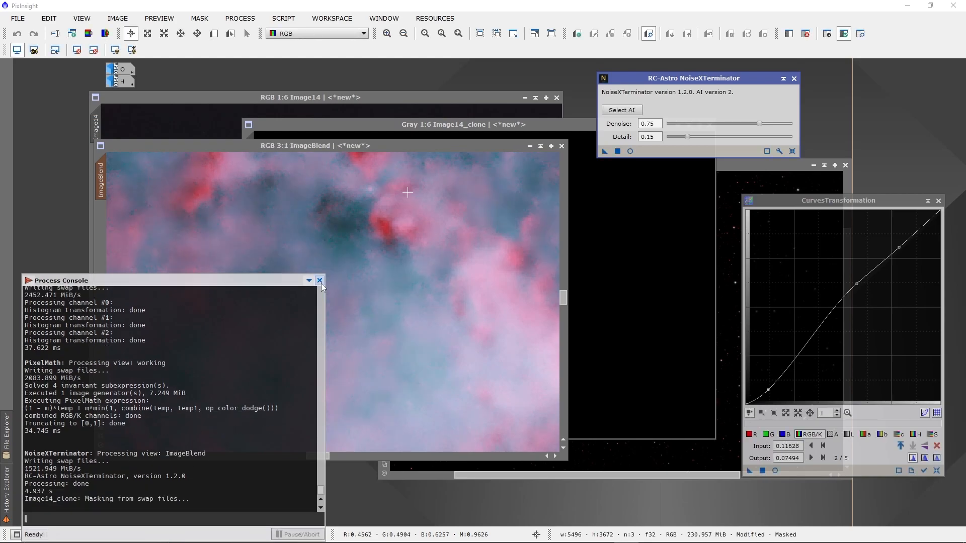
drag(342, 287, 321, 334)
scroll(321, 334, up, 2)
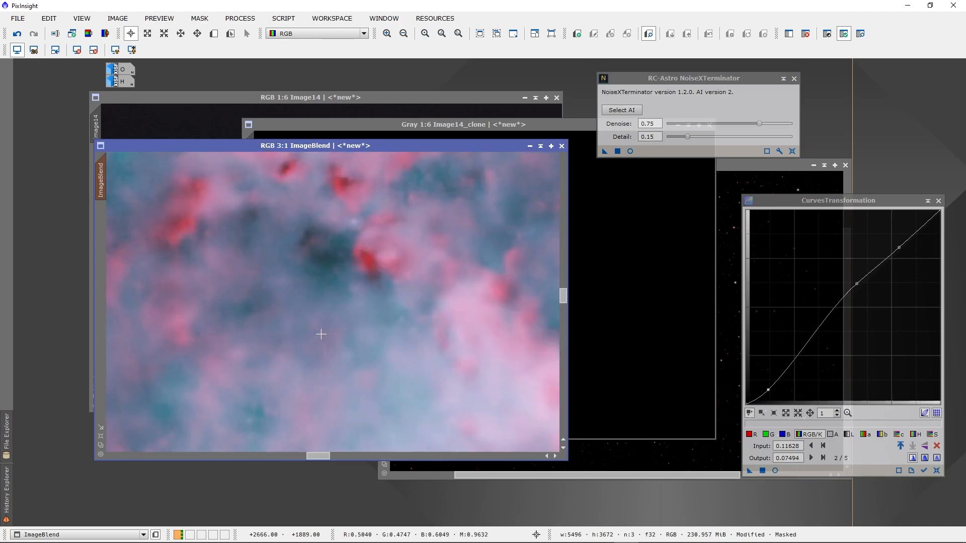
scroll(321, 334, down, 1)
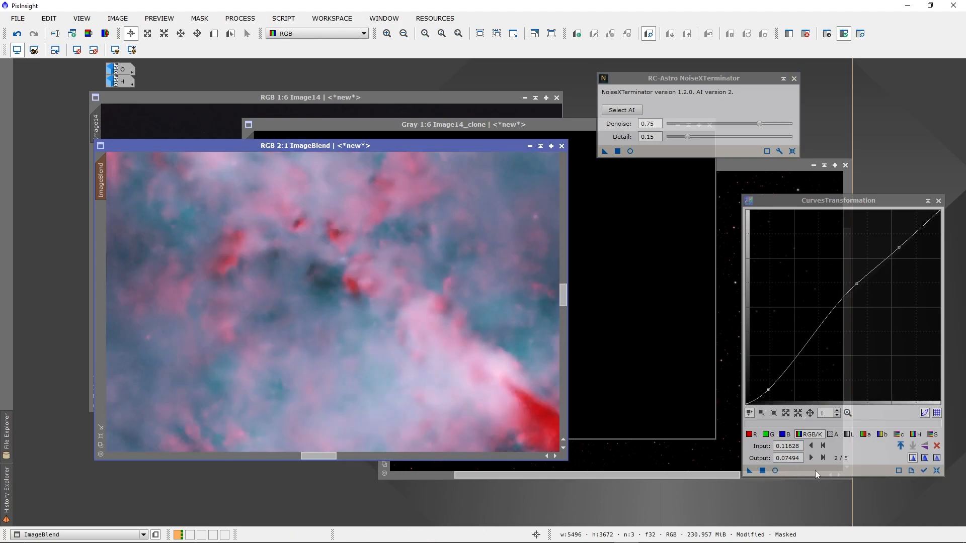
Step: Reset CurvesTransformation, switch to the green channel curve and preview ImageBlend live around the nebula core
click(936, 471)
click(768, 434)
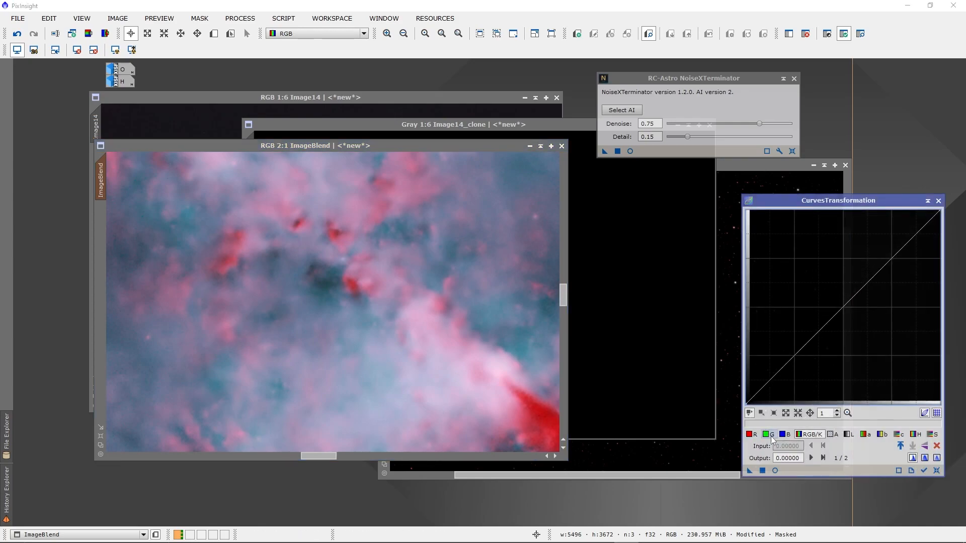
click(775, 470)
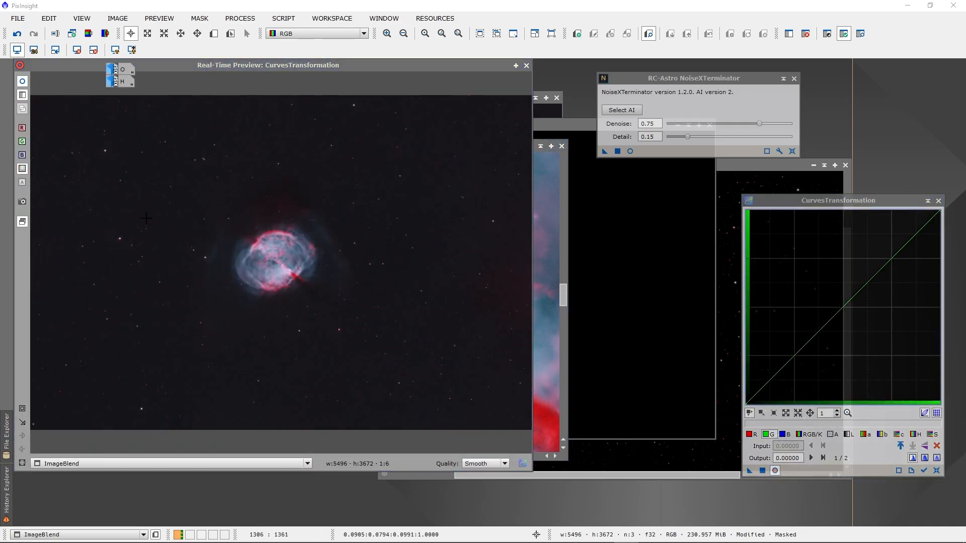
scroll(326, 302, up, 1)
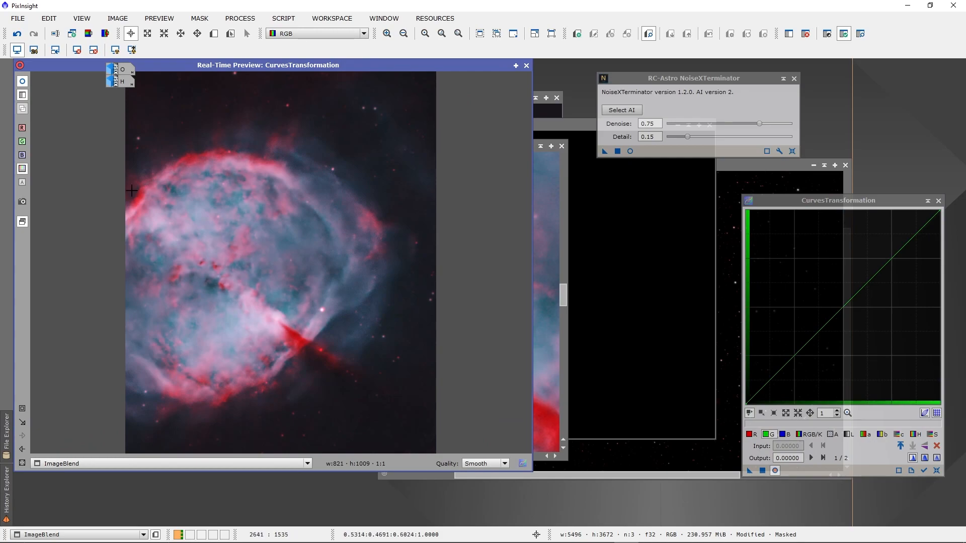
scroll(282, 347, up, 2)
Step: Try lowering the green curve's midtones to input 0.43152, output 0.34884, and restart the live preview
drag(817, 332, 817, 344)
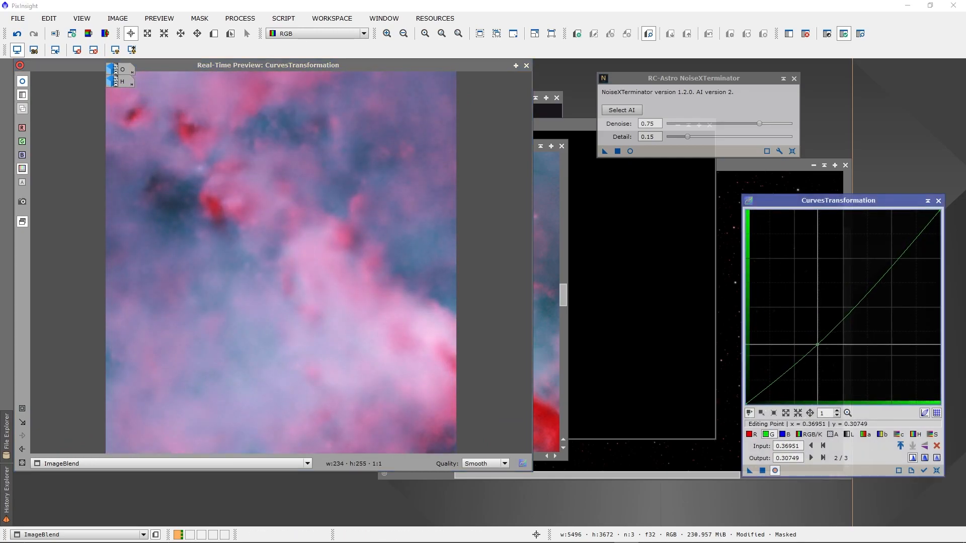
drag(817, 344, 828, 336)
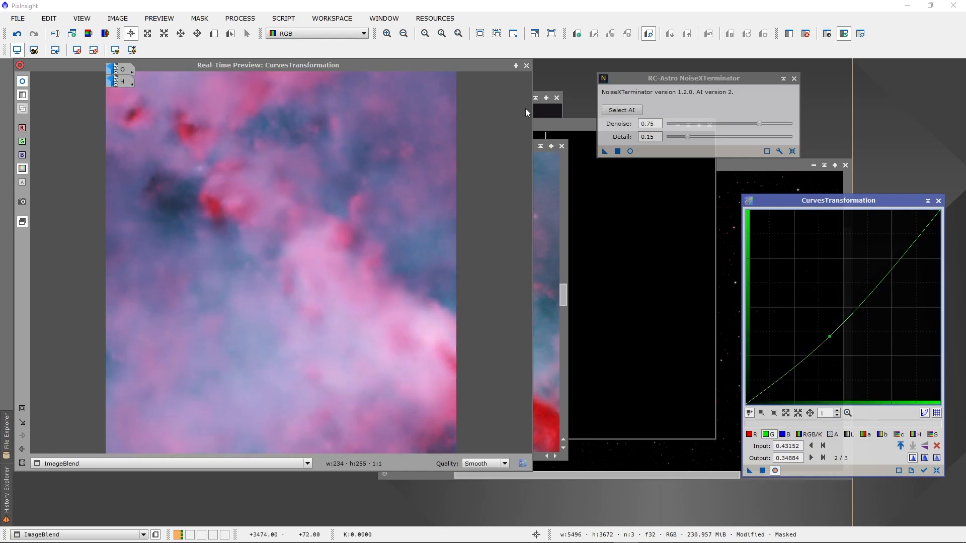
click(775, 470)
click(774, 470)
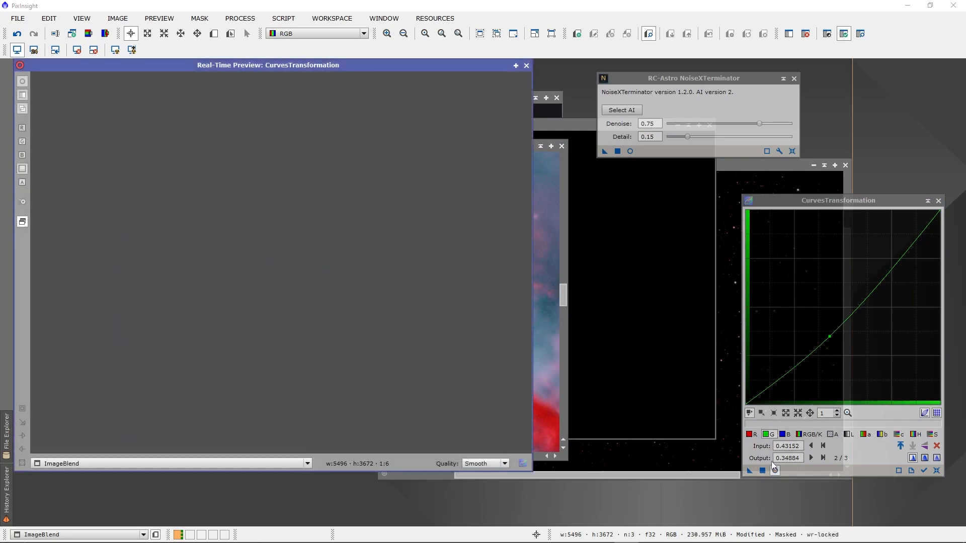
Step: Frame the whole nebula in the live preview and raise the hue curve's midpoint to input 0.51938, output 0.53747
drag(213, 193, 344, 314)
drag(894, 262, 898, 256)
click(915, 434)
mouse_move(842, 307)
mouse_down()
mouse_move(842, 264)
mouse_move(846, 300)
mouse_up()
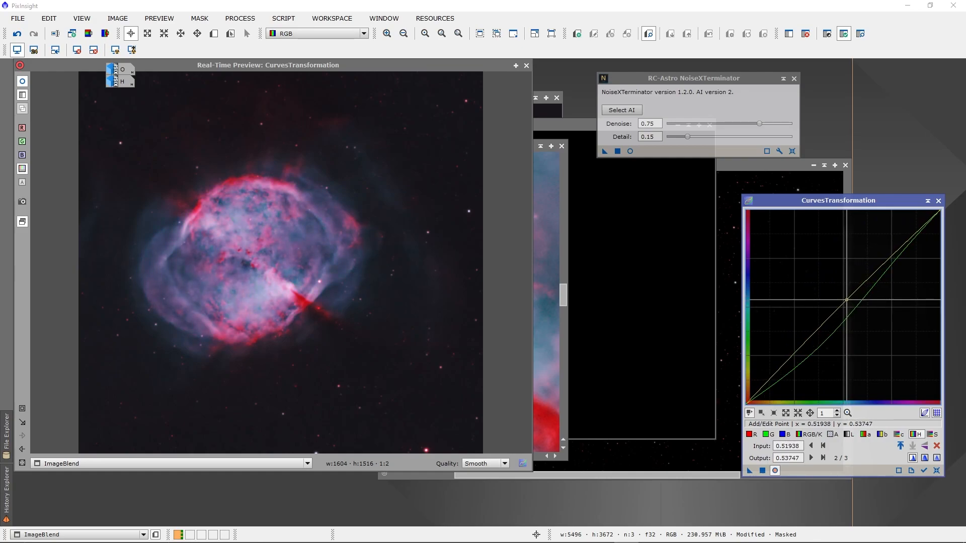
Step: Delete the added midtone point from the green curve
click(767, 434)
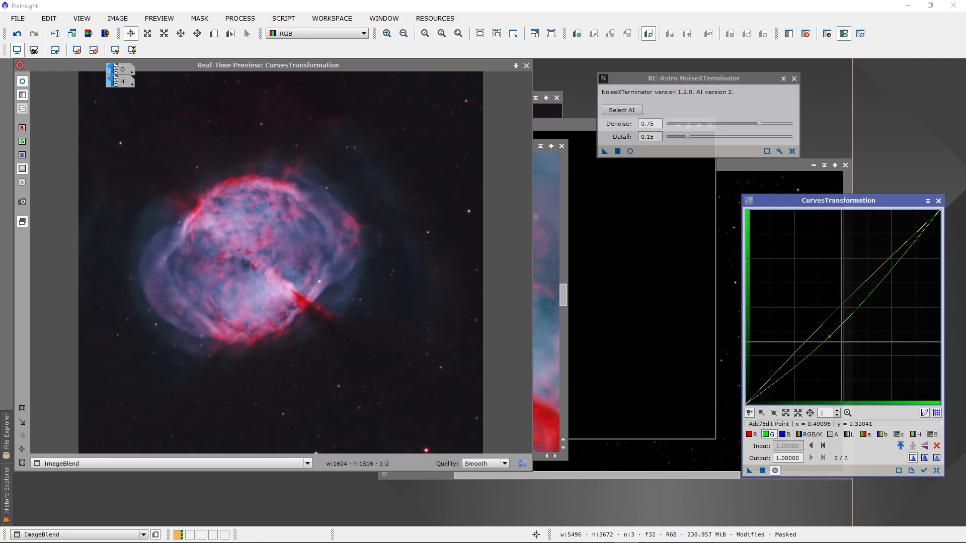
click(829, 335)
key(Delete)
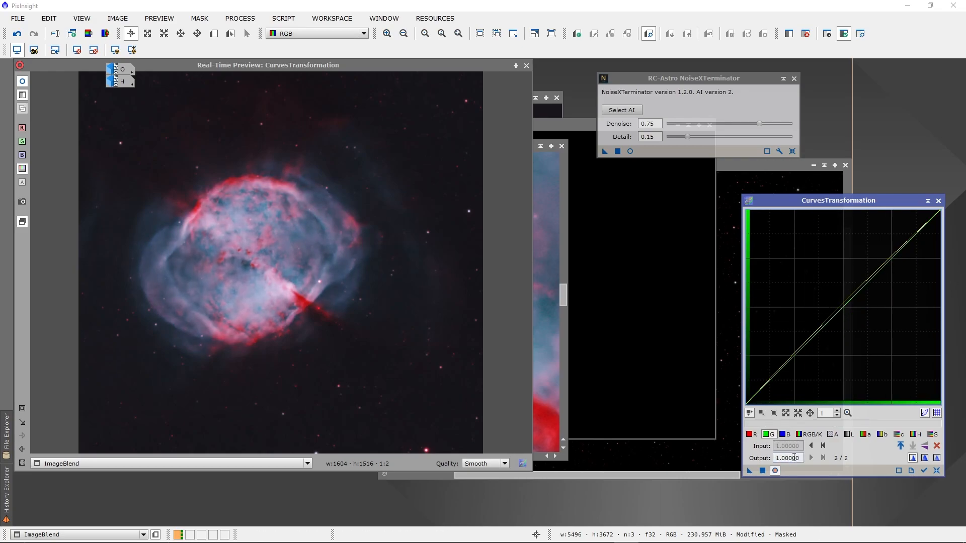
Step: Apply the curves adjustment to ImageBlend, close the live preview and inspect the nebula
drag(750, 470, 322, 286)
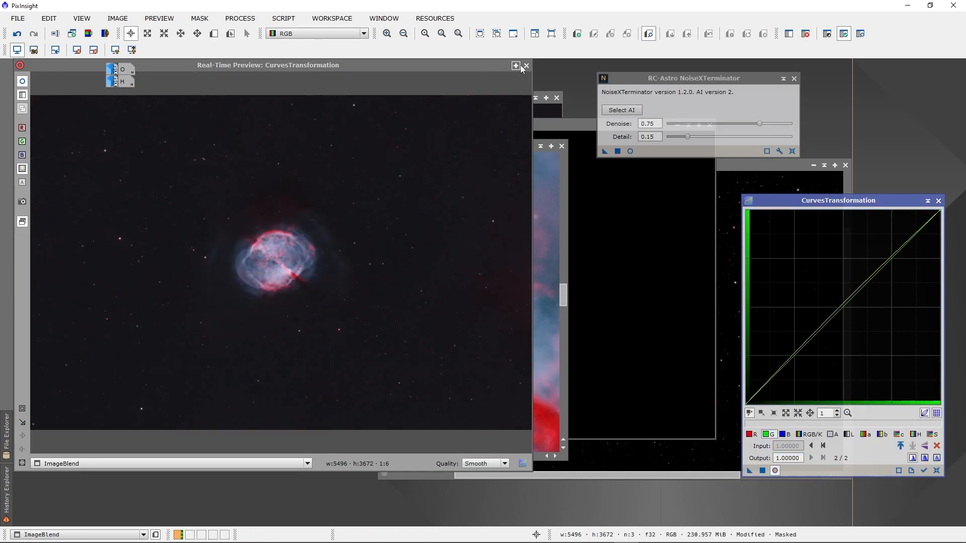
click(526, 66)
scroll(297, 281, down, 2)
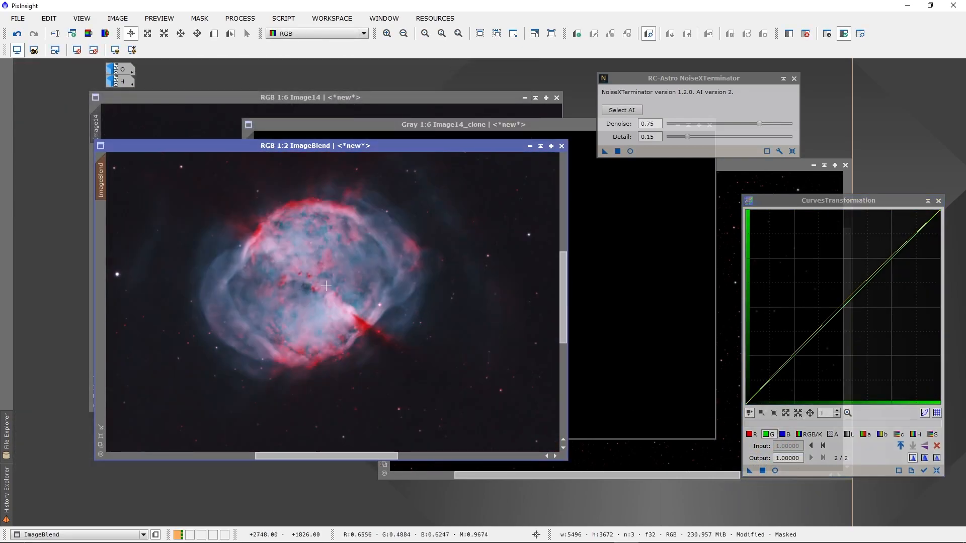
scroll(326, 286, up, 3)
scroll(334, 280, down, 6)
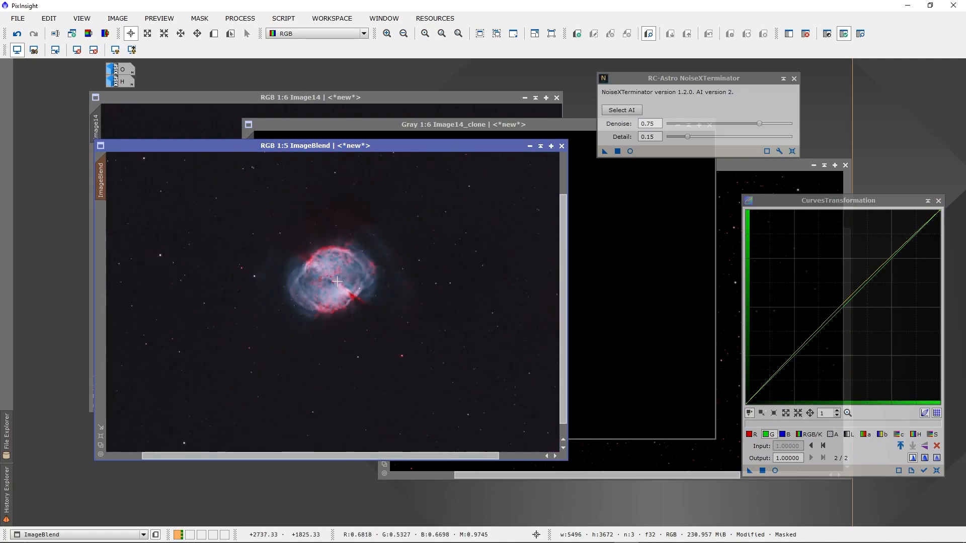
scroll(337, 282, down, 1)
Step: Crop ImageBlend around the nebula with DynamicCrop to 2976 by 2136 pixels, rotated about 10.4 degrees, accepting removal of the mask
click(240, 18)
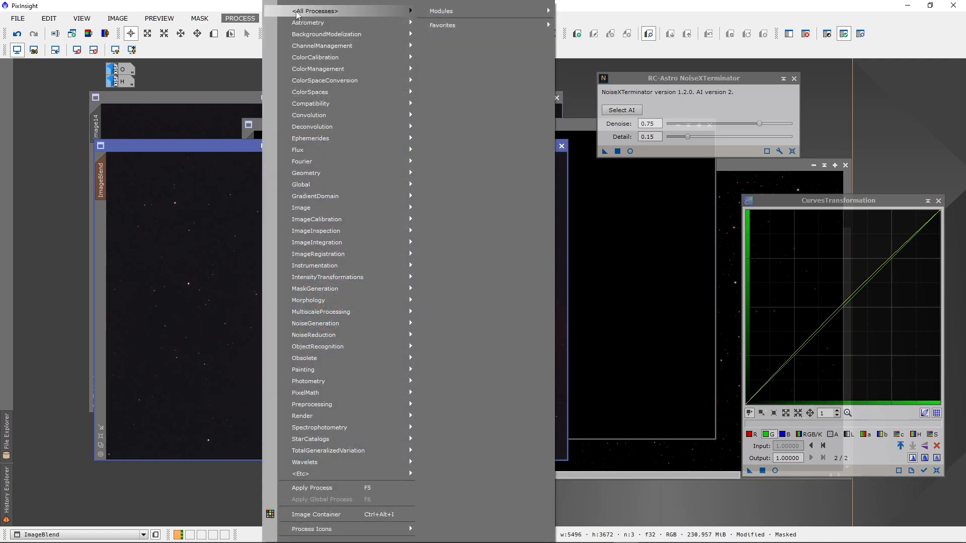
mouse_move(322, 11)
click(463, 521)
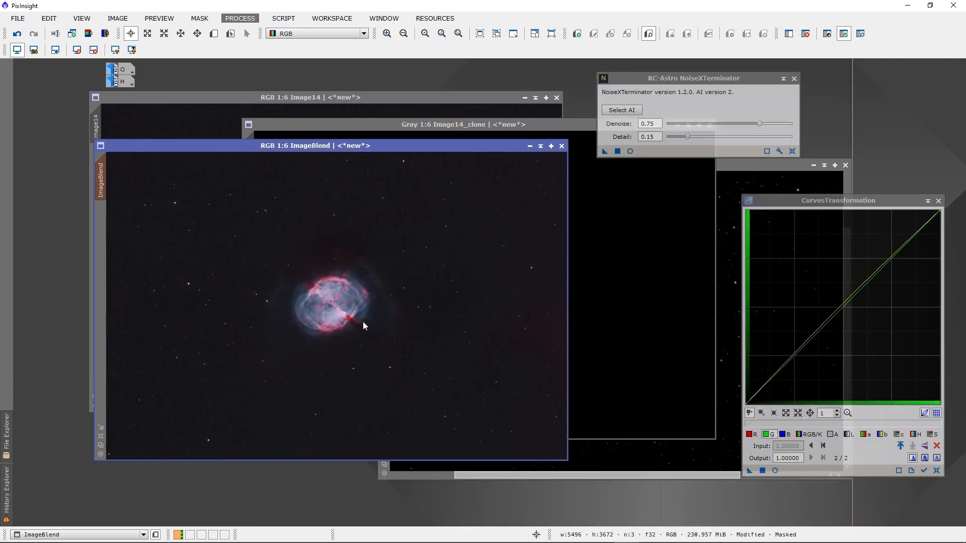
drag(231, 217, 455, 396)
drag(229, 310, 206, 309)
drag(351, 193, 330, 189)
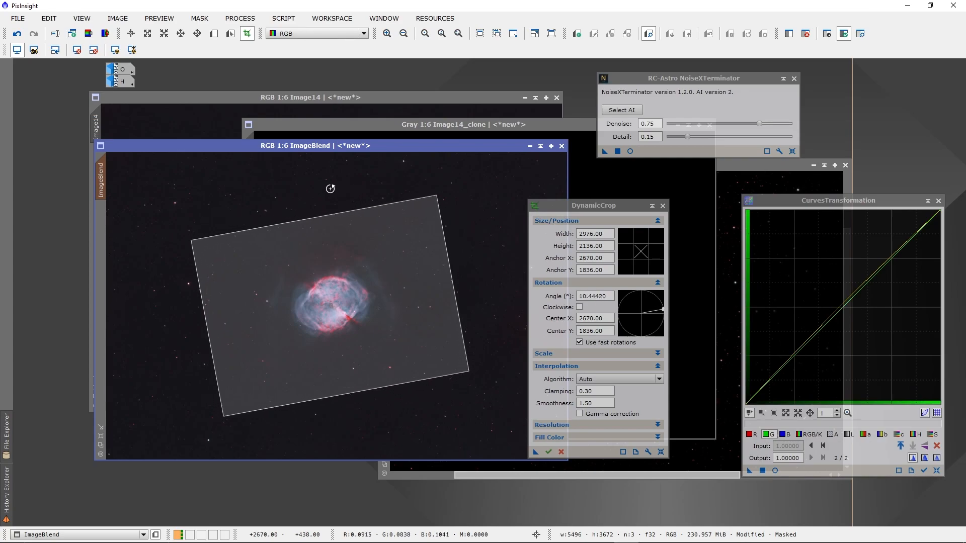
click(549, 451)
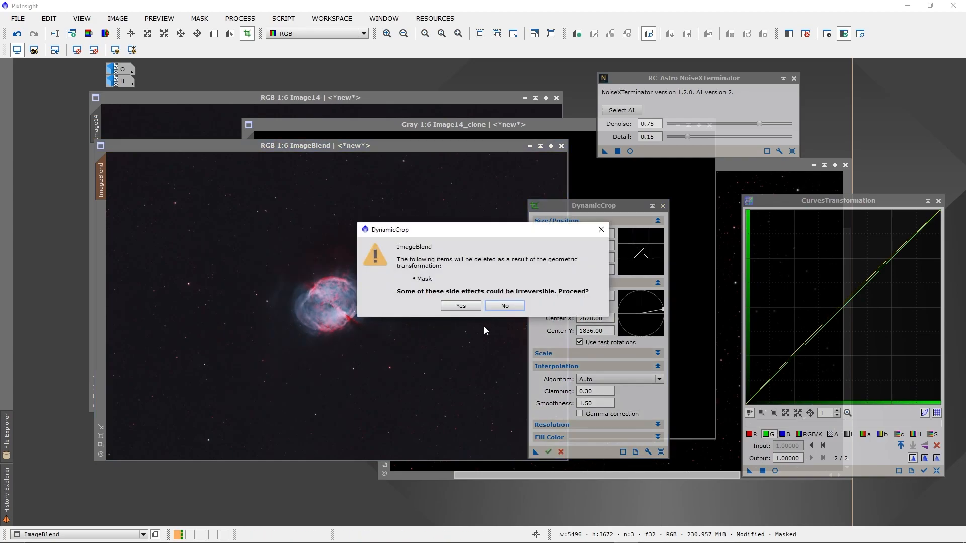
click(460, 306)
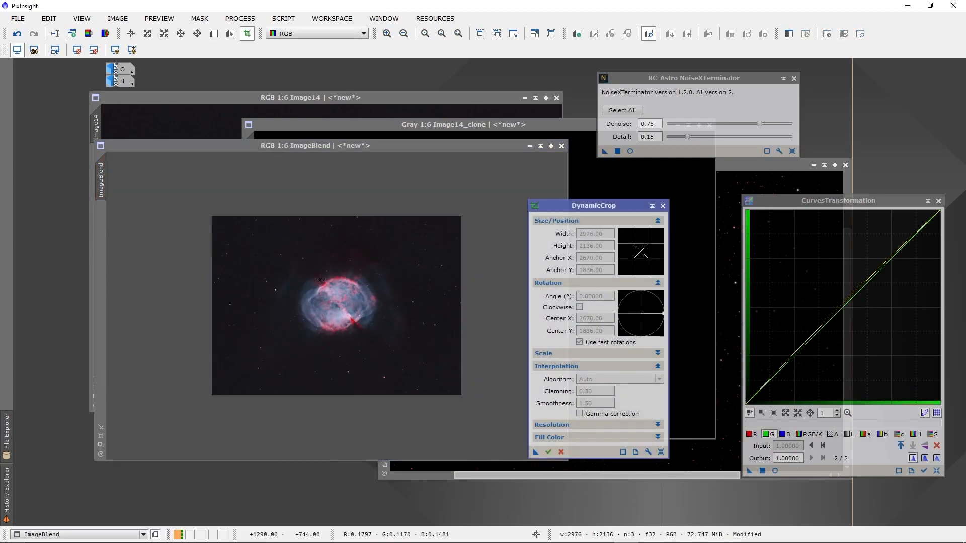
scroll(346, 277, up, 1)
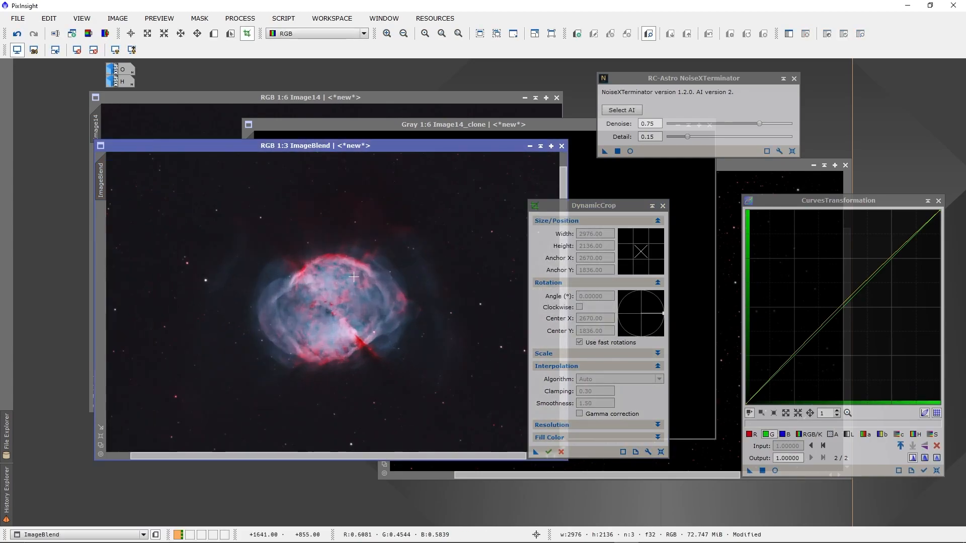
click(662, 206)
Step: Examine the cropped ImageBlend, both the nebula core up close and the overall framing
scroll(312, 345, down, 1)
scroll(313, 345, up, 1)
scroll(309, 350, down, 1)
scroll(309, 350, up, 4)
scroll(352, 322, down, 2)
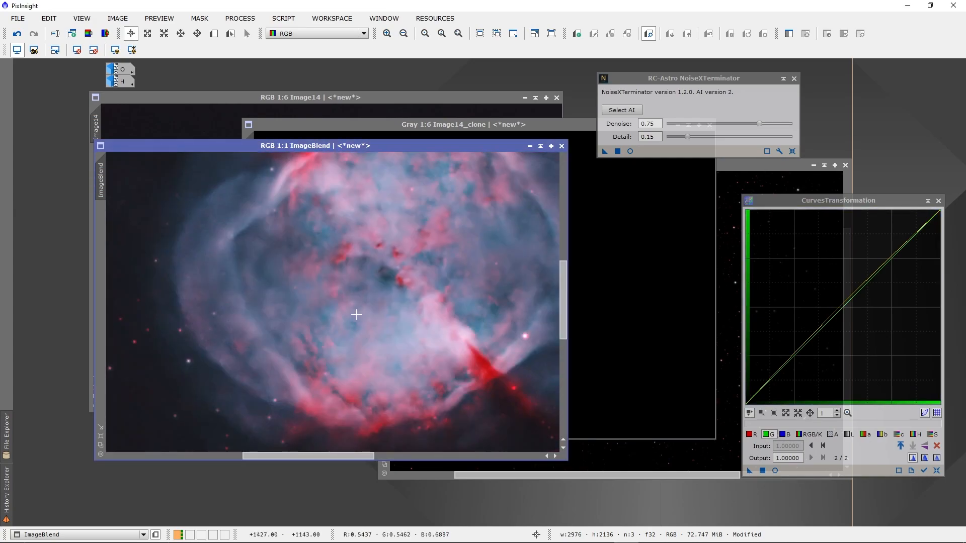
scroll(352, 323, down, 1)
scroll(325, 400, down, 1)
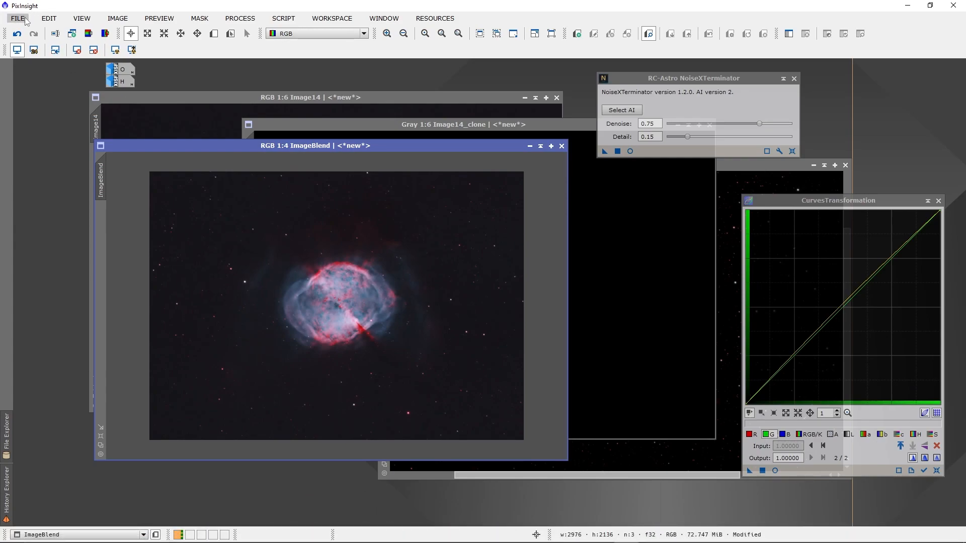
Step: Switch to Photos to bring up the earlier Dumbell nebula.png and examine its nebula core up close
click(207, 537)
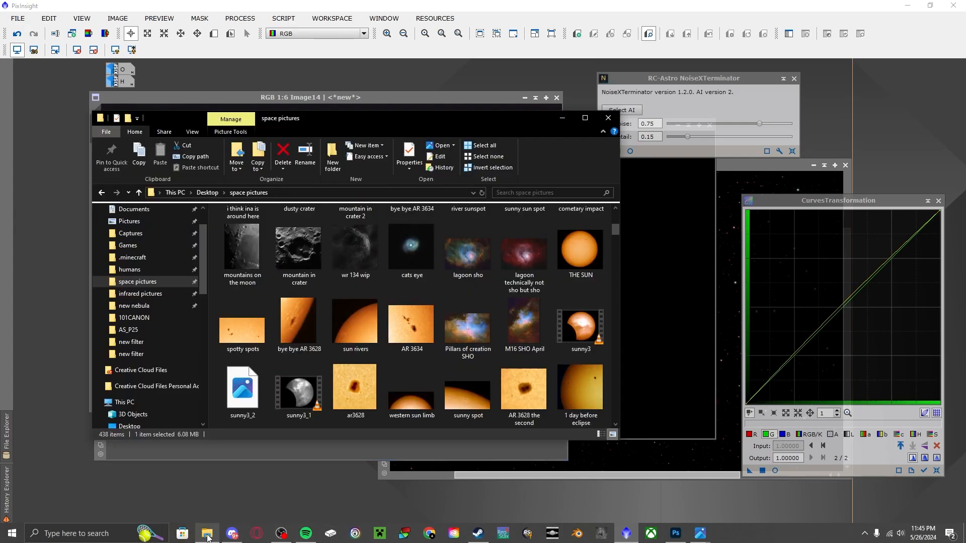
scroll(453, 277, up, 5)
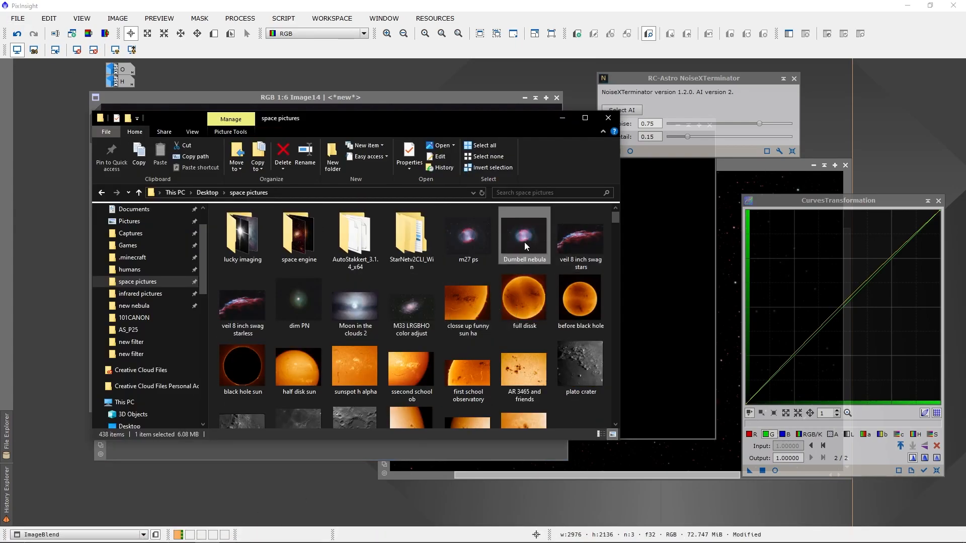
click(700, 533)
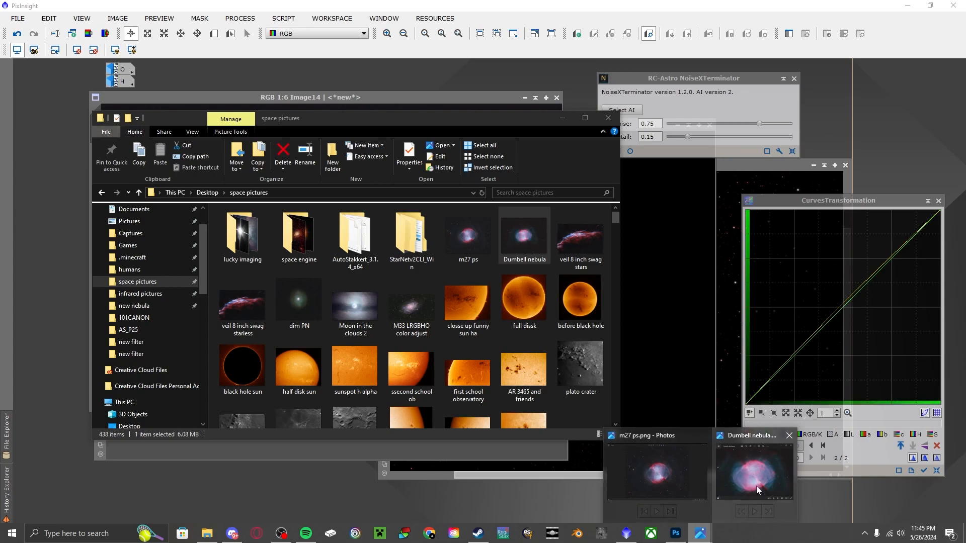
click(758, 490)
drag(299, 116, 131, 260)
click(395, 257)
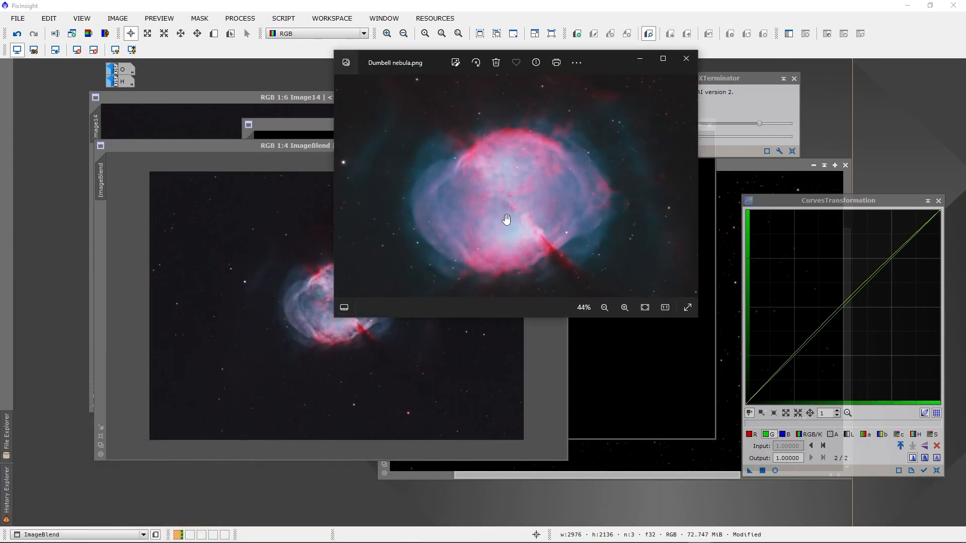
scroll(509, 218, up, 6)
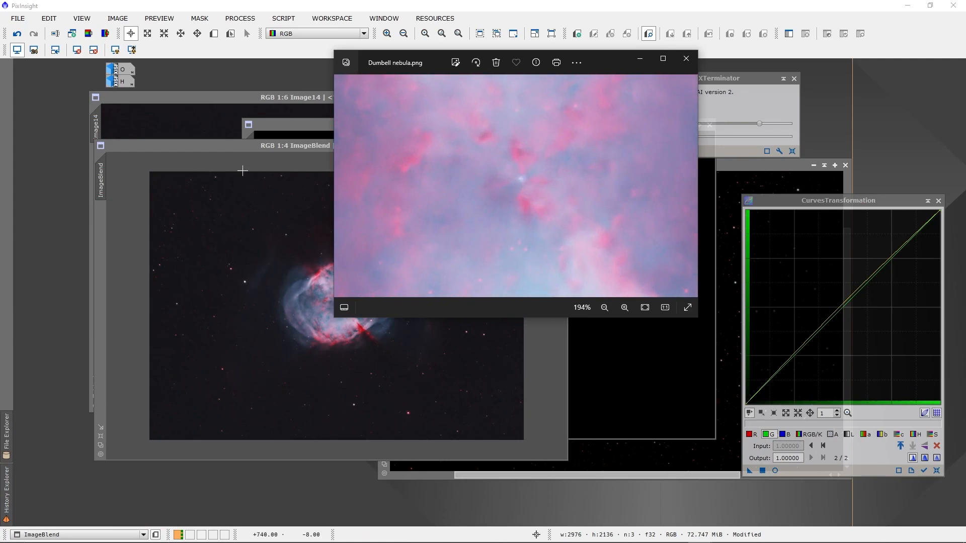
Step: Move the ImageBlend window aside and examine its nebula detail up close and as a whole
drag(290, 146, 176, 140)
scroll(372, 279, up, 2)
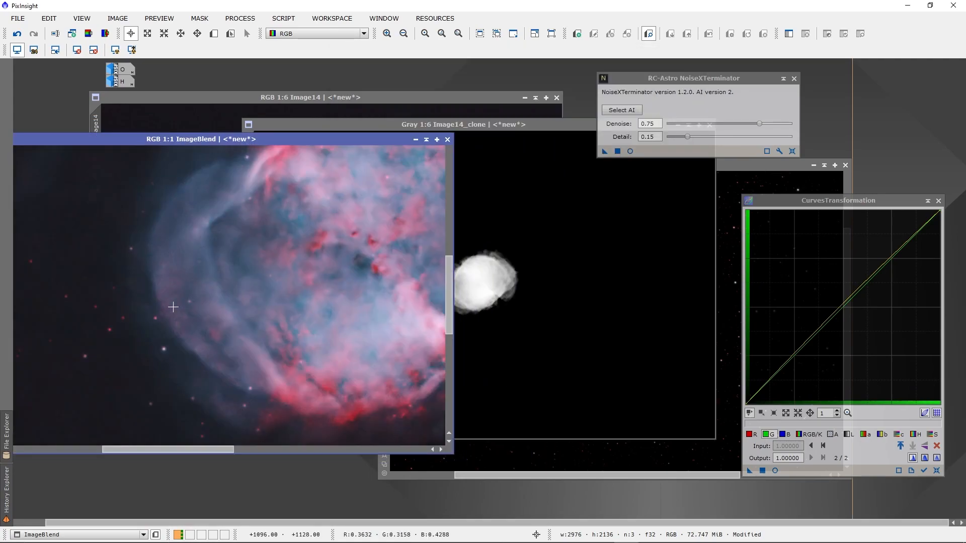
scroll(372, 279, up, 2)
scroll(342, 271, down, 5)
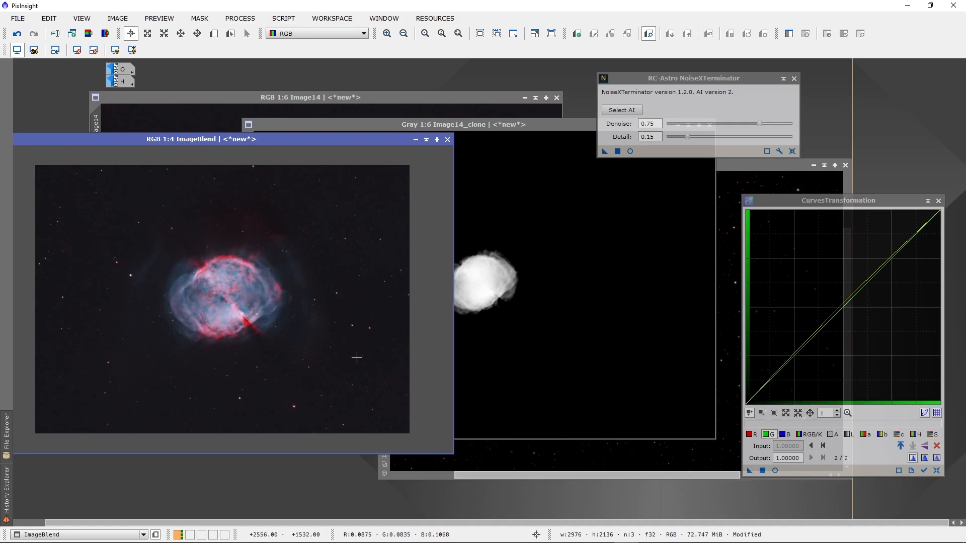
Step: Compare the whole nebula in Dumbell nebula.png side by side with the new version in ImageBlend
mouse_move(700, 538)
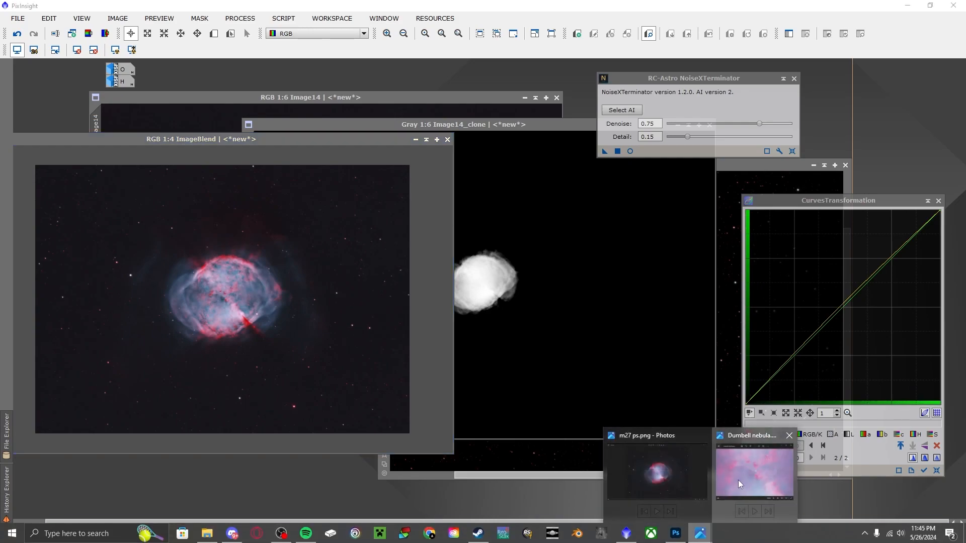
click(738, 480)
scroll(552, 241, down, 8)
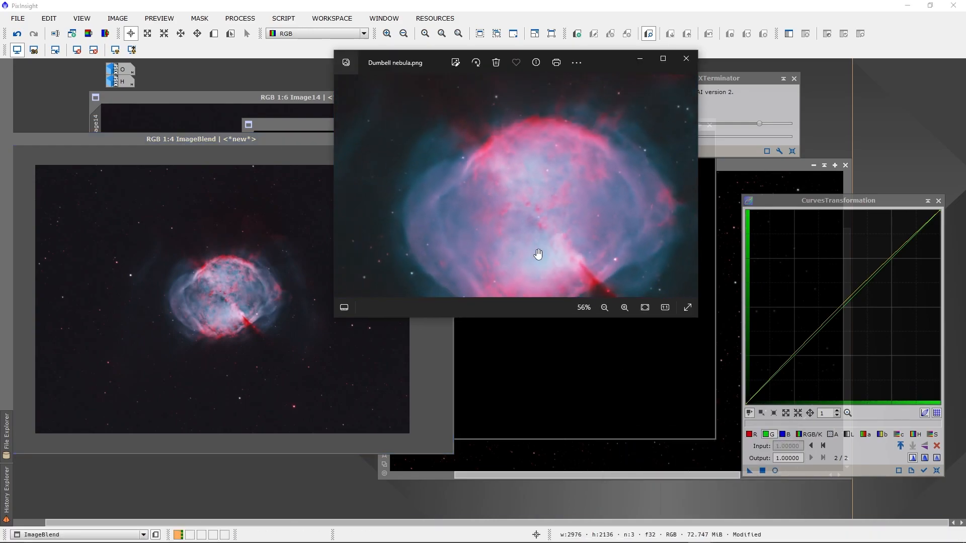
scroll(443, 221, down, 3)
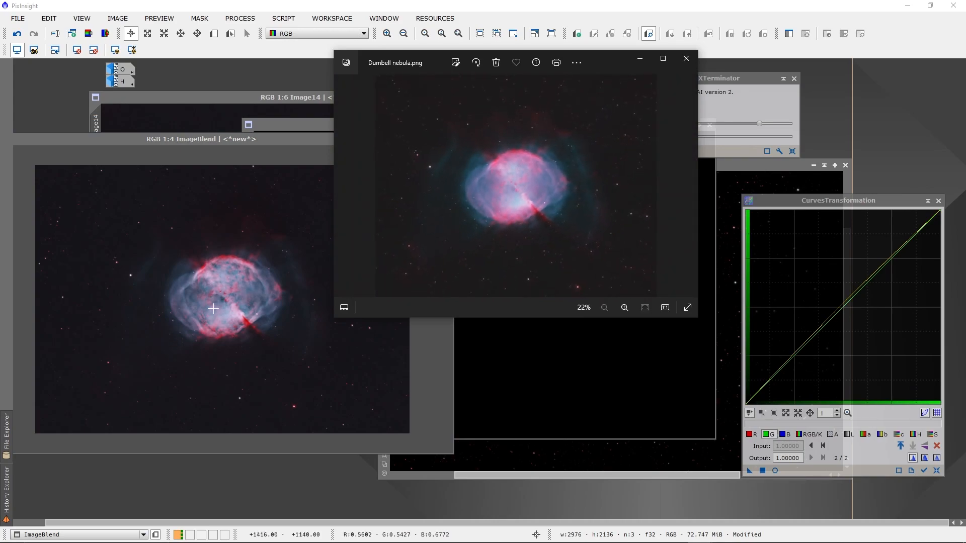
scroll(214, 307, up, 2)
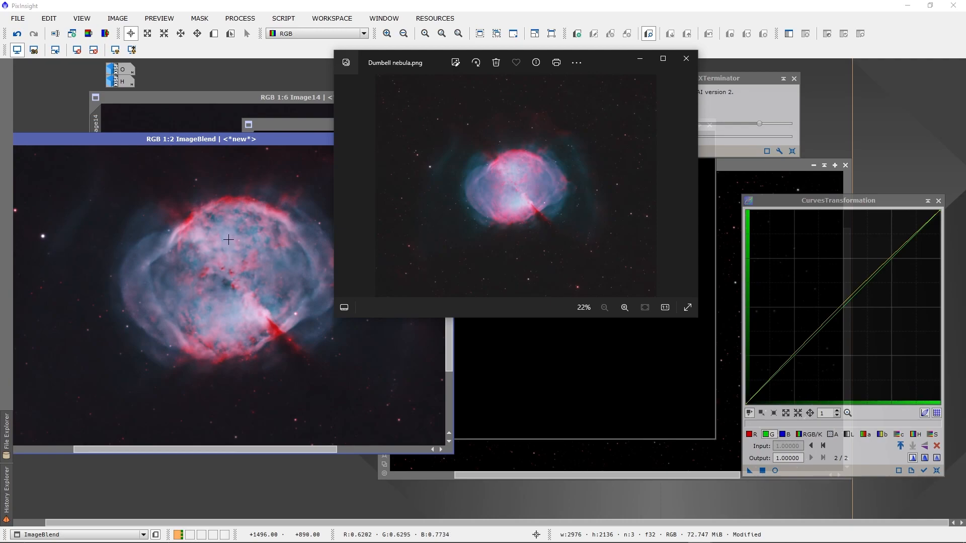
scroll(244, 260, down, 2)
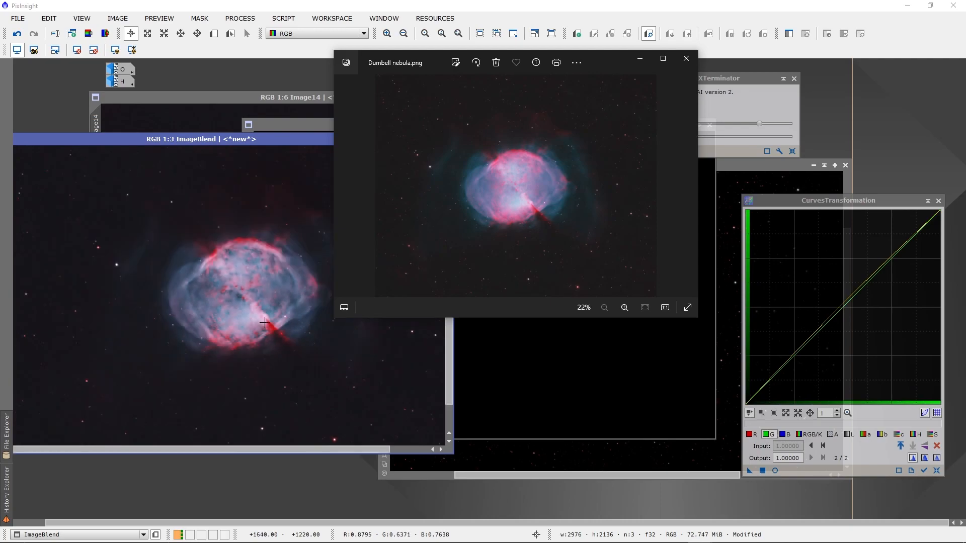